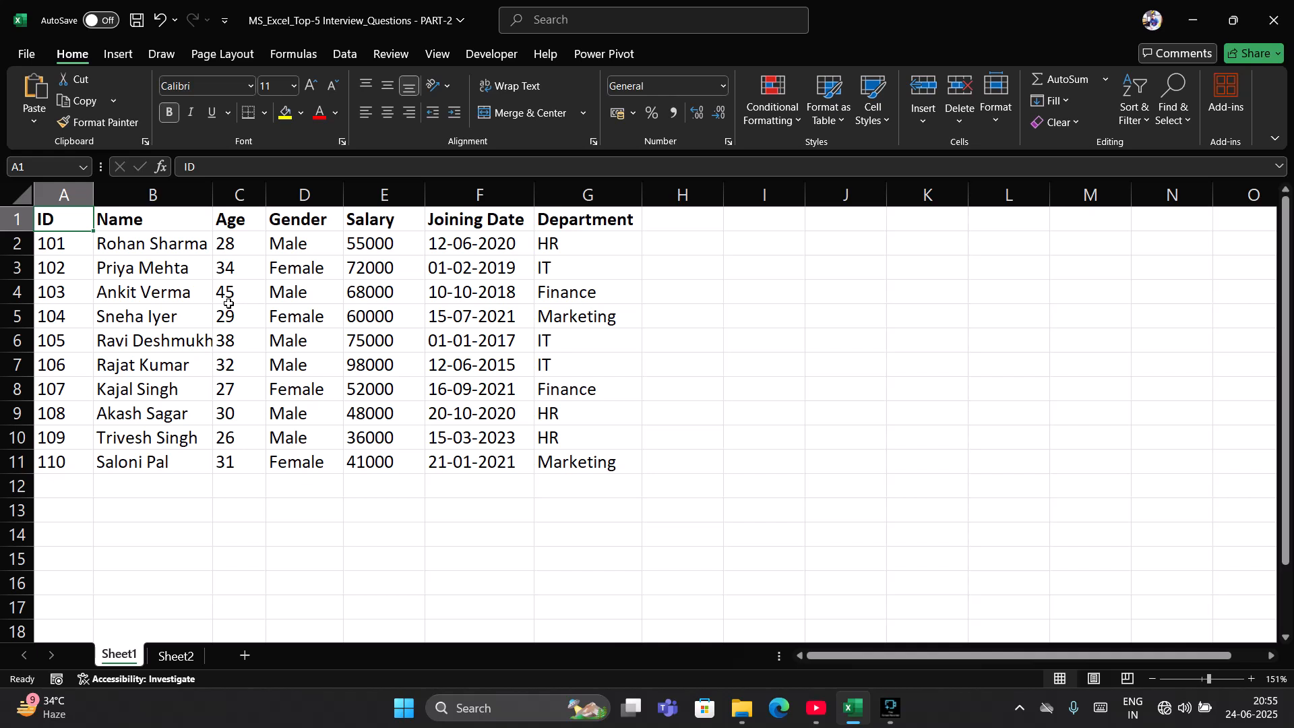
Examine the employee table on Sheet1, from the ID and Name columns through Joining Date and Department.
{"action": "left_click", "coordinate": [130, 259]}
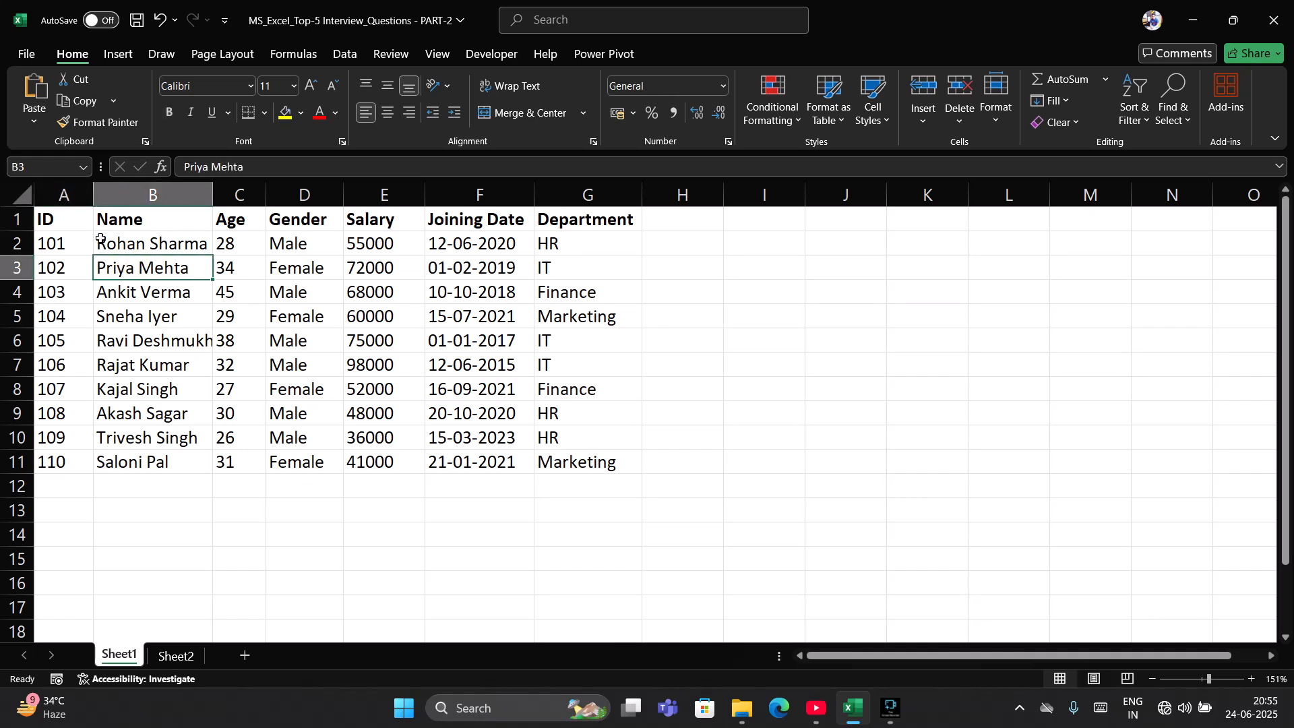
{"action": "left_click", "coordinate": [51, 216]}
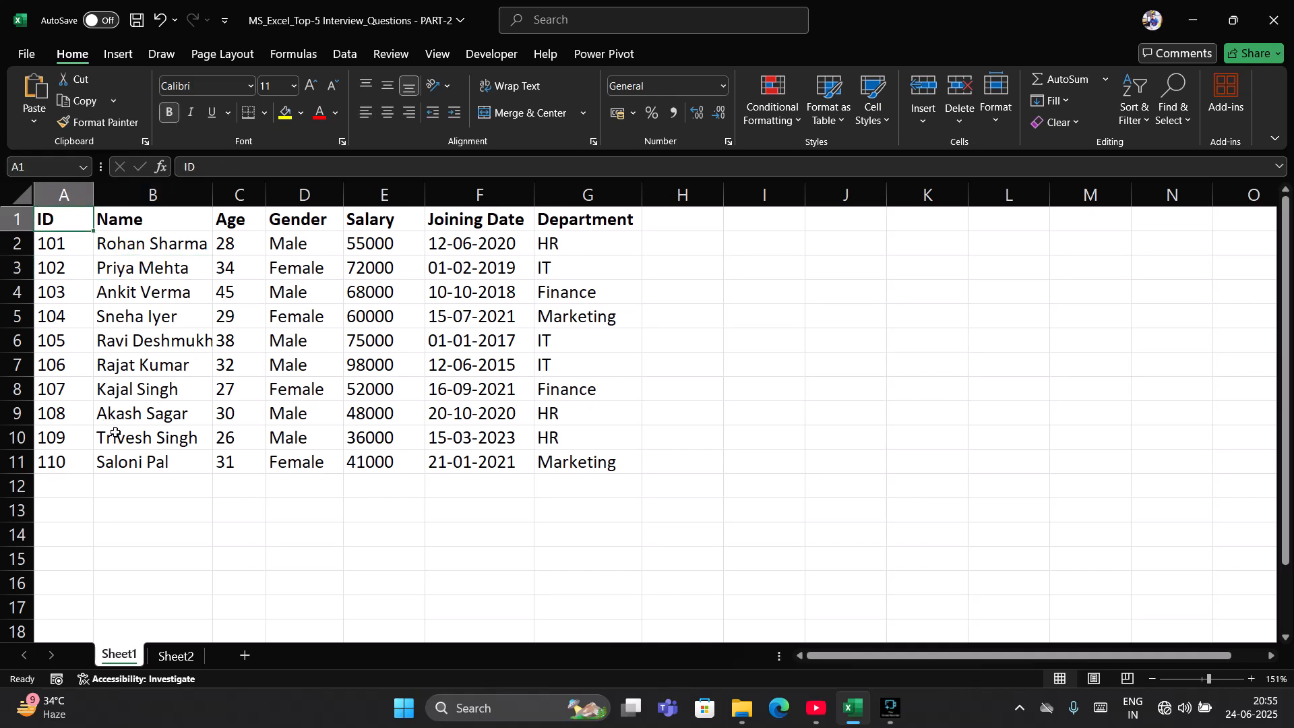
{"action": "left_click", "coordinate": [86, 297]}
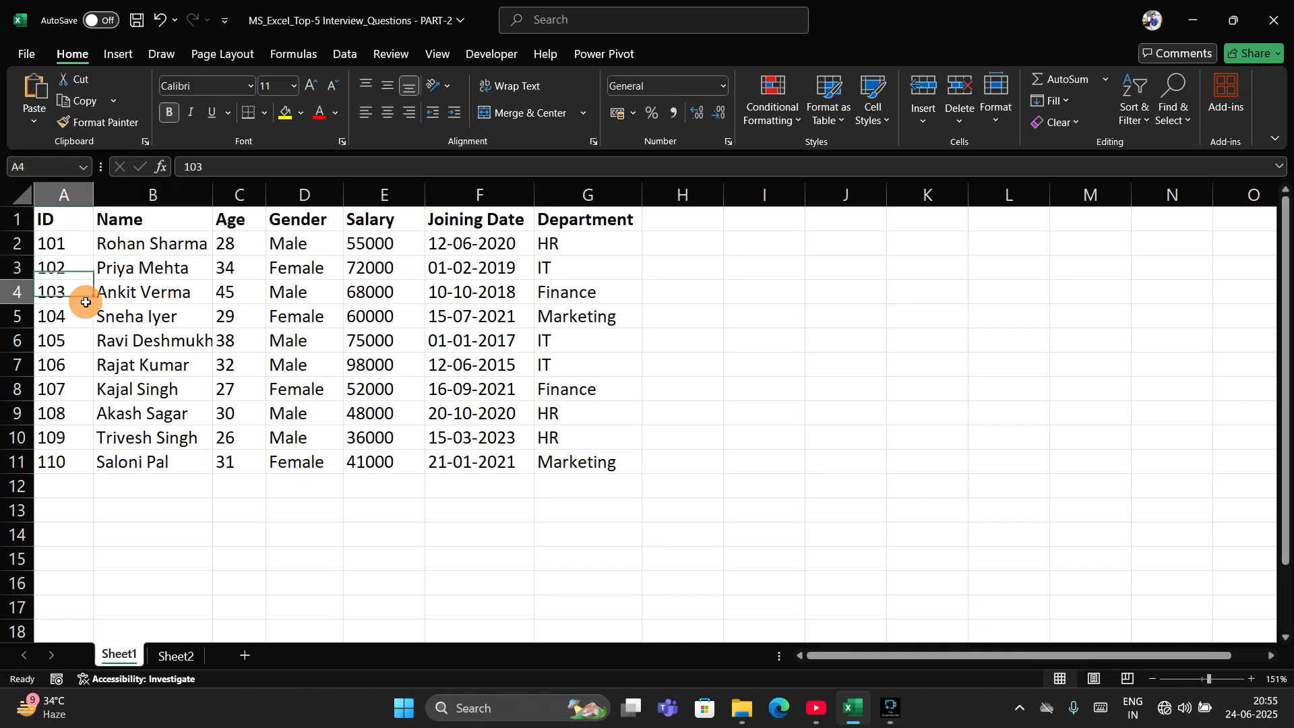
{"action": "left_click", "coordinate": [65, 196]}
{"action": "left_click", "coordinate": [138, 236]}
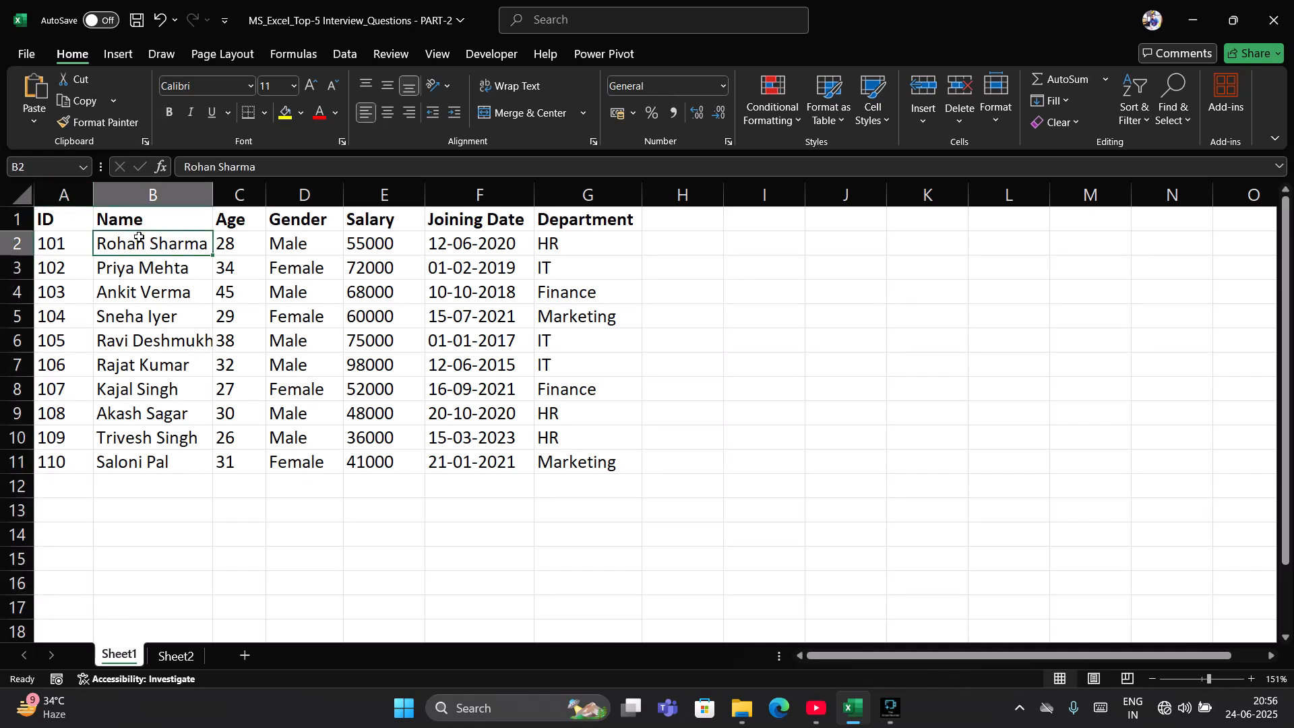
{"action": "left_click", "coordinate": [69, 217]}
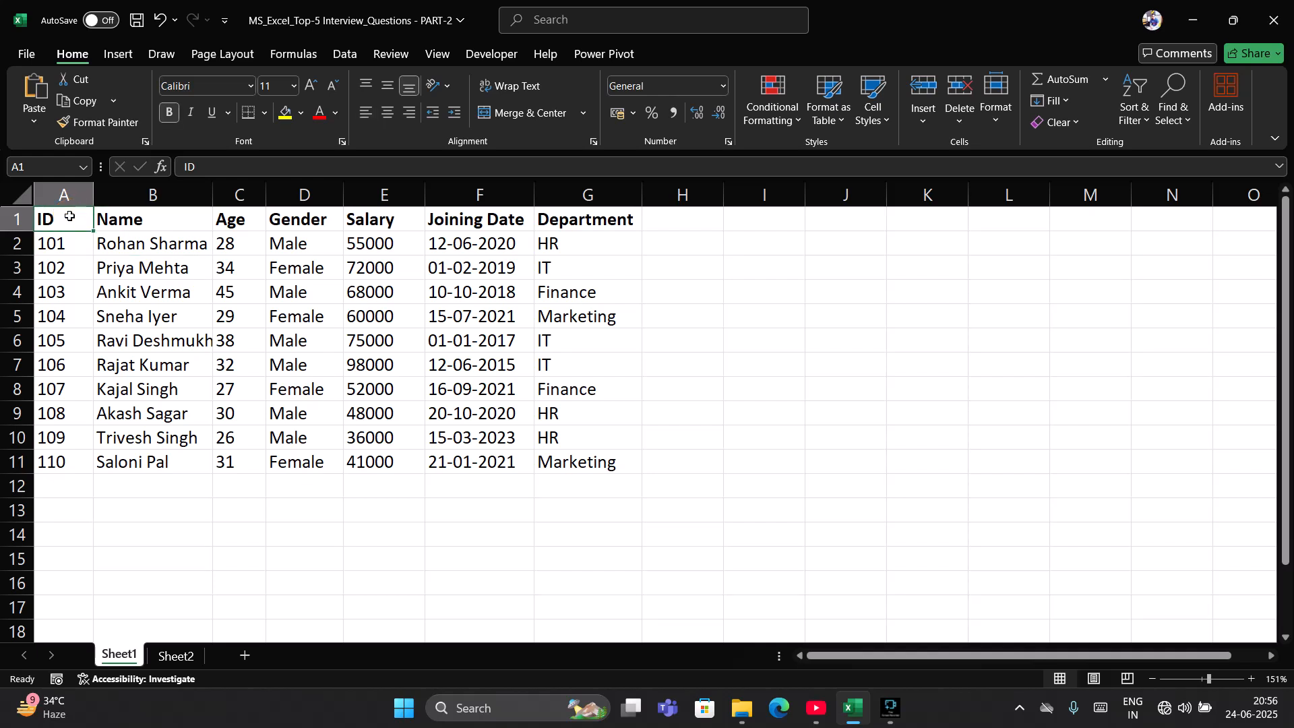
{"action": "left_click", "coordinate": [76, 219]}
{"action": "left_click_drag", "start_coordinate": [62, 251], "coordinate": [59, 388]}
{"action": "left_click", "coordinate": [145, 219]}
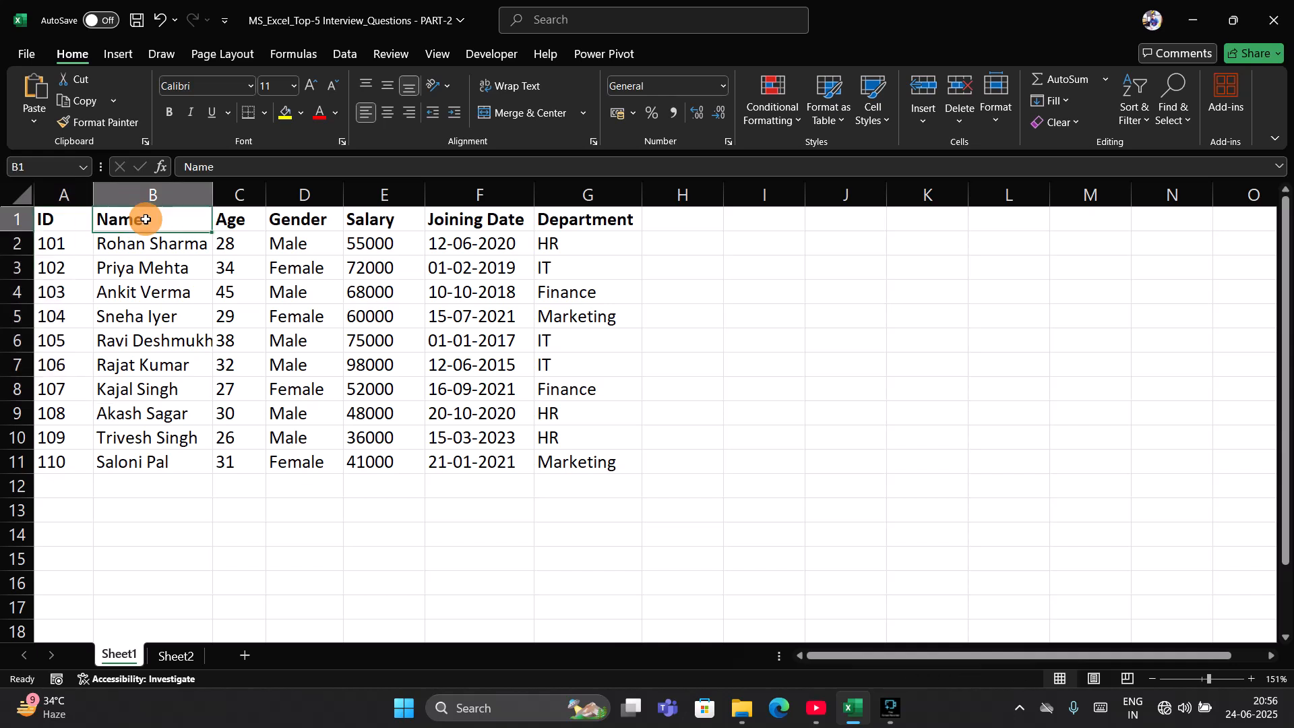
{"action": "left_click", "coordinate": [486, 223]}
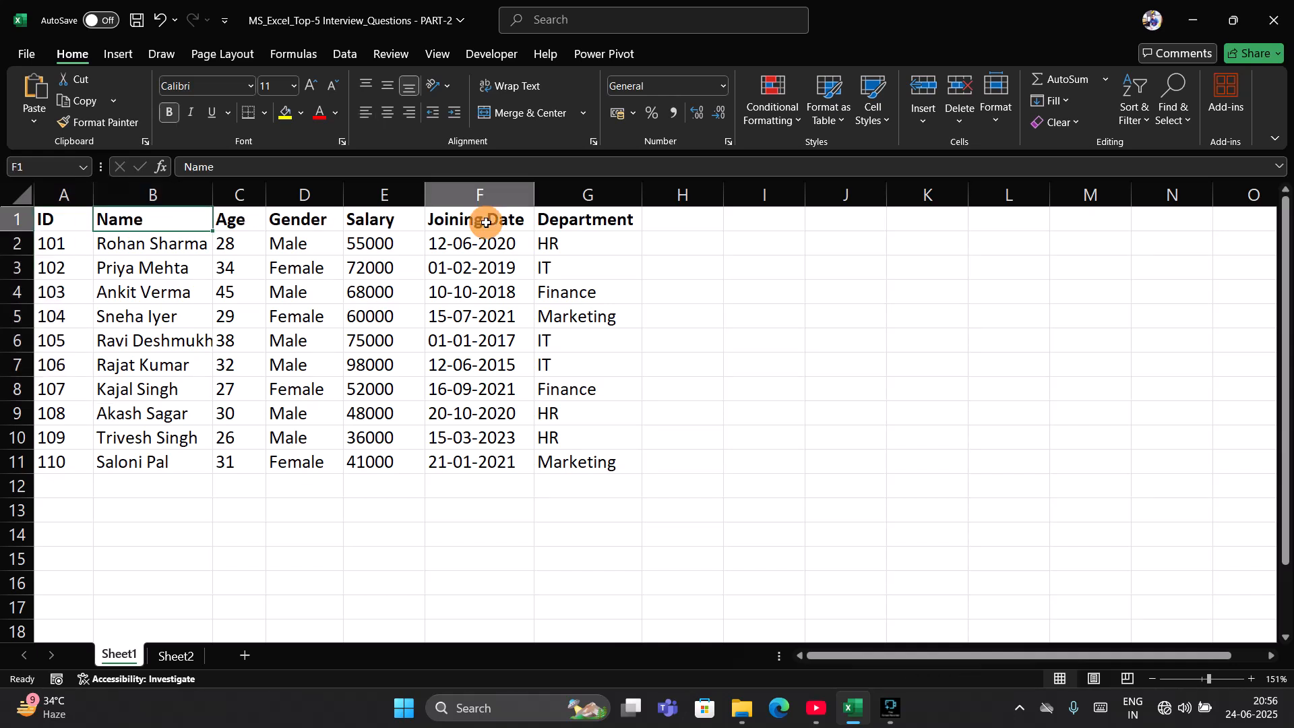
{"action": "left_click_drag", "start_coordinate": [566, 220], "coordinate": [574, 364]}
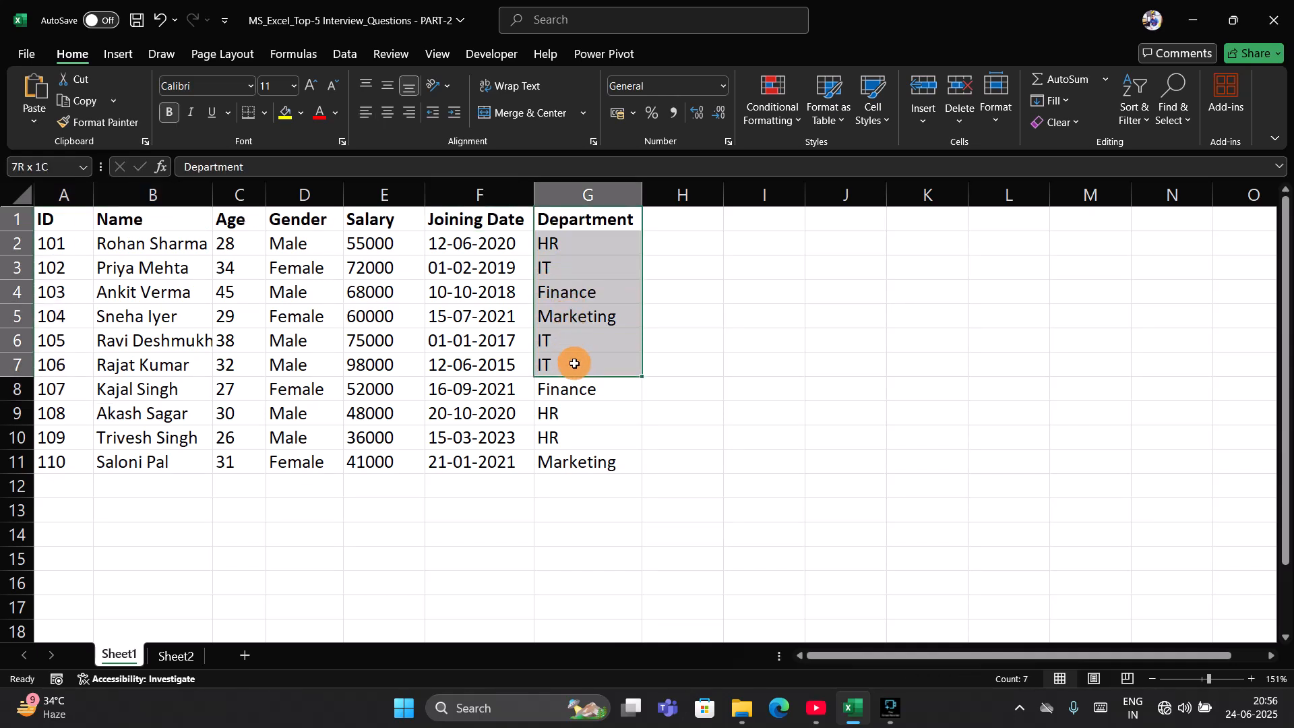
{"action": "left_click", "coordinate": [312, 486]}
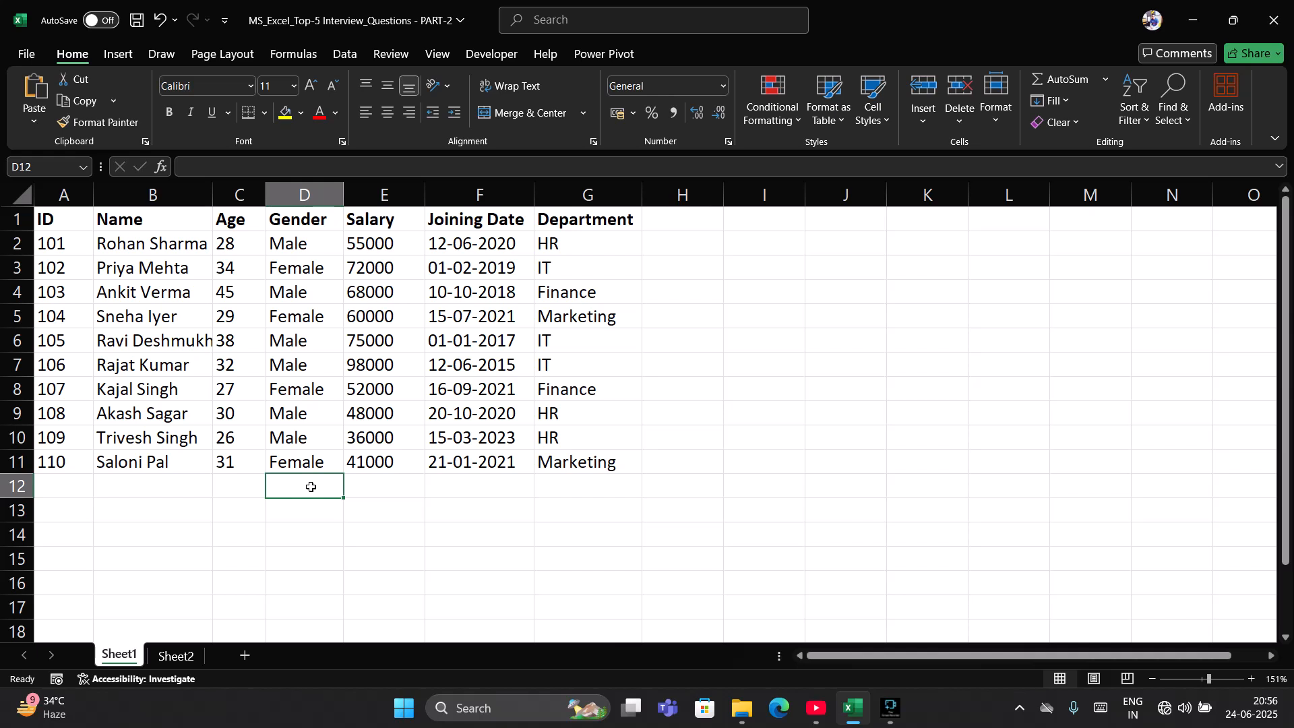
Read the five Excel interview questions listed on Sheet2, returning to the first one about years of experience.
{"action": "left_click", "coordinate": [175, 655]}
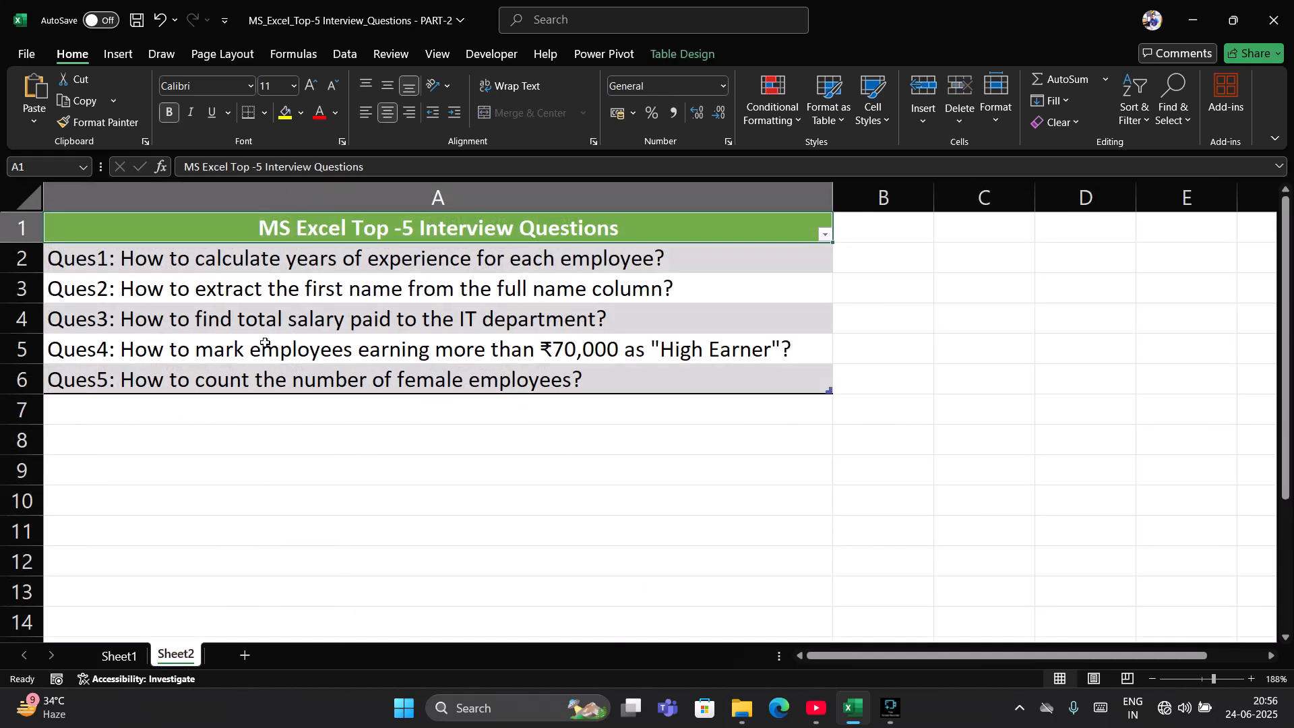
{"action": "left_click", "coordinate": [250, 416]}
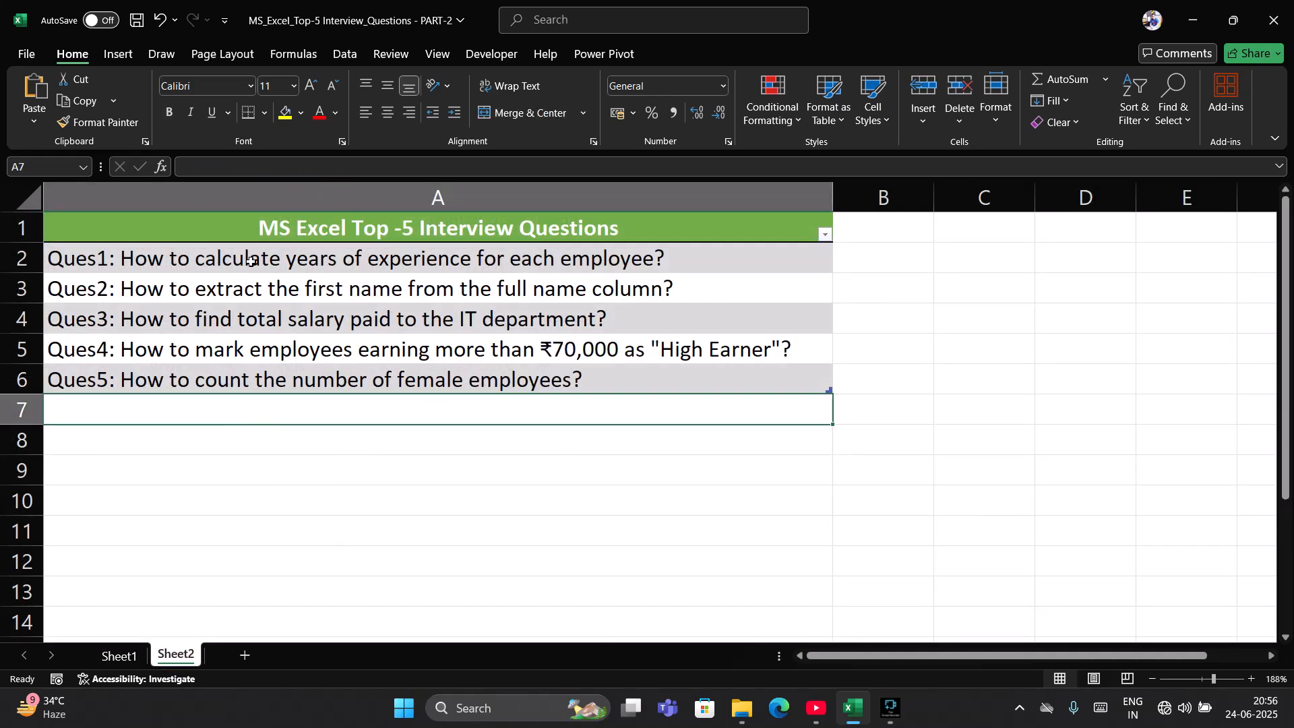
{"action": "left_click_drag", "start_coordinate": [250, 260], "coordinate": [211, 379]}
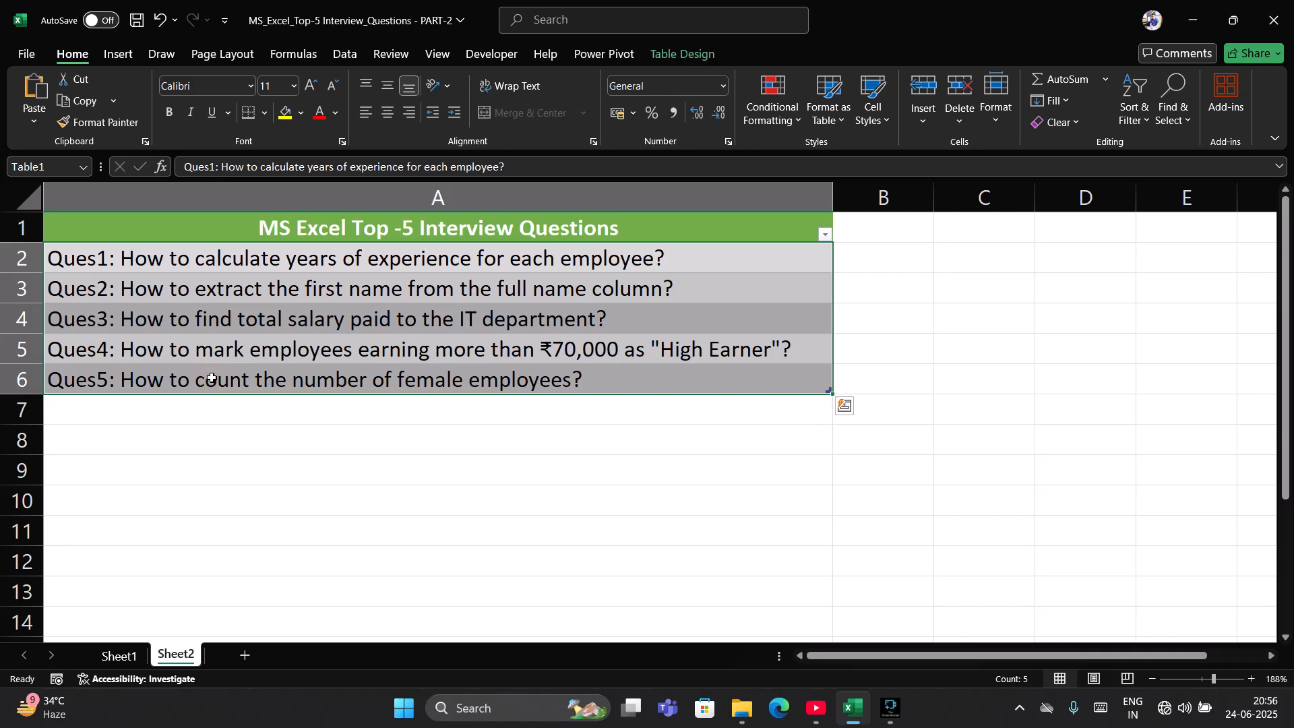
{"action": "left_click", "coordinate": [203, 439]}
{"action": "left_click", "coordinate": [280, 246]}
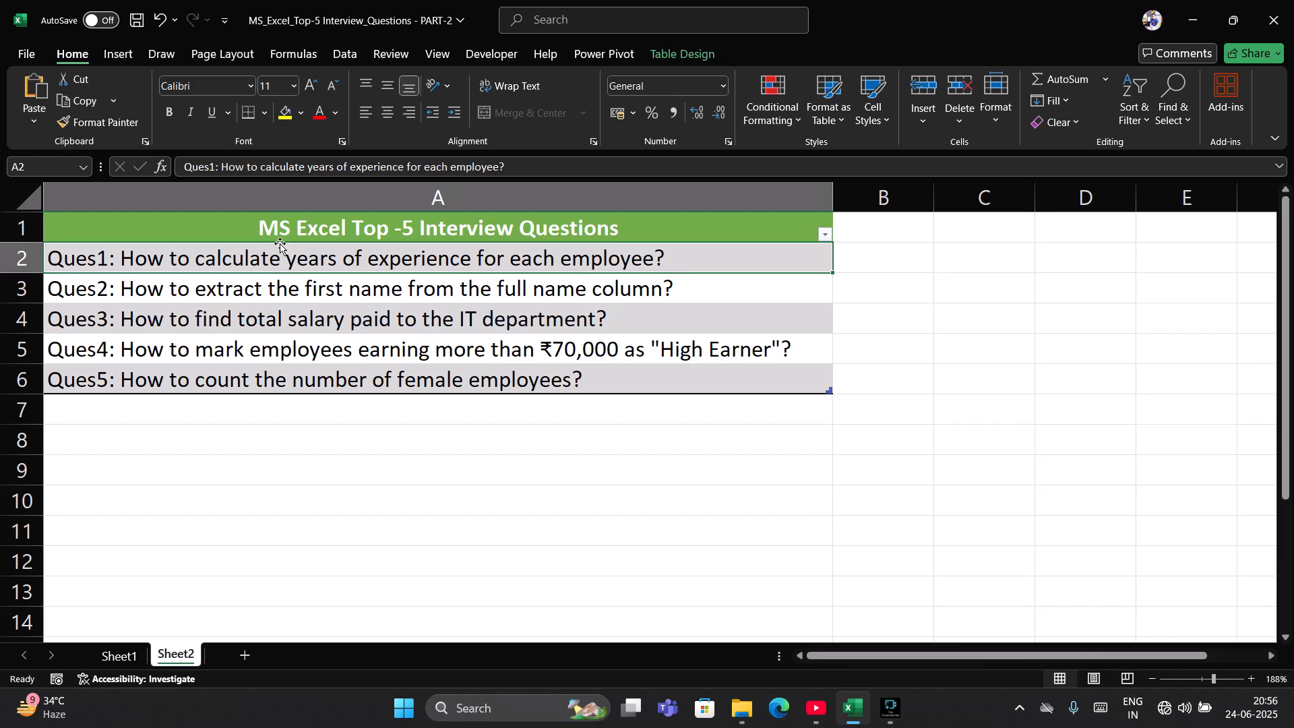
{"action": "left_click", "coordinate": [215, 314]}
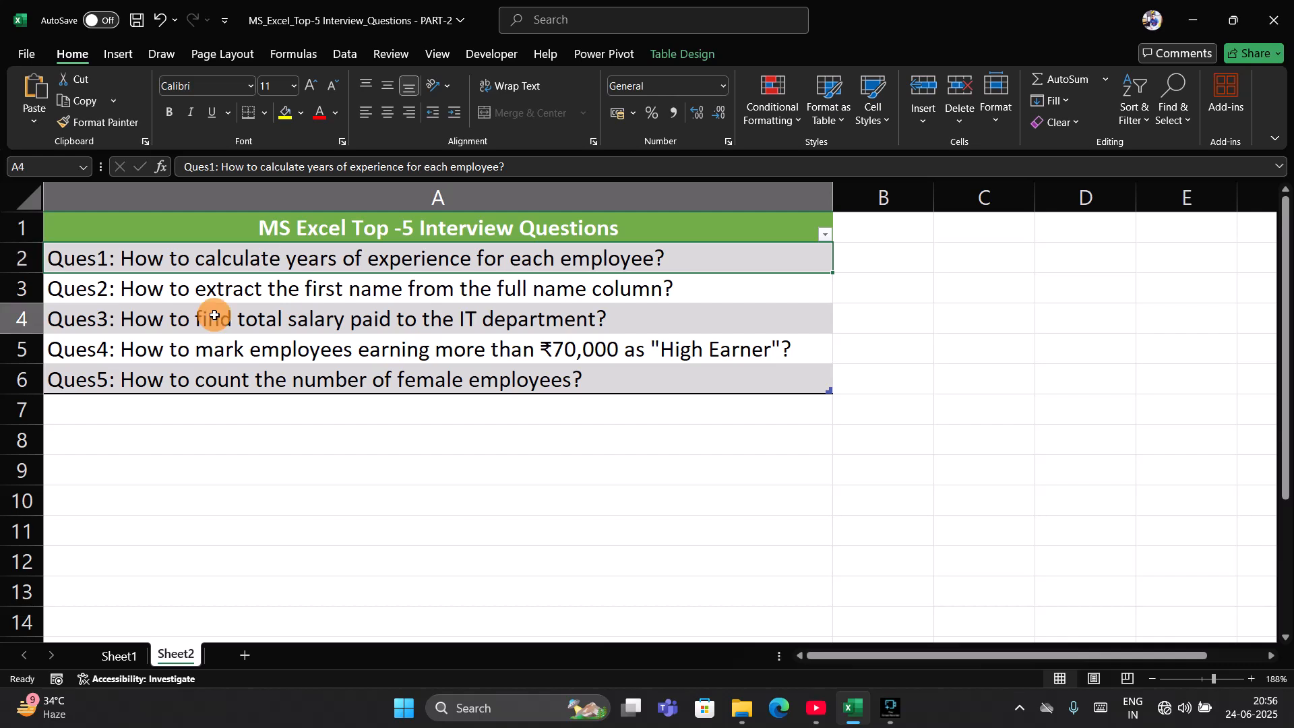
{"action": "left_click_drag", "start_coordinate": [243, 259], "coordinate": [224, 387]}
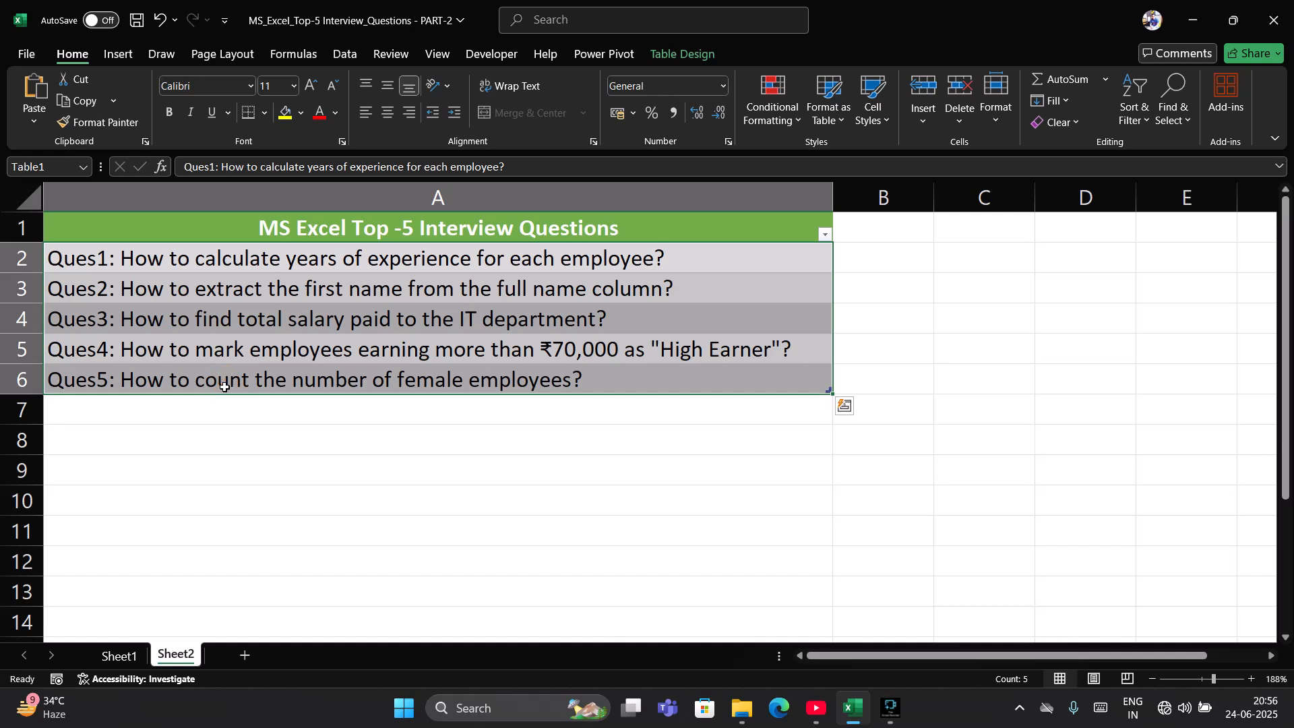
{"action": "left_click", "coordinate": [160, 258]}
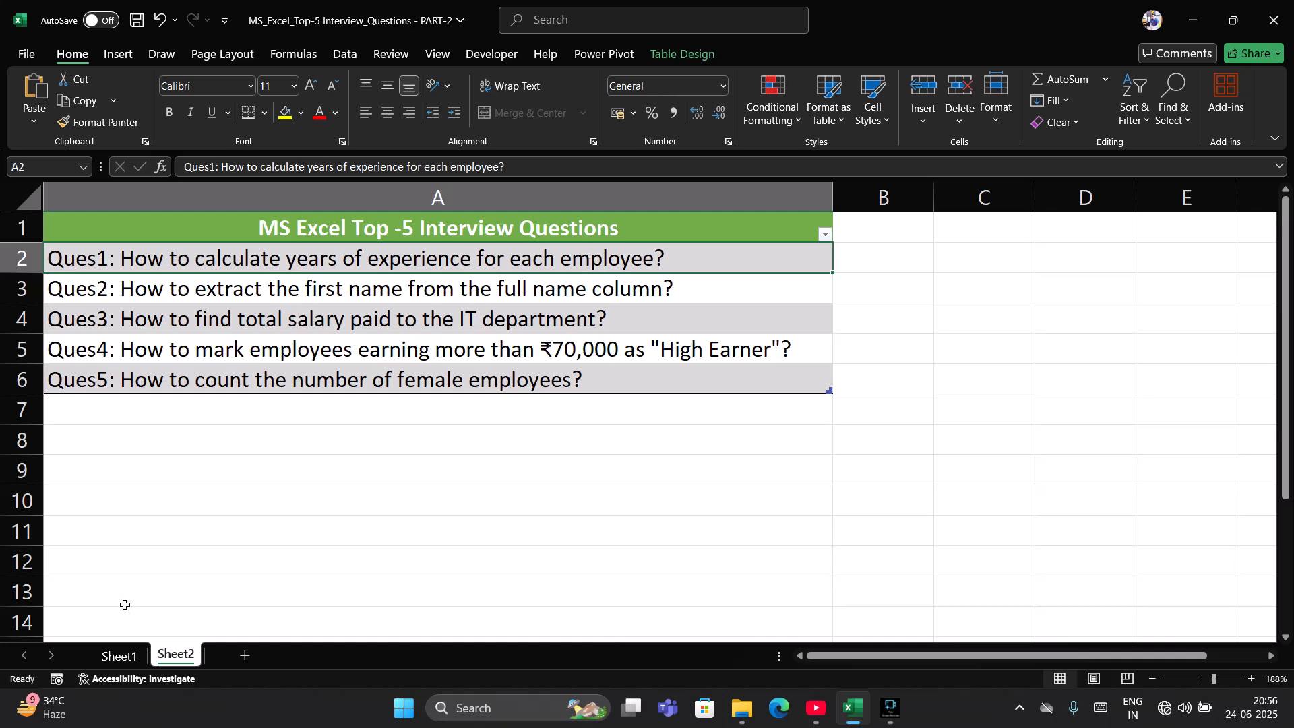
Add the column header Employee_Exp in cell H1 of Sheet1, beside Department.
{"action": "left_click", "coordinate": [119, 656]}
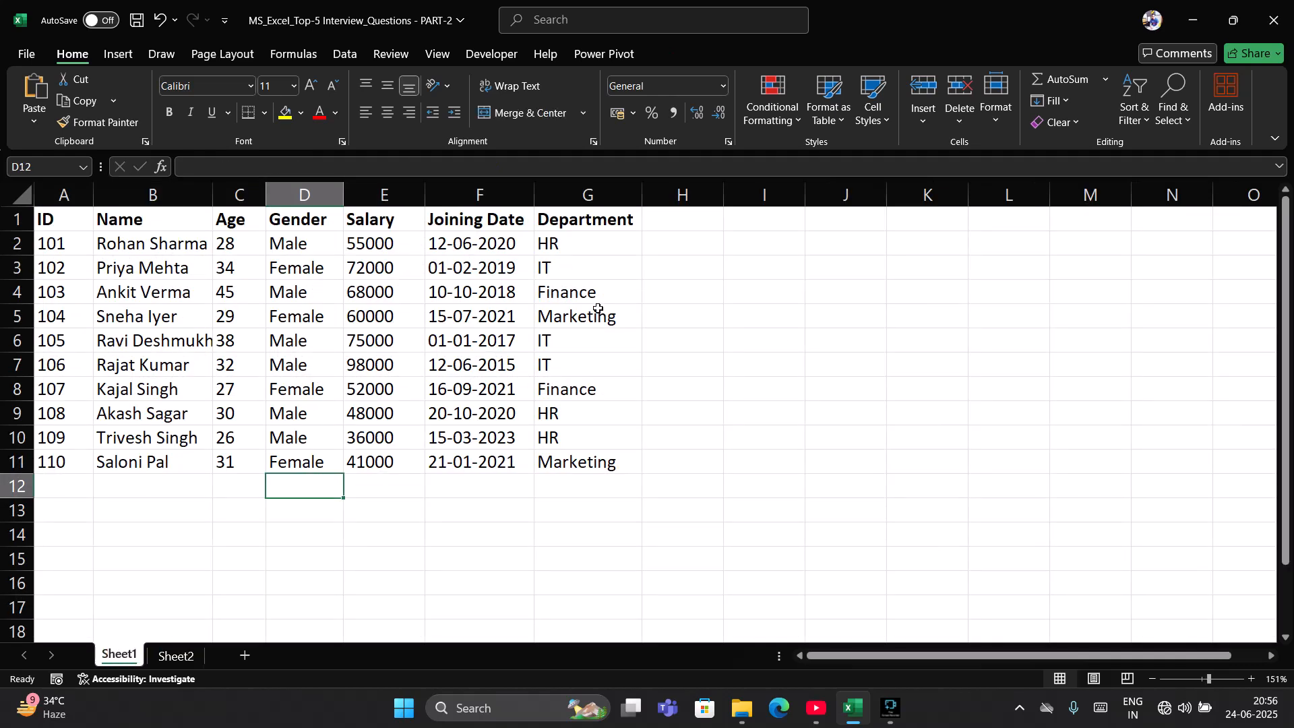
{"action": "left_click", "coordinate": [680, 226]}
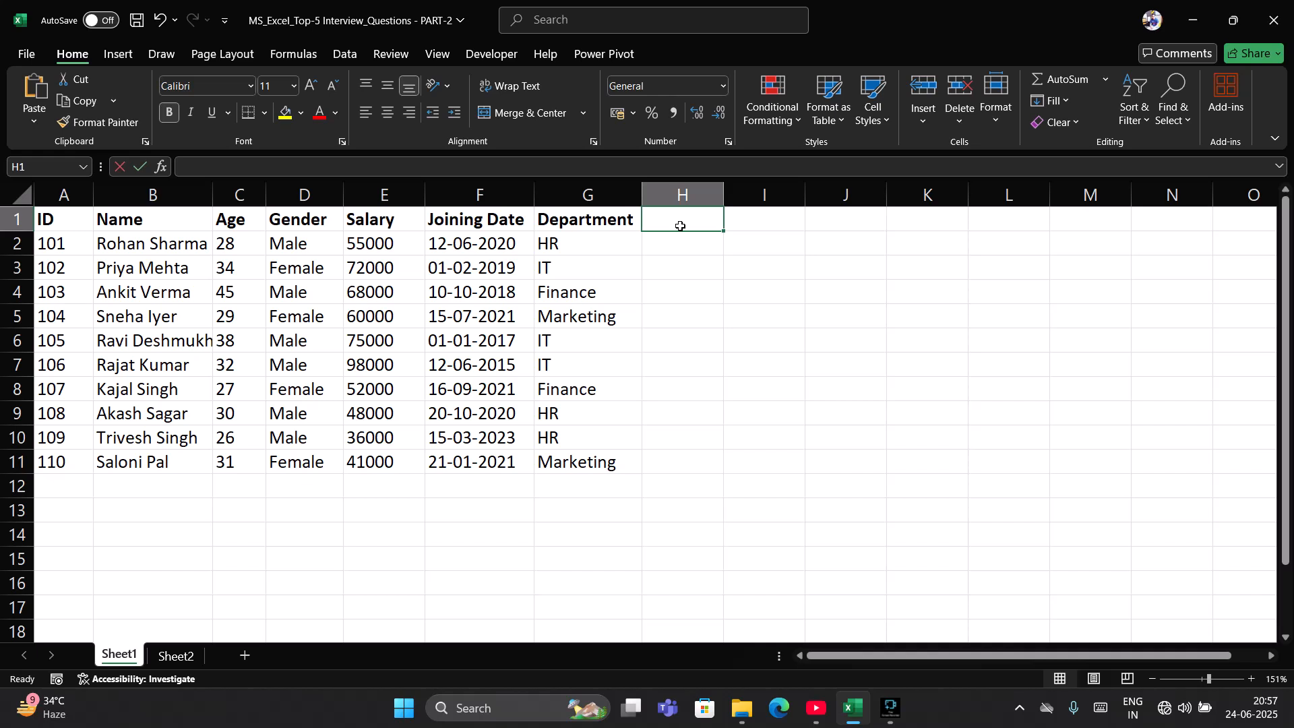
{"action": "type", "text": "Employee"}
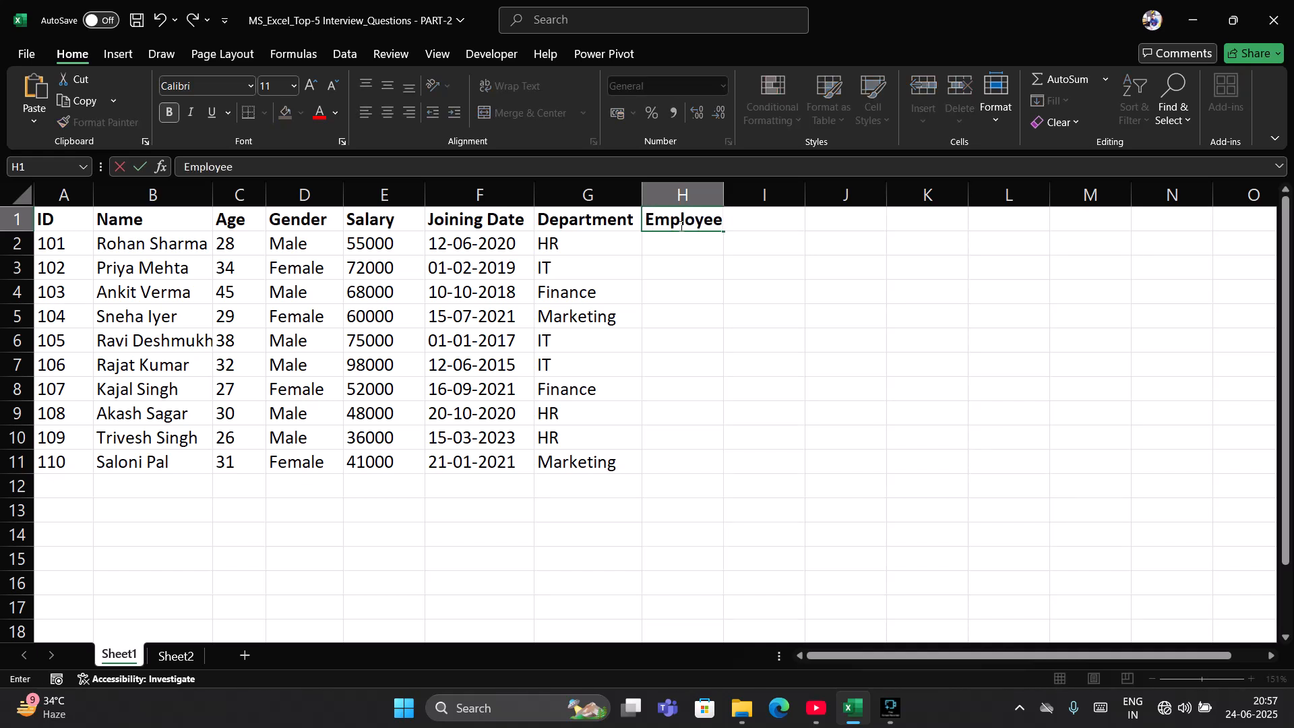
{"action": "type", "text": "_Exp"}
{"action": "key", "text": "Return"}
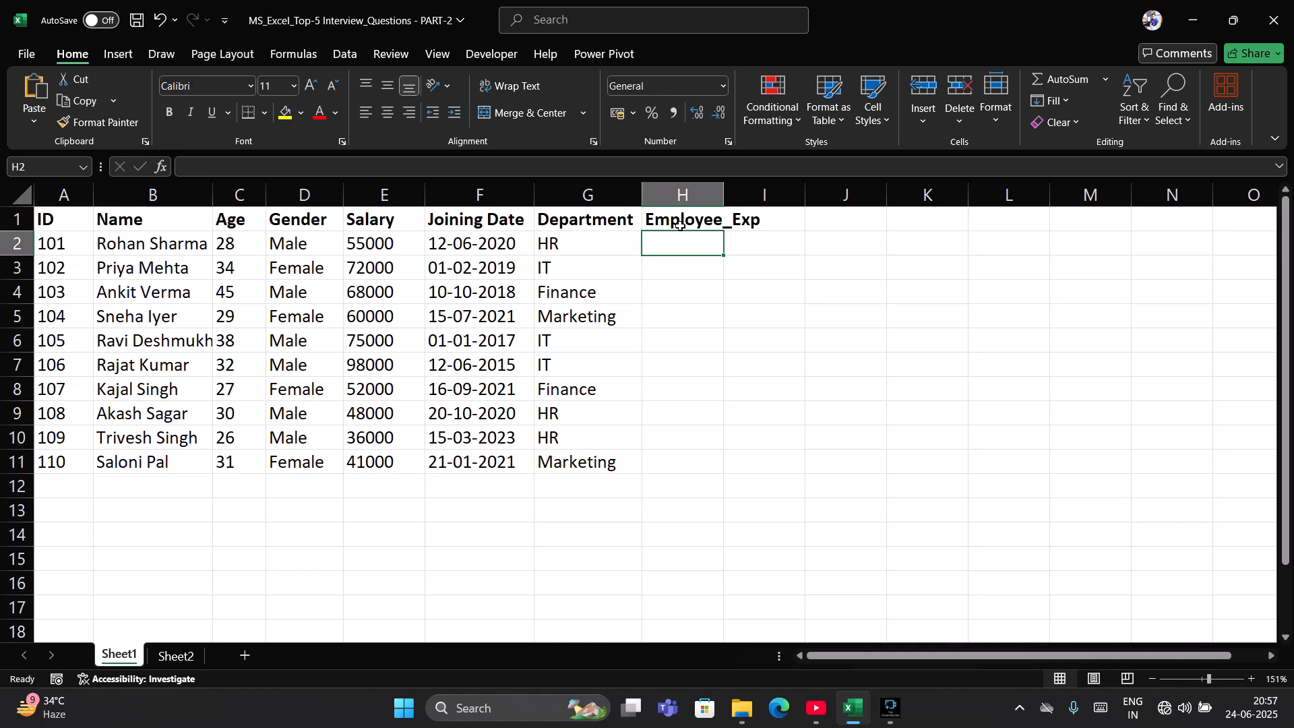
Enter the formula =DATEDIF(F2, TODAY(), "Y") in H2 to calculate the first employee's years of experience.
{"action": "type", "text": "="}
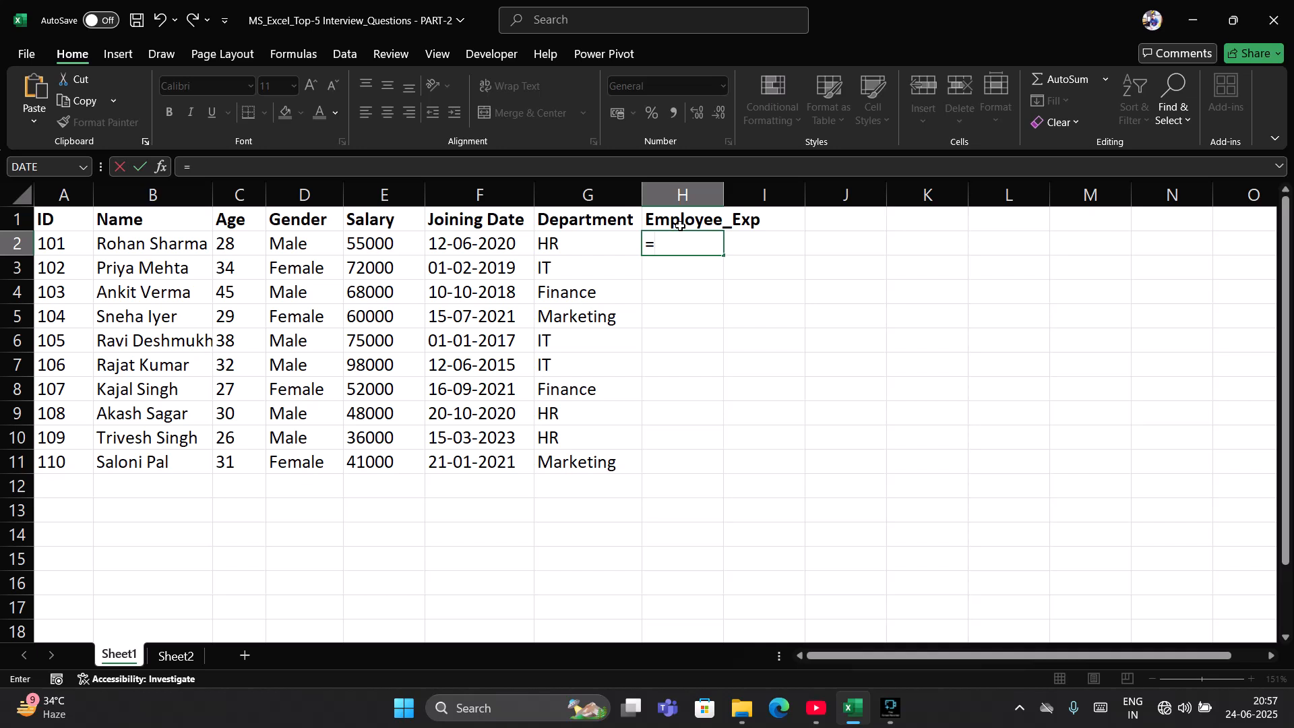
{"action": "type", "text": "DATE"}
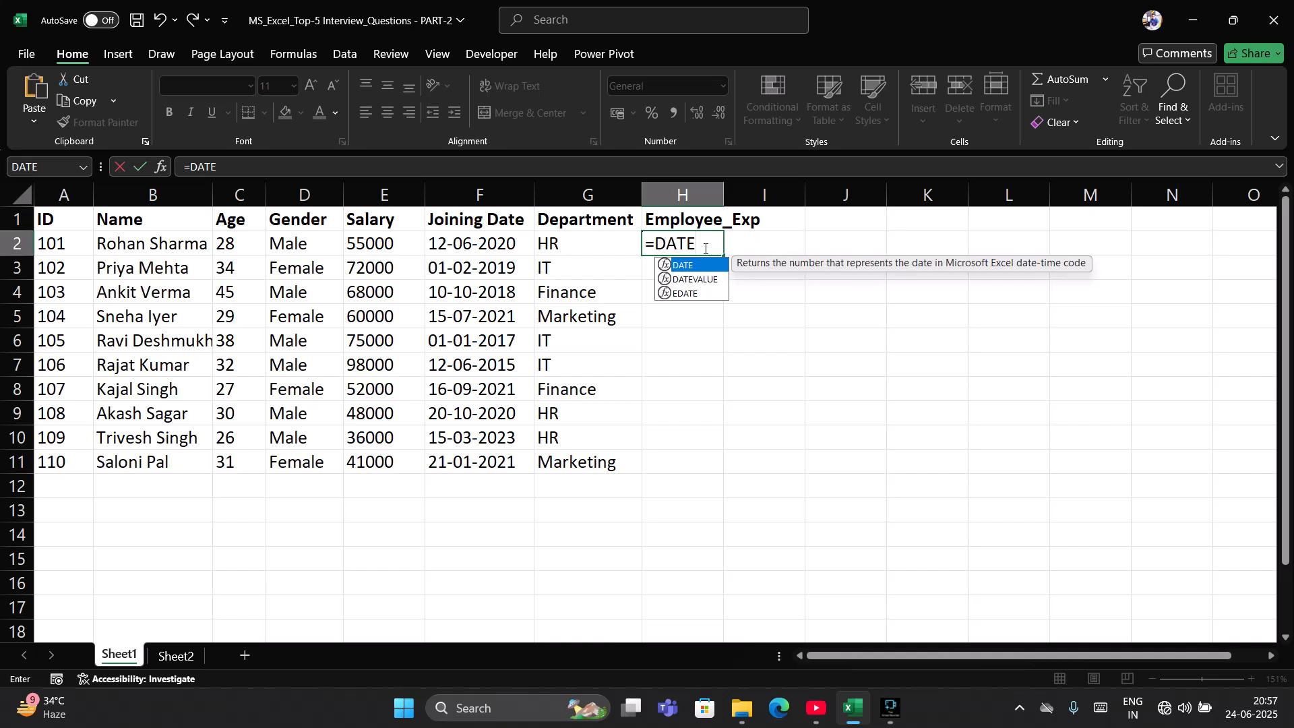
{"action": "type", "text": "DIFF"}
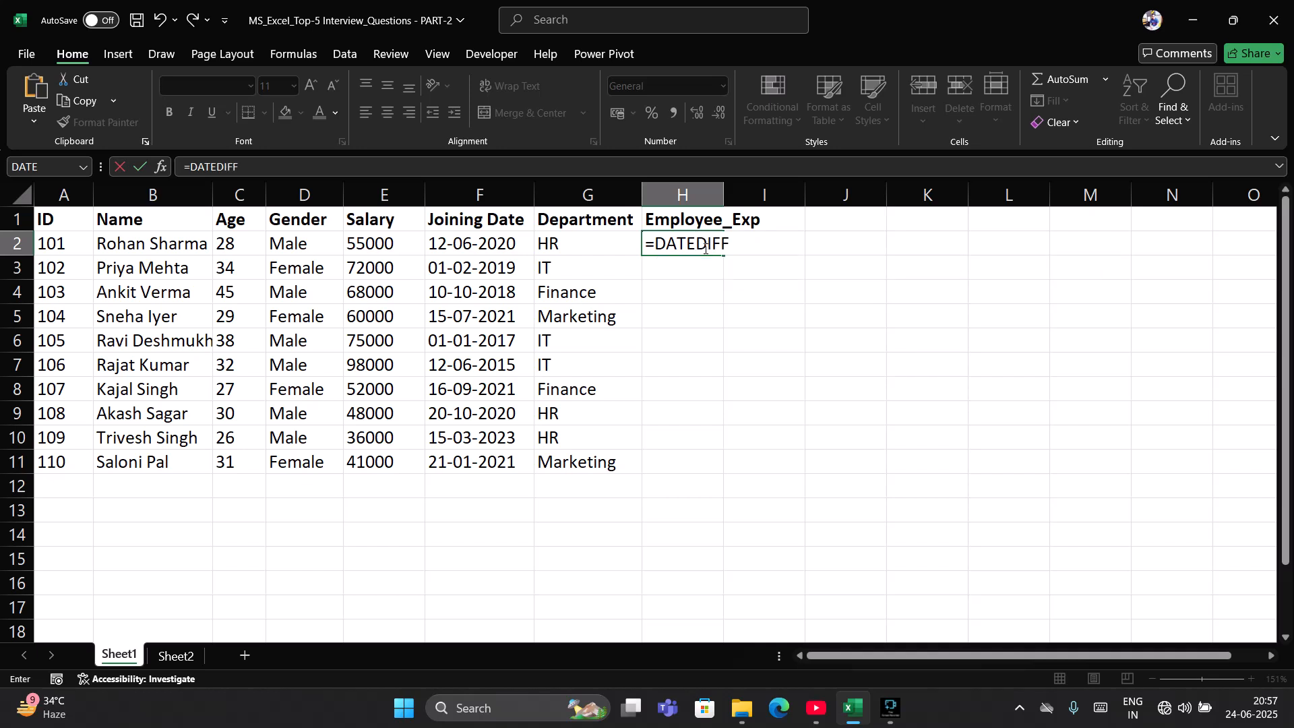
{"action": "key", "text": "BackSpace"}
{"action": "type", "text": "("}
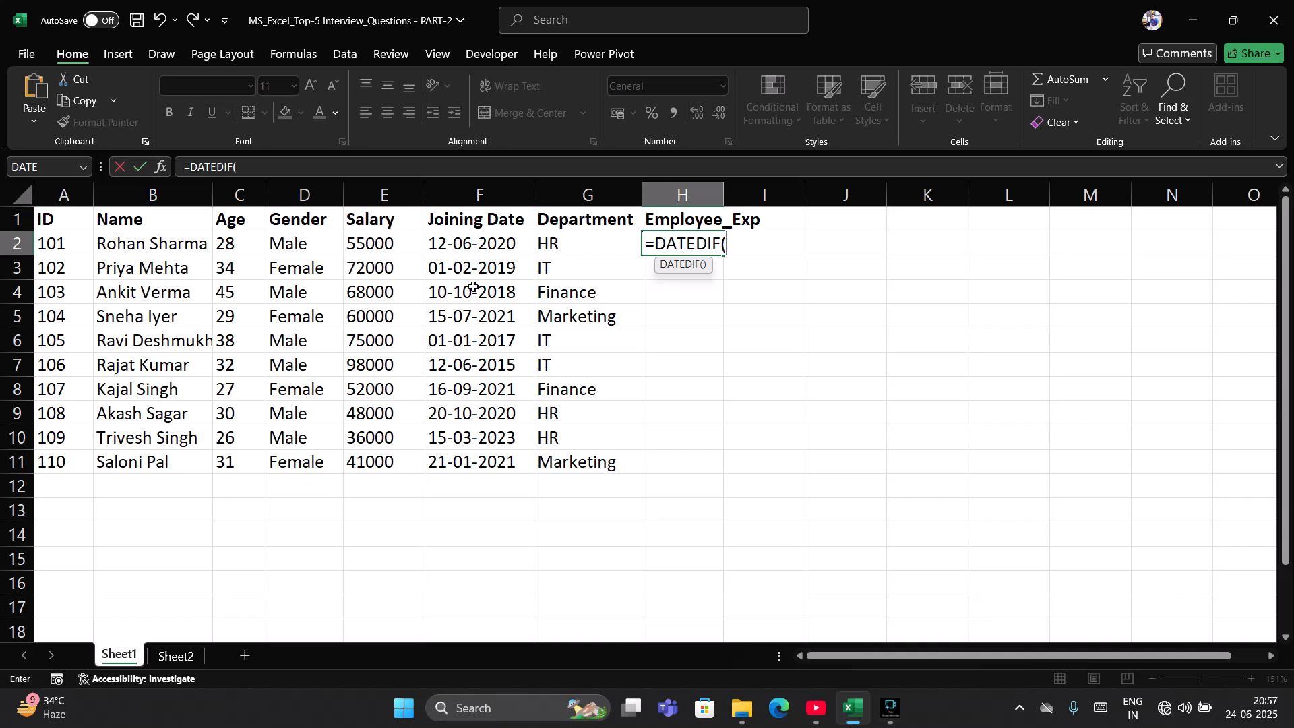
{"action": "left_click", "coordinate": [492, 241]}
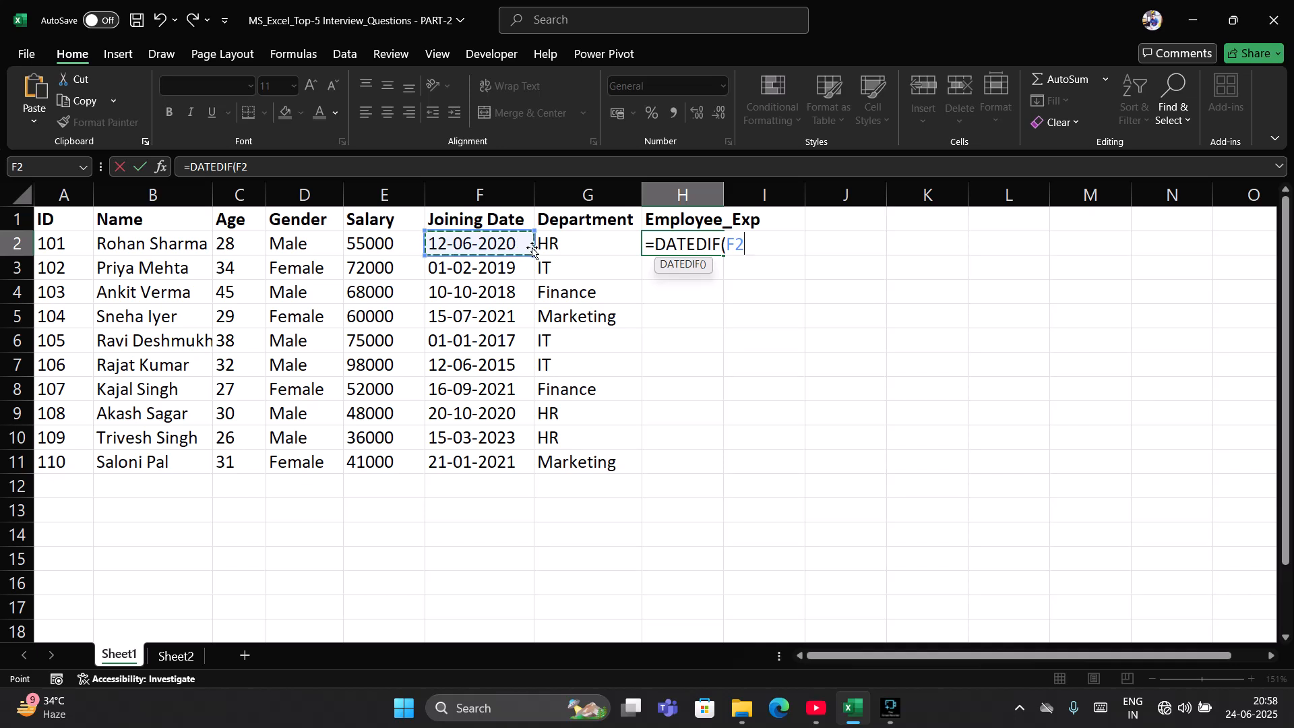
{"action": "type", "text": ","}
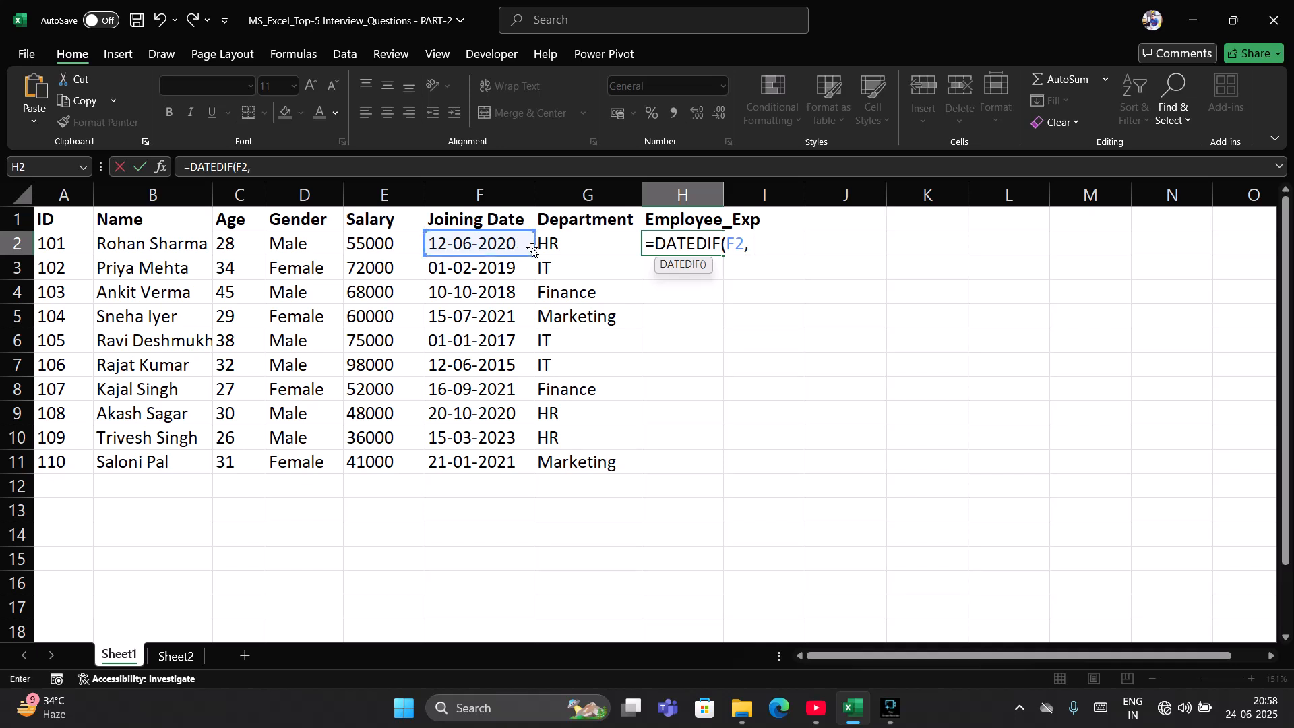
{"action": "type", "text": " TO"}
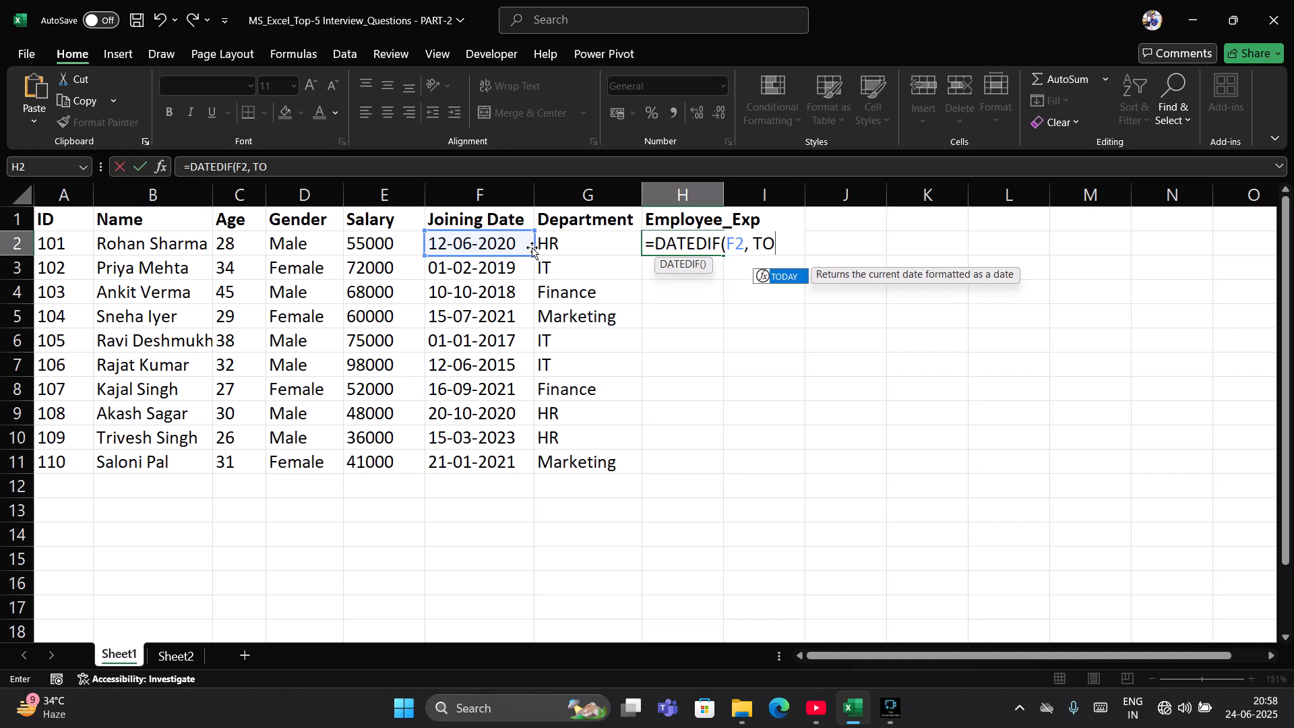
{"action": "key", "text": "Tab"}
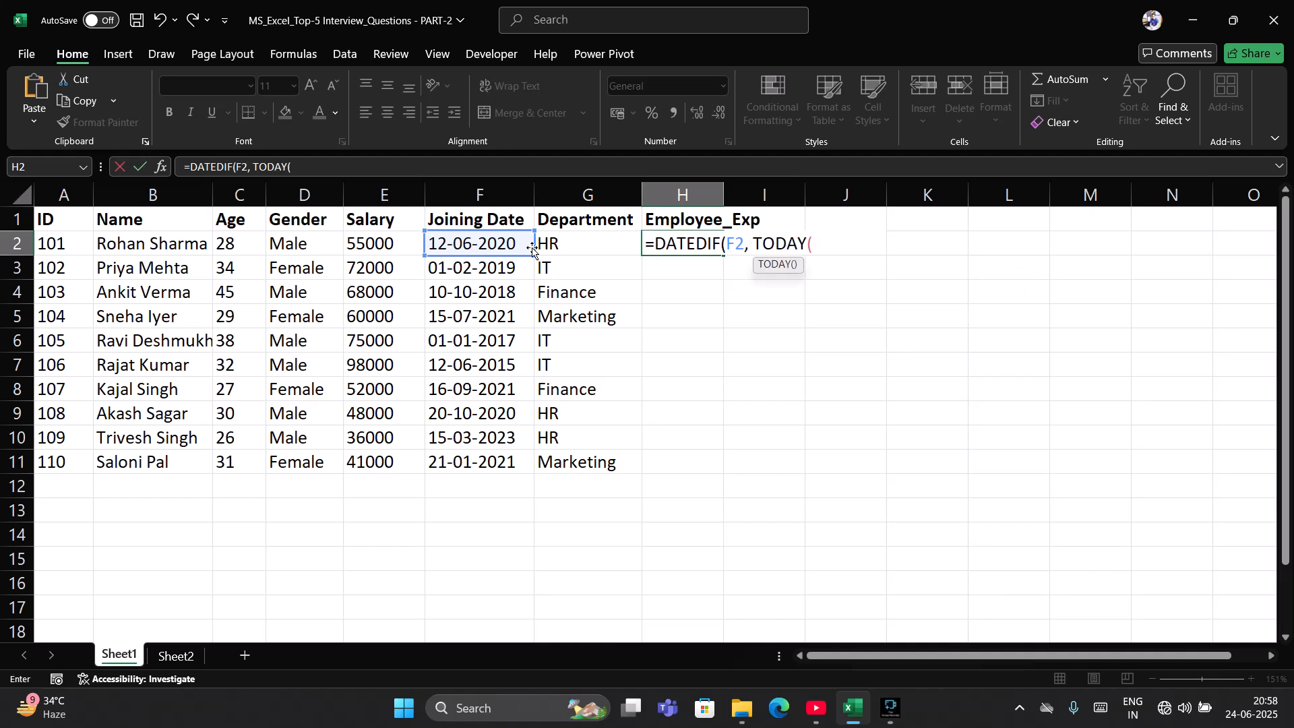
{"action": "type", "text": "),"}
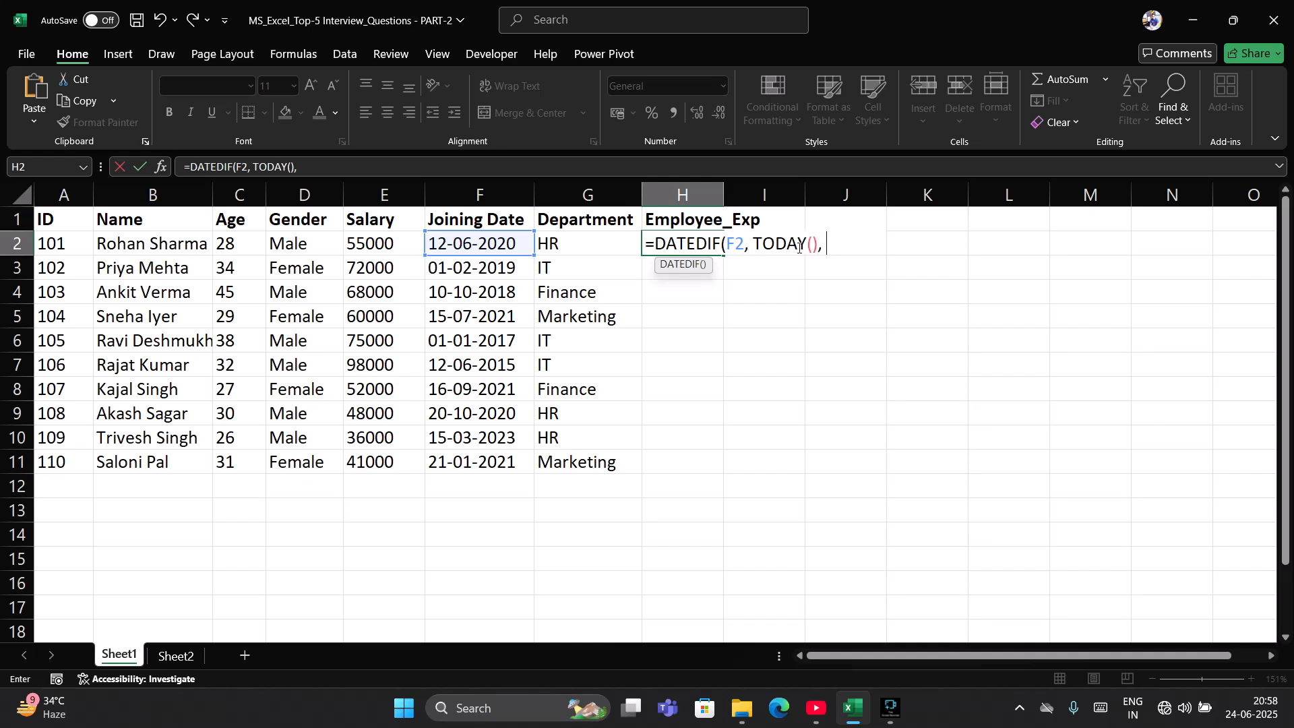
{"action": "type", "text": "\"Y\")"}
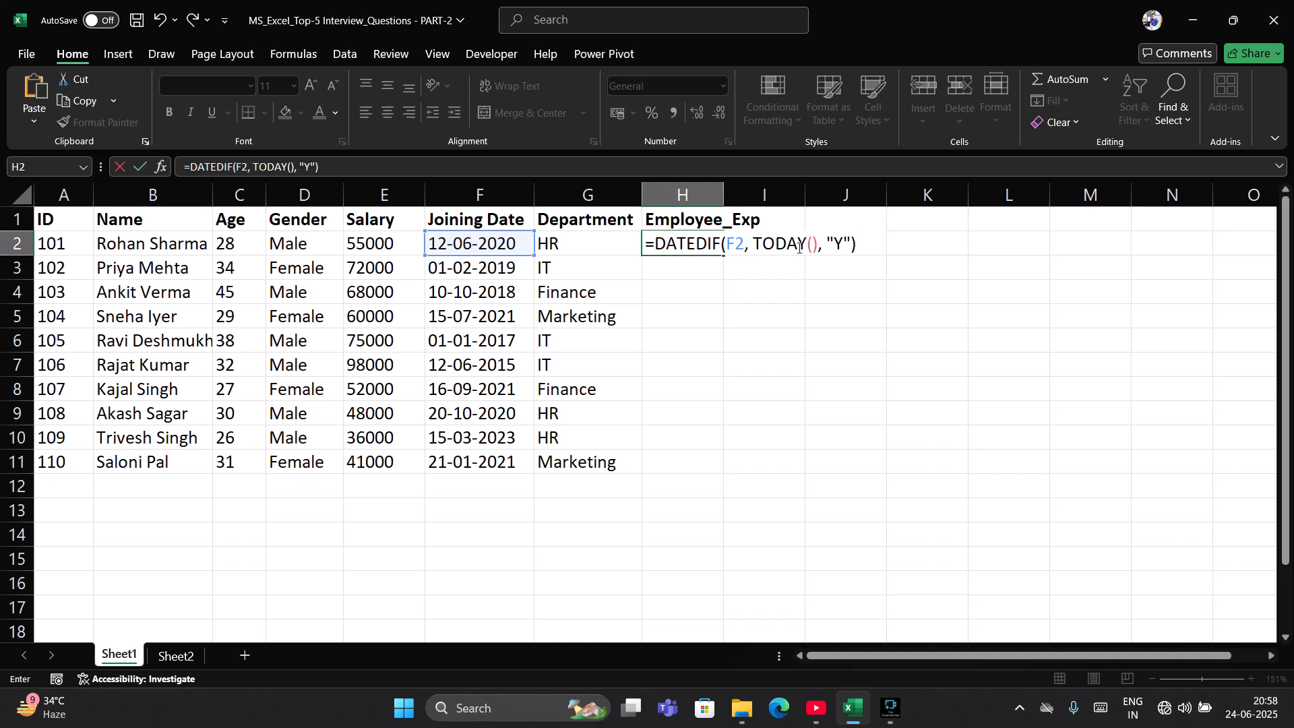
{"action": "key", "text": "Return"}
Fill the experience formula from H2 down to H11 and check the results against the joining dates in rows 2 and 7.
{"action": "left_click", "coordinate": [716, 248]}
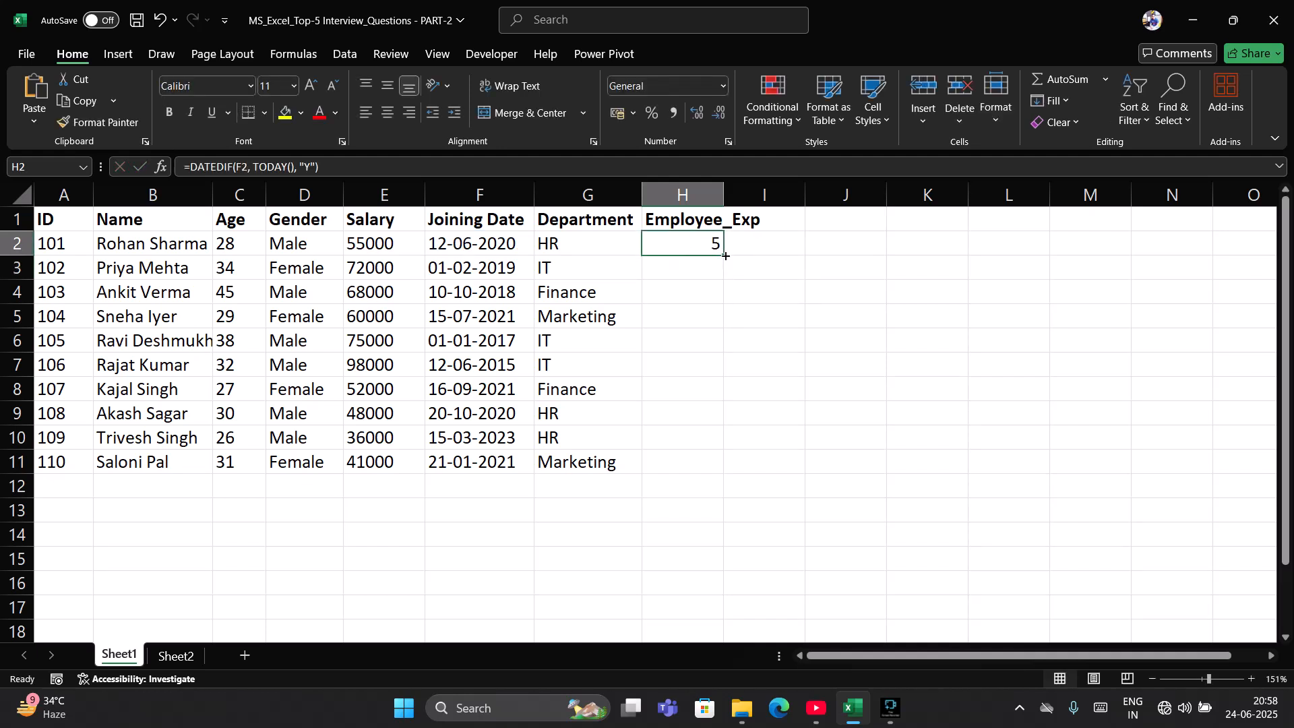
{"action": "double_click", "coordinate": [725, 257]}
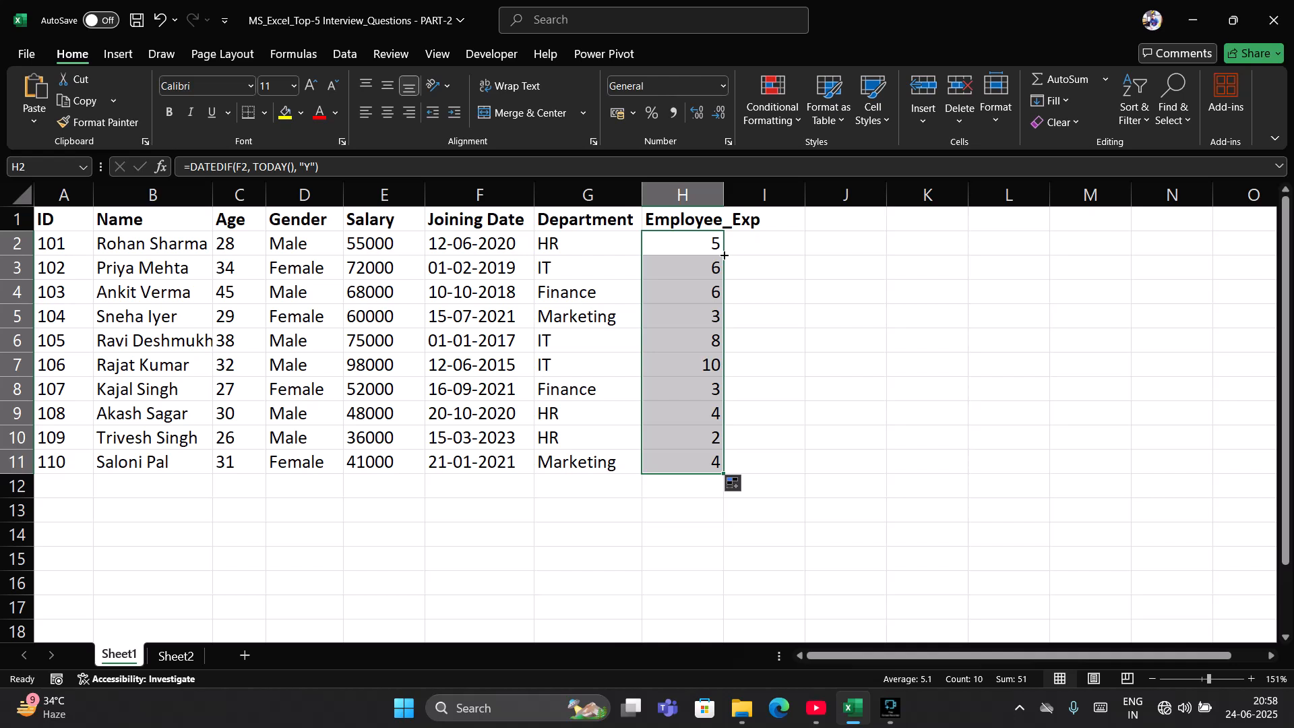
{"action": "left_click", "coordinate": [687, 317]}
{"action": "left_click_drag", "start_coordinate": [696, 244], "coordinate": [688, 453]}
{"action": "left_click", "coordinate": [690, 236]}
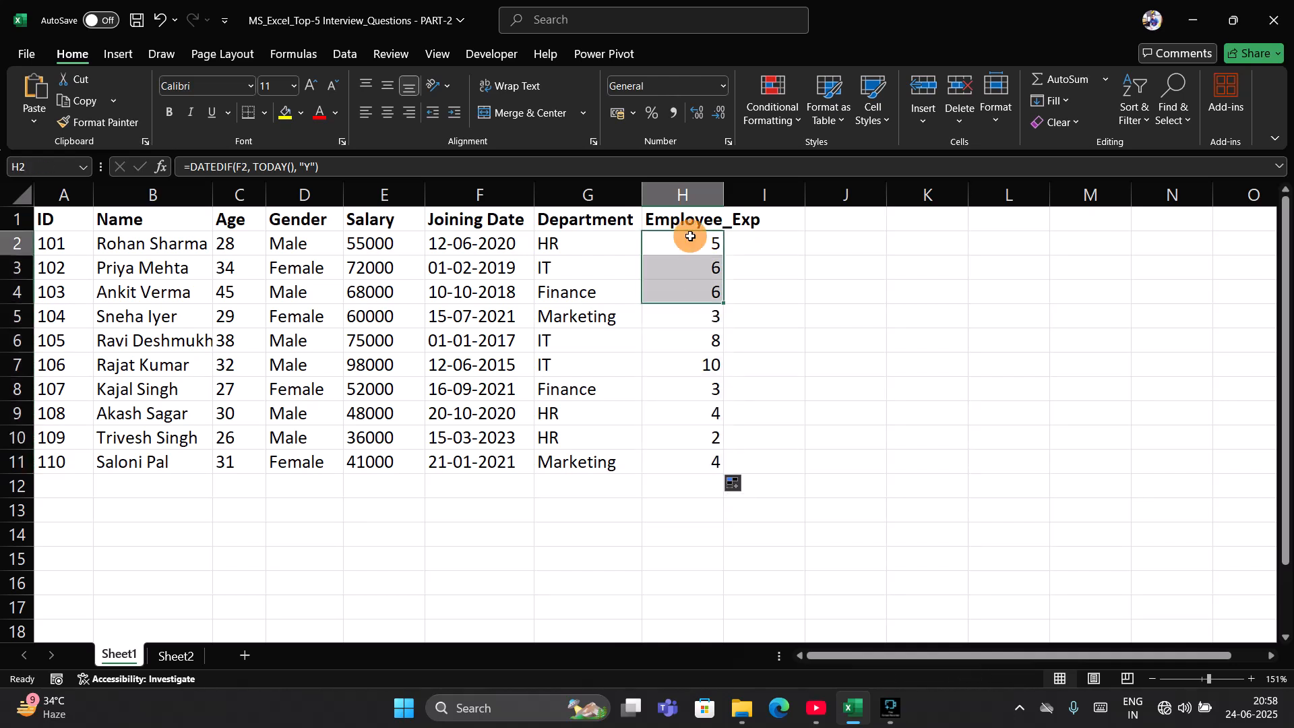
{"action": "left_click", "coordinate": [517, 244]}
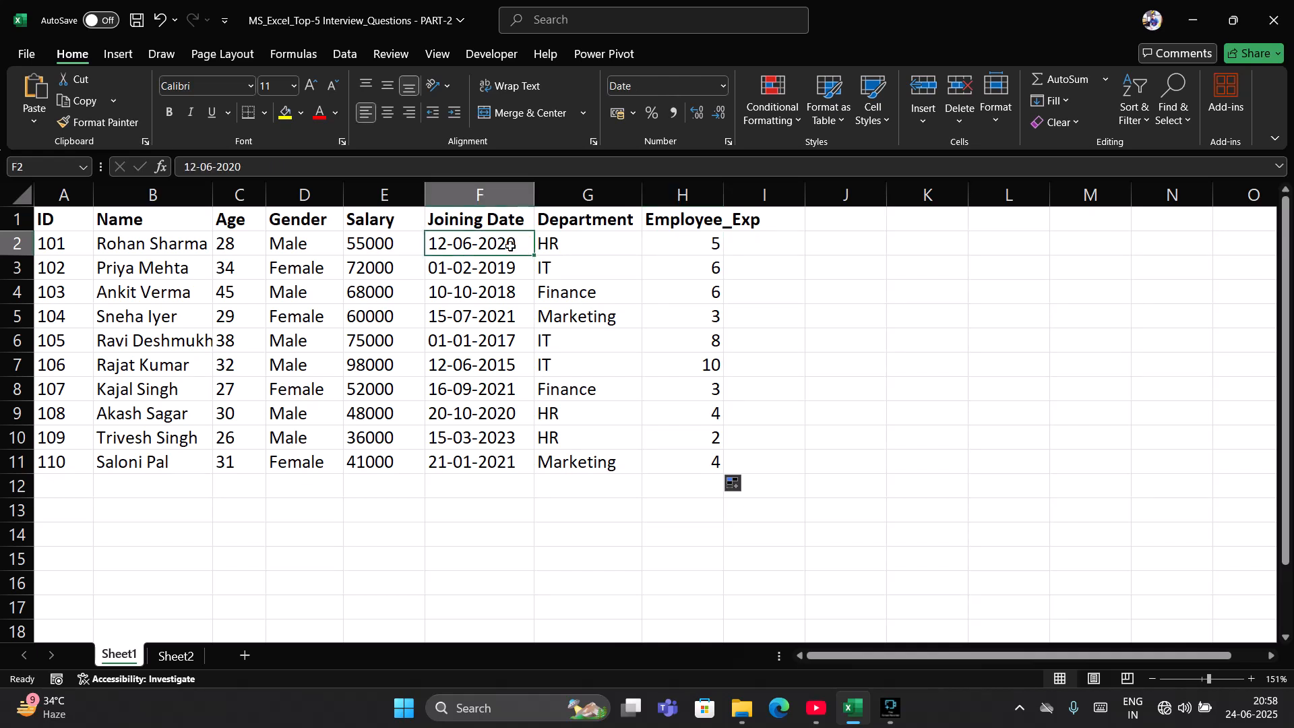
{"action": "left_click_drag", "start_coordinate": [711, 366], "coordinate": [504, 366]}
{"action": "left_click", "coordinate": [509, 367]}
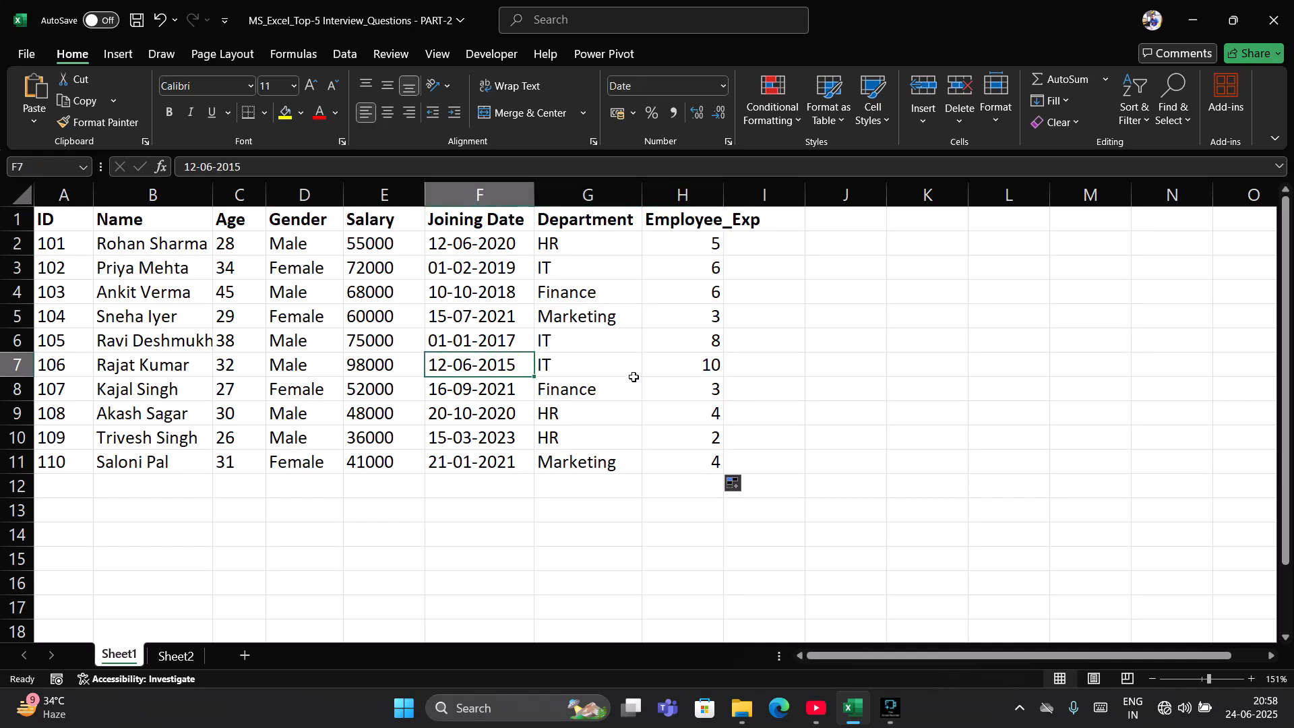
Review the experience results in H2:H11 of Sheet1 and read the second interview question on Sheet2.
{"action": "left_click", "coordinate": [680, 373]}
{"action": "left_click_drag", "start_coordinate": [697, 246], "coordinate": [685, 466]}
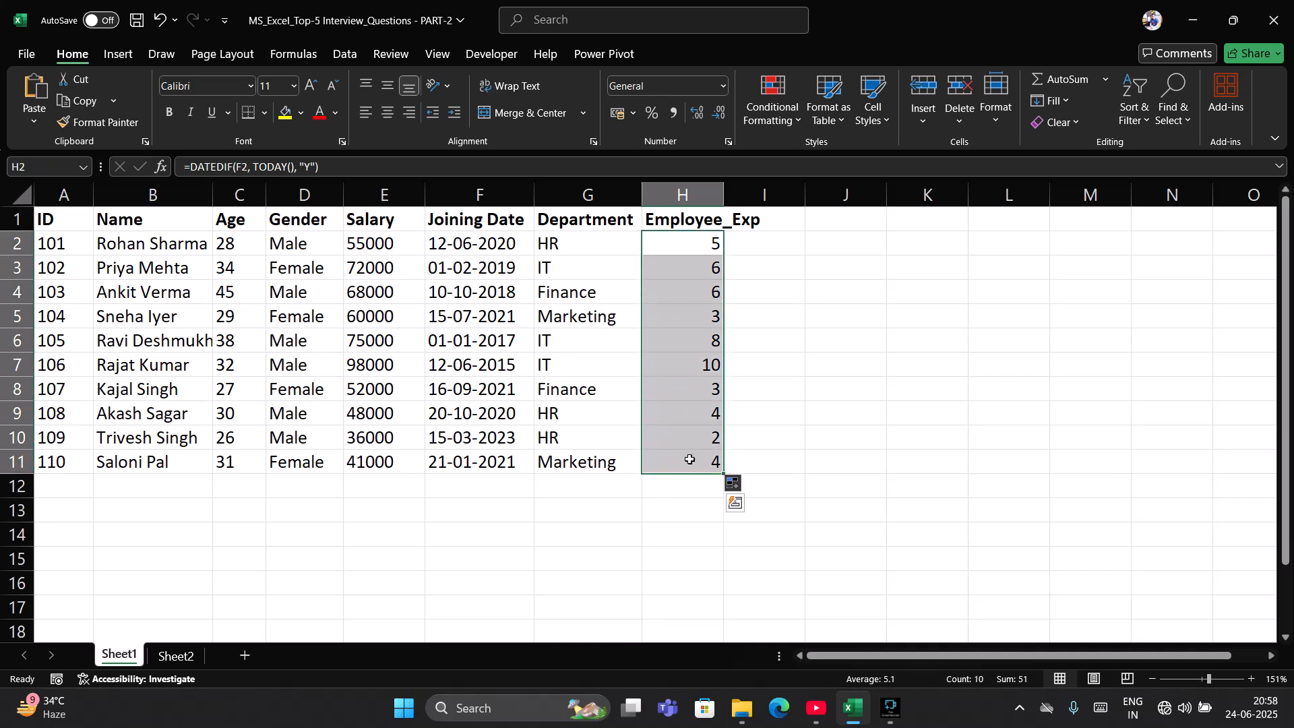
{"action": "left_click", "coordinate": [764, 226]}
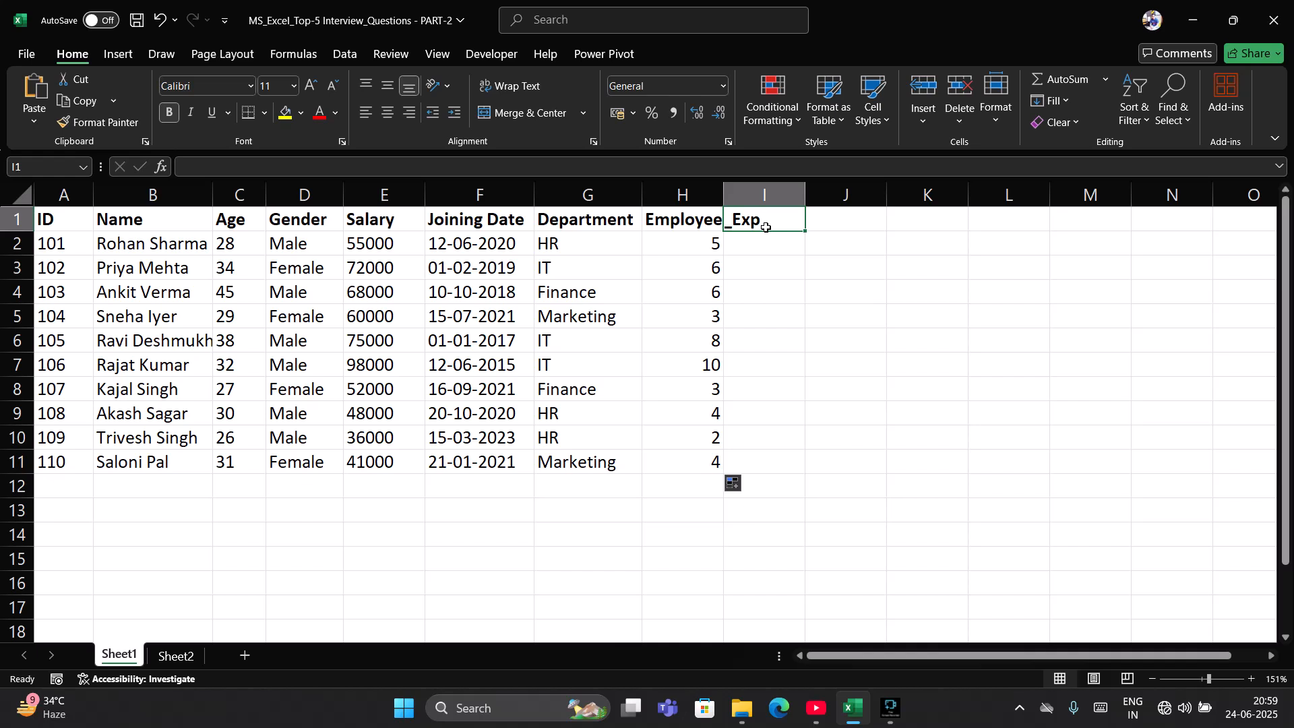
{"action": "key", "text": "ctrl+Page_Down"}
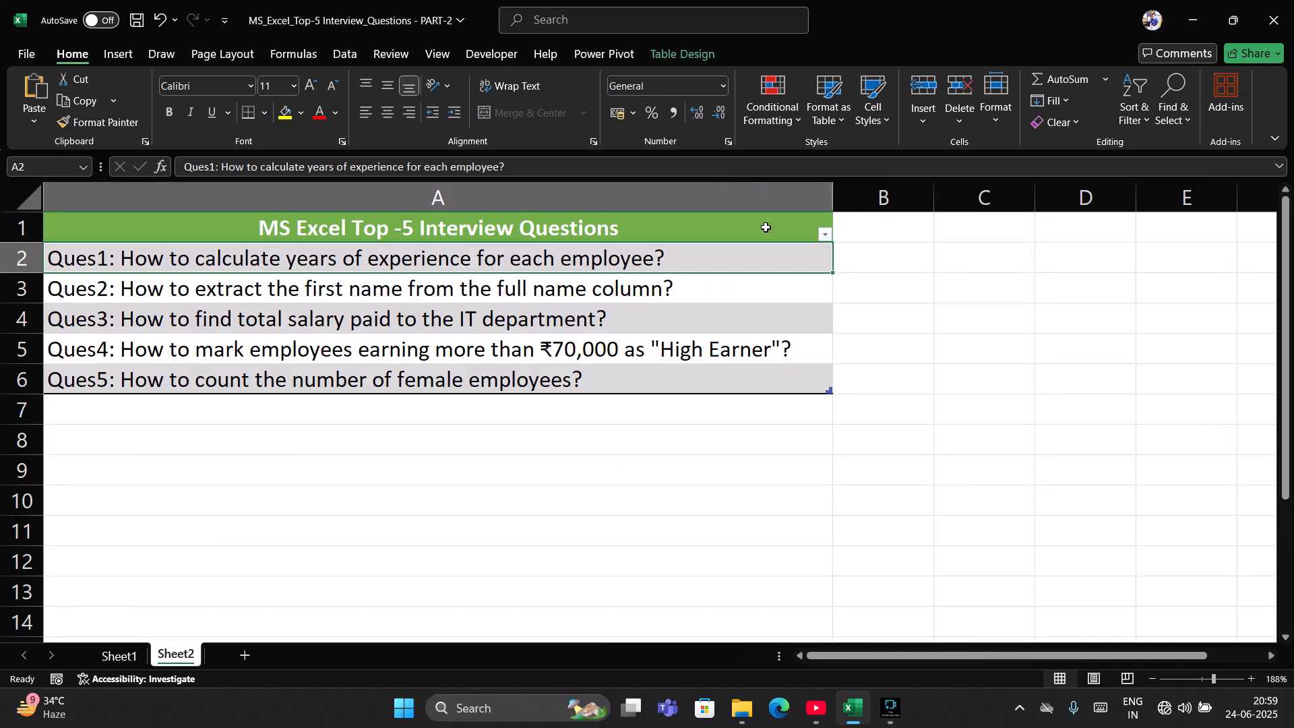
{"action": "left_click", "coordinate": [446, 294]}
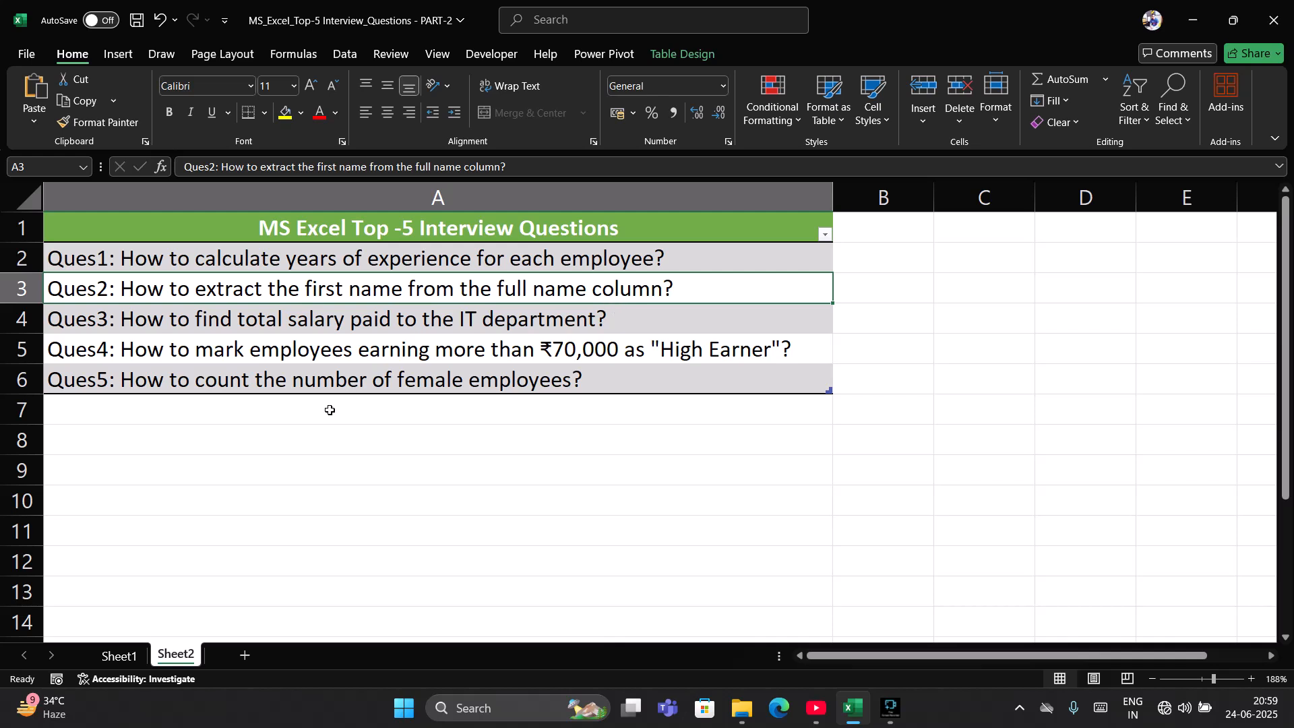
Look over the full names in column B of Sheet1 and add the column header First_Name in cell I1.
{"action": "left_click", "coordinate": [123, 656]}
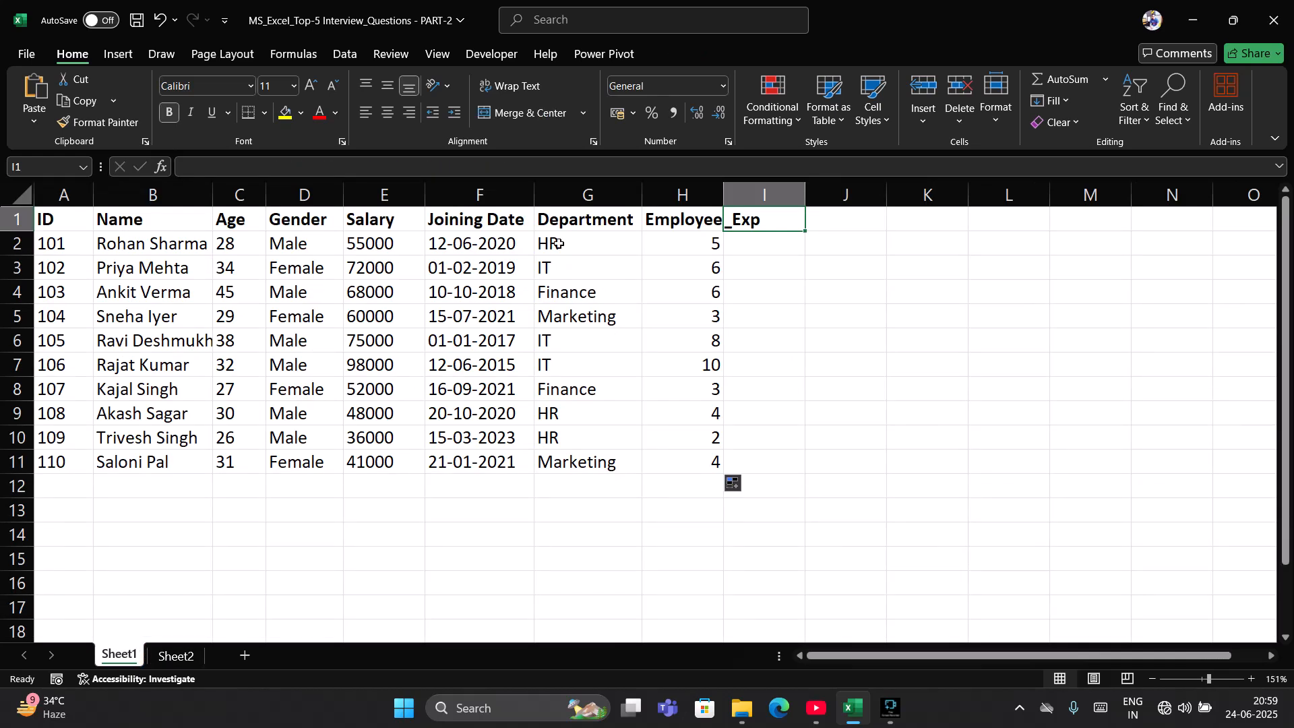
{"action": "left_click", "coordinate": [162, 194]}
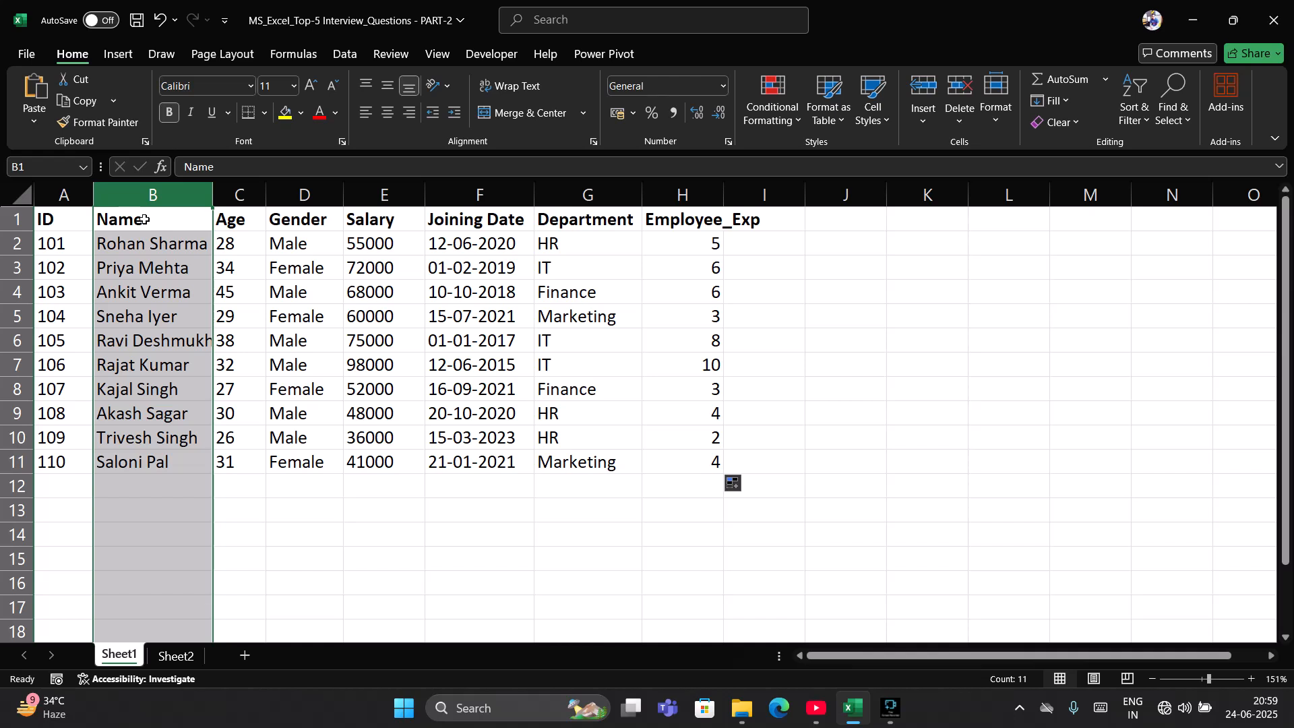
{"action": "left_click_drag", "start_coordinate": [128, 246], "coordinate": [124, 459]}
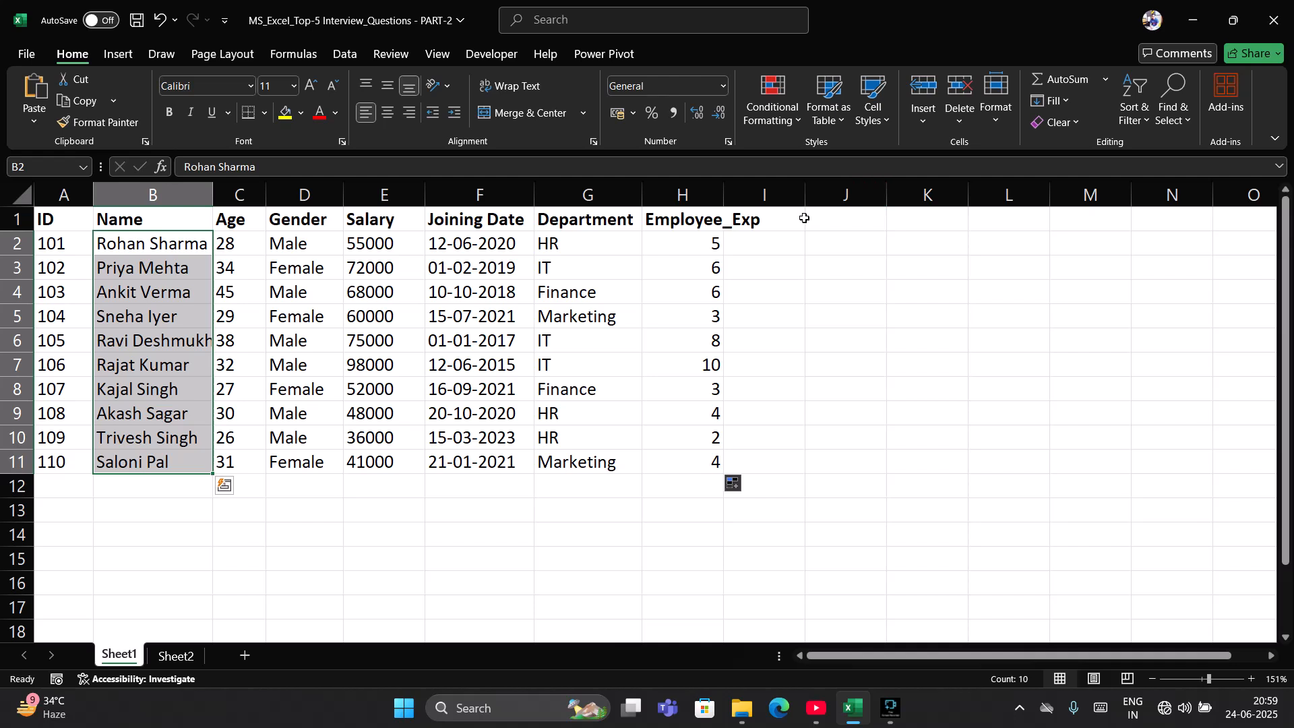
{"action": "left_click", "coordinate": [687, 224]}
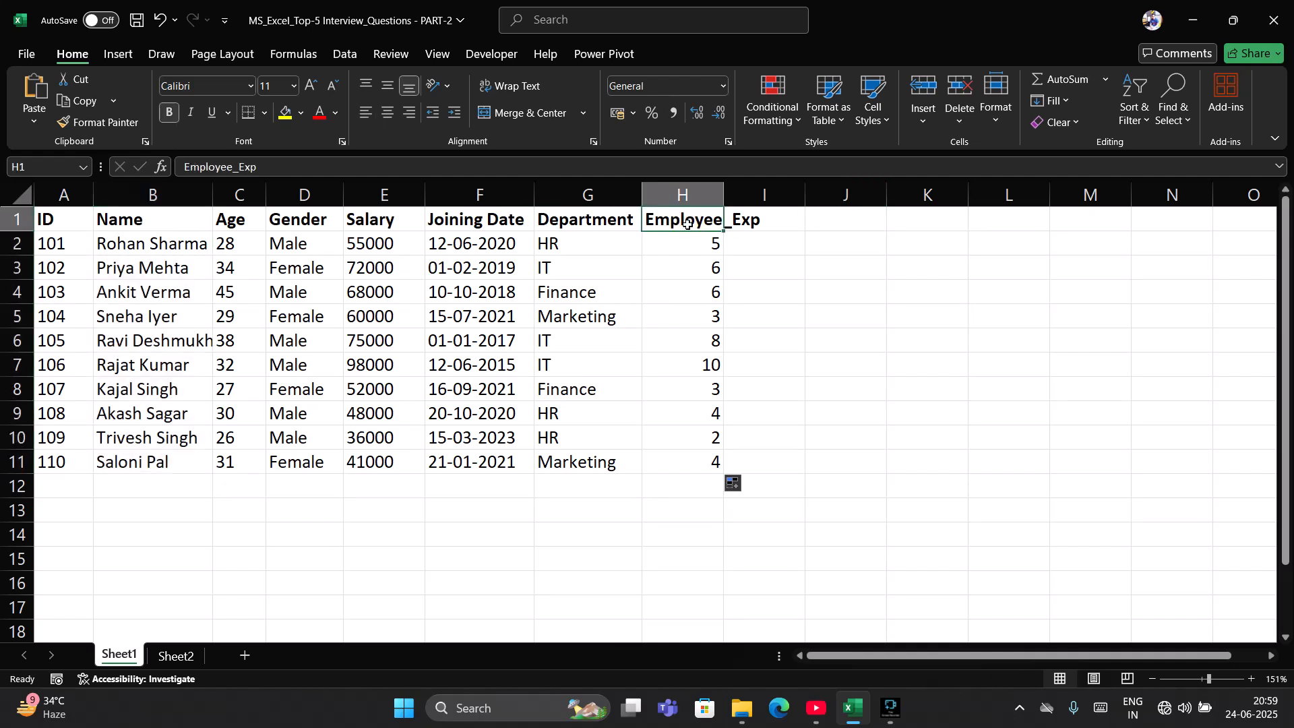
{"action": "key", "text": "Right"}
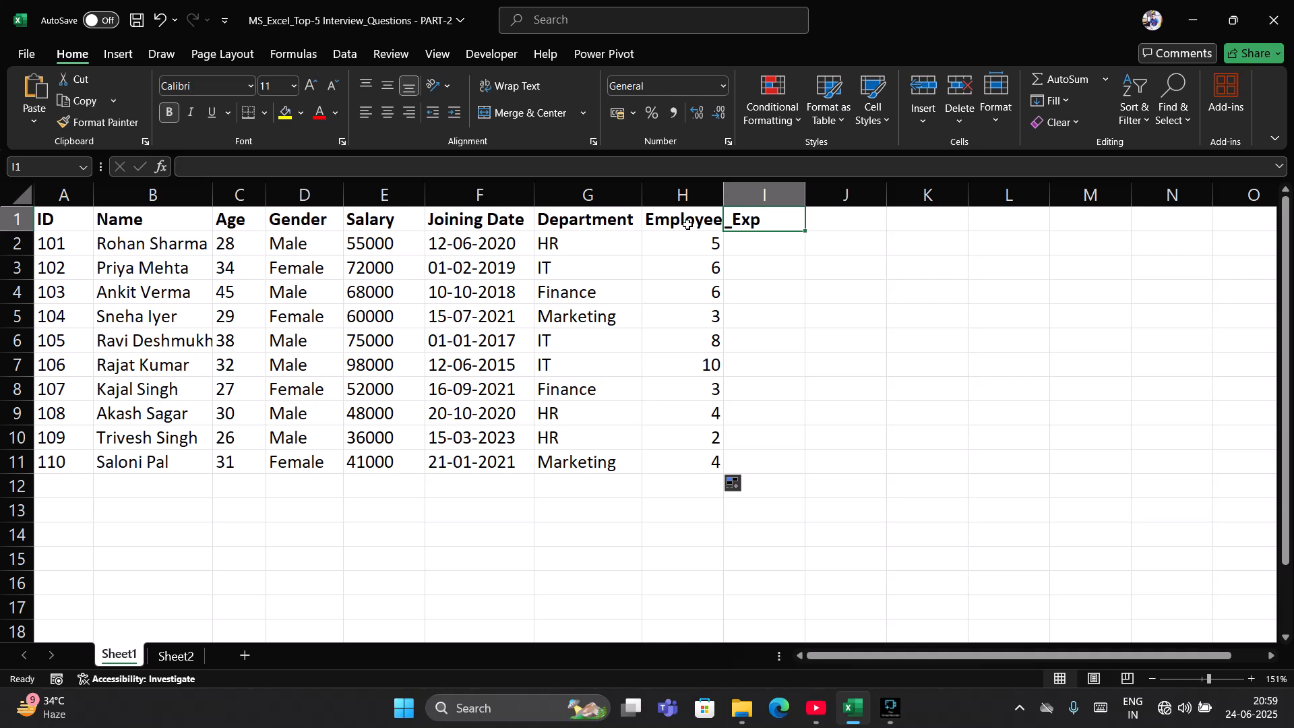
{"action": "type", "text": "First"}
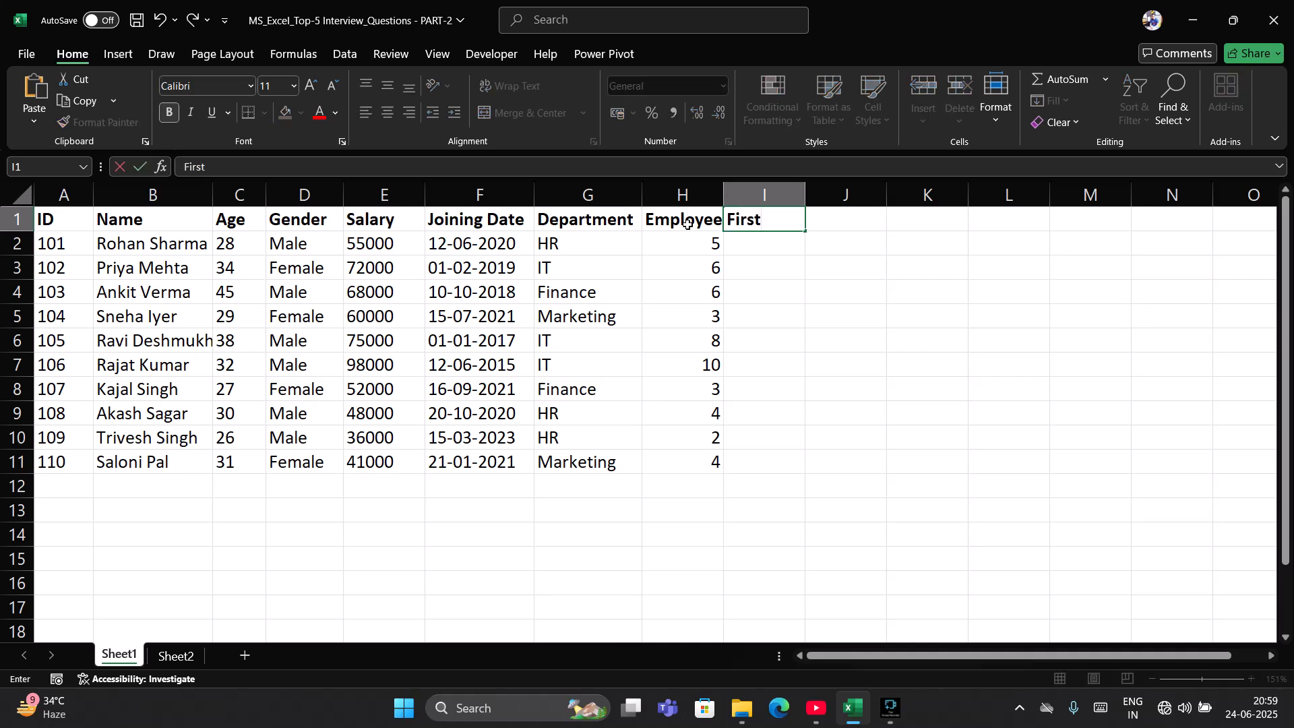
{"action": "type", "text": "_Name"}
{"action": "key", "text": "Return"}
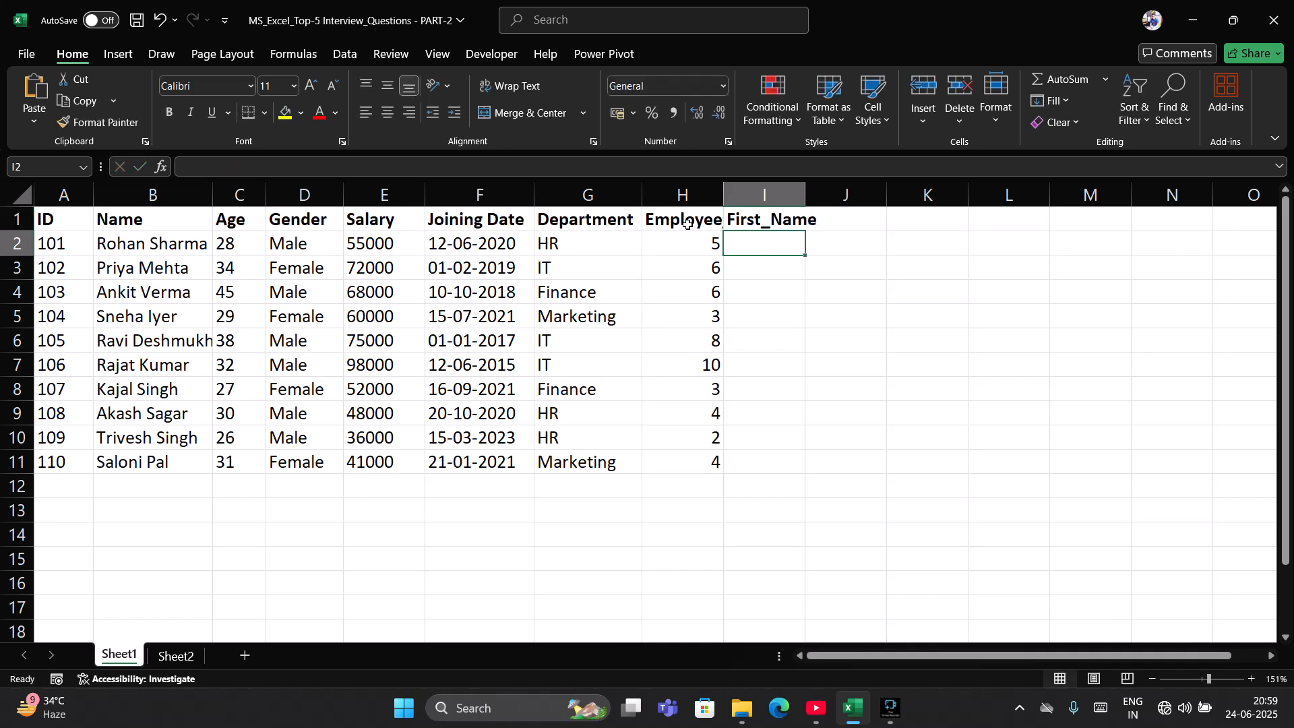
Enter the formula =LEFT(B2, 5) in I2 to extract the first five characters of the first employee's name.
{"action": "type", "text": "="}
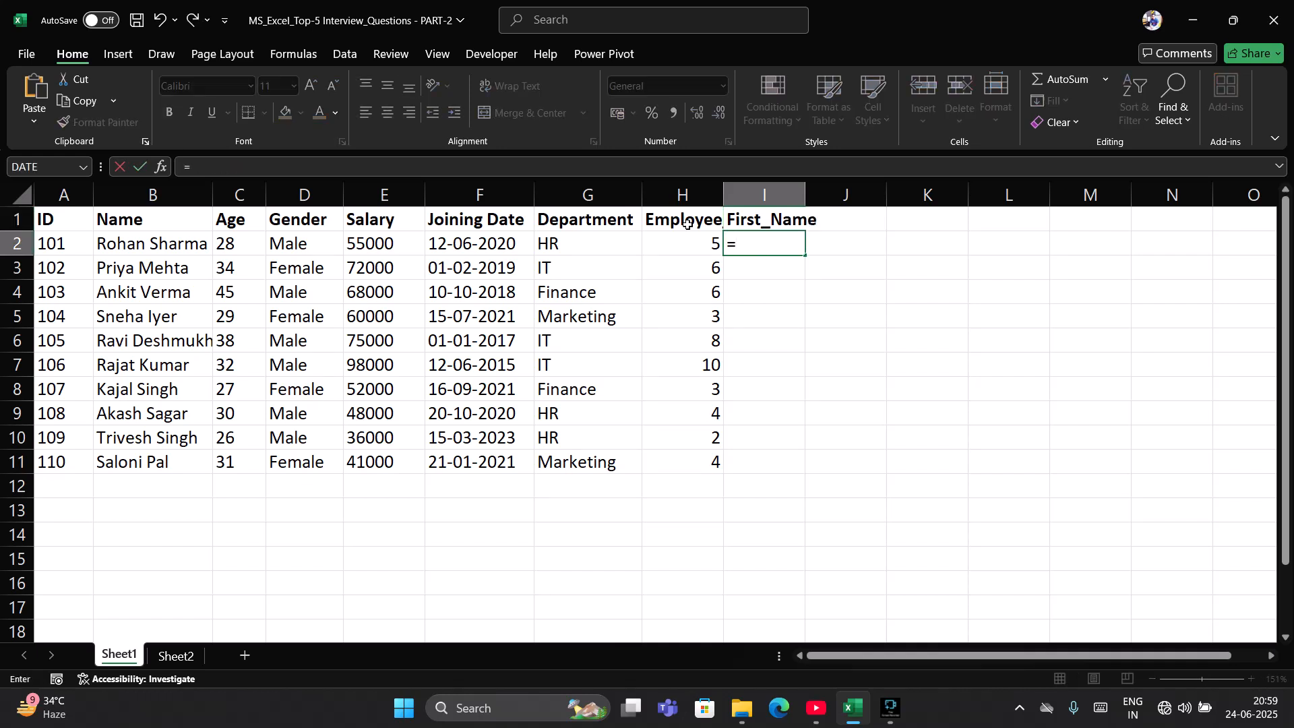
{"action": "type", "text": "LEF"}
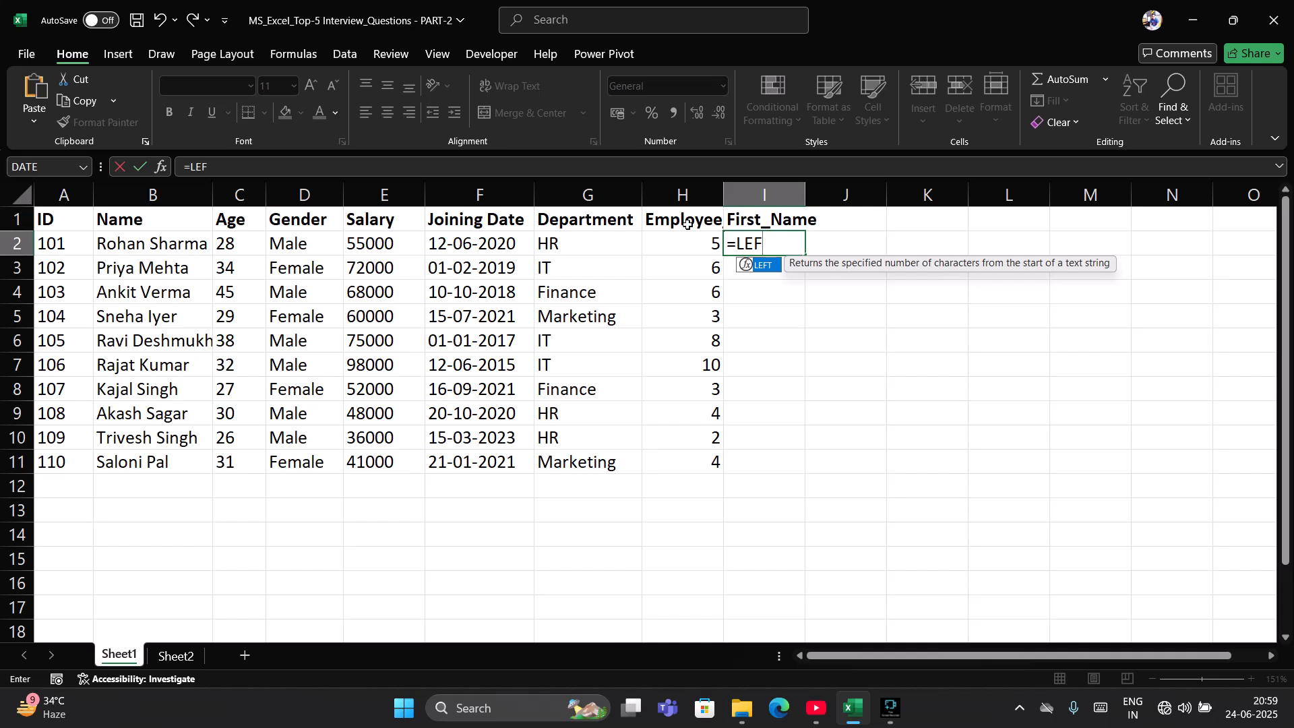
{"action": "key", "text": "Tab"}
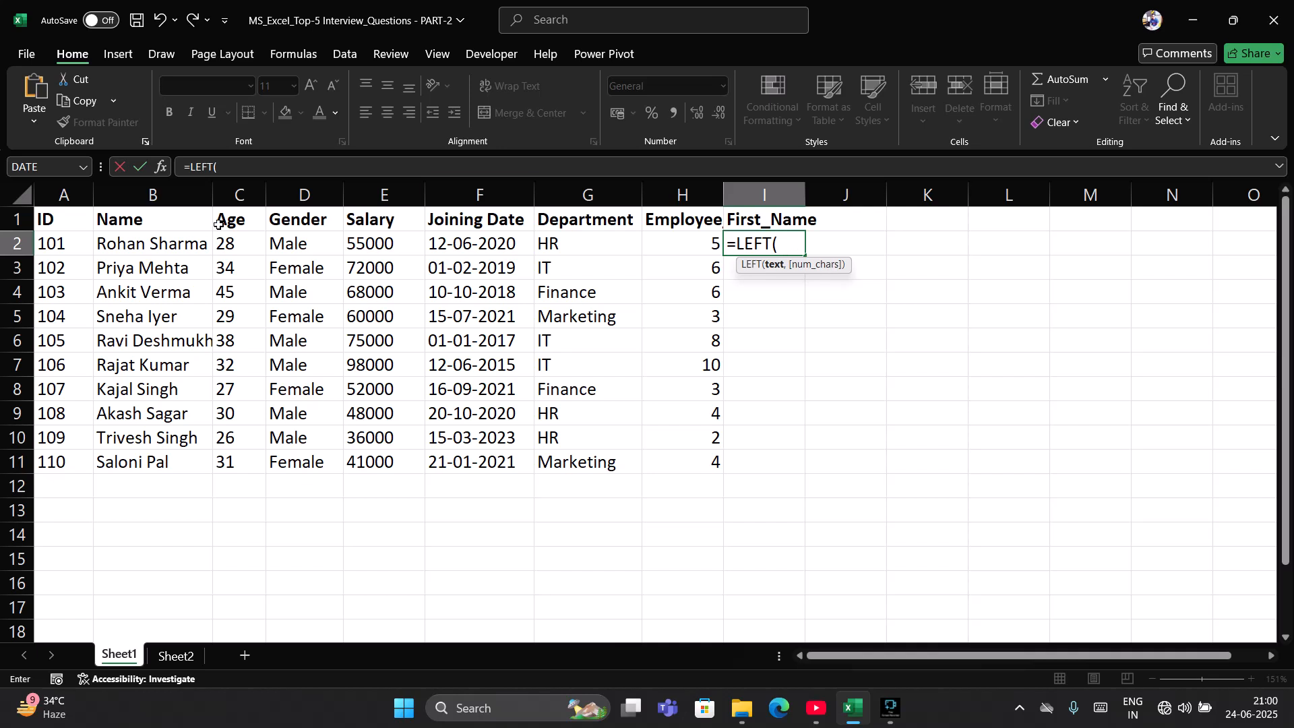
{"action": "left_click", "coordinate": [162, 243]}
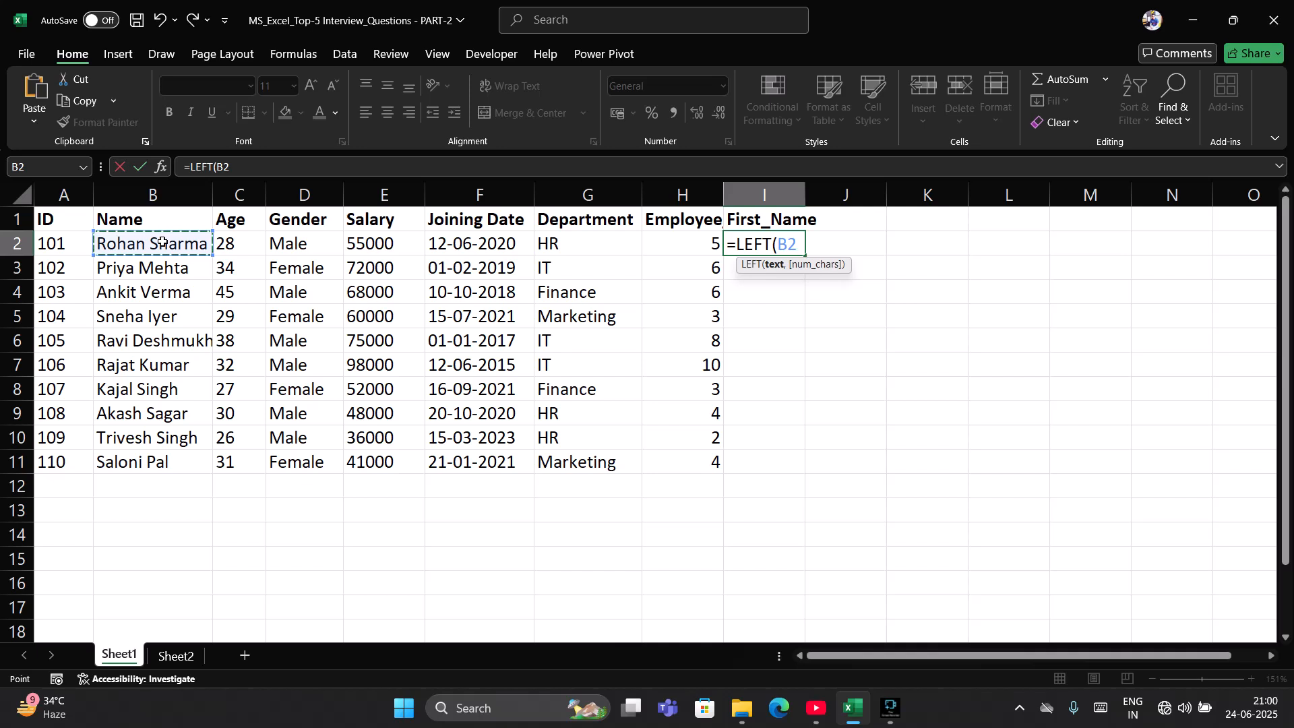
{"action": "type", "text": ","}
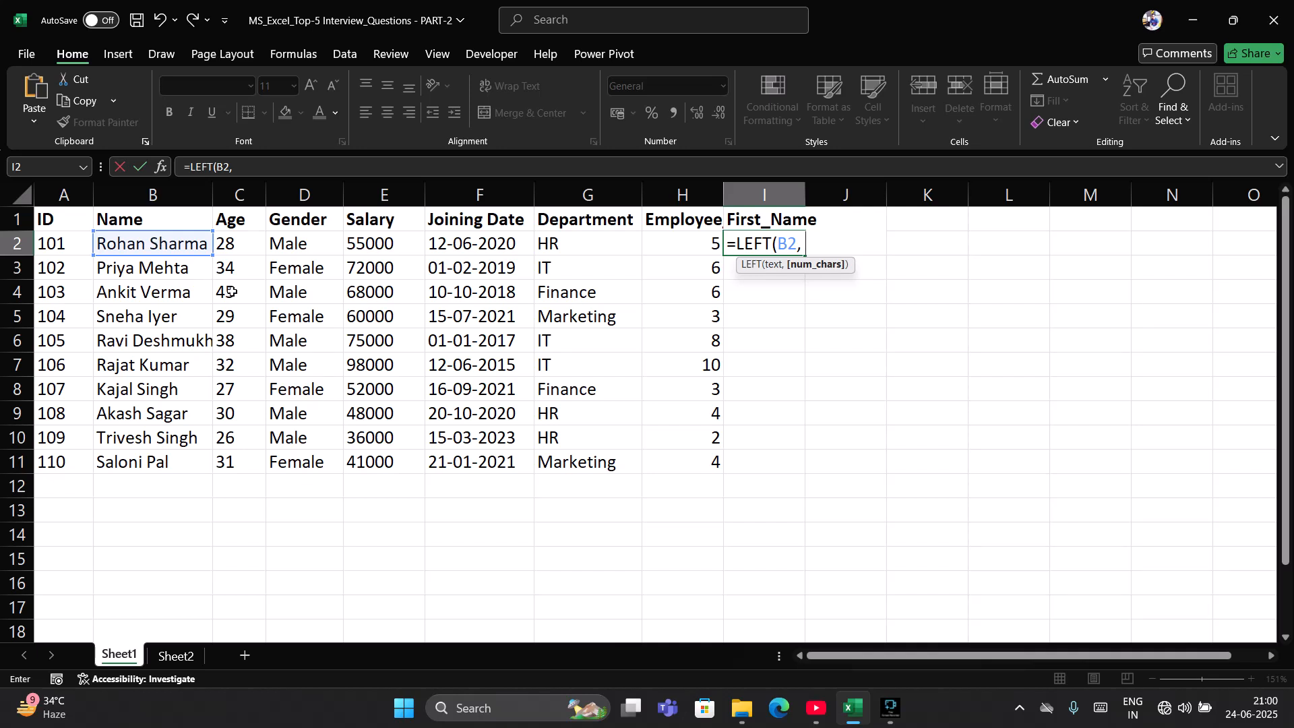
{"action": "type", "text": "5)"}
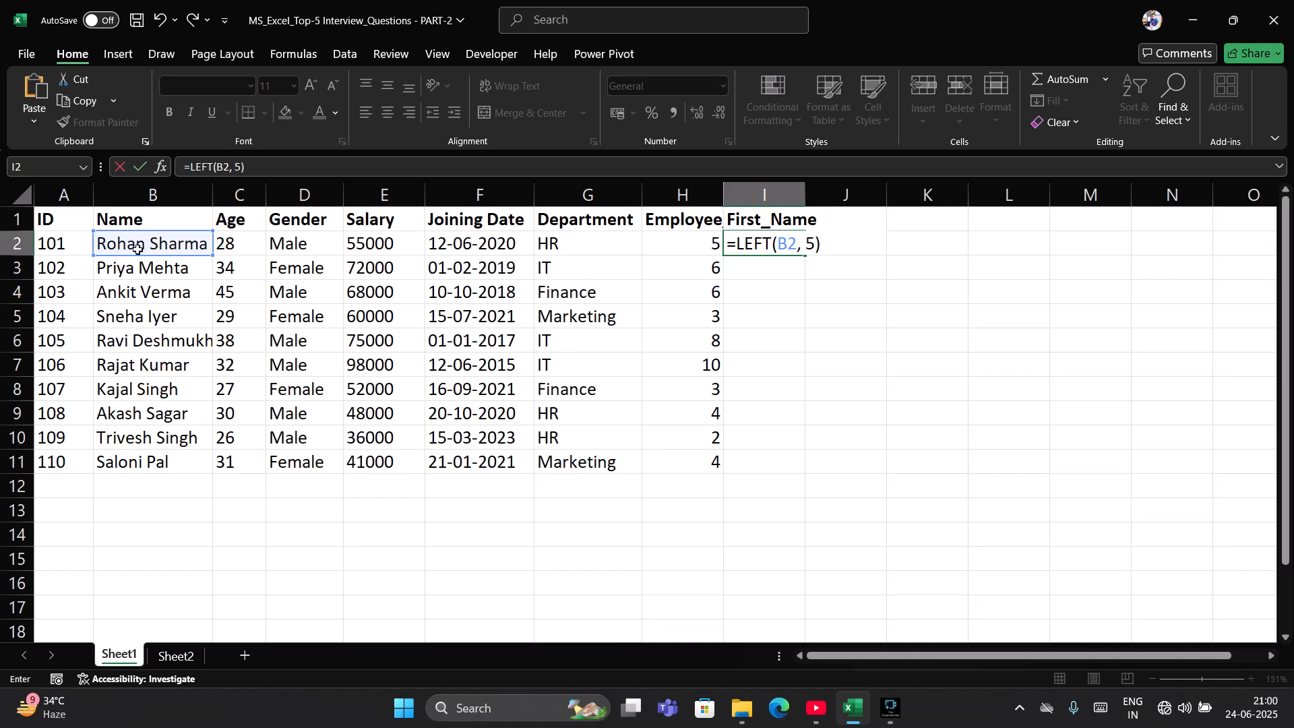
{"action": "key", "text": "Return"}
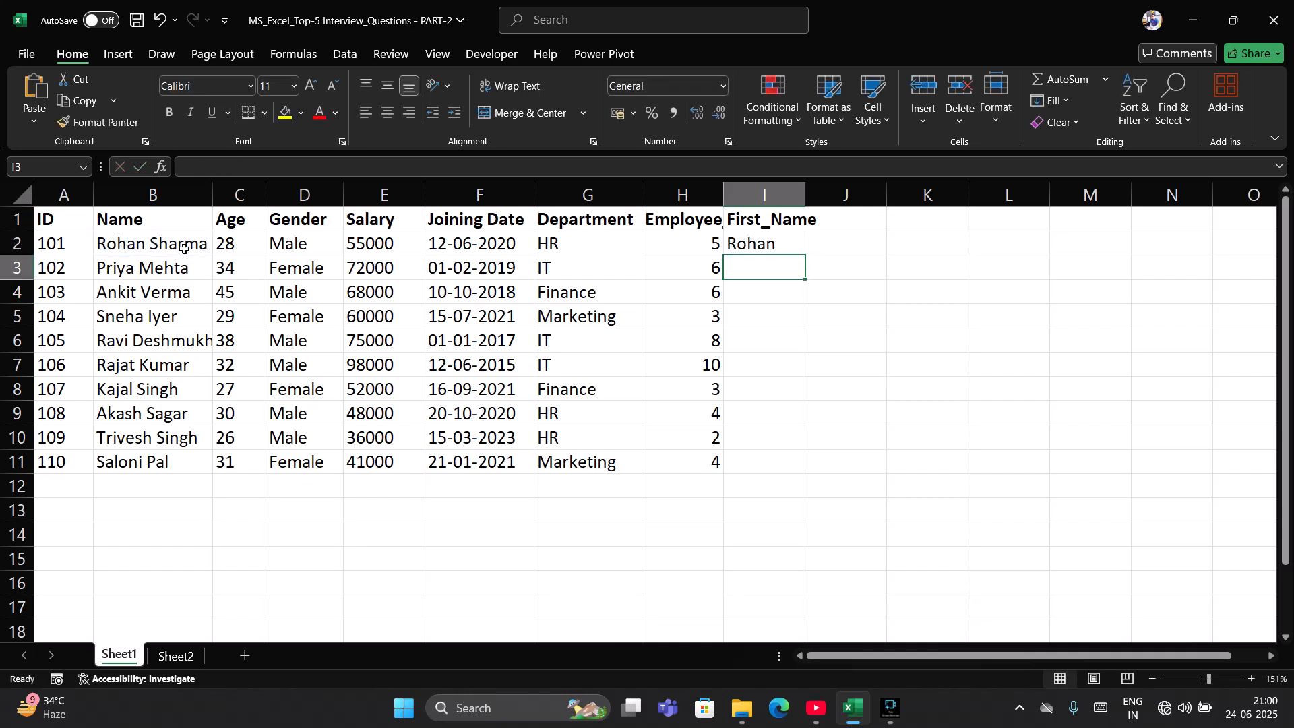
Fill the LEFT formula from I2 down to I11 and compare the extracted names in rows 10 and 11 with the full names.
{"action": "left_click", "coordinate": [785, 251]}
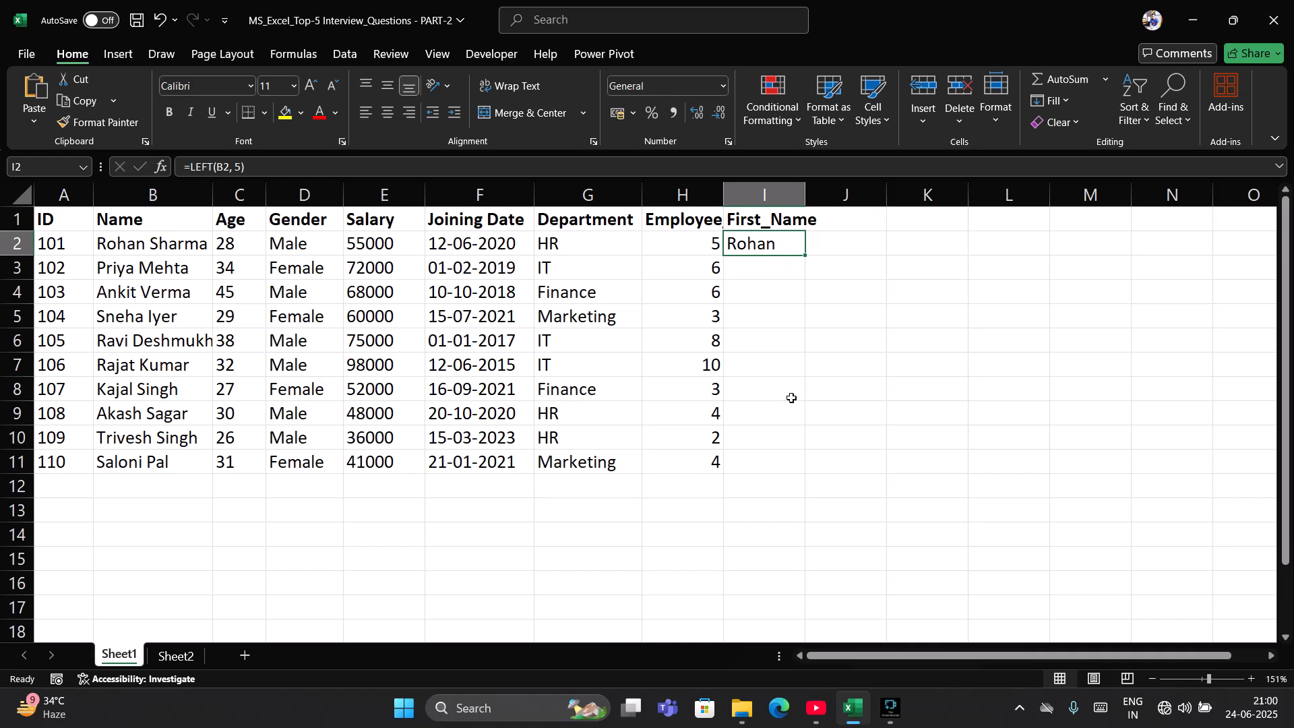
{"action": "double_click", "coordinate": [805, 255]}
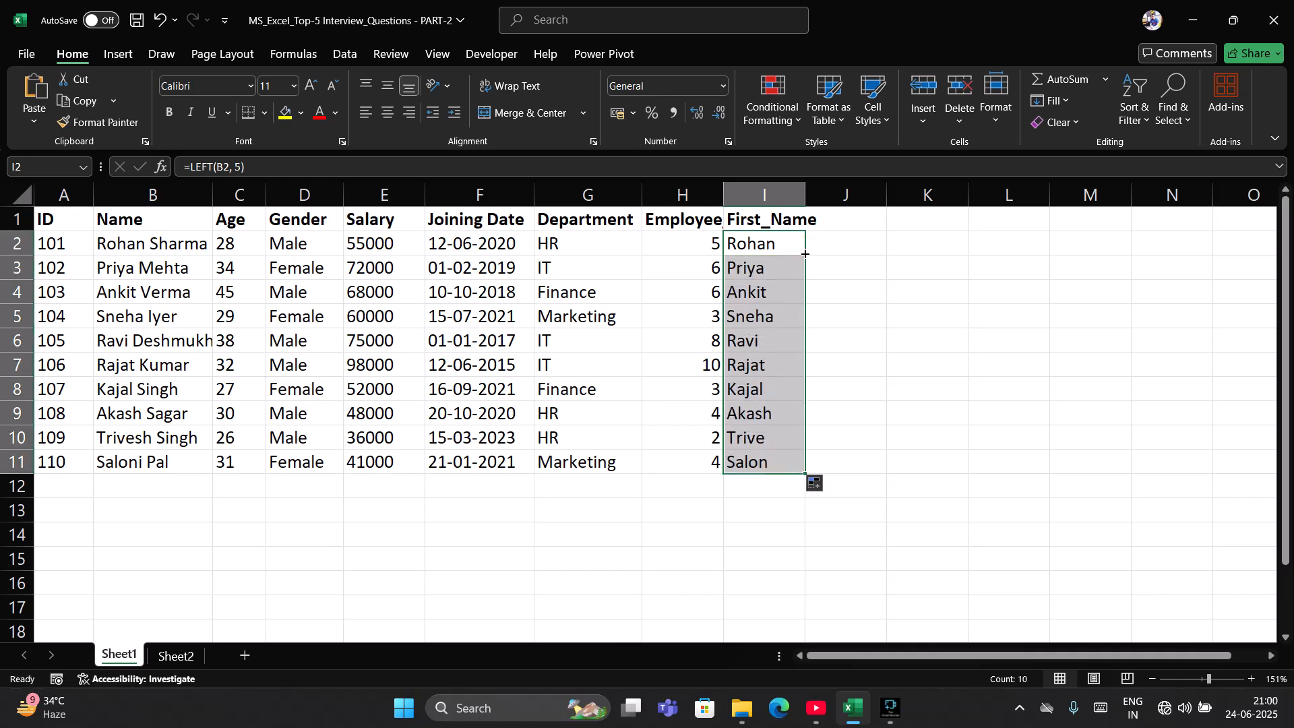
{"action": "left_click", "coordinate": [766, 281]}
{"action": "left_click_drag", "start_coordinate": [766, 242], "coordinate": [750, 457]}
{"action": "left_click", "coordinate": [746, 461]}
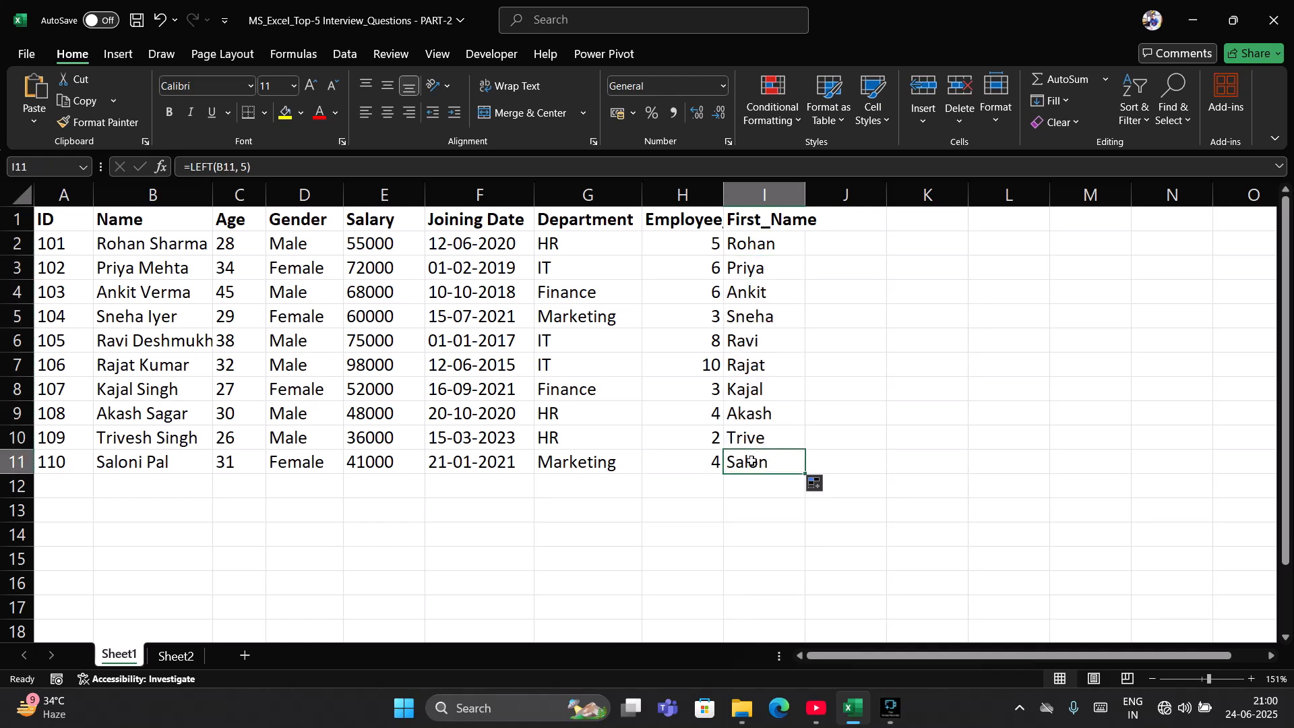
{"action": "double_click", "coordinate": [155, 462]}
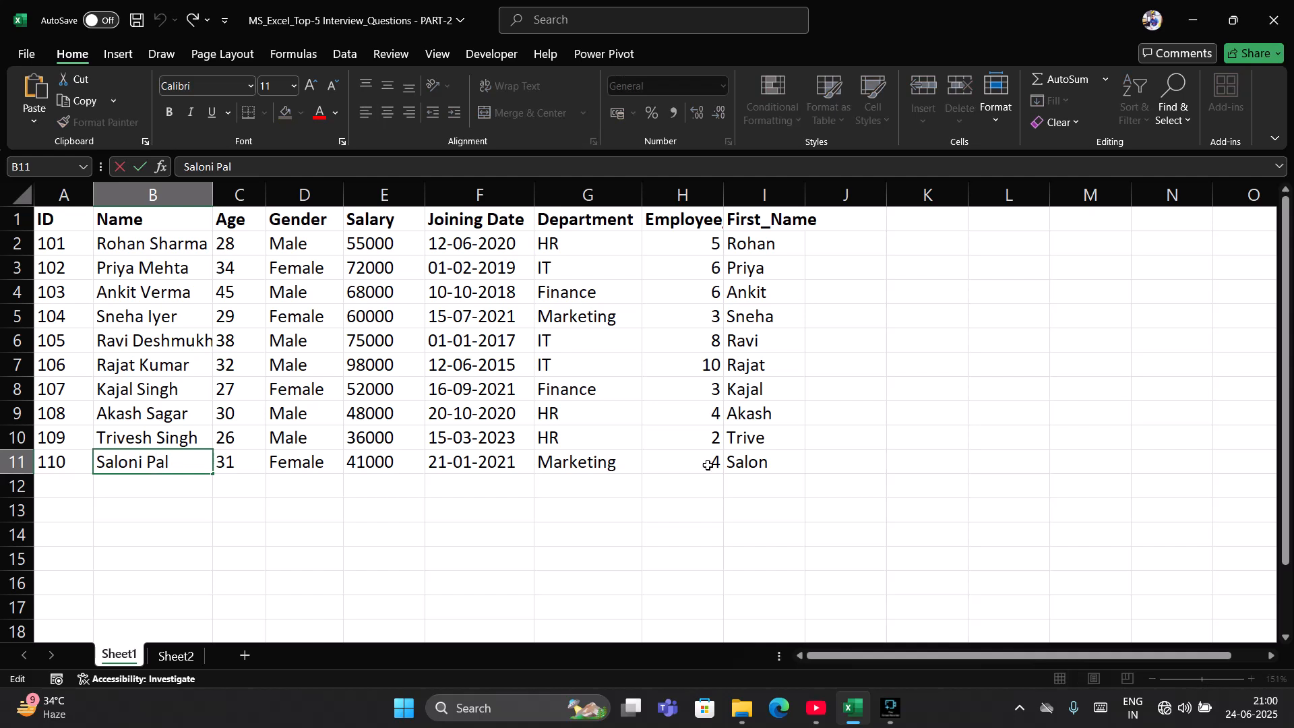
{"action": "left_click", "coordinate": [755, 461]}
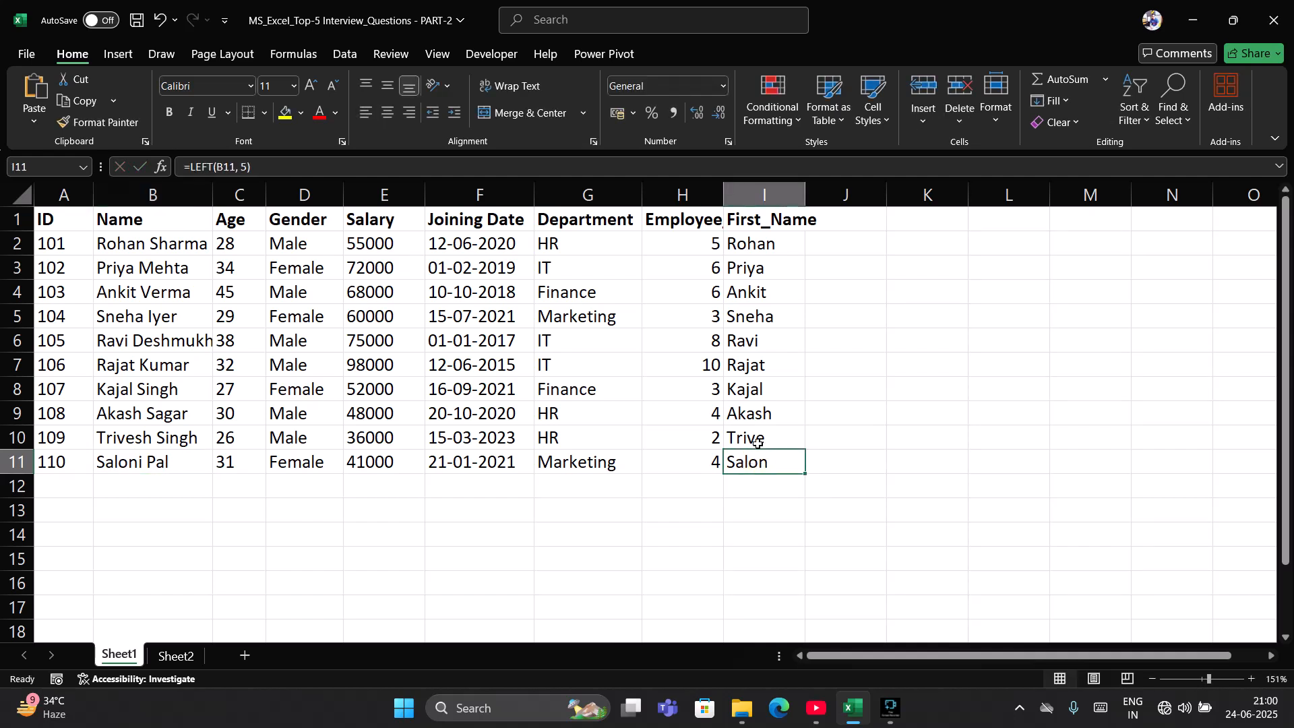
{"action": "left_click", "coordinate": [754, 439]}
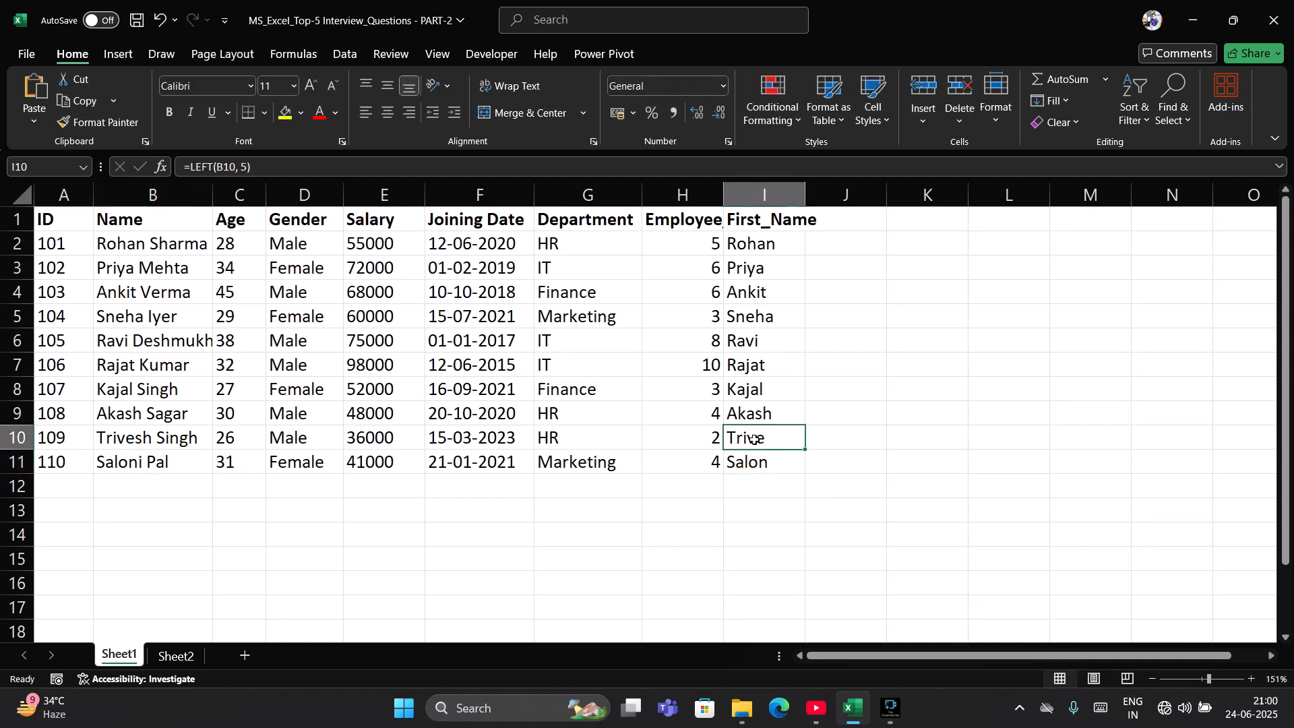
In the LEFT formula in I2, replace the fixed character count with a FIND function that looks for a space, " ".
{"action": "left_click", "coordinate": [736, 239]}
{"action": "left_click", "coordinate": [735, 228]}
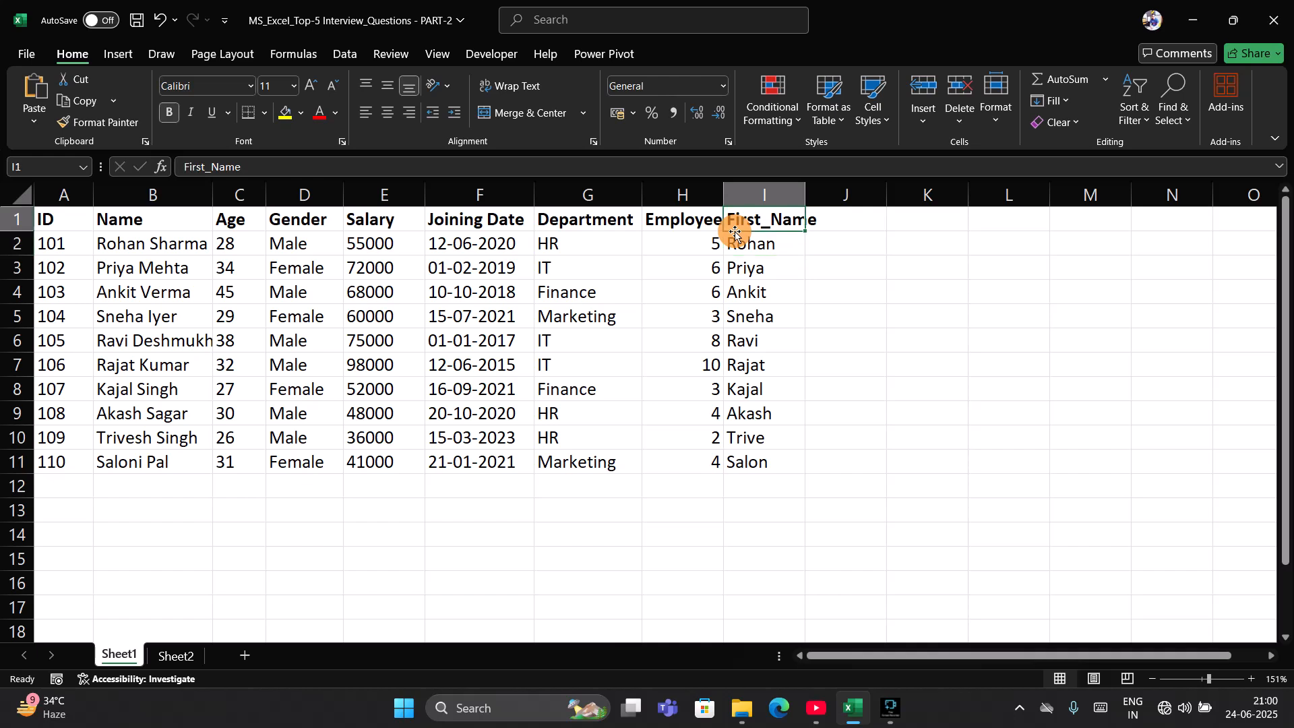
{"action": "left_click", "coordinate": [743, 244]}
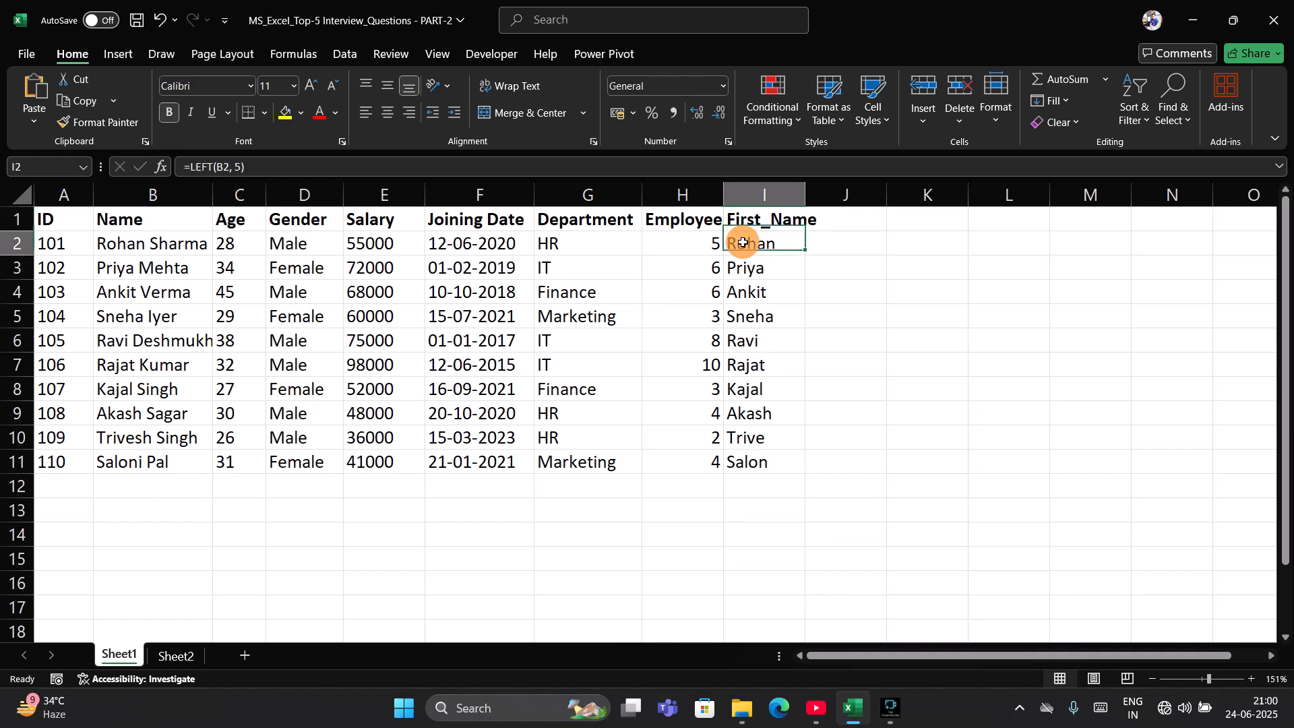
{"action": "left_click", "coordinate": [244, 169]}
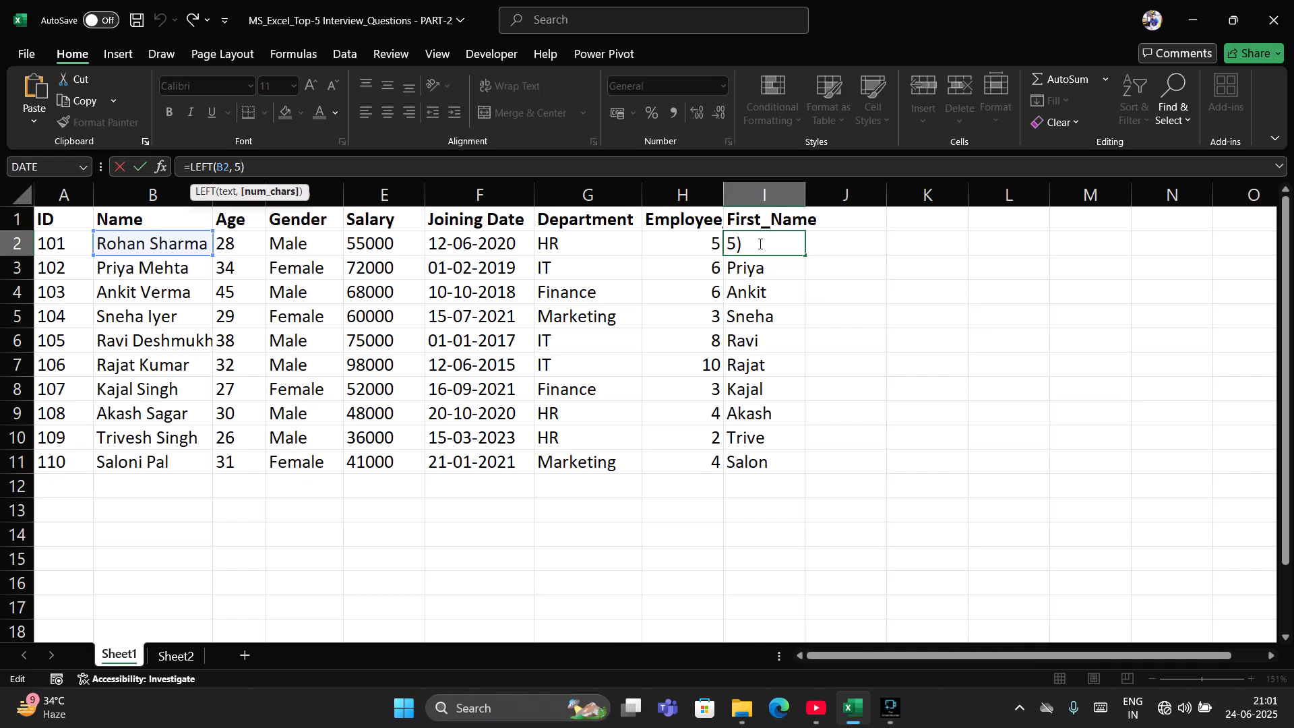
{"action": "left_click", "coordinate": [268, 163]}
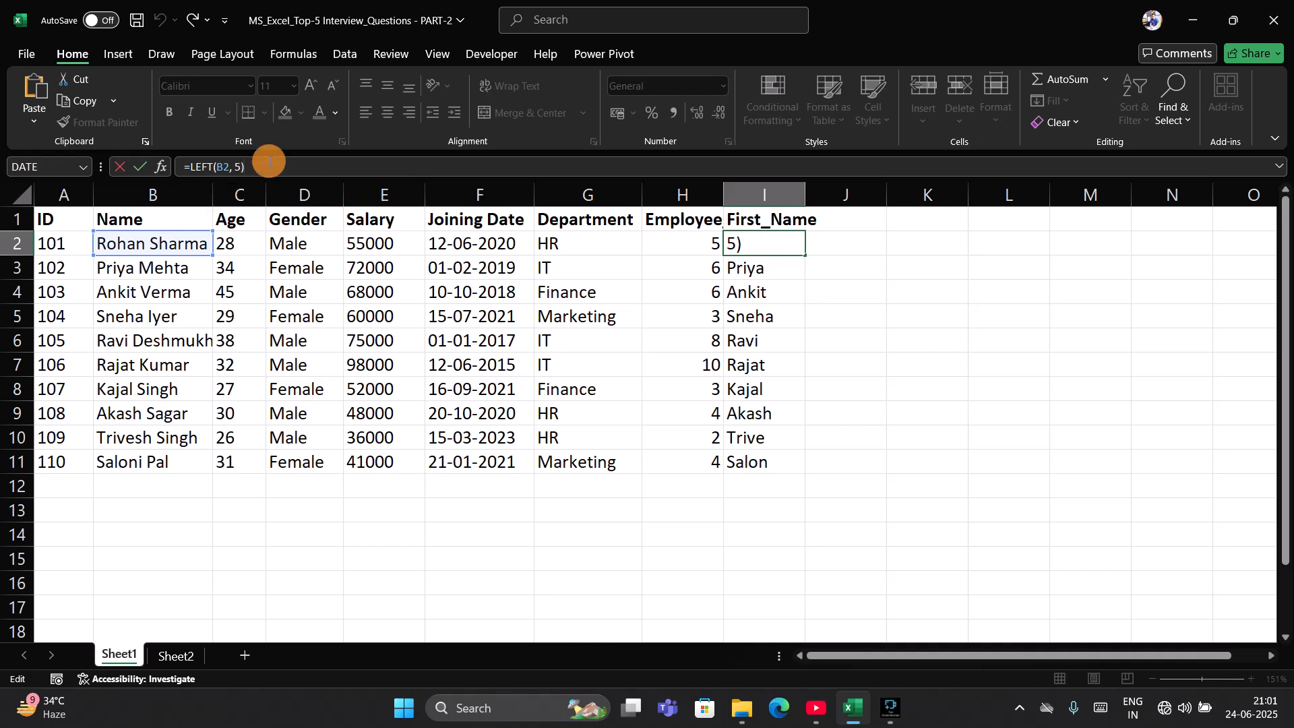
{"action": "key", "text": "Left"}
{"action": "key", "text": "BackSpace"}
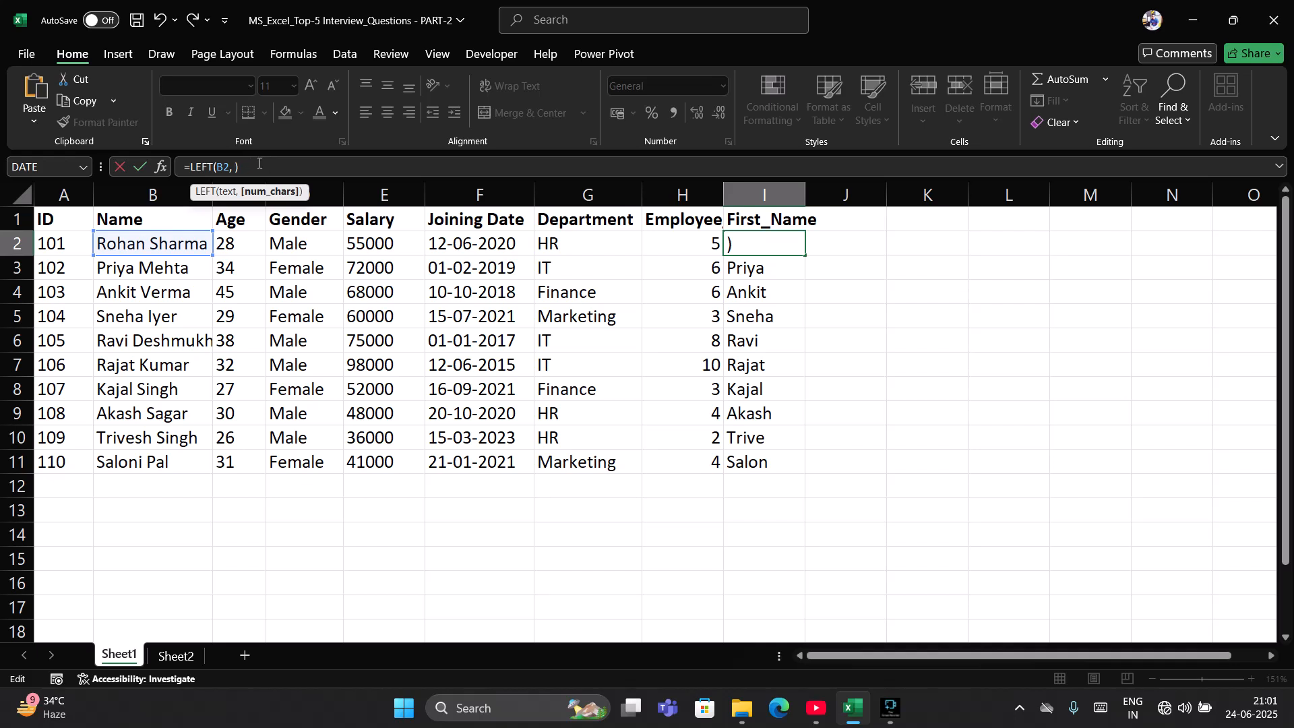
{"action": "type", "text": "FIN"}
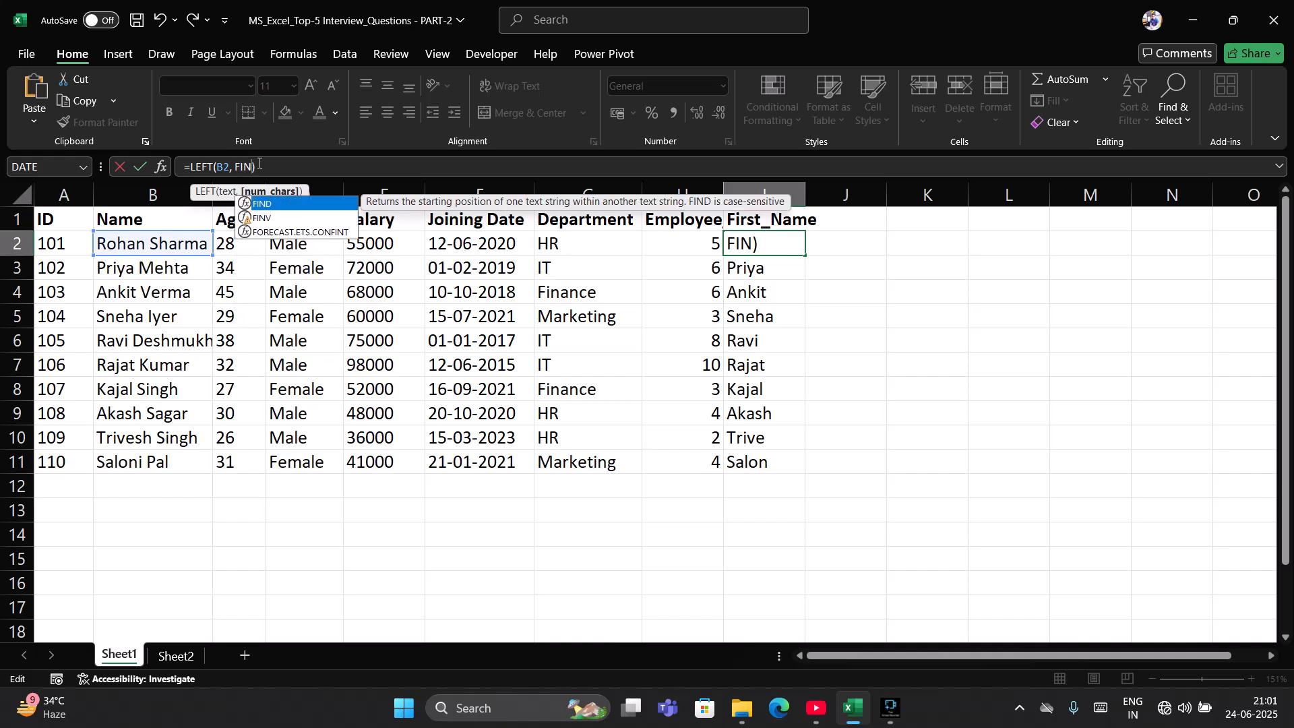
{"action": "key", "text": "Tab"}
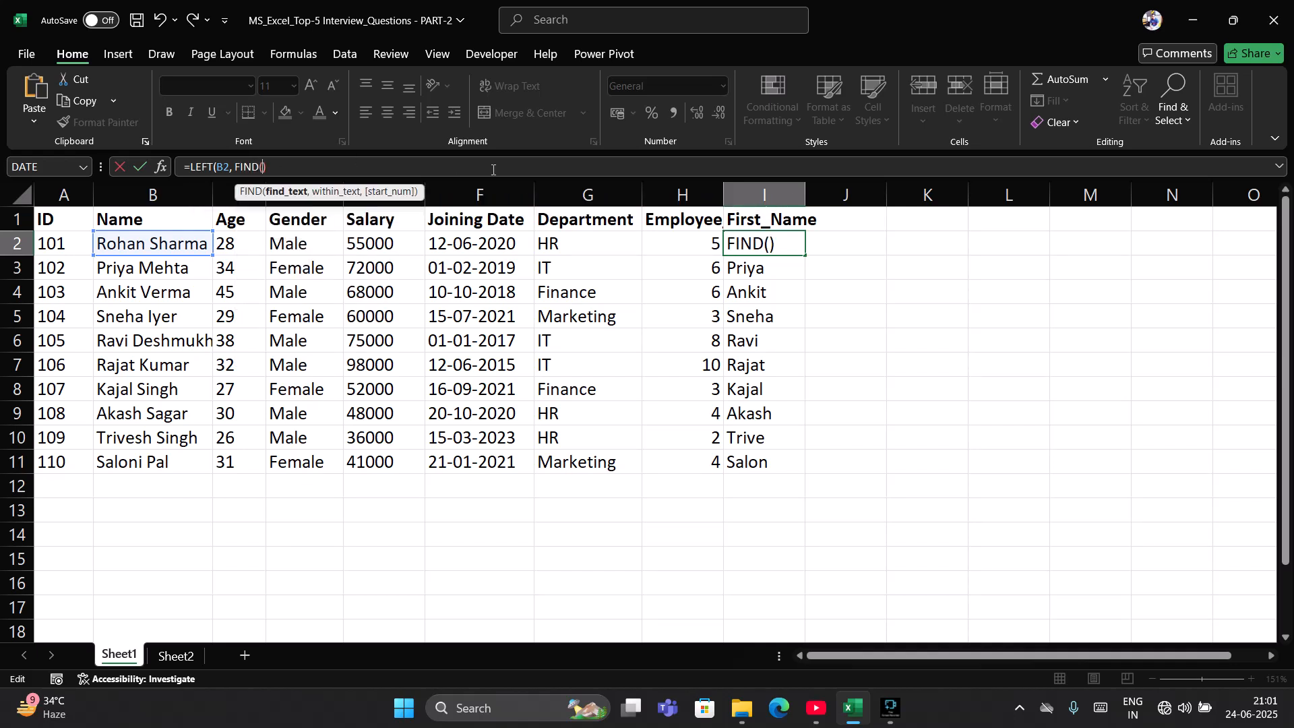
{"action": "type", "text": "\"\""}
{"action": "type", "text": ","}
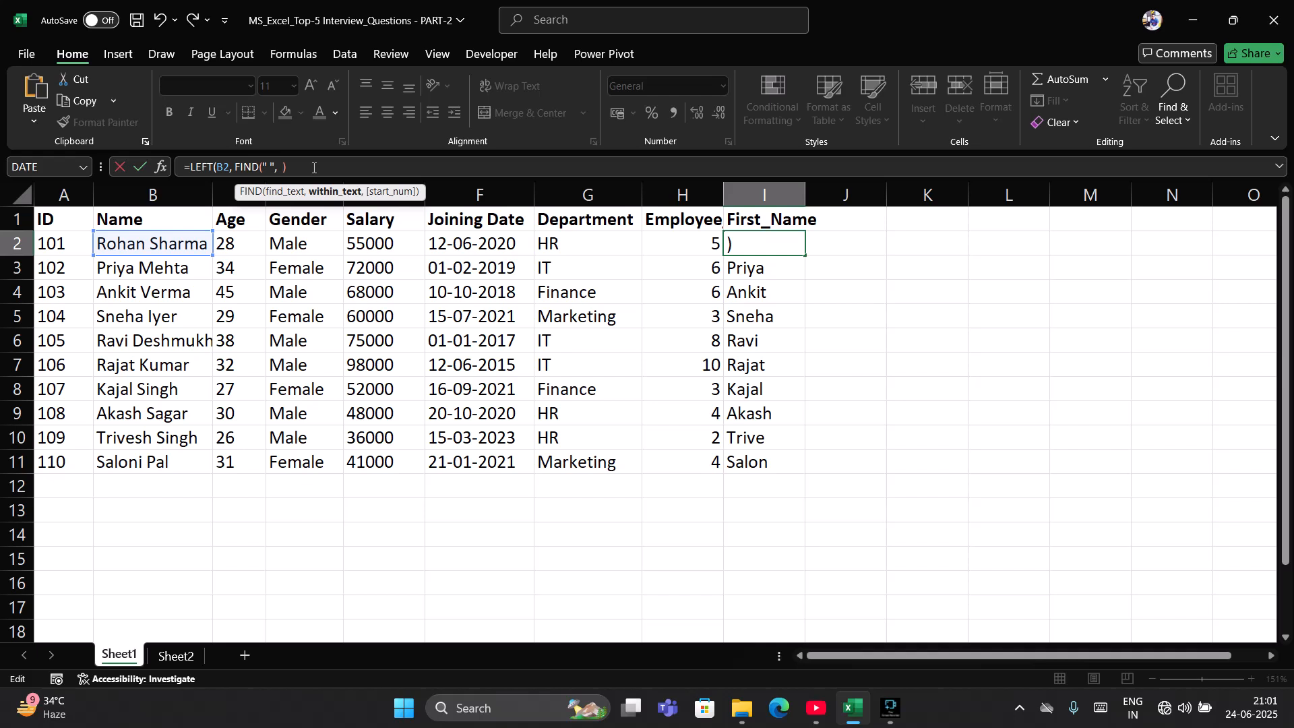
Complete the formula in I2 as =LEFT(B2, FIND(" ", B2) - 1), with B2 as the text to search.
{"action": "left_click", "coordinate": [172, 247]}
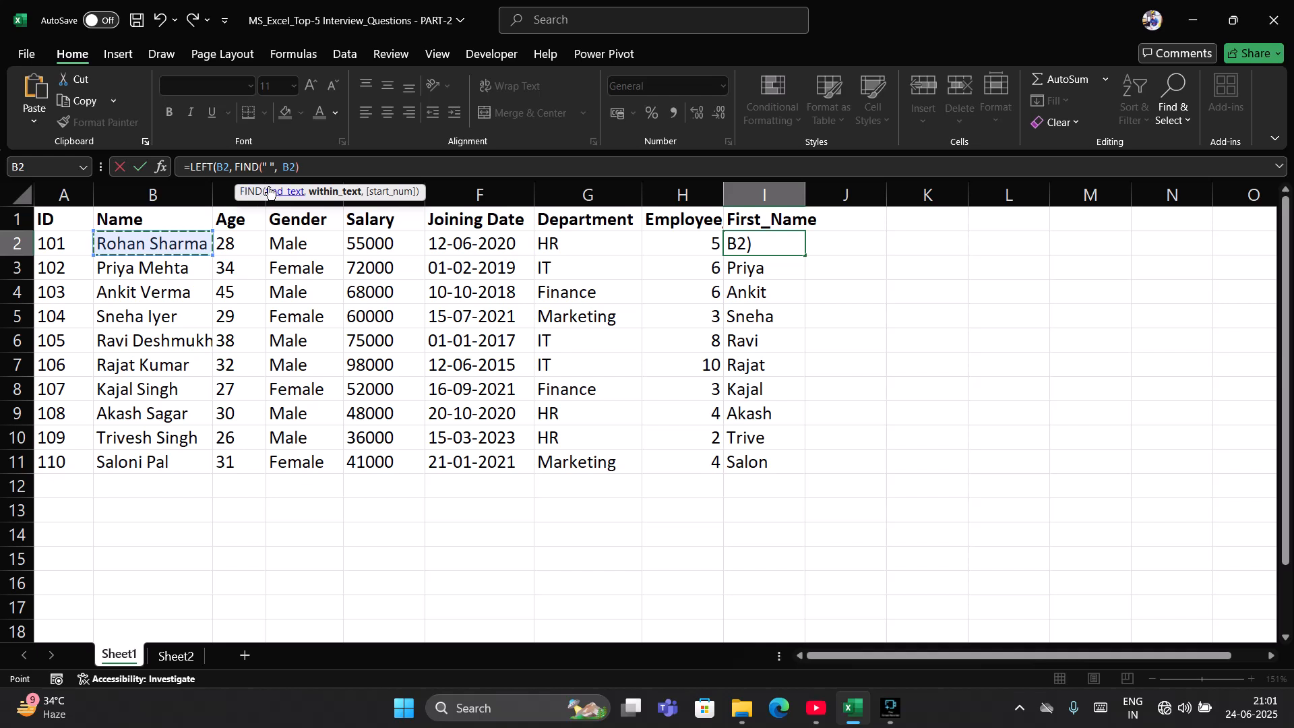
{"action": "key", "text": "Right"}
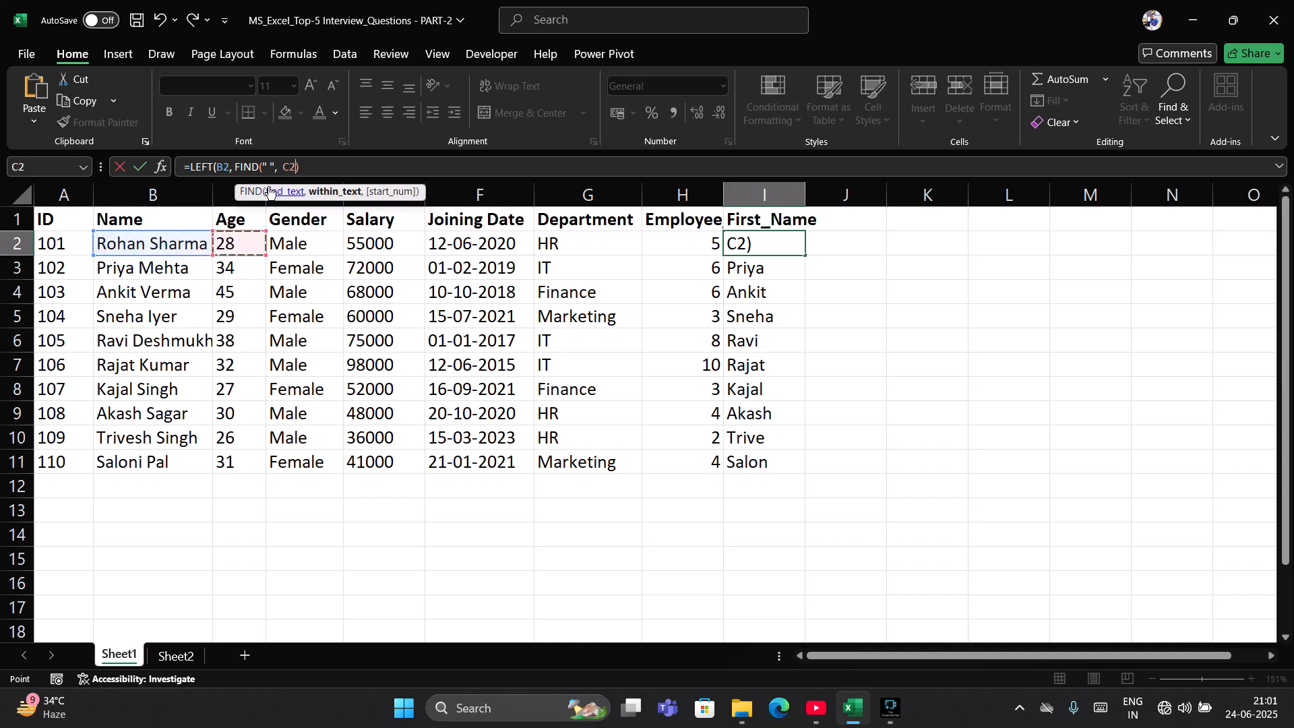
{"action": "key", "text": "Left"}
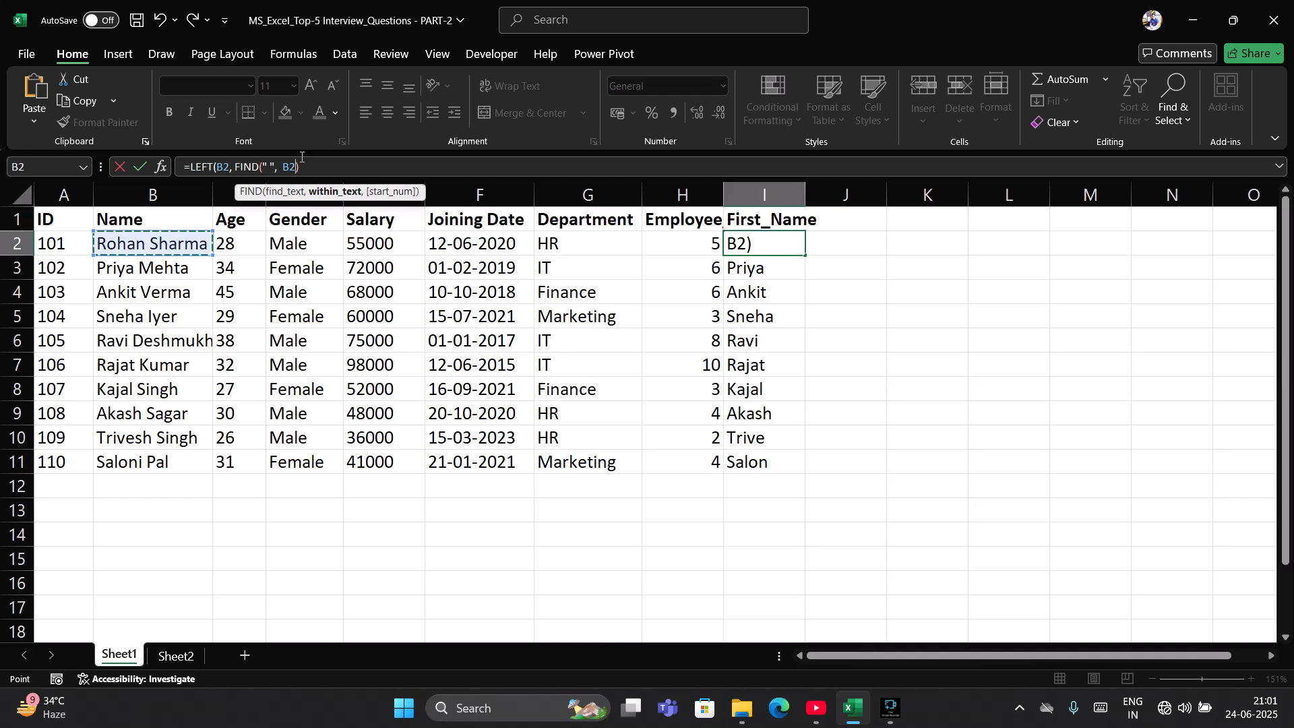
{"action": "left_click", "coordinate": [310, 166]}
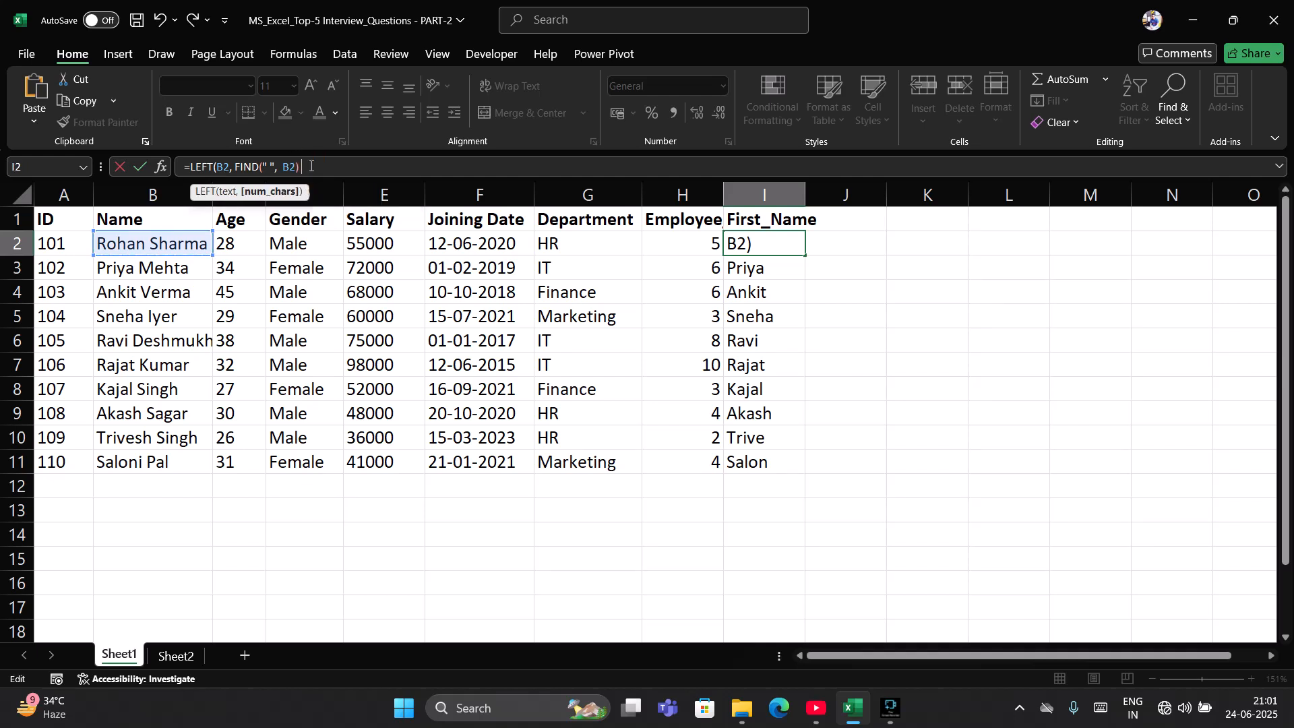
{"action": "type", "text": "- 1)"}
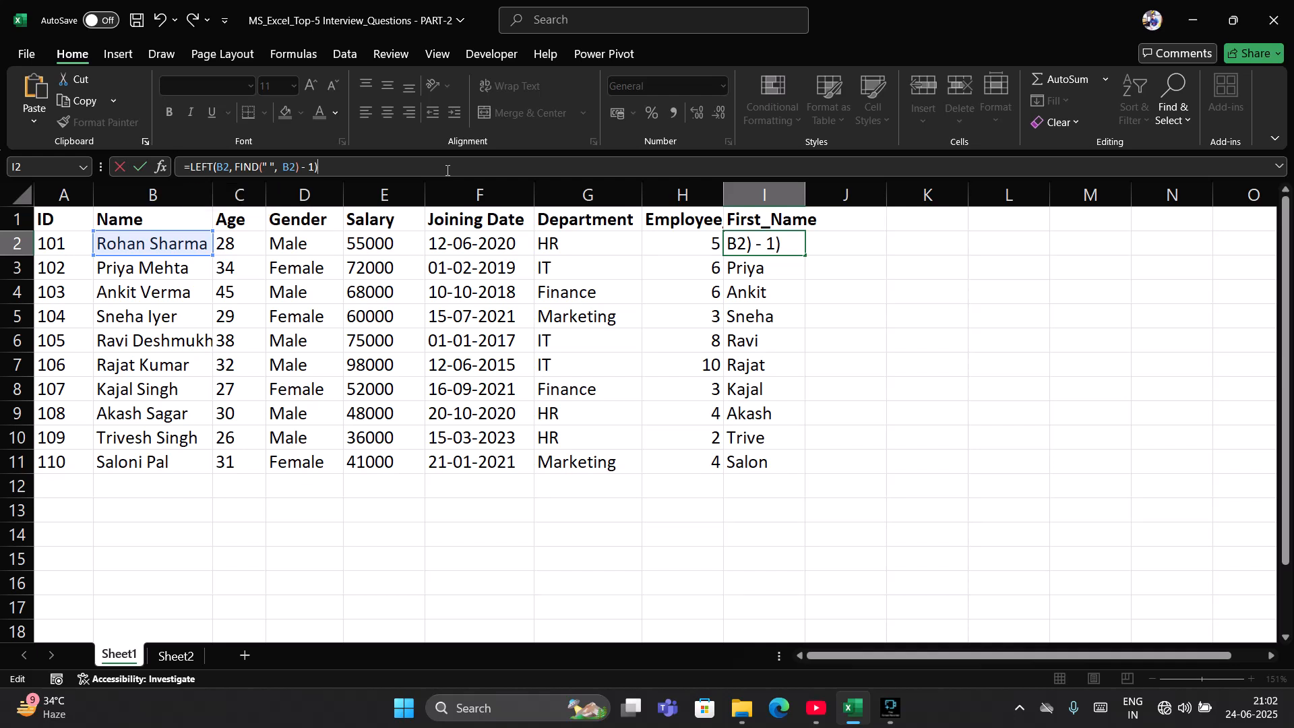
{"action": "key", "text": "Return"}
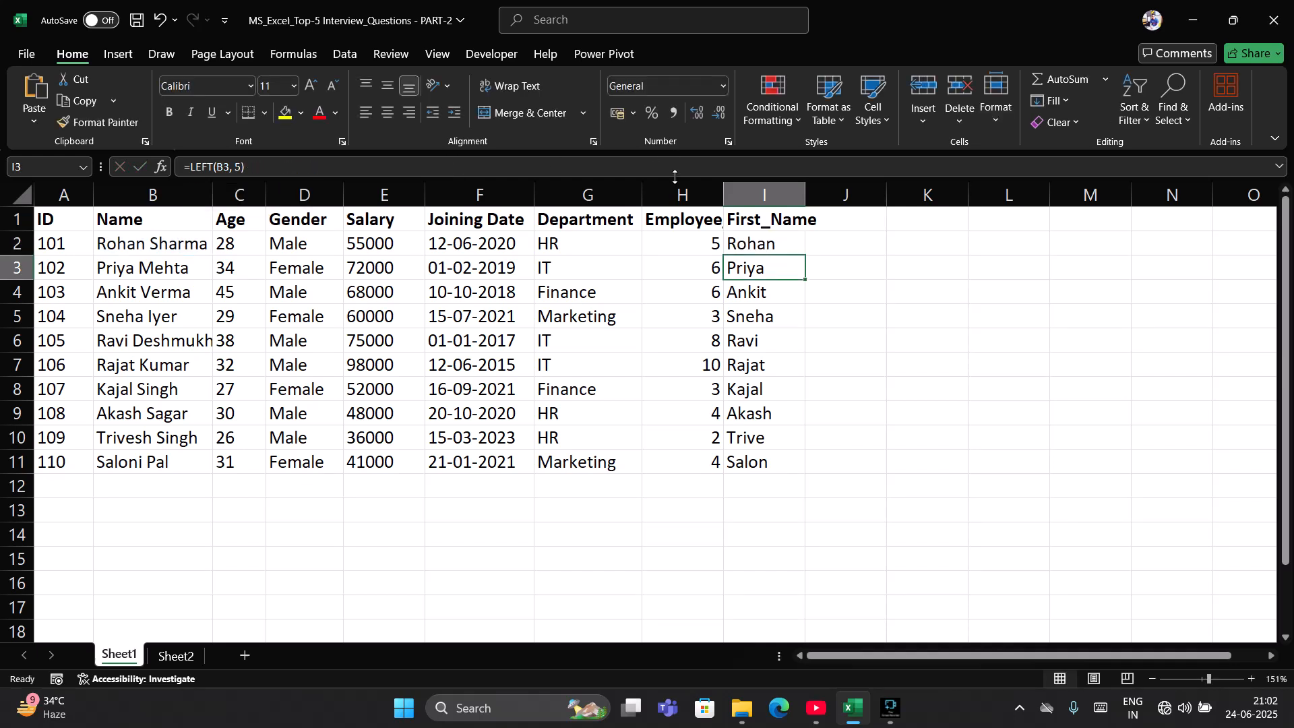
Fill the LEFT and FIND formula from I2 down to I11.
{"action": "left_click", "coordinate": [746, 241]}
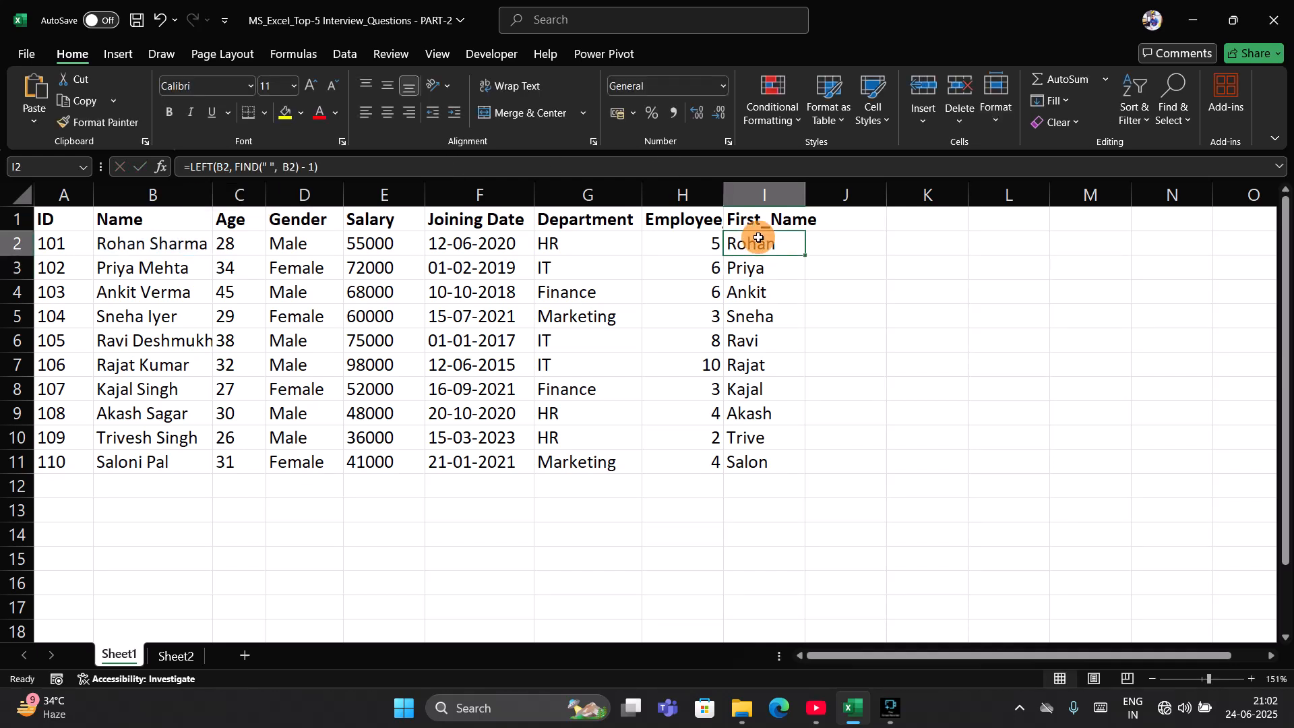
{"action": "double_click", "coordinate": [807, 254]}
{"action": "left_click", "coordinate": [848, 331]}
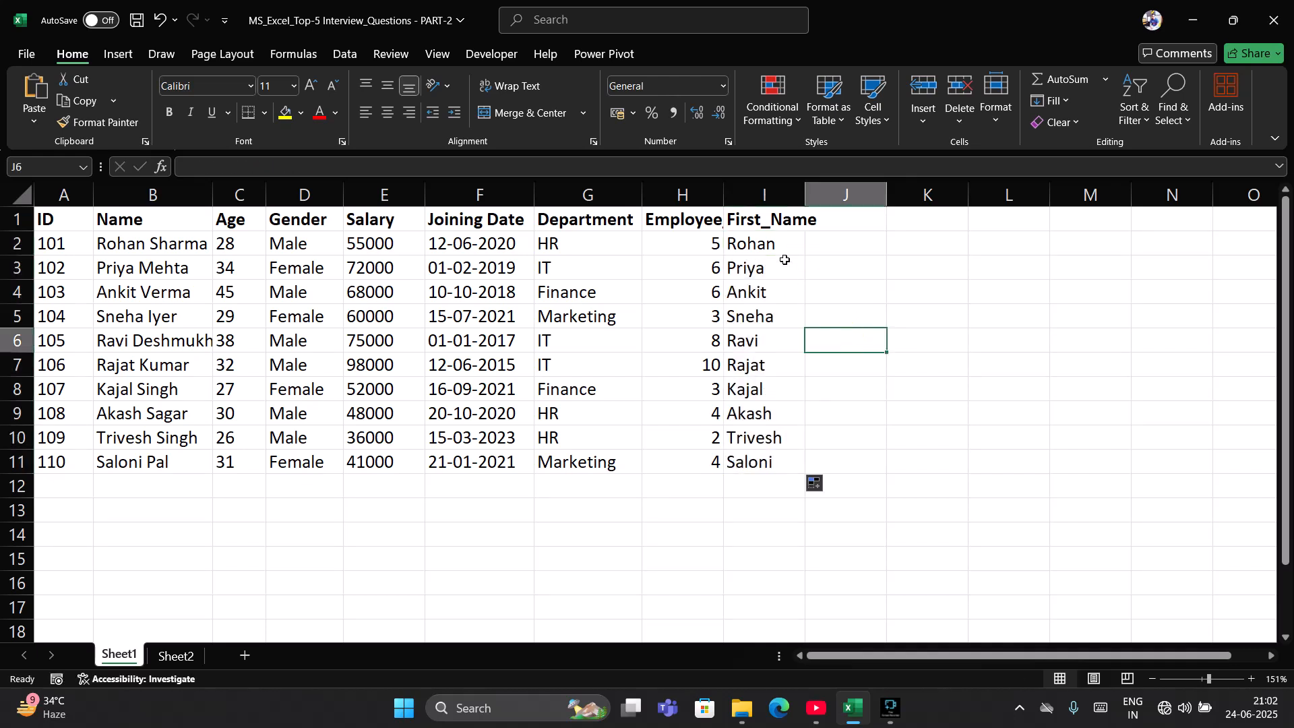
Compare the extracted first names in I2:I11 with the full names in B2:B11.
{"action": "left_click_drag", "start_coordinate": [769, 243], "coordinate": [757, 459]}
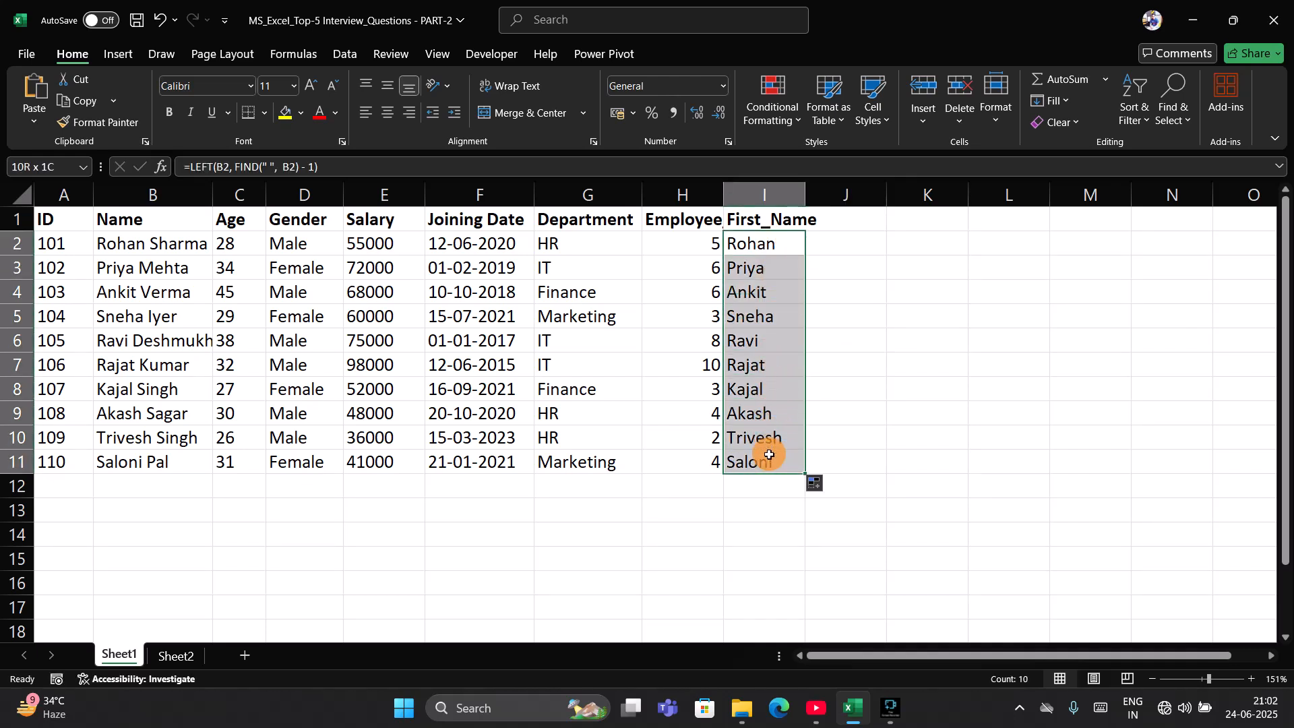
{"action": "left_click", "coordinate": [768, 327]}
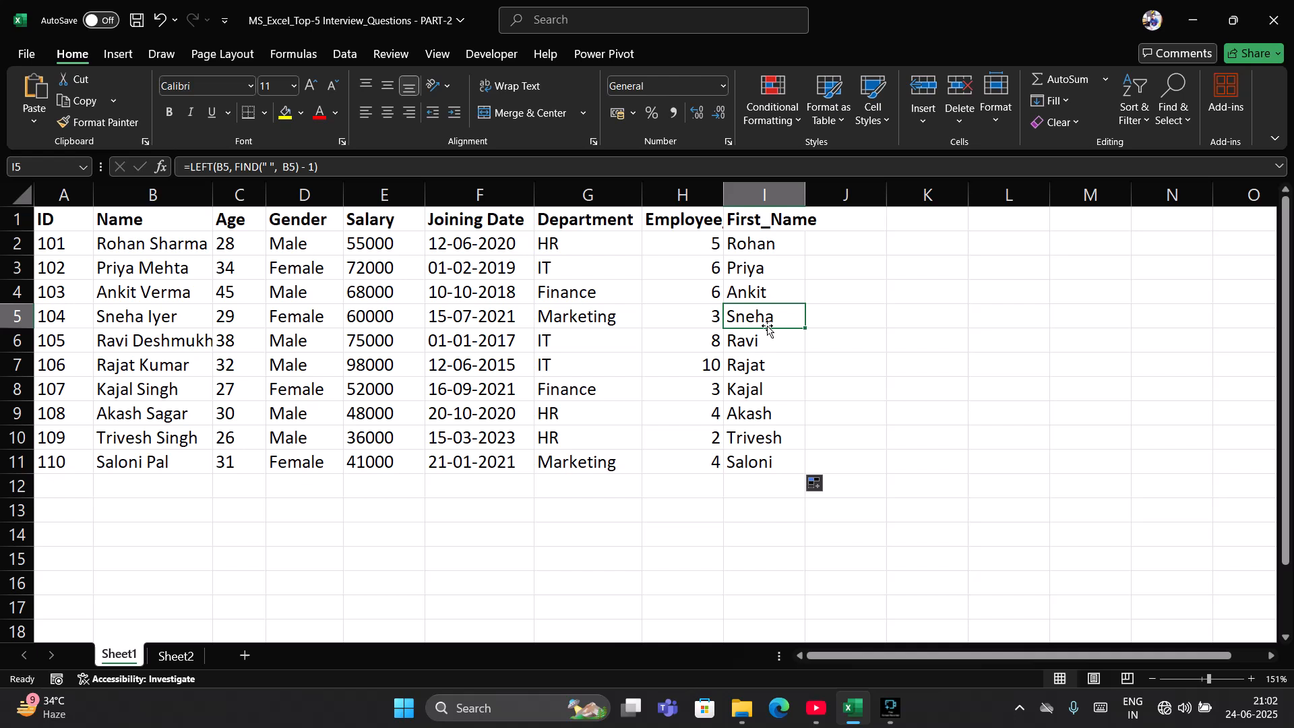
{"action": "left_click", "coordinate": [766, 246]}
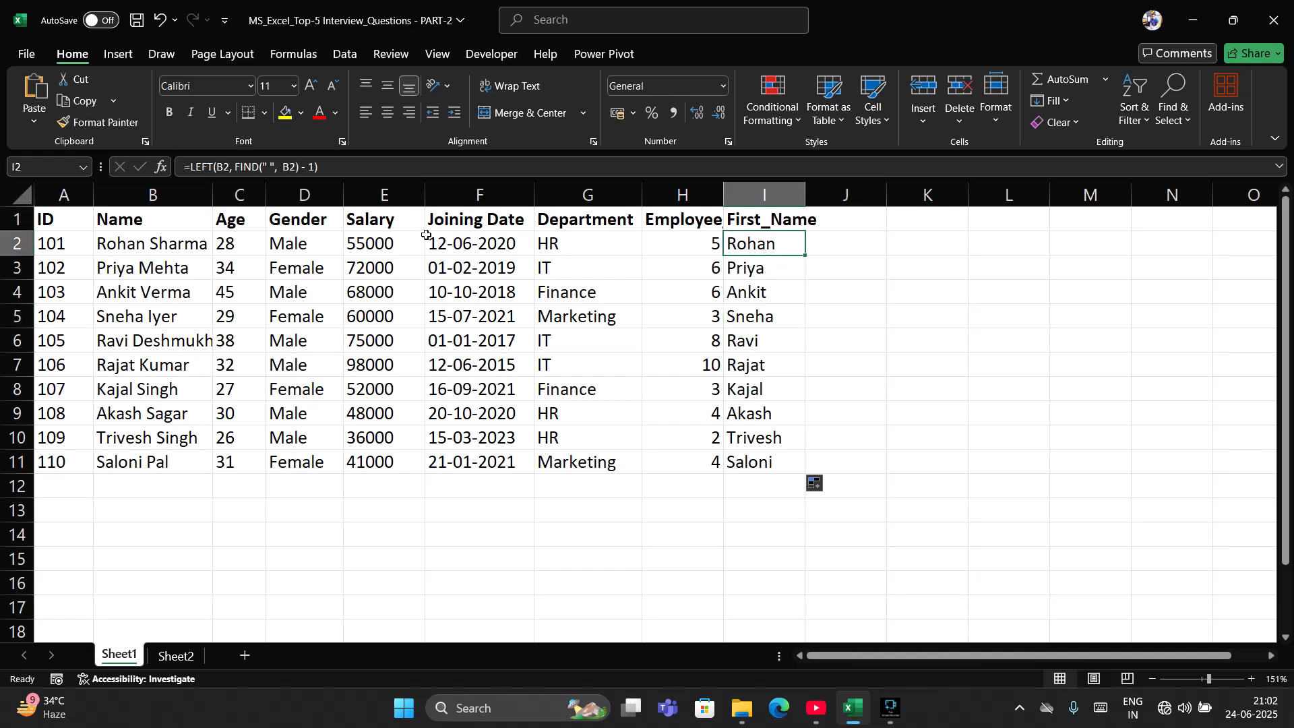
{"action": "left_click", "coordinate": [168, 246]}
{"action": "left_click_drag", "start_coordinate": [167, 252], "coordinate": [161, 462]}
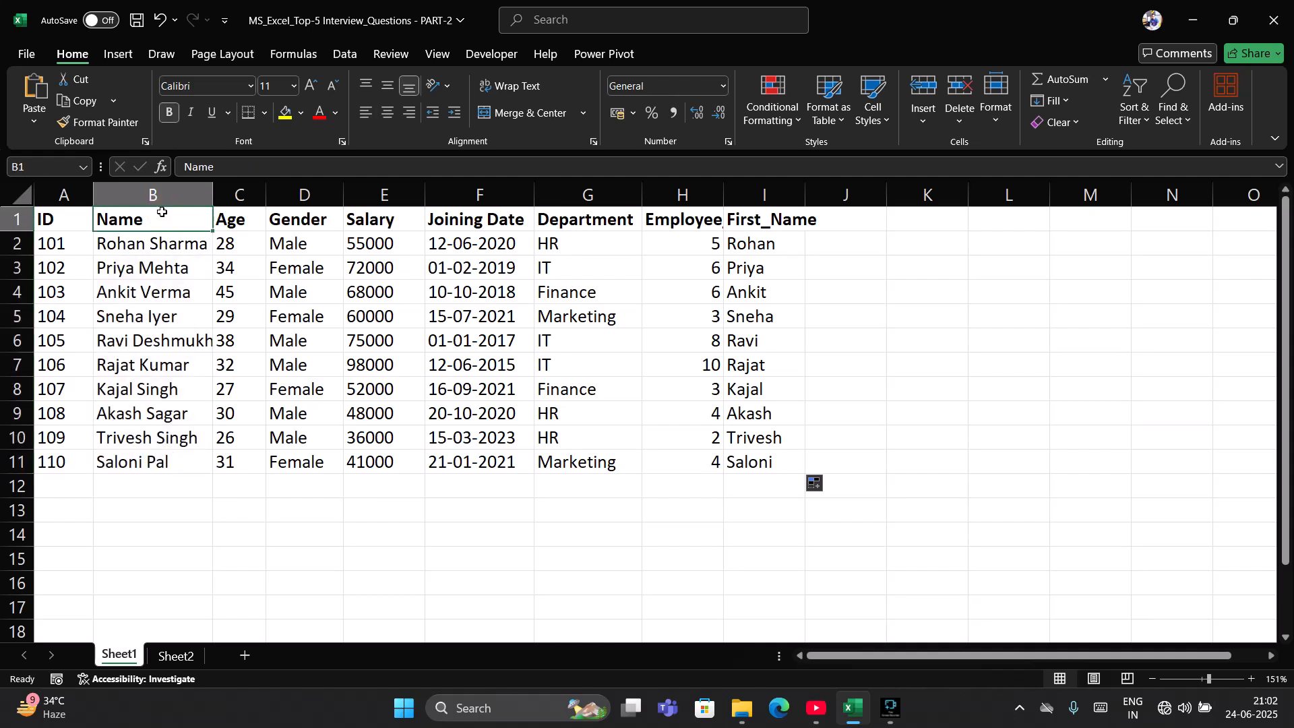
{"action": "left_click_drag", "start_coordinate": [144, 246], "coordinate": [142, 451]}
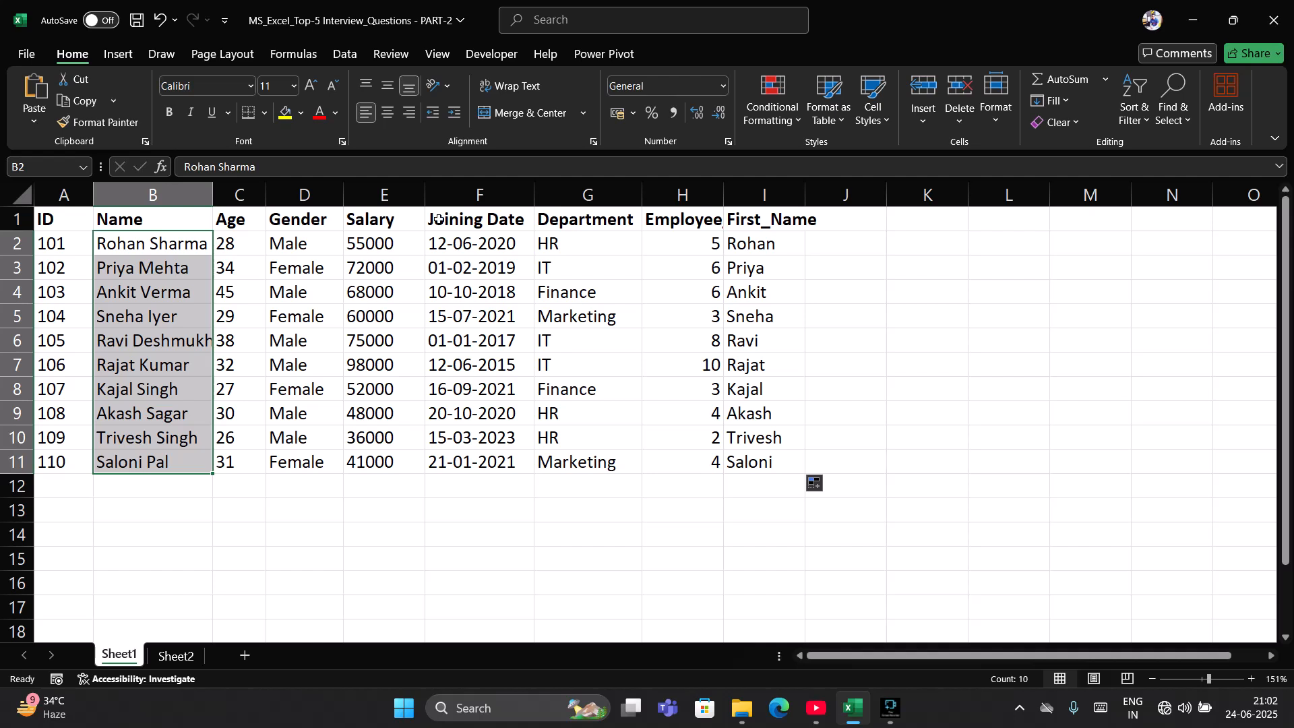
Examine the LEFT and FIND formula in I2 against the name in B2, and review the results in columns H and I.
{"action": "left_click", "coordinate": [771, 247]}
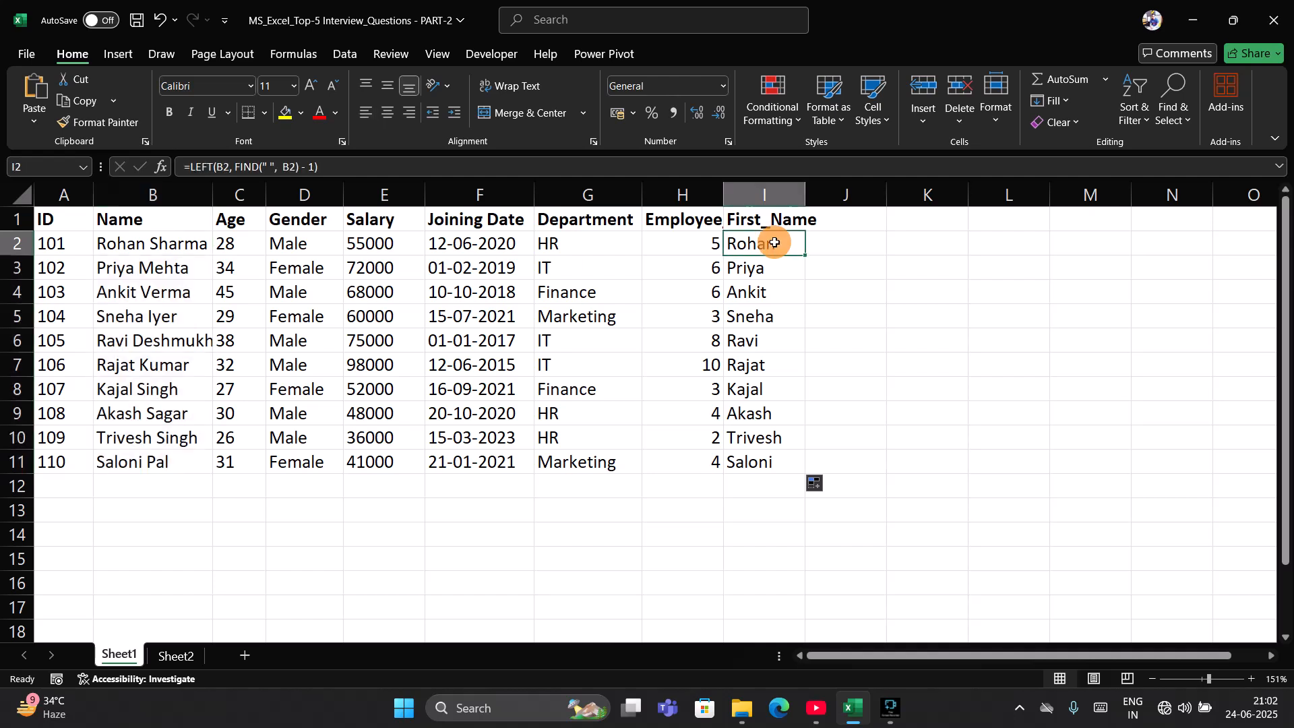
{"action": "triple_click", "coordinate": [336, 168]}
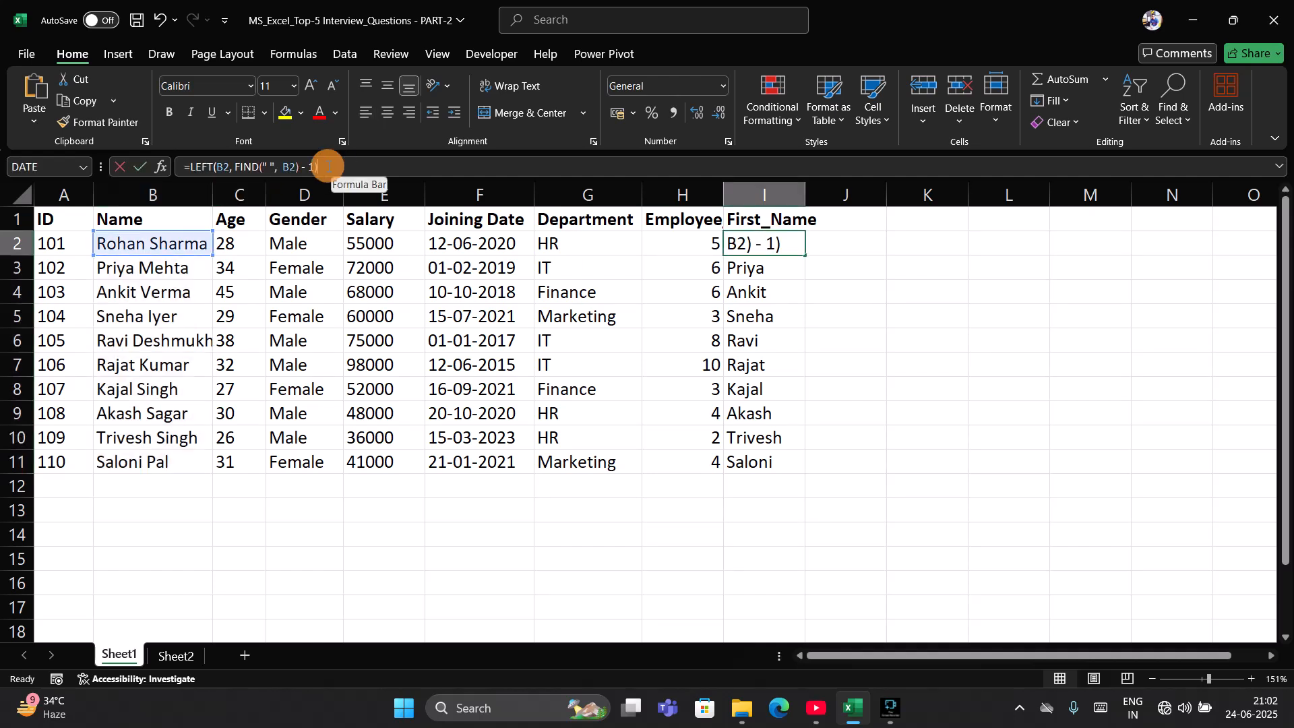
{"action": "type", "text": "="}
{"action": "left_click", "coordinate": [747, 269]}
{"action": "key", "text": "Escape"}
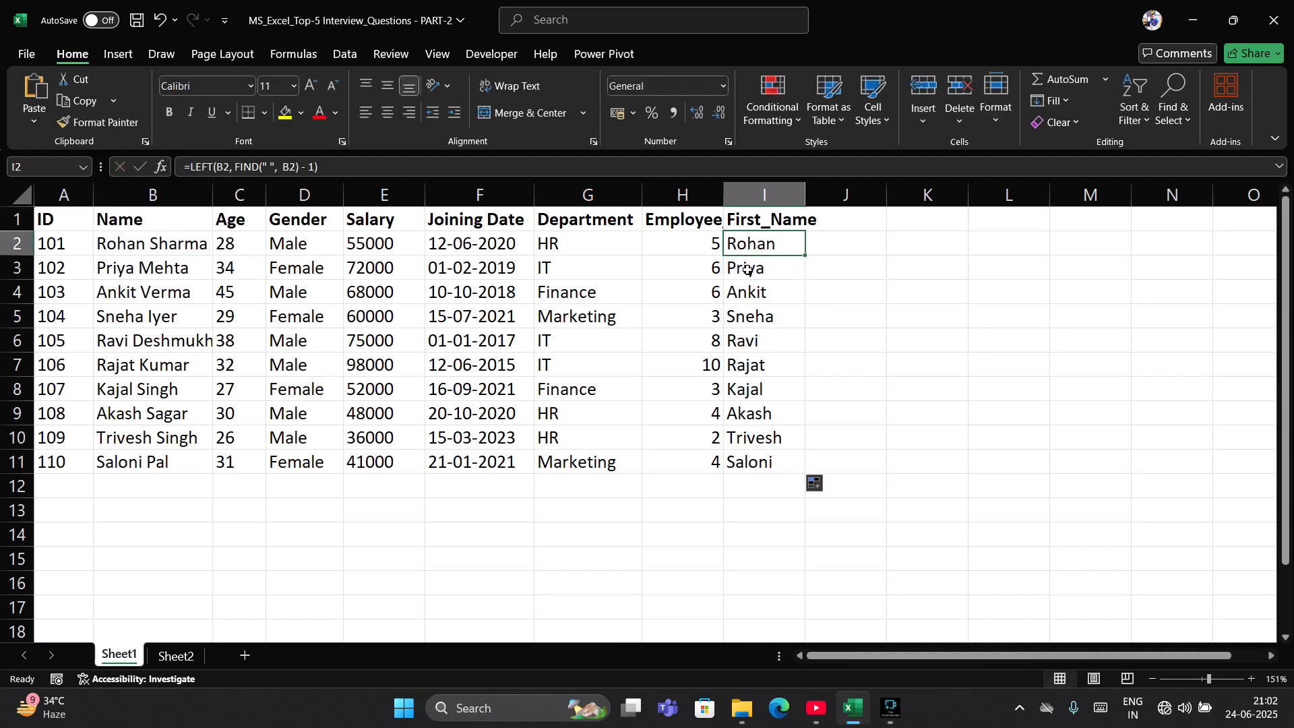
{"action": "left_click", "coordinate": [174, 246]}
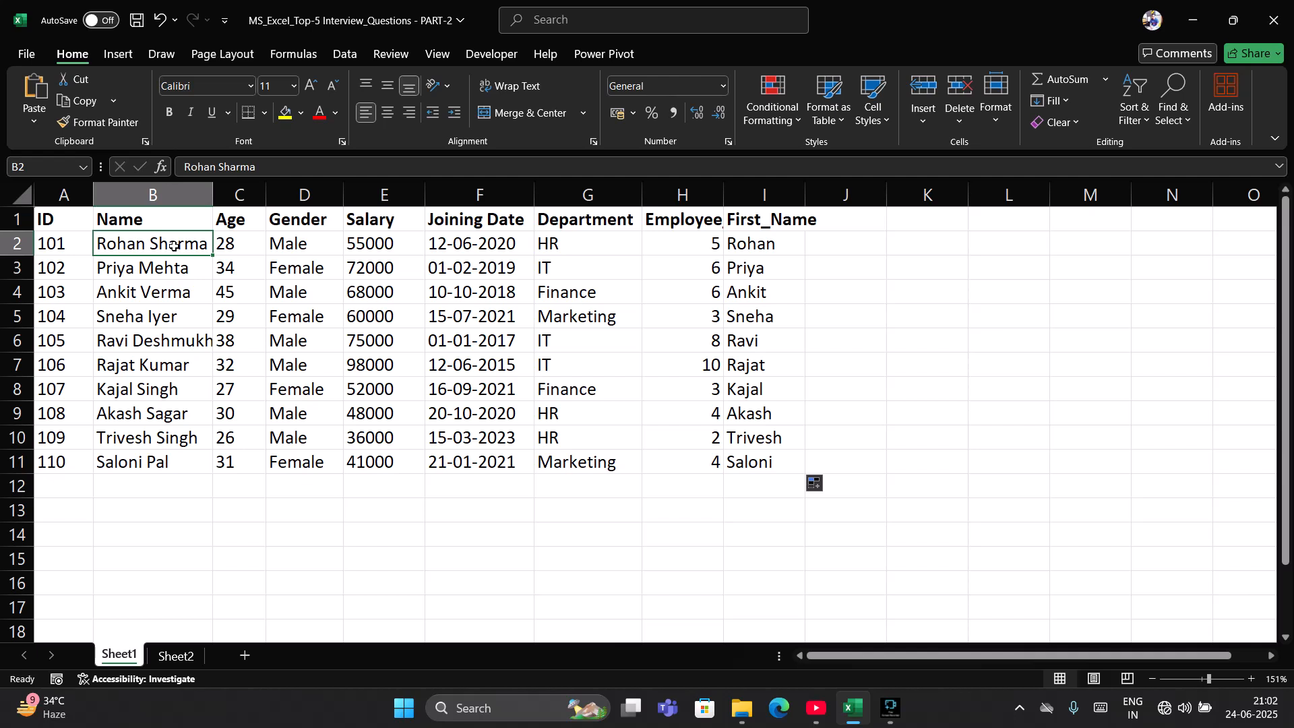
{"action": "left_click", "coordinate": [750, 250]}
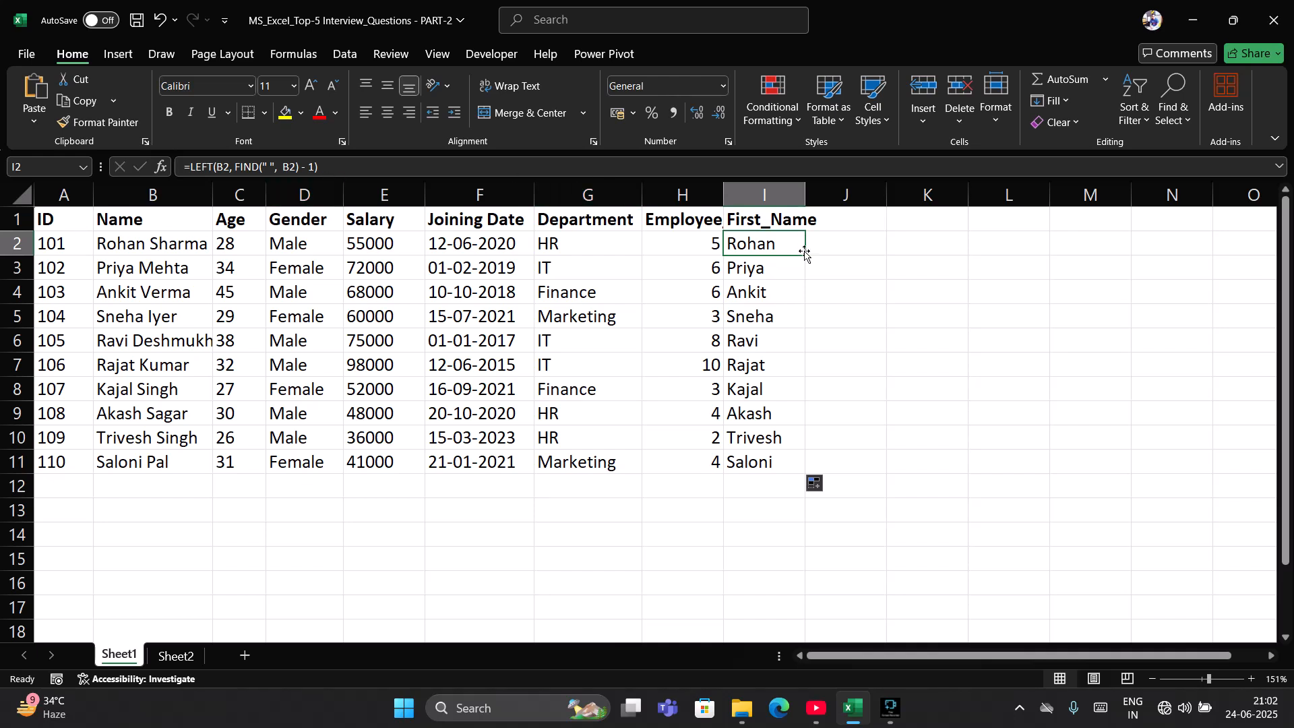
{"action": "left_click", "coordinate": [787, 221]}
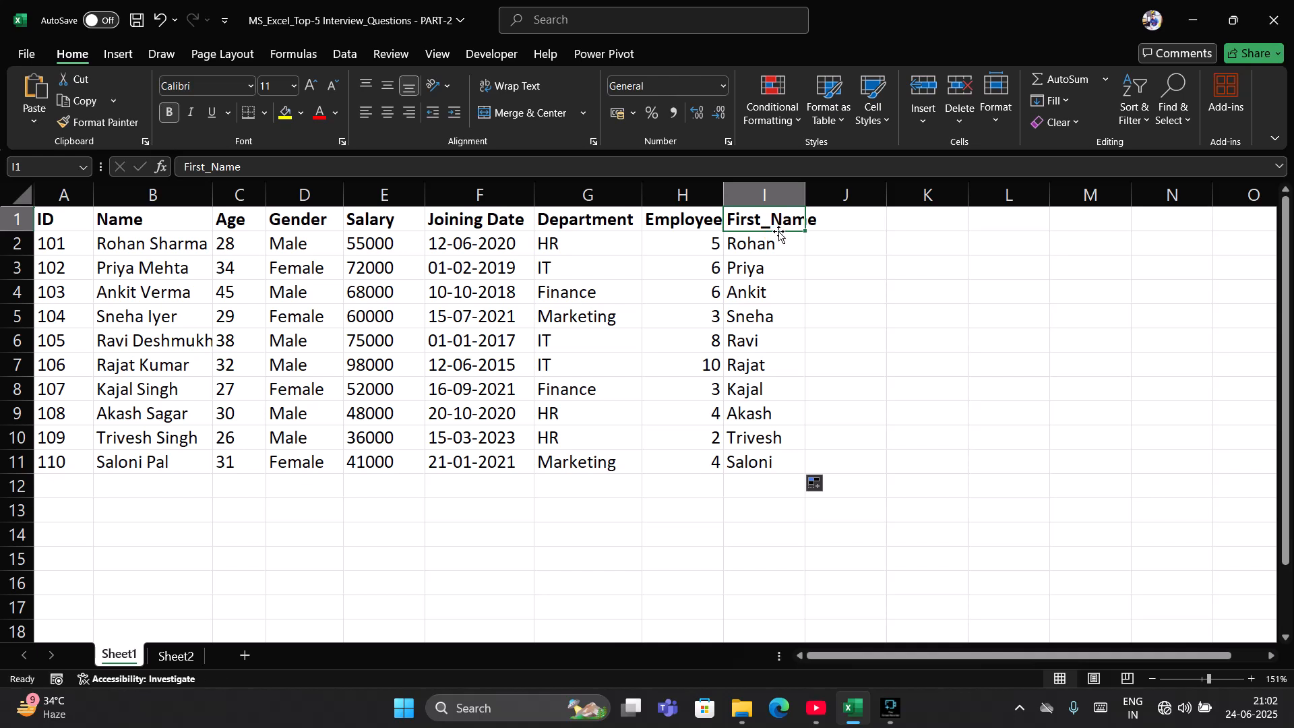
{"action": "left_click", "coordinate": [749, 243]}
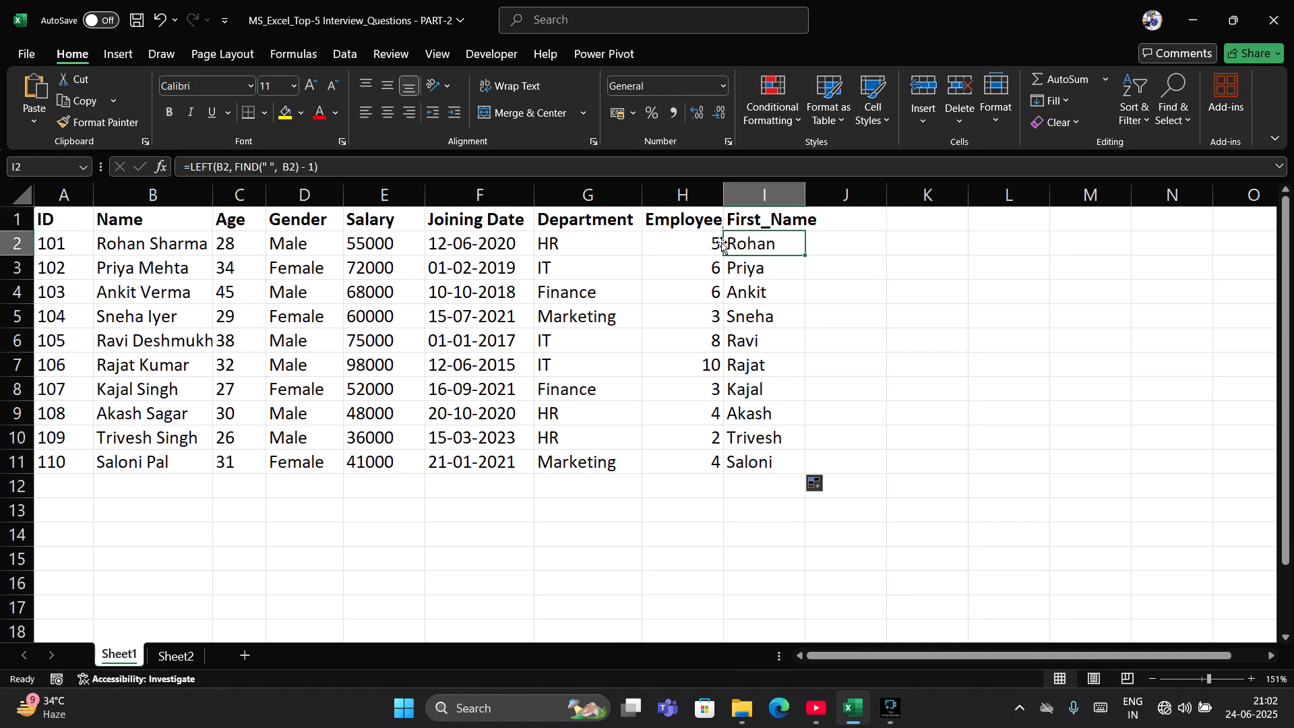
{"action": "left_click_drag", "start_coordinate": [714, 243], "coordinate": [767, 452]}
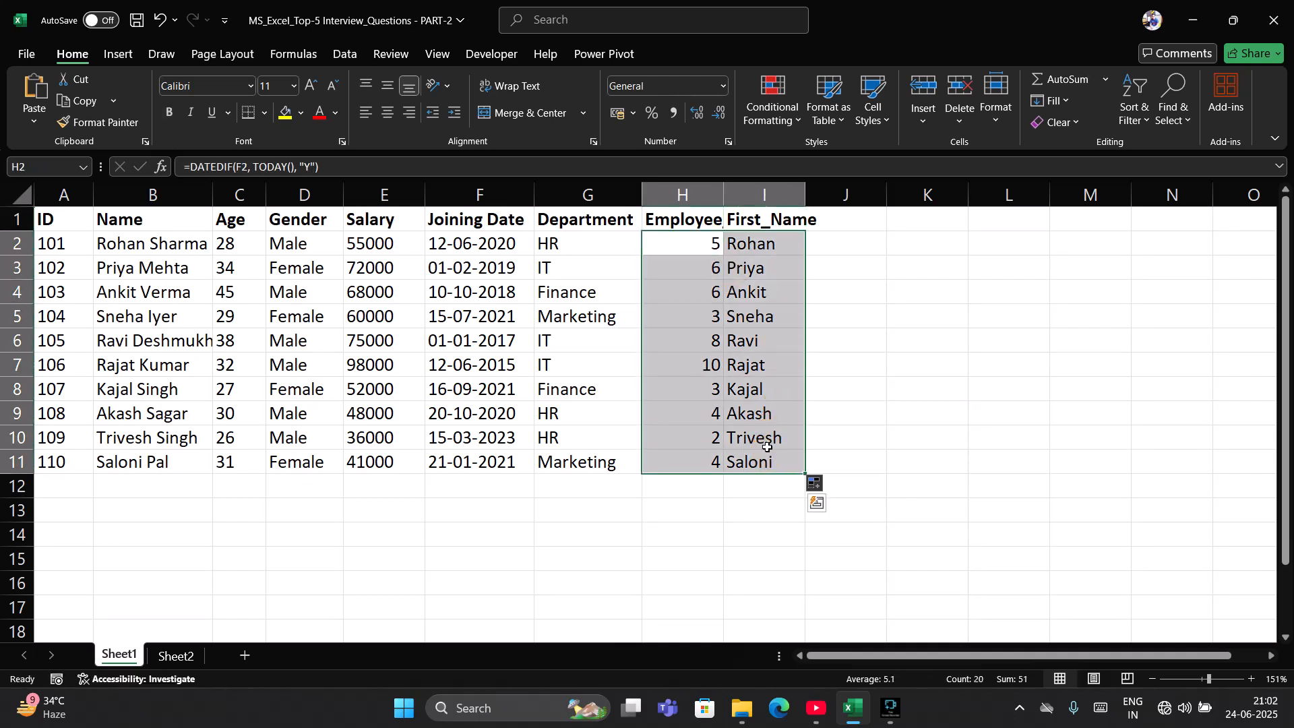
{"action": "left_click", "coordinate": [796, 227]}
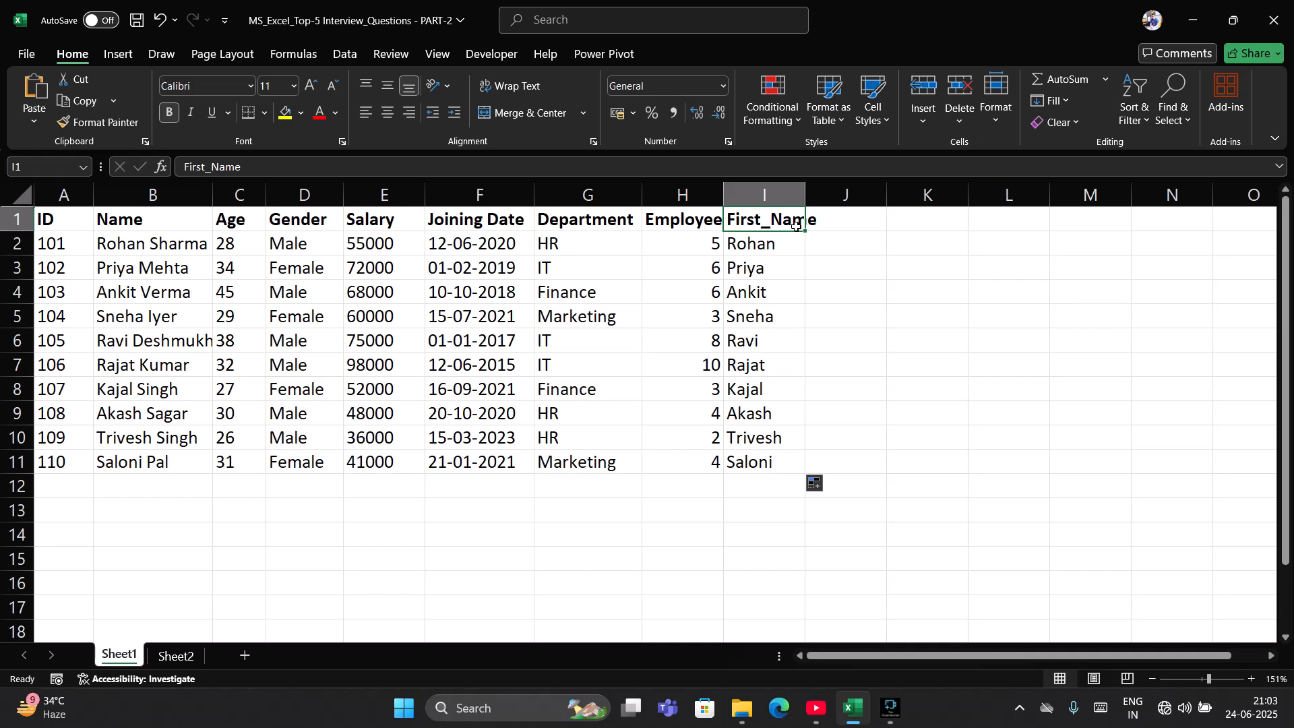
Read the third interview question on Sheet2 and check the Department column on Sheet1 for the IT entries.
{"action": "key", "text": "Right"}
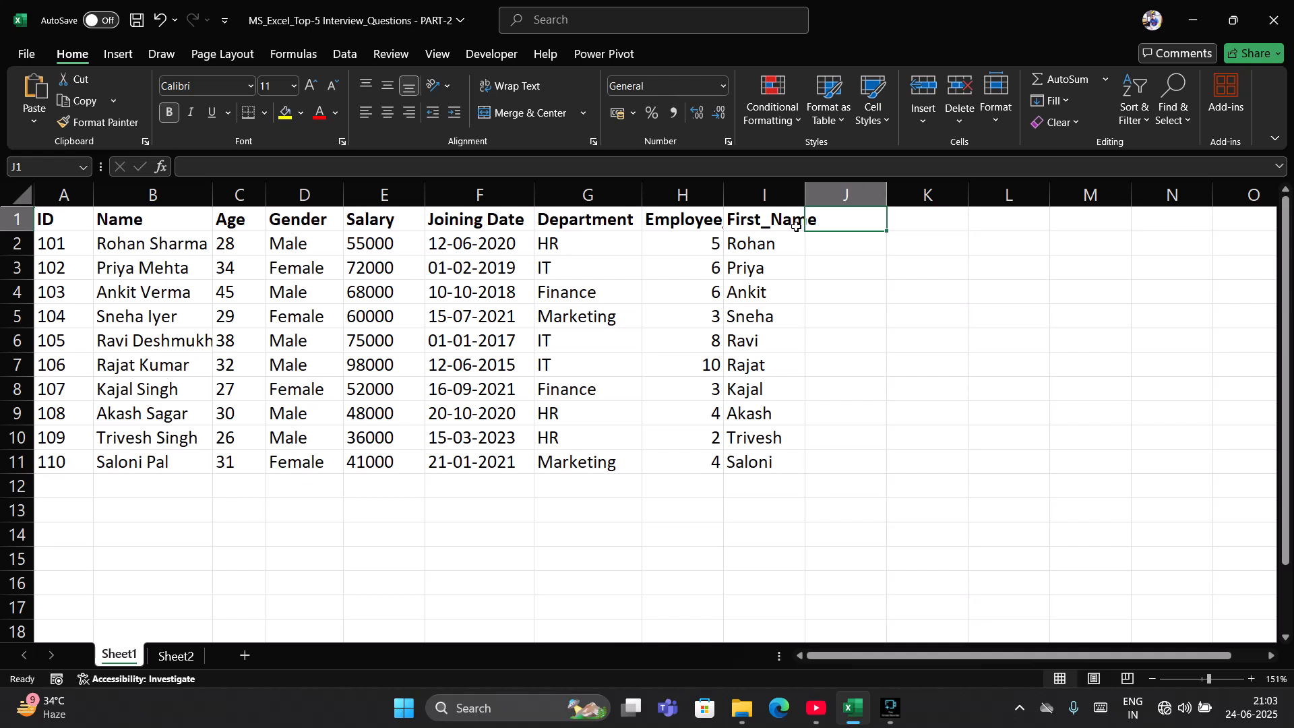
{"action": "key", "text": "ctrl+Page_Down"}
{"action": "left_click", "coordinate": [354, 317]}
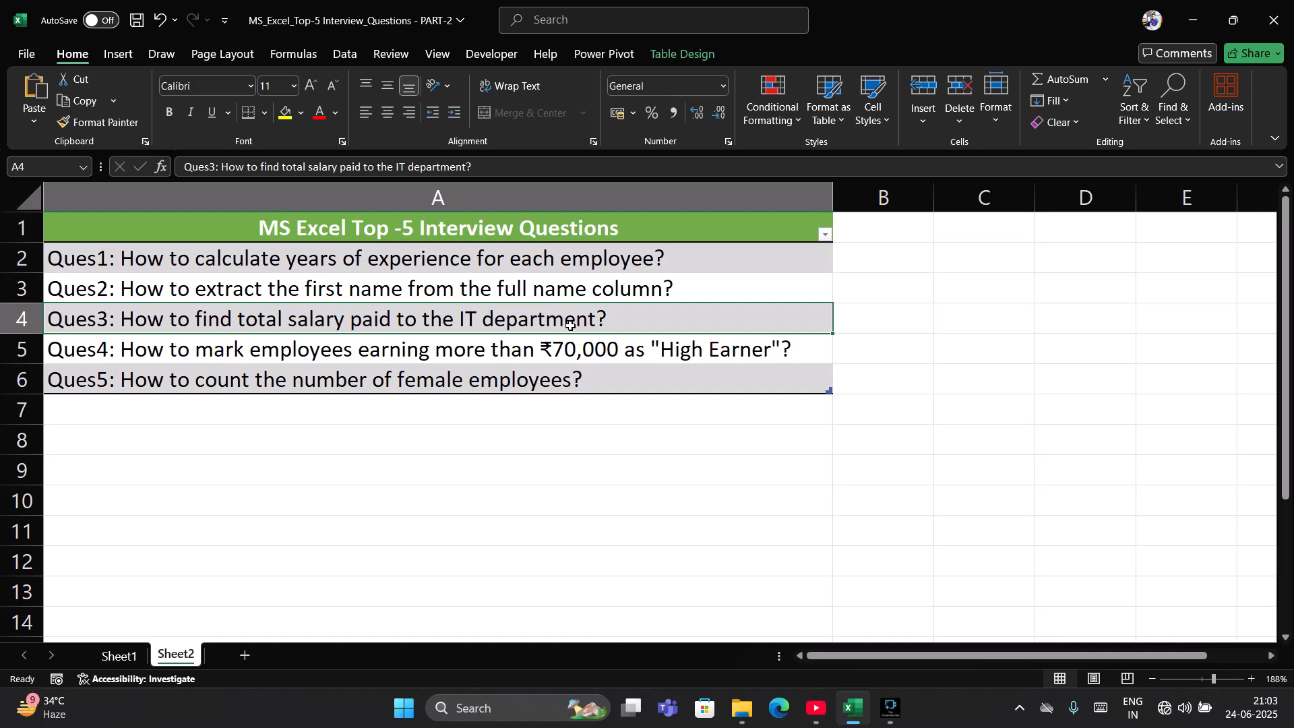
{"action": "left_click", "coordinate": [119, 656]}
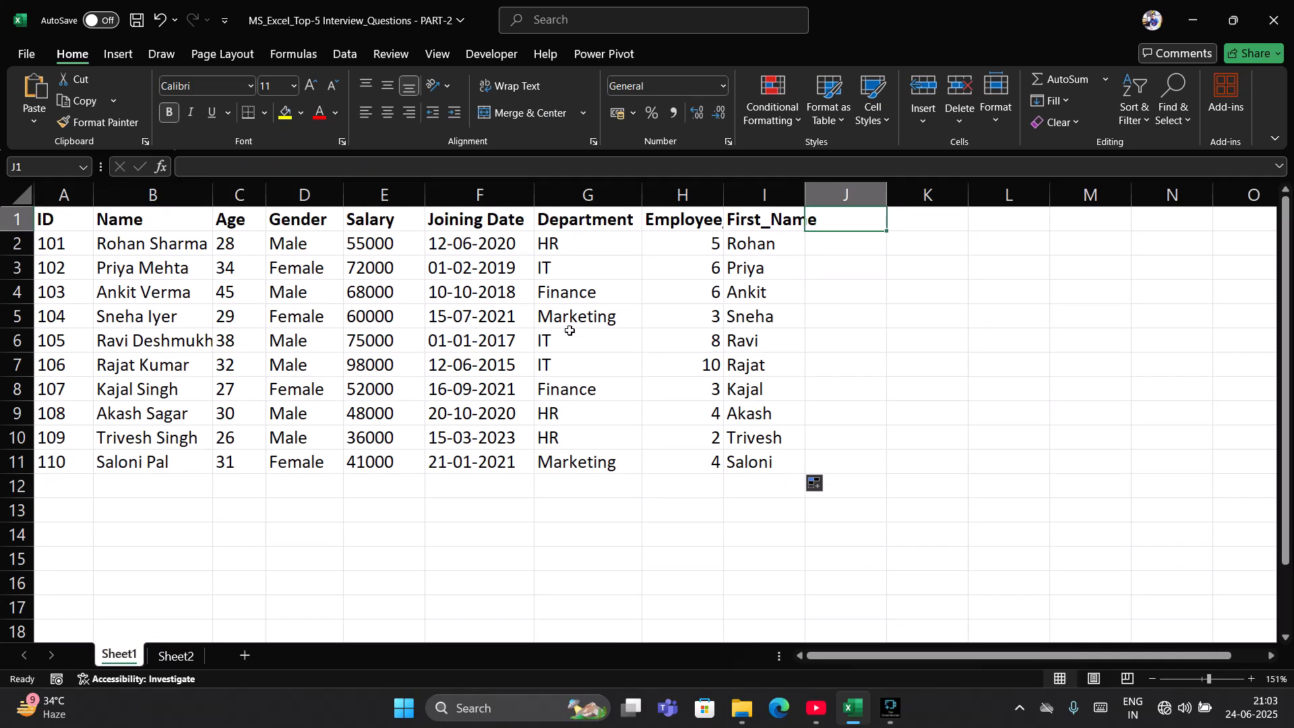
{"action": "left_click", "coordinate": [596, 192]}
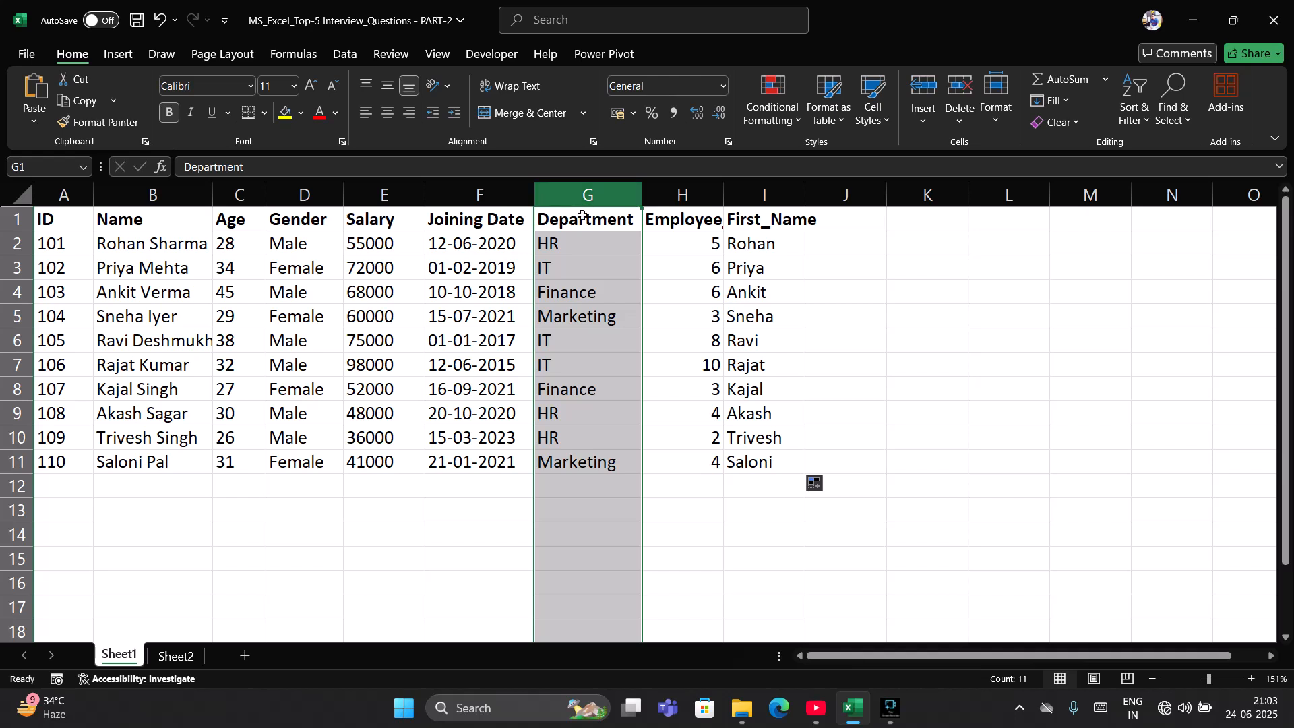
{"action": "left_click", "coordinate": [569, 244]}
{"action": "left_click", "coordinate": [560, 261]}
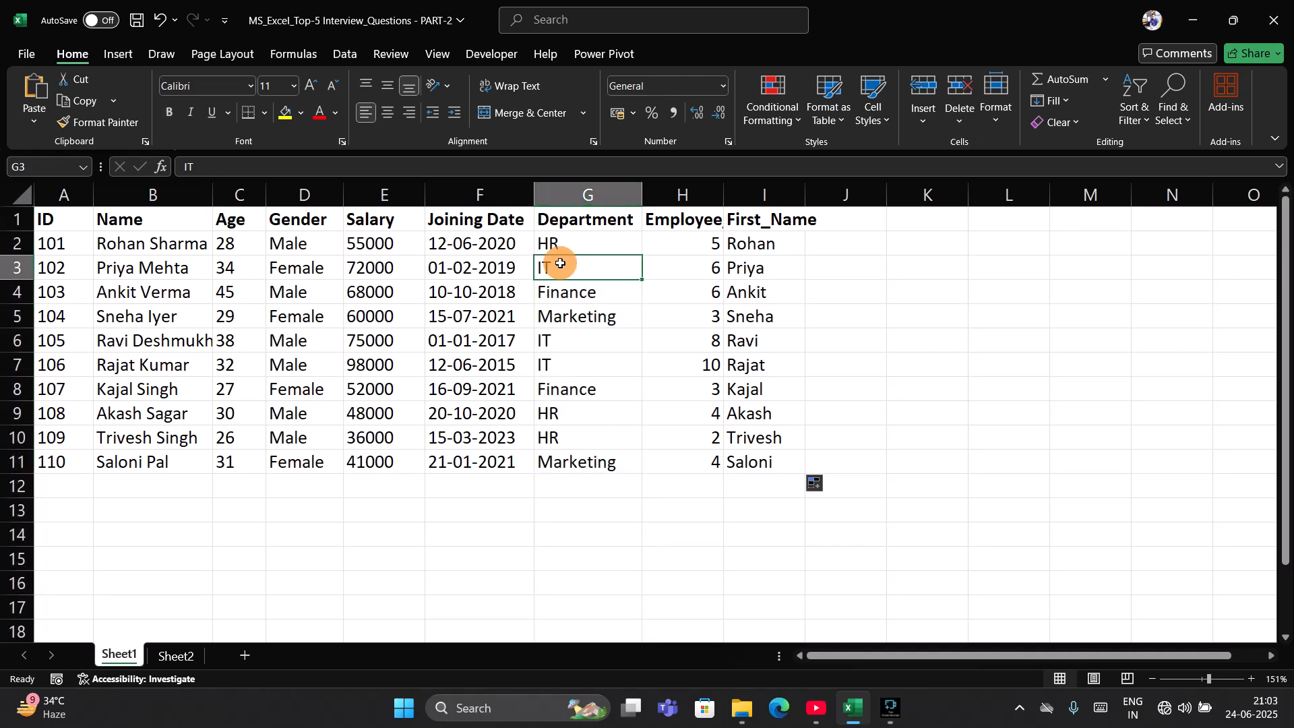
Review the IT entries in the Department column and enter the label "Total IT Salary" in cell G13.
{"action": "left_click_drag", "start_coordinate": [557, 332], "coordinate": [549, 370]}
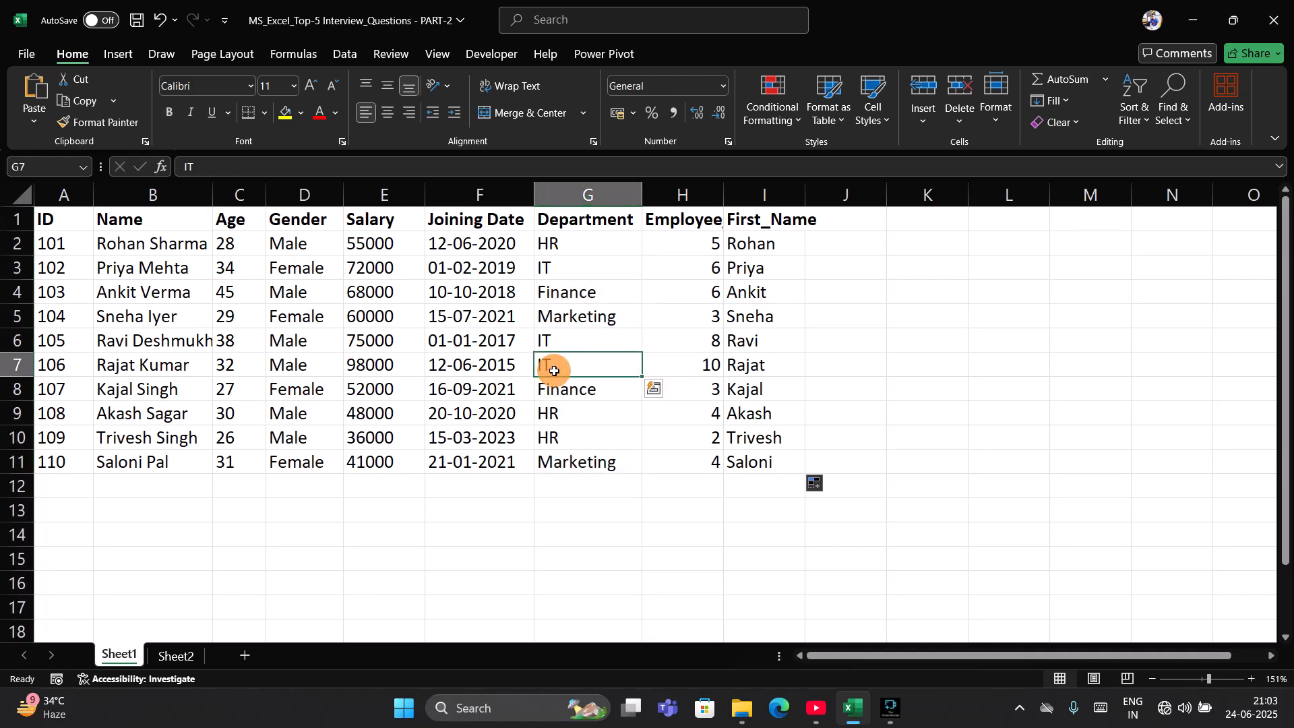
{"action": "left_click_drag", "start_coordinate": [575, 257], "coordinate": [558, 360]}
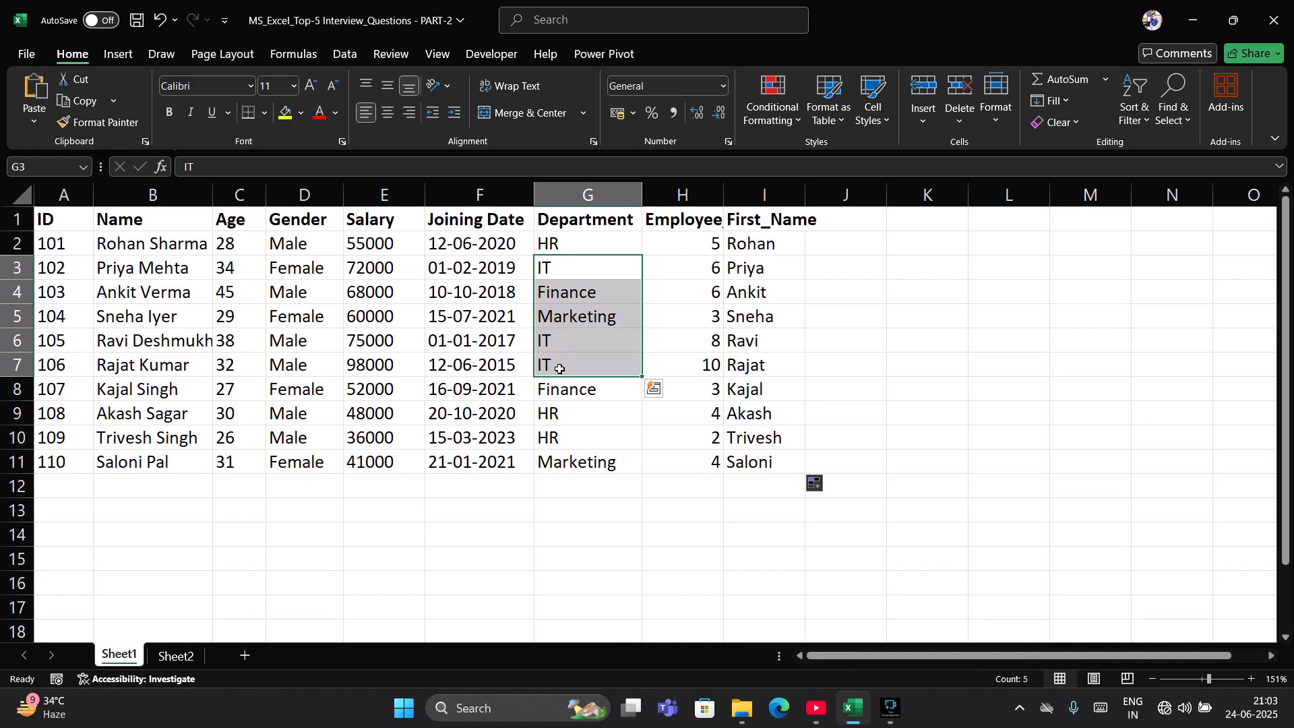
{"action": "left_click", "coordinate": [562, 514]}
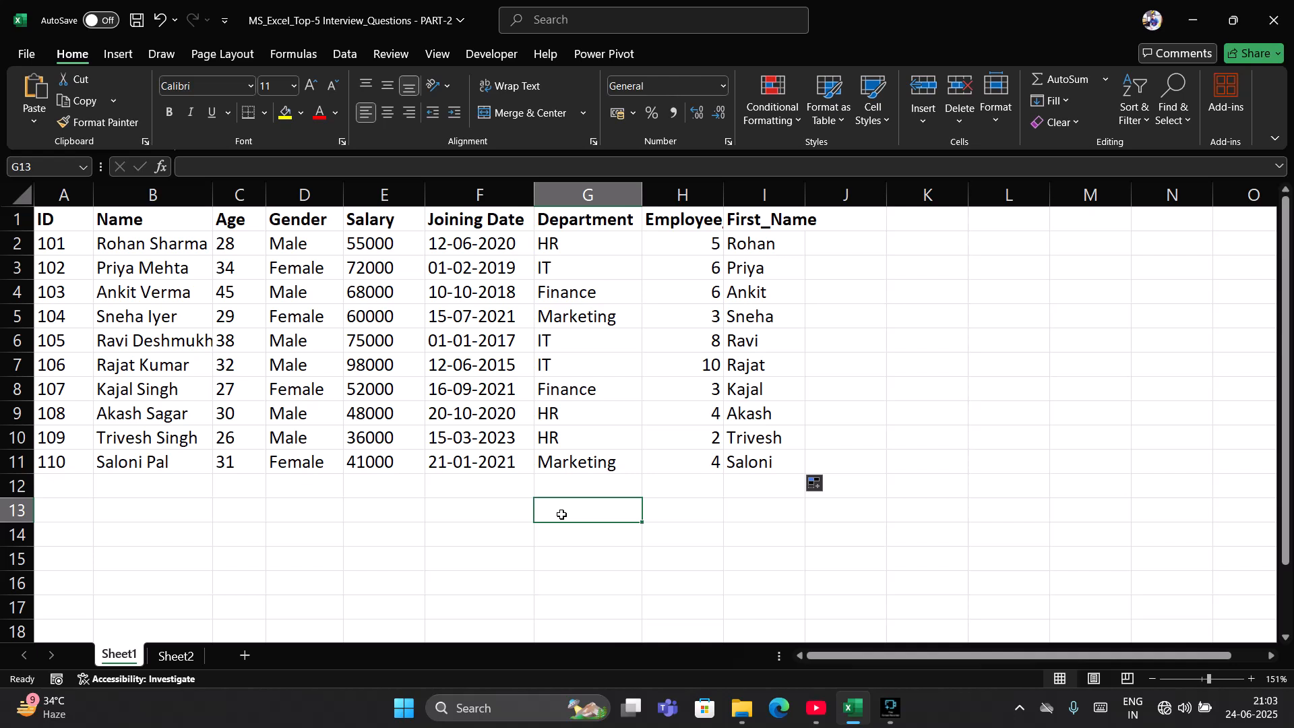
{"action": "type", "text": "t"}
{"action": "key", "text": "BackSpace"}
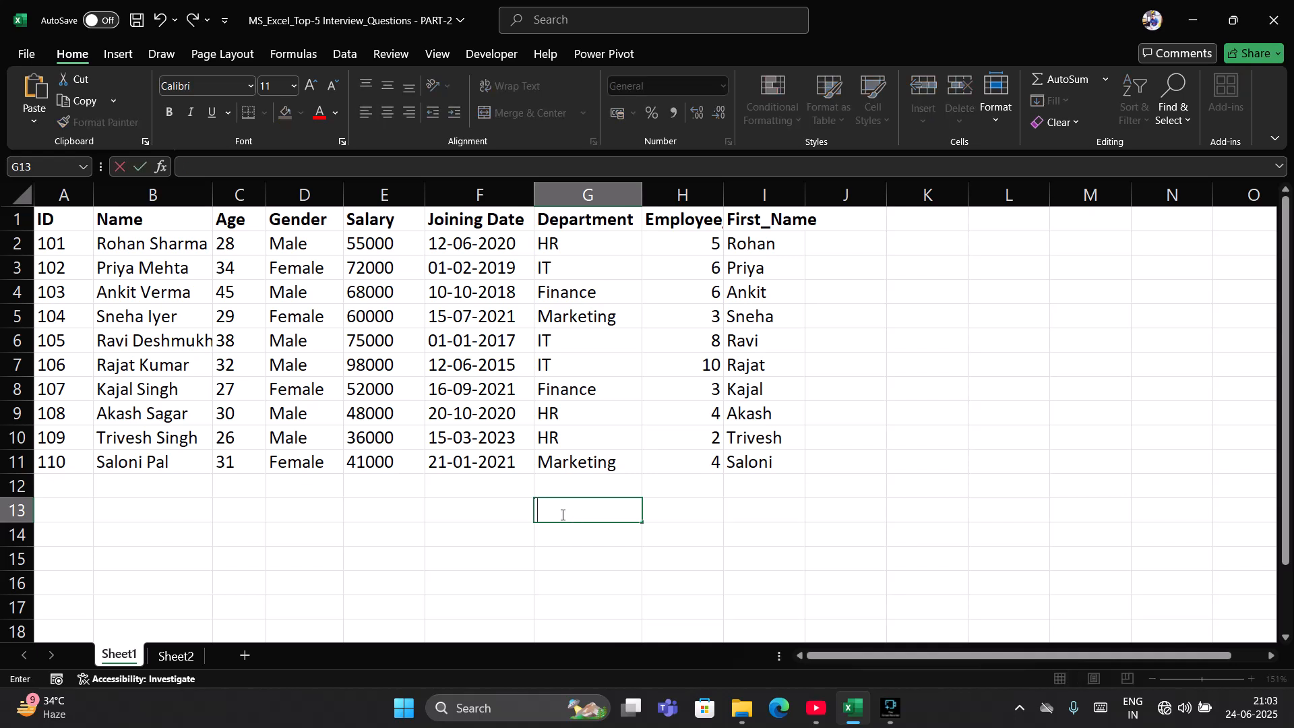
{"action": "type", "text": "Total IT Salar"}
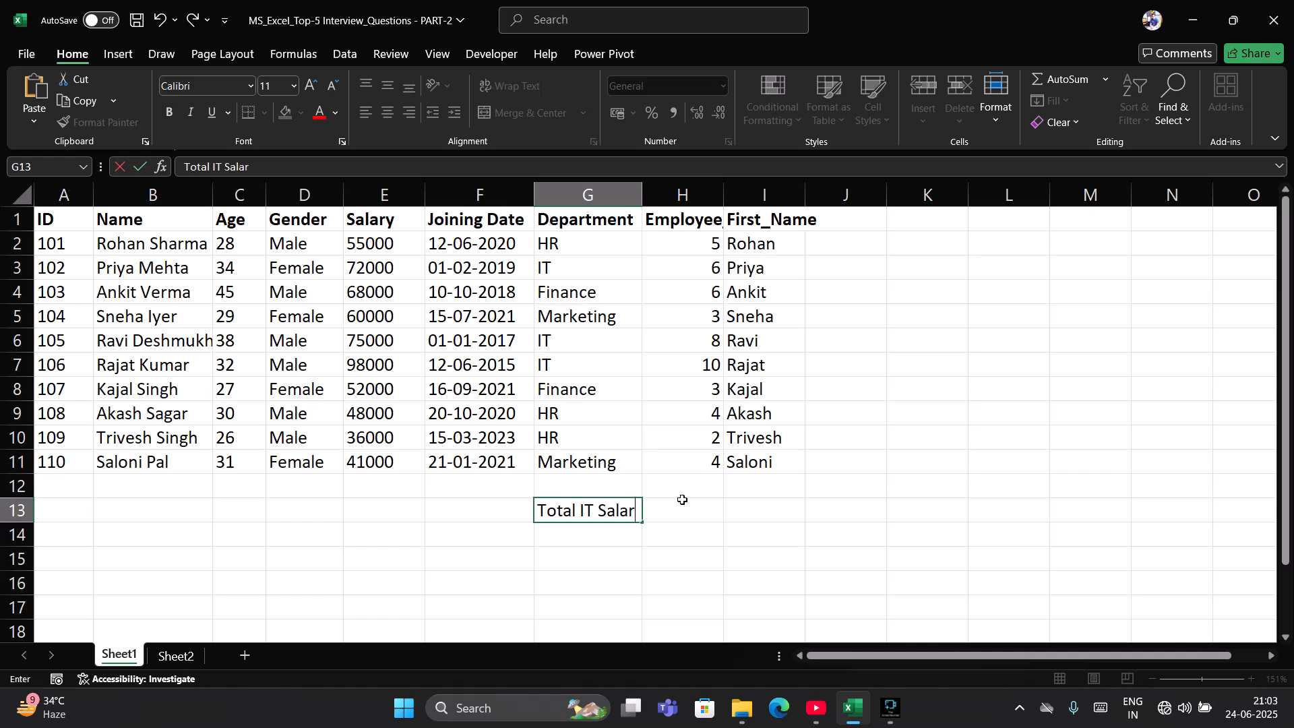
{"action": "type", "text": "y"}
{"action": "key", "text": "Return"}
{"action": "left_click", "coordinate": [663, 516]}
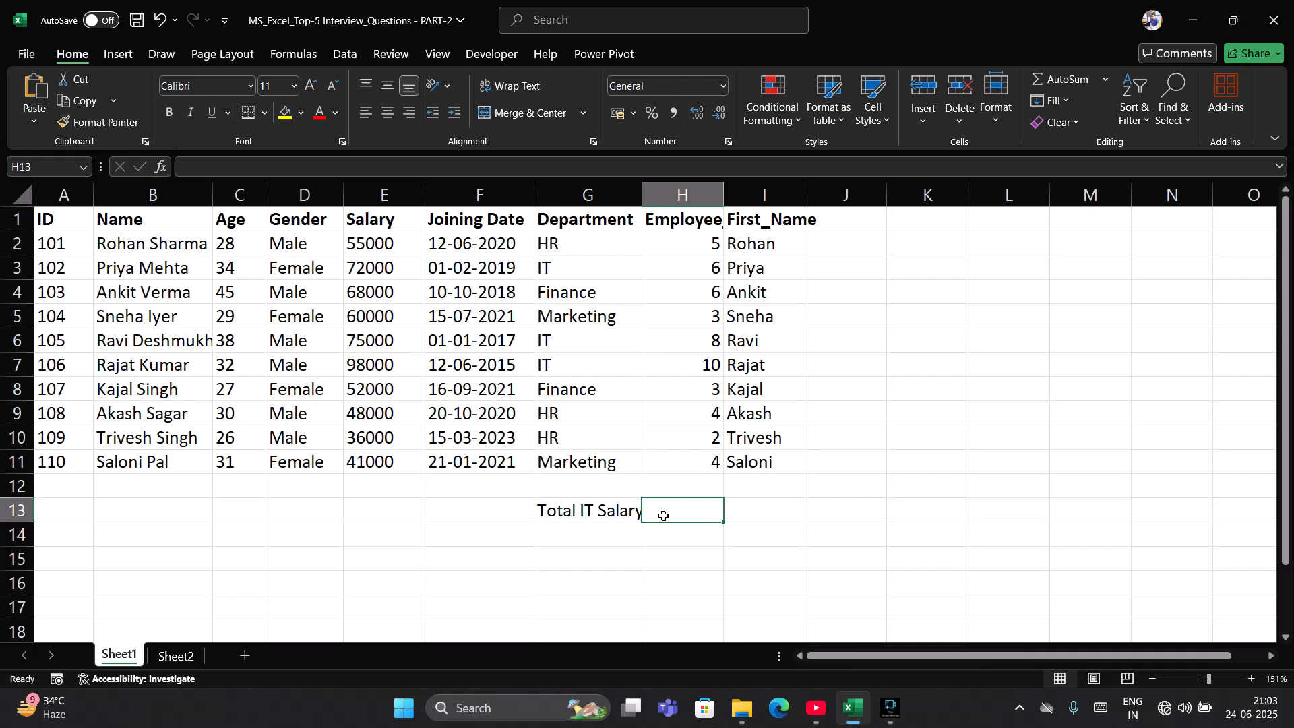
{"action": "type", "text": "="}
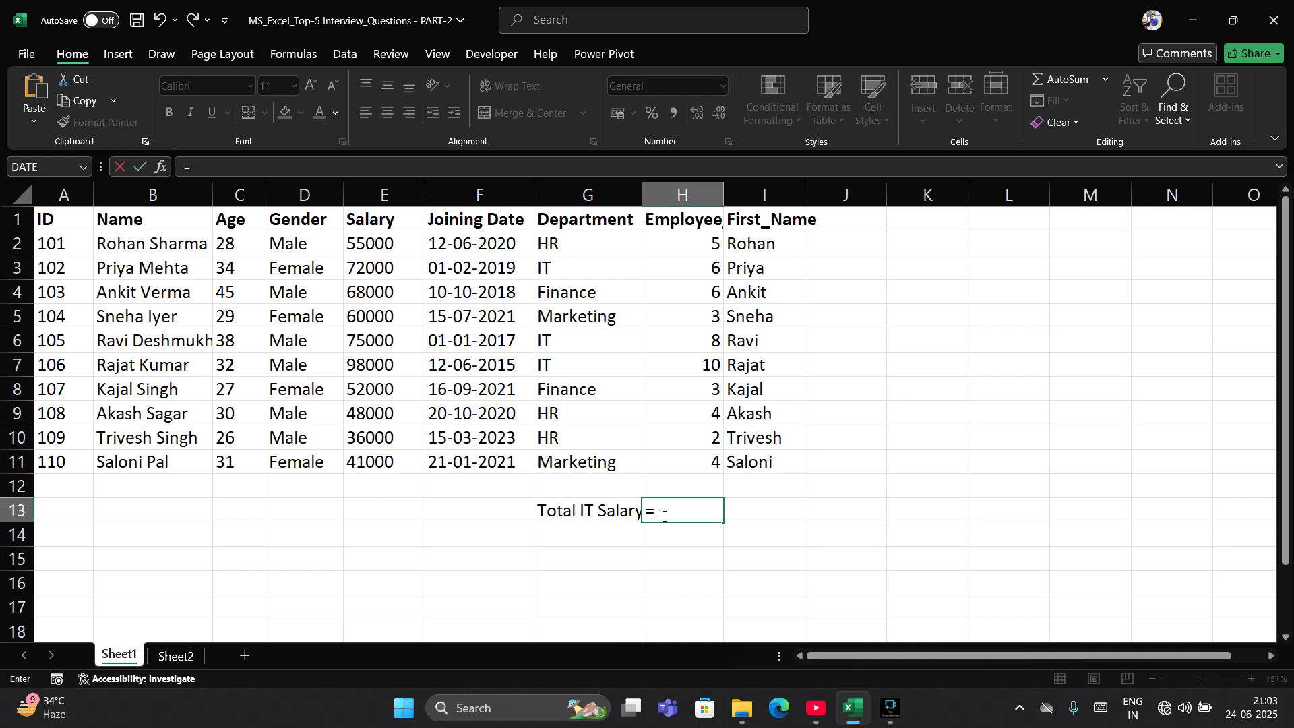
{"action": "key", "text": "Escape"}
{"action": "key", "text": "Right"}
{"action": "type", "text": "sum"}
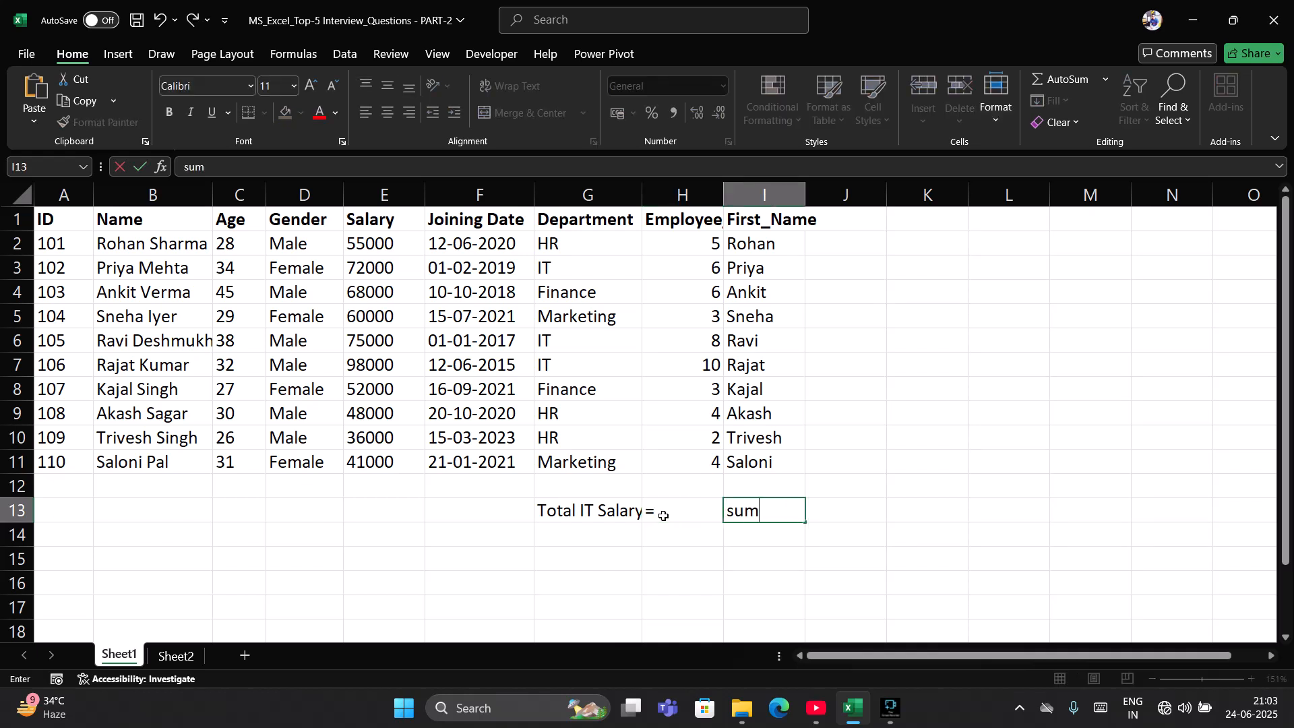
{"action": "key", "text": "BackSpace"}
{"action": "key", "text": "BackSpace"}
{"action": "key", "text": "BackSpace"}
{"action": "key", "text": "Return"}
{"action": "key", "text": "Left"}
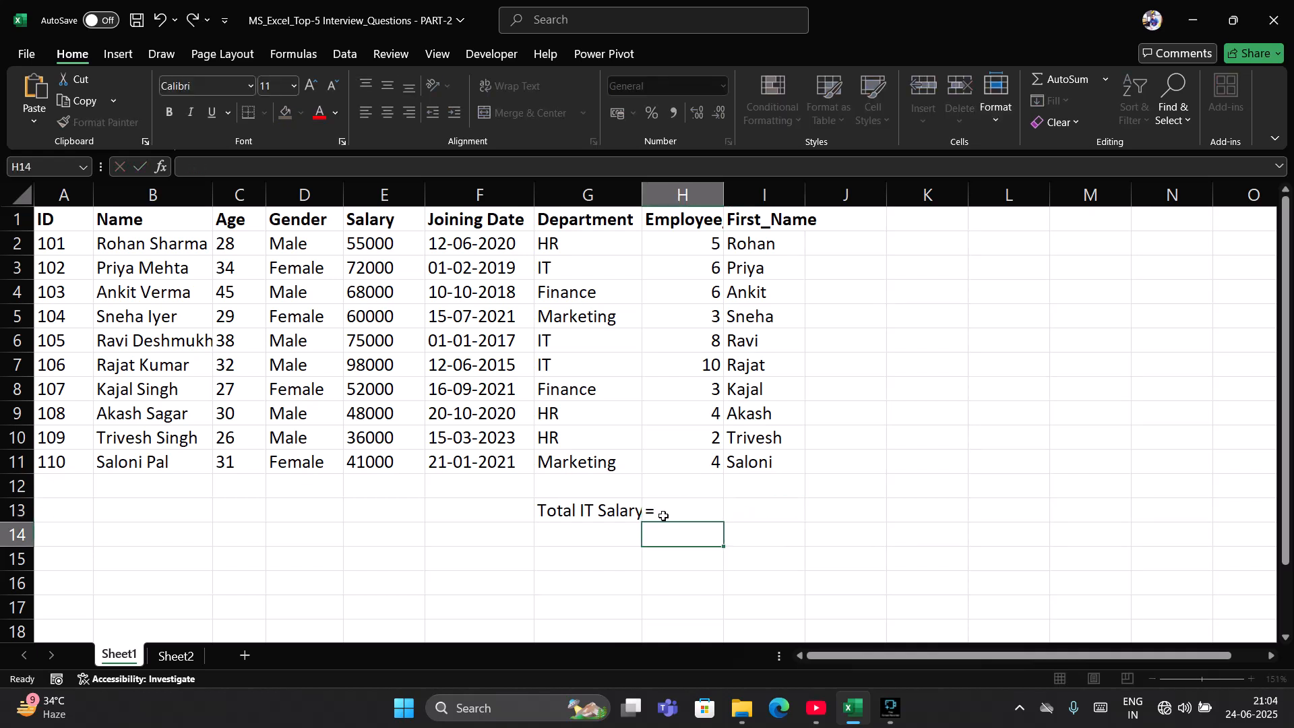
Start a SUMIF formula in H13 with the Department cells G2:G11 as its range.
{"action": "left_click", "coordinate": [664, 515]}
{"action": "type", "text": "="}
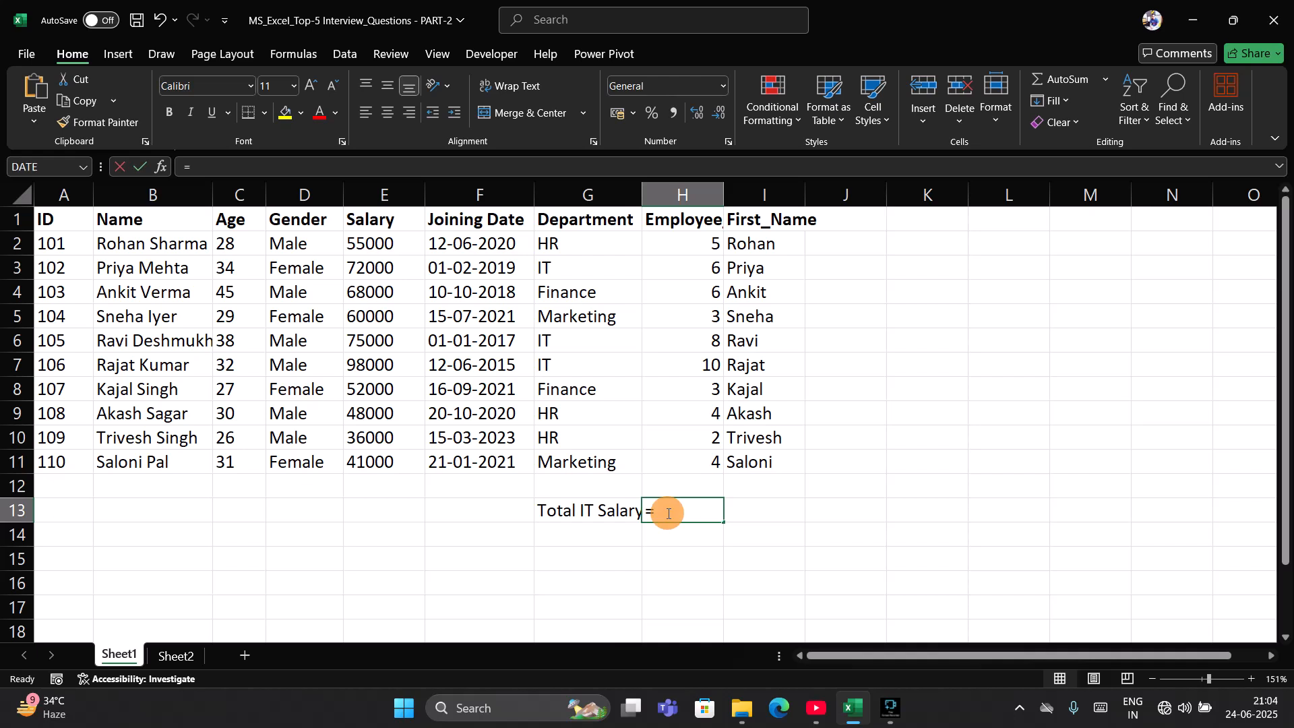
{"action": "double_click", "coordinate": [668, 513]}
{"action": "type", "text": "SUM"}
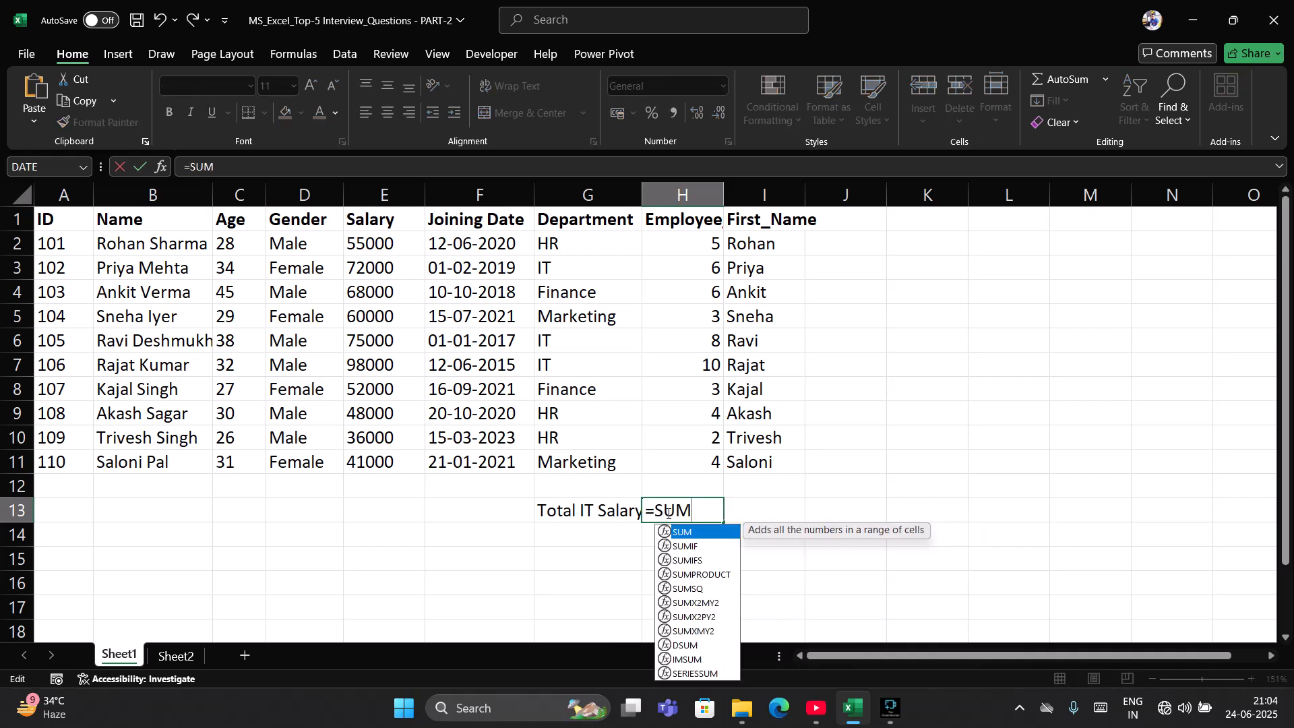
{"action": "key", "text": "Down"}
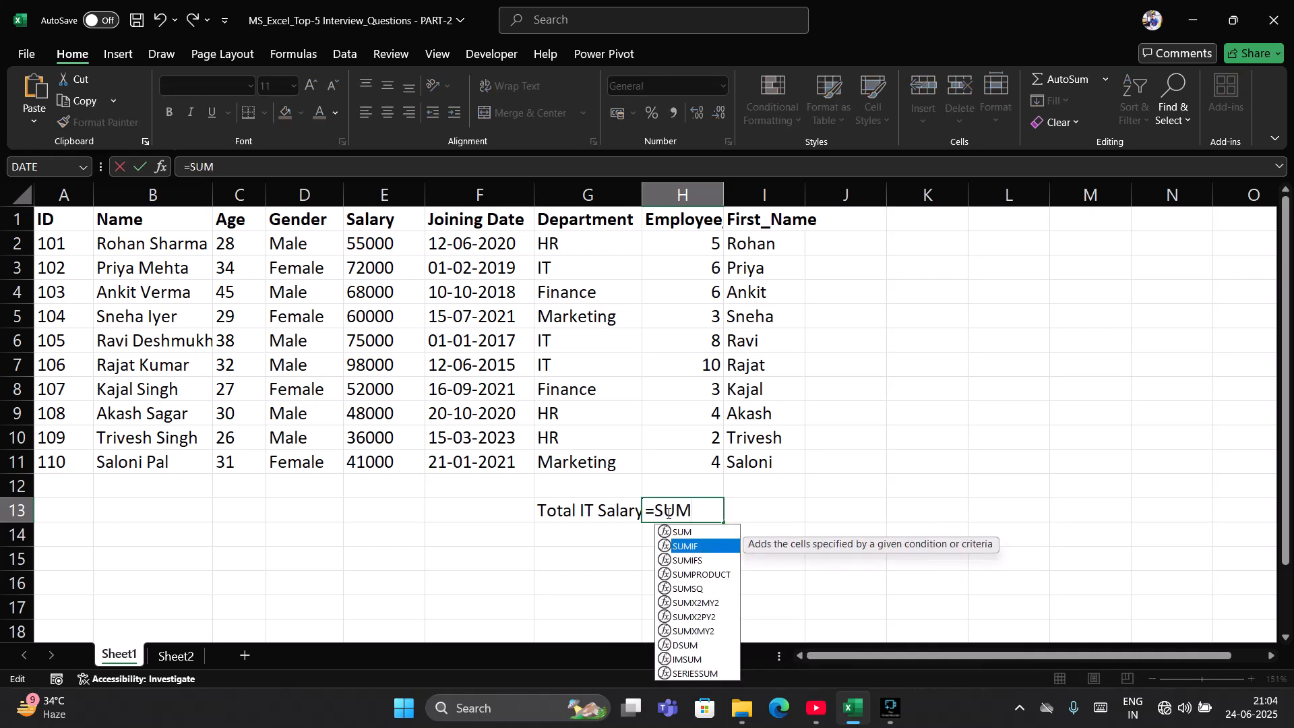
{"action": "key", "text": "Tab"}
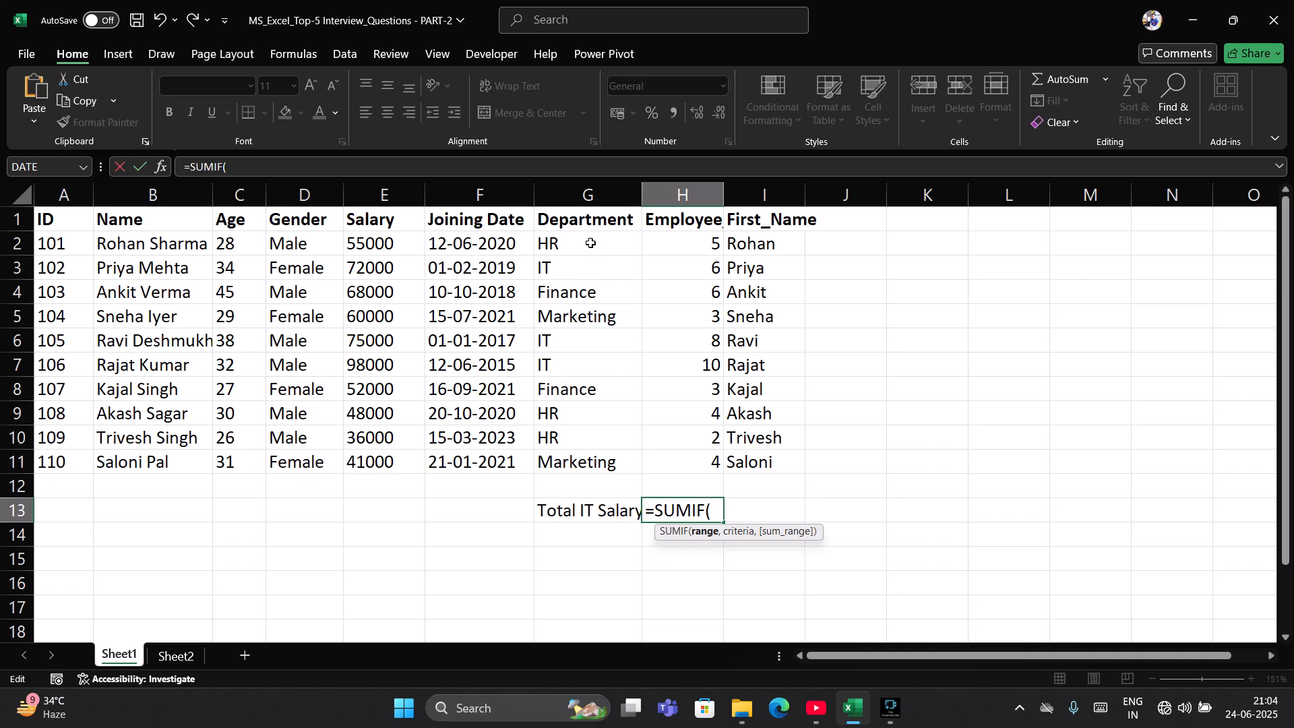
{"action": "left_click_drag", "start_coordinate": [591, 243], "coordinate": [585, 462]}
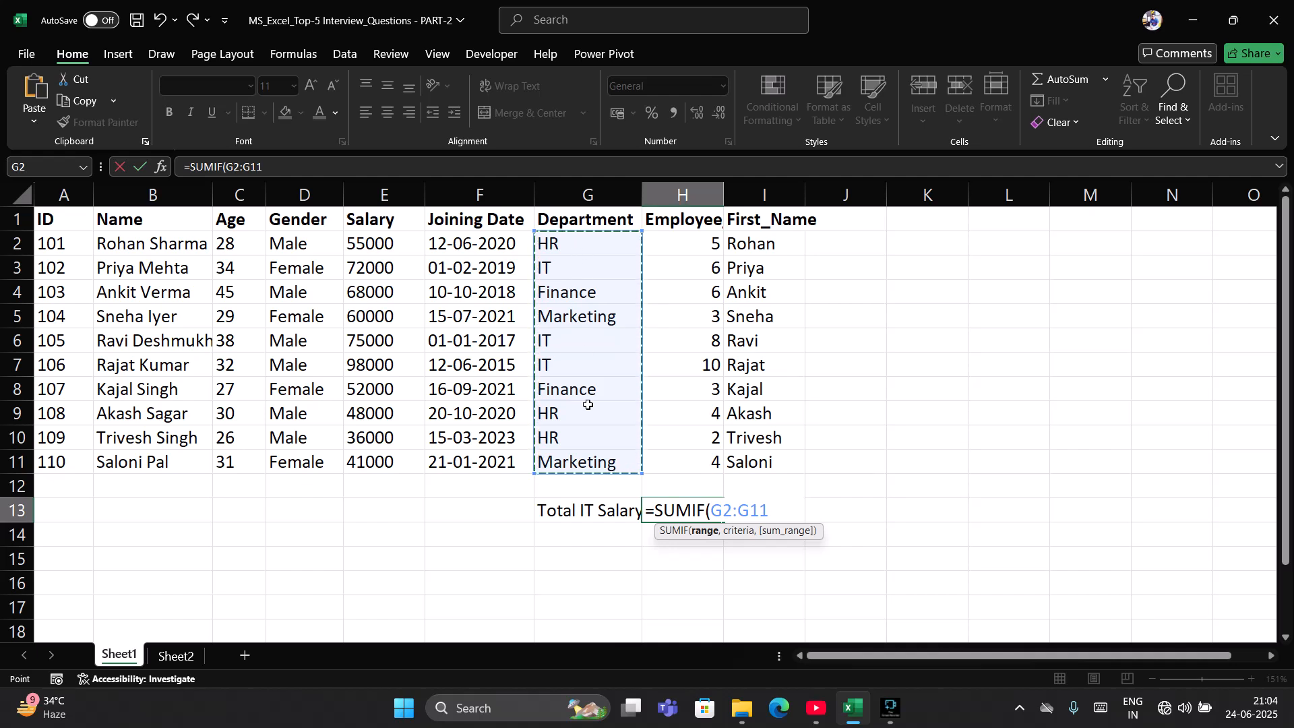
{"action": "type", "text": ","}
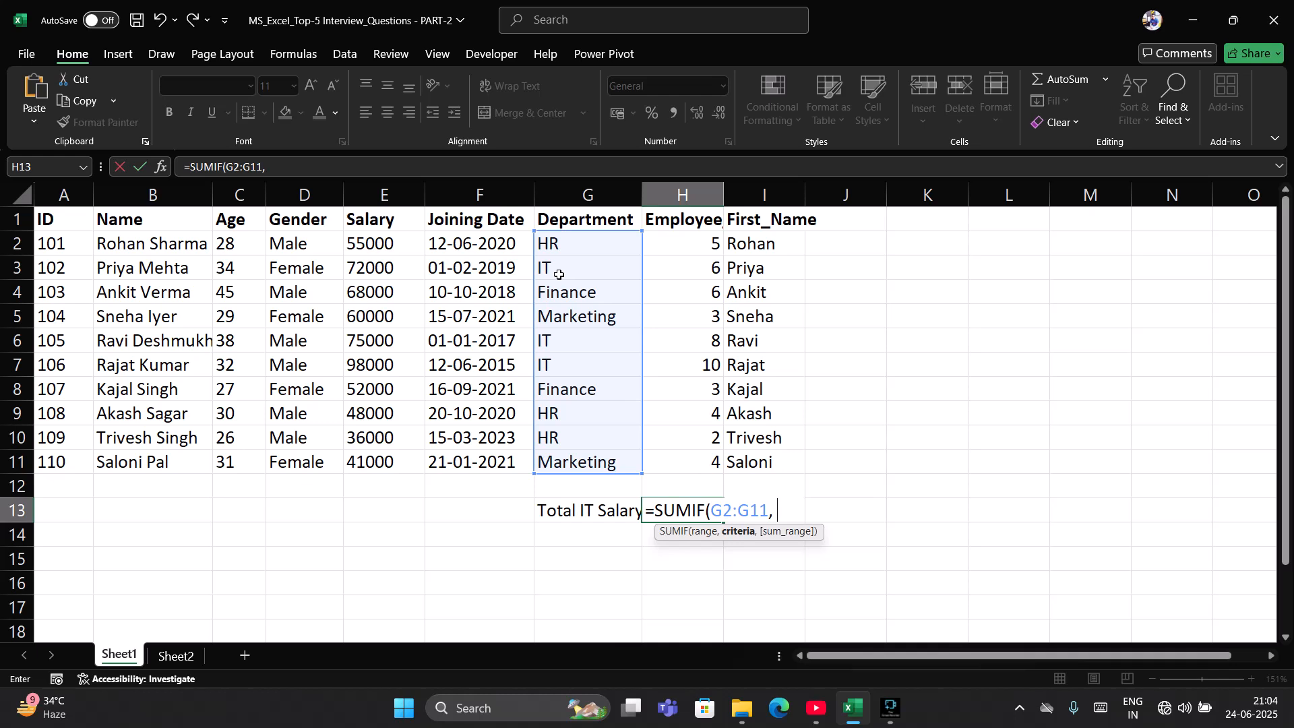
Complete the SUMIF formula in H13 with the criteria "IT" and the salary cells E2:E11 as the sum range.
{"action": "left_click", "coordinate": [353, 168]}
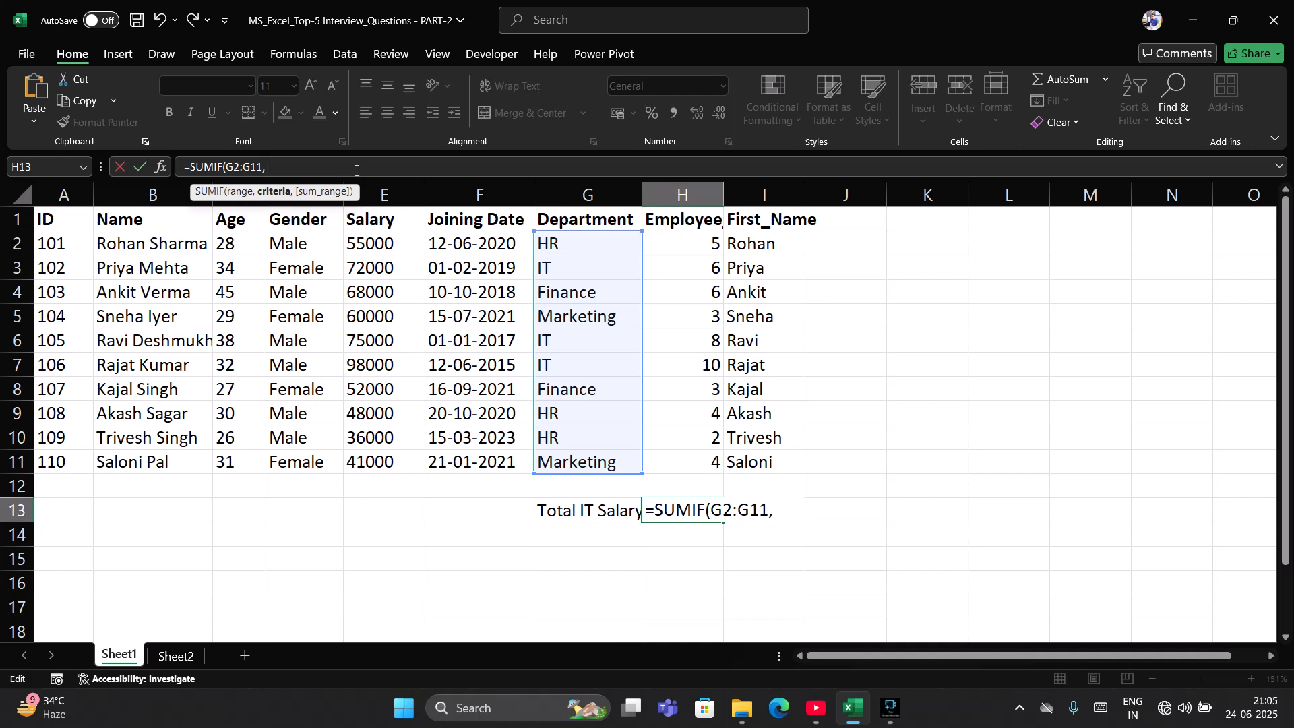
{"action": "type", "text": "\"IT"}
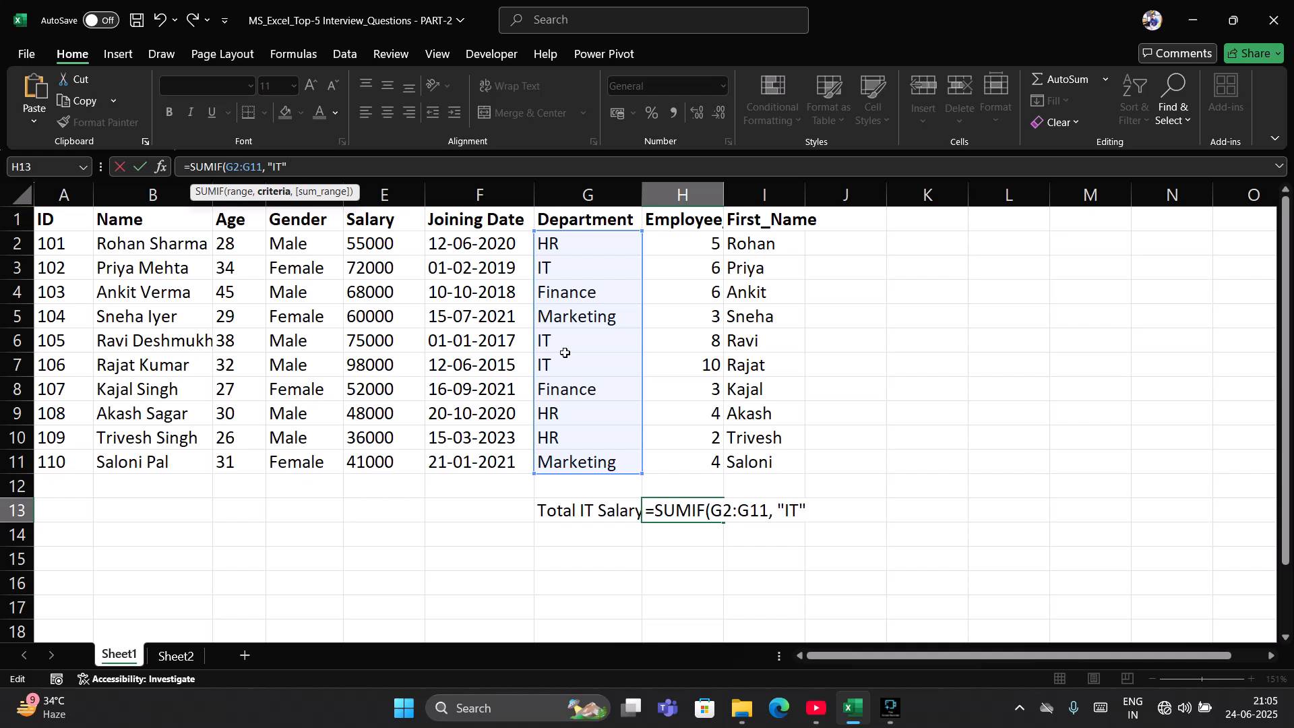
{"action": "type", "text": ","}
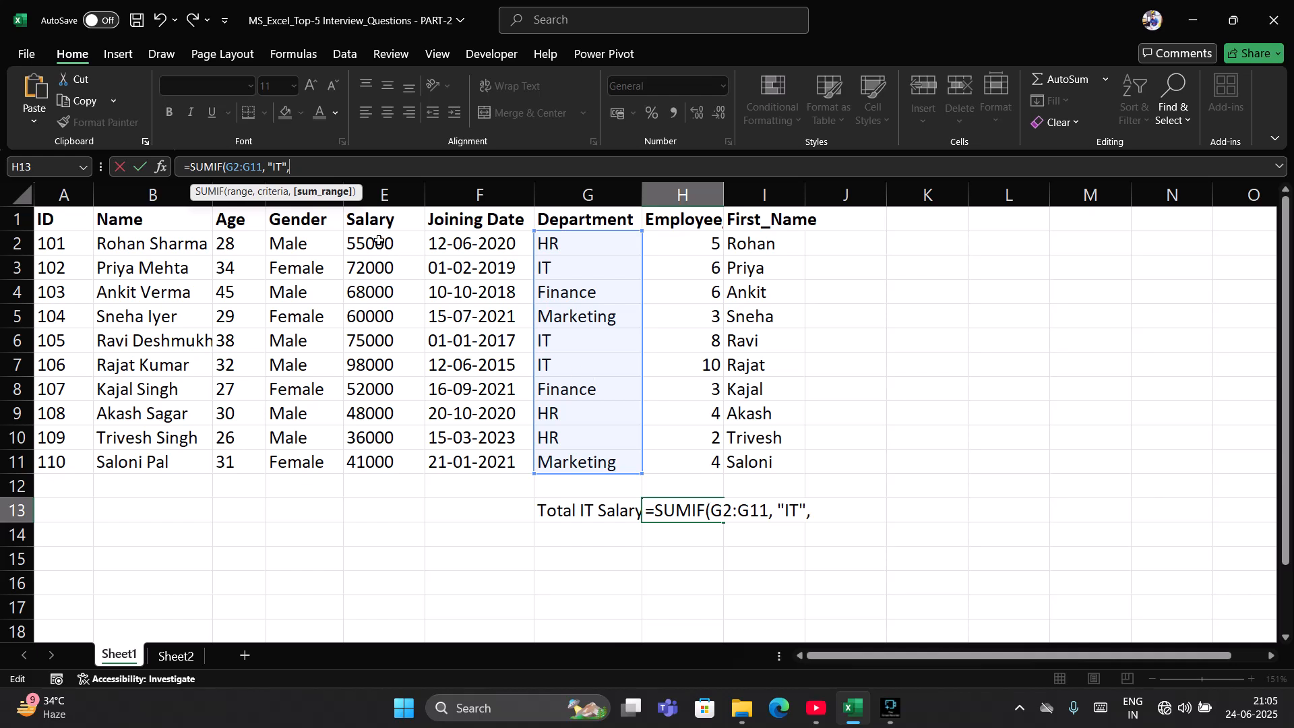
{"action": "left_click_drag", "start_coordinate": [379, 242], "coordinate": [381, 450]}
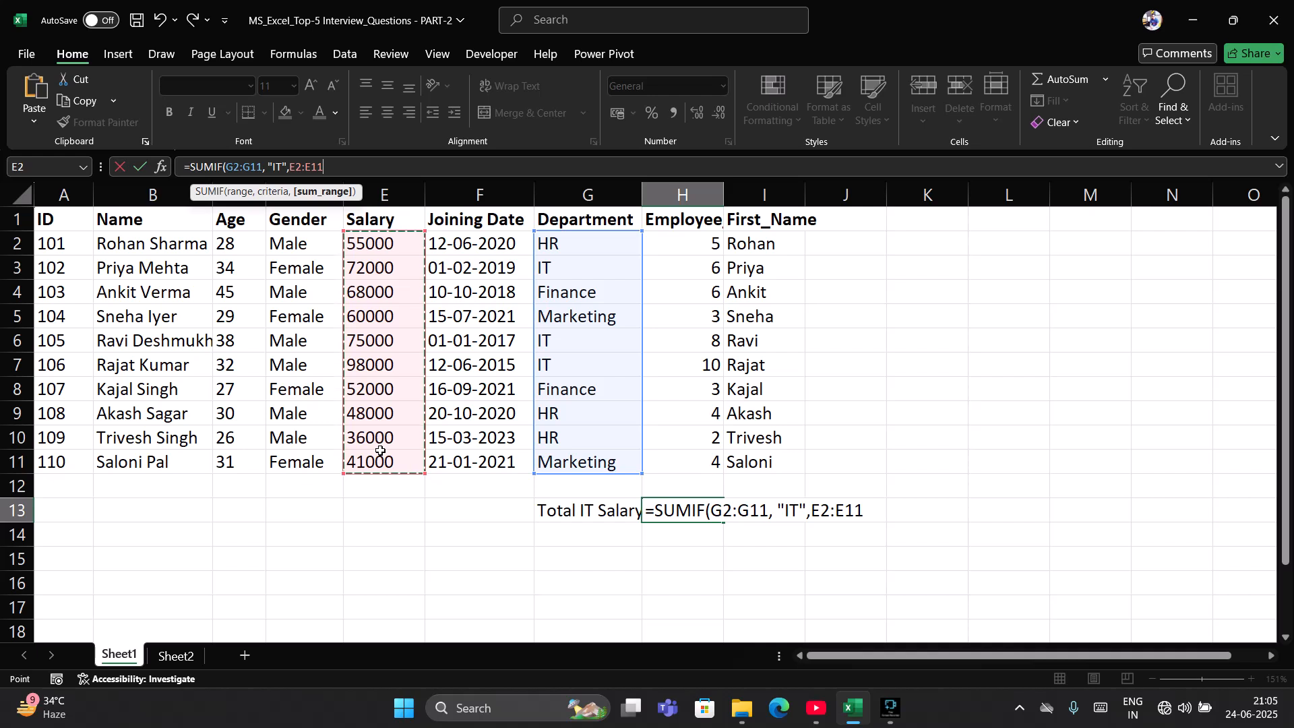
{"action": "type", "text": ")"}
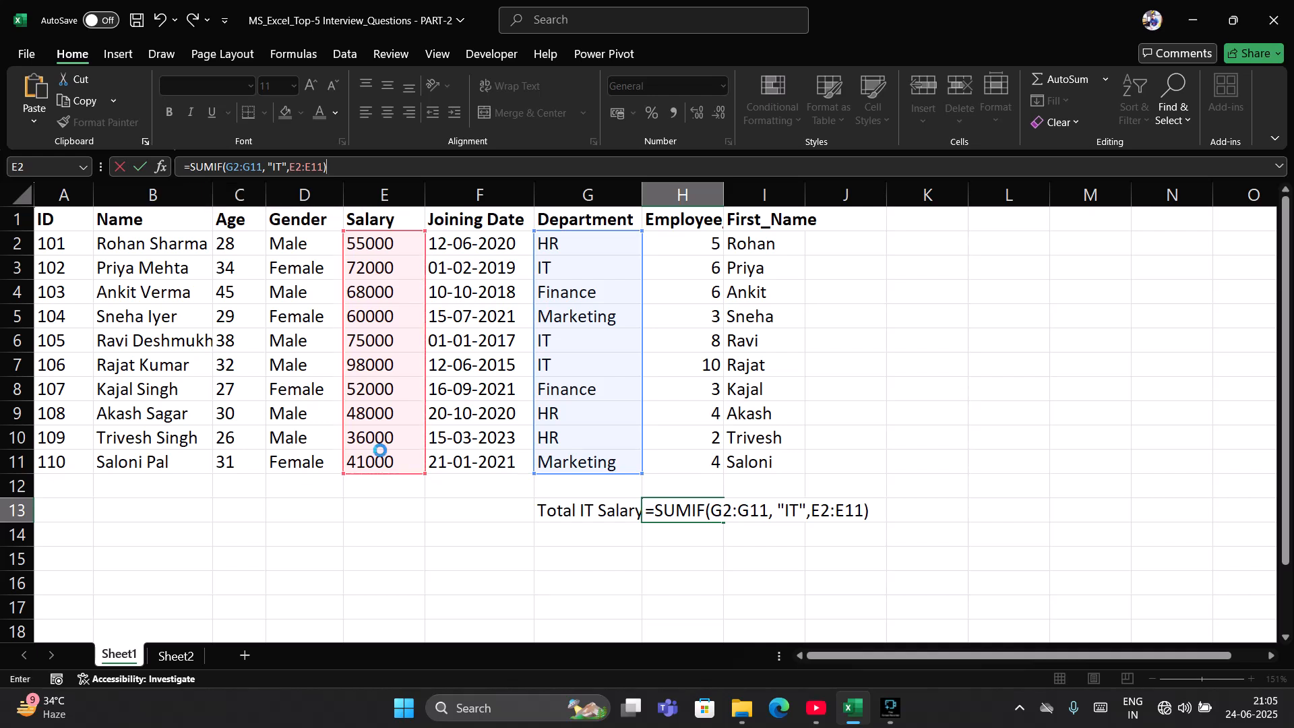
{"action": "key", "text": "Return"}
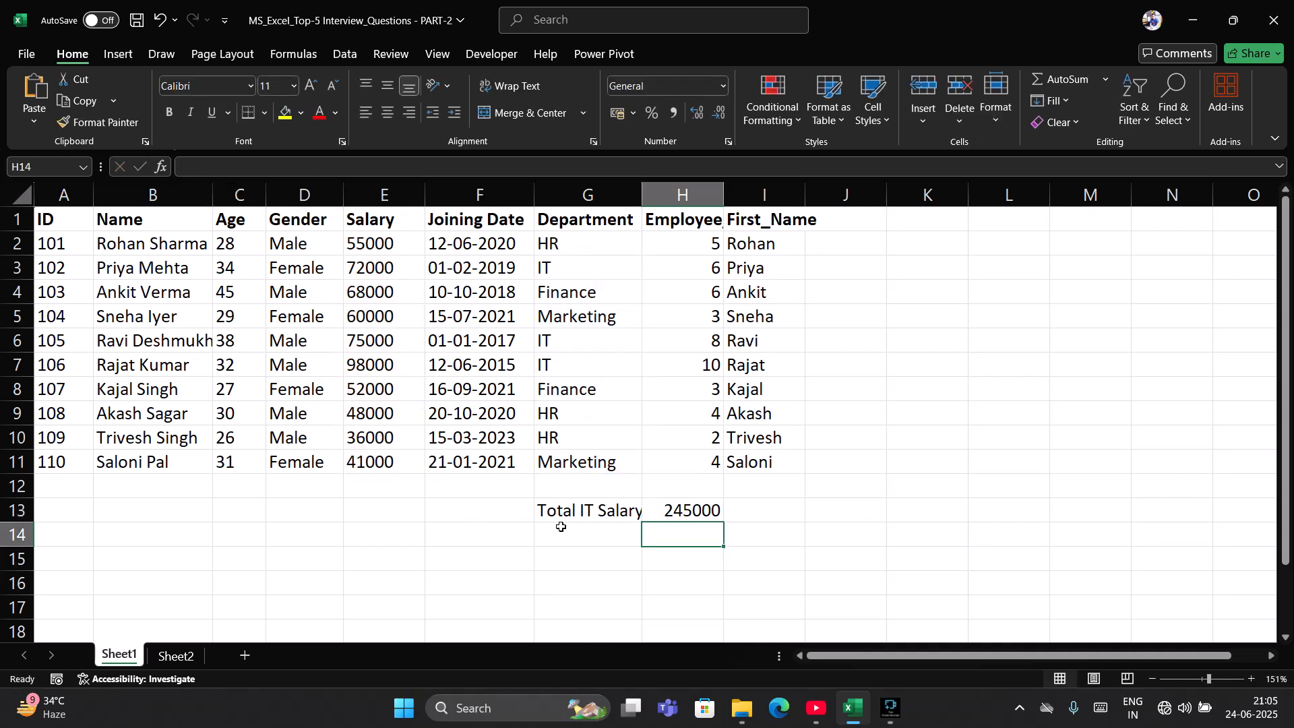
Widen column G to fit the "Total IT Salary" label and check the SUMIF formula in H13.
{"action": "left_click", "coordinate": [594, 507]}
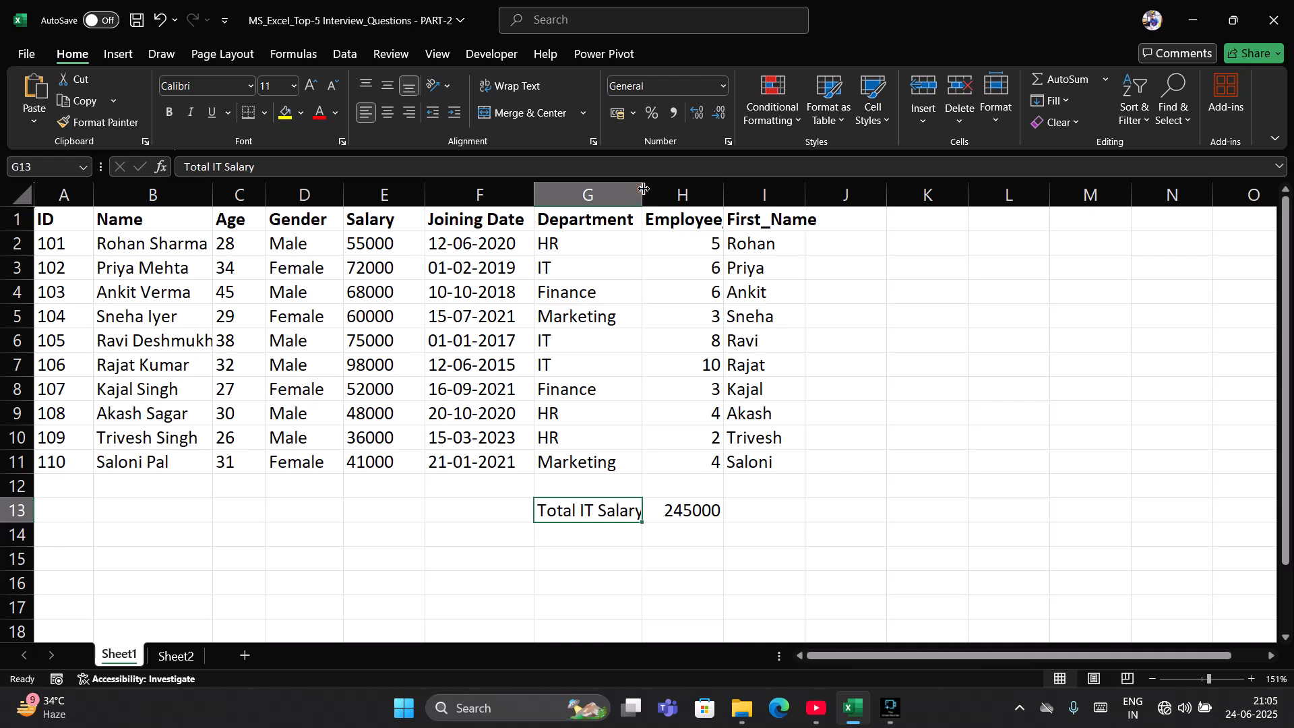
{"action": "left_click_drag", "start_coordinate": [642, 192], "coordinate": [653, 188]}
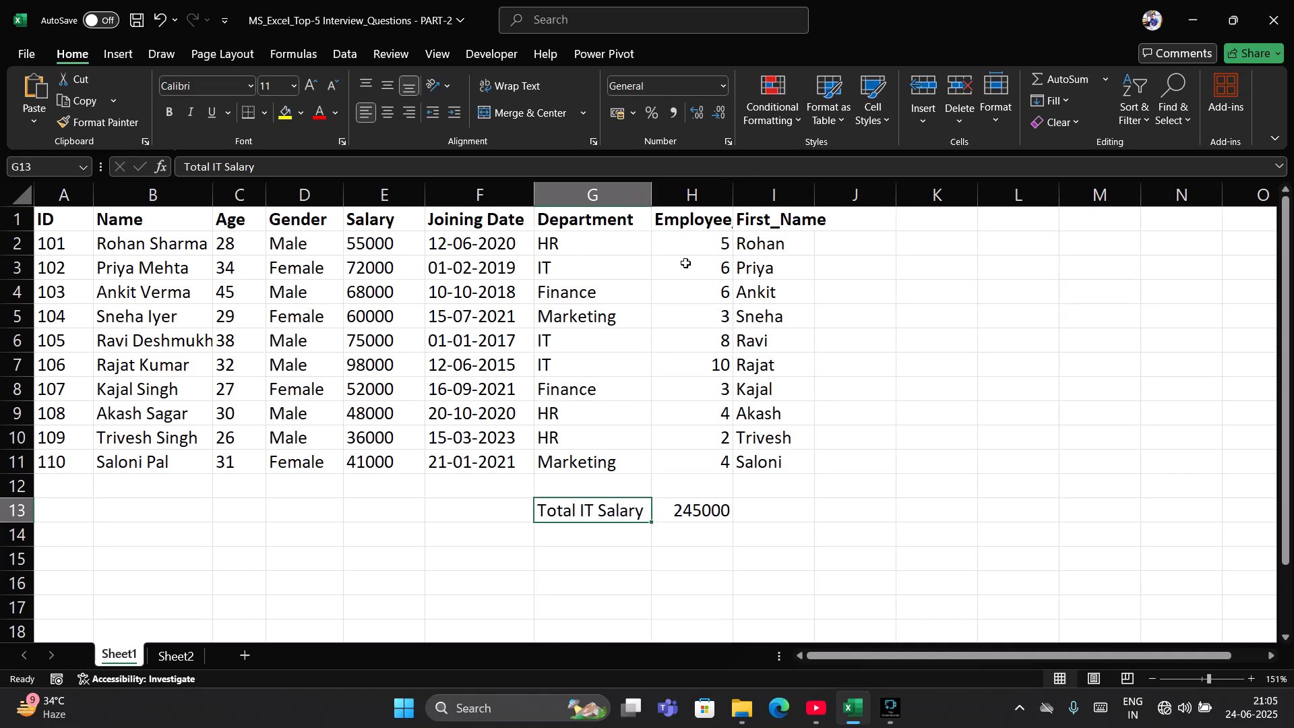
{"action": "left_click", "coordinate": [686, 507]}
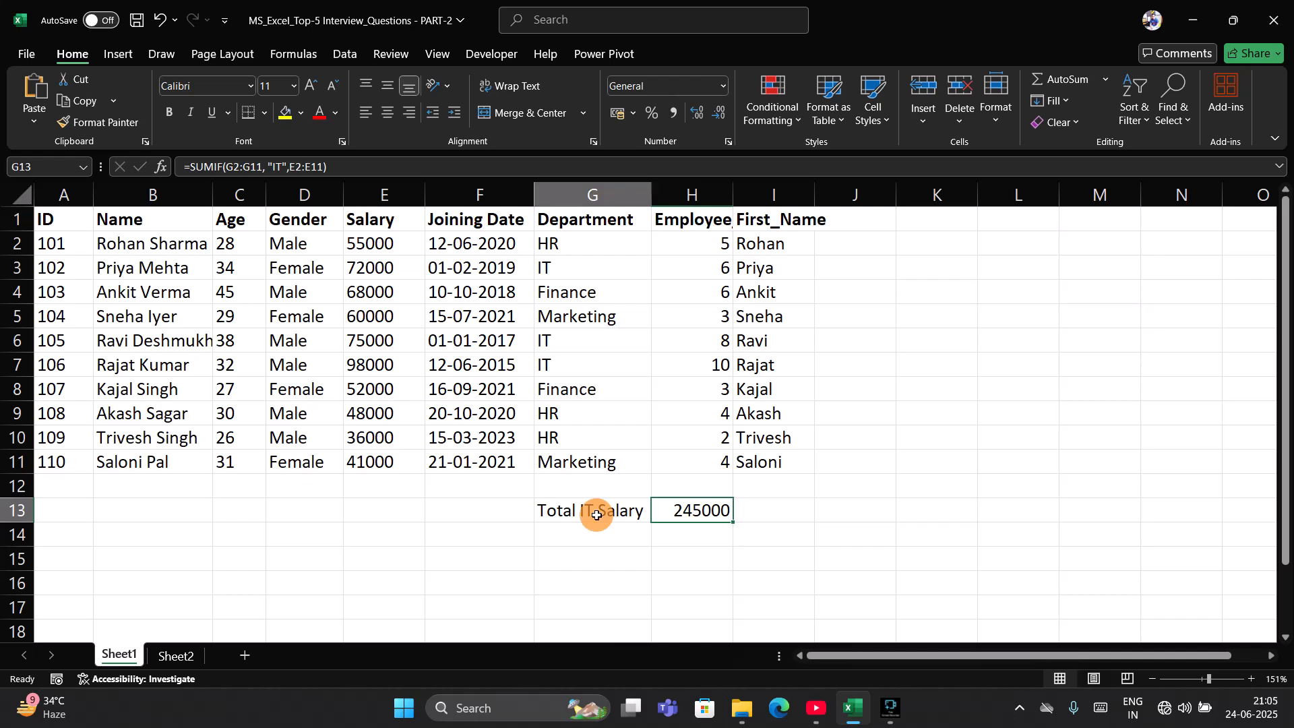
{"action": "left_click_drag", "start_coordinate": [592, 511], "coordinate": [689, 514]}
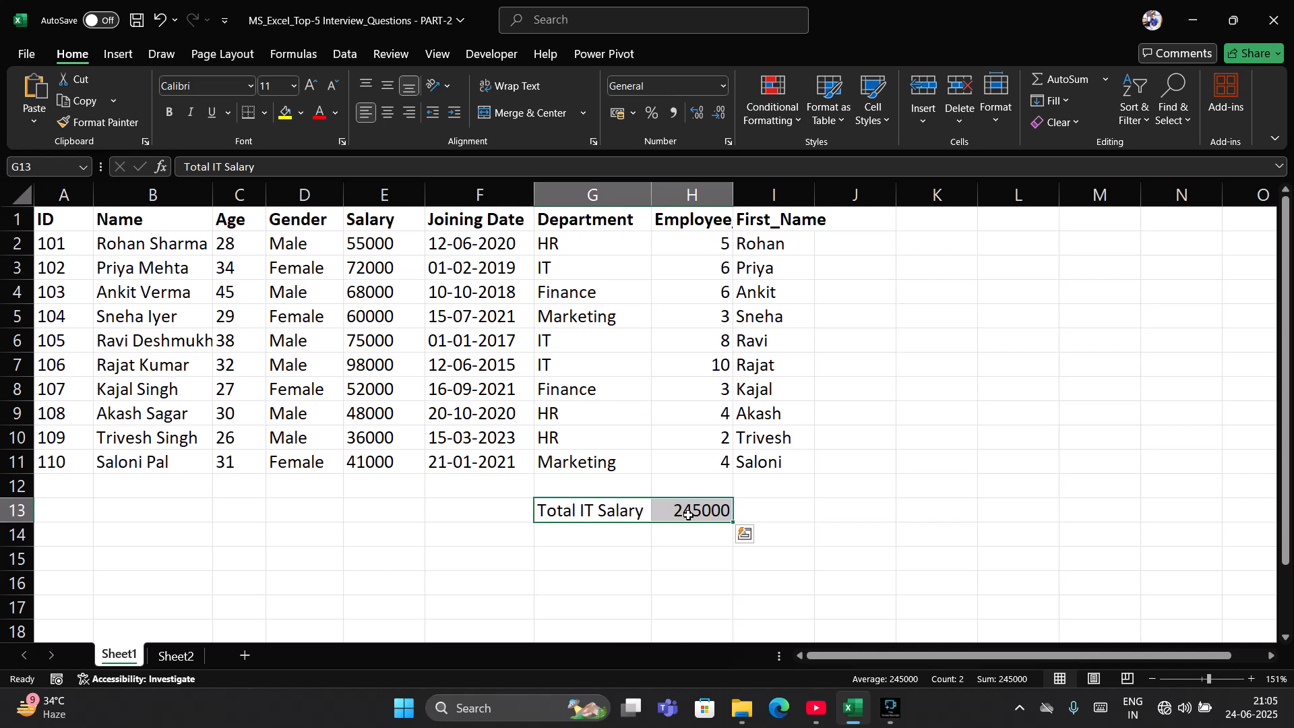
{"action": "left_click", "coordinate": [655, 538]}
Read the fourth interview question on Sheet2, about marking employees who earn more than ₹70,000 as "High Earner".
{"action": "key", "text": "ctrl+Page_Down"}
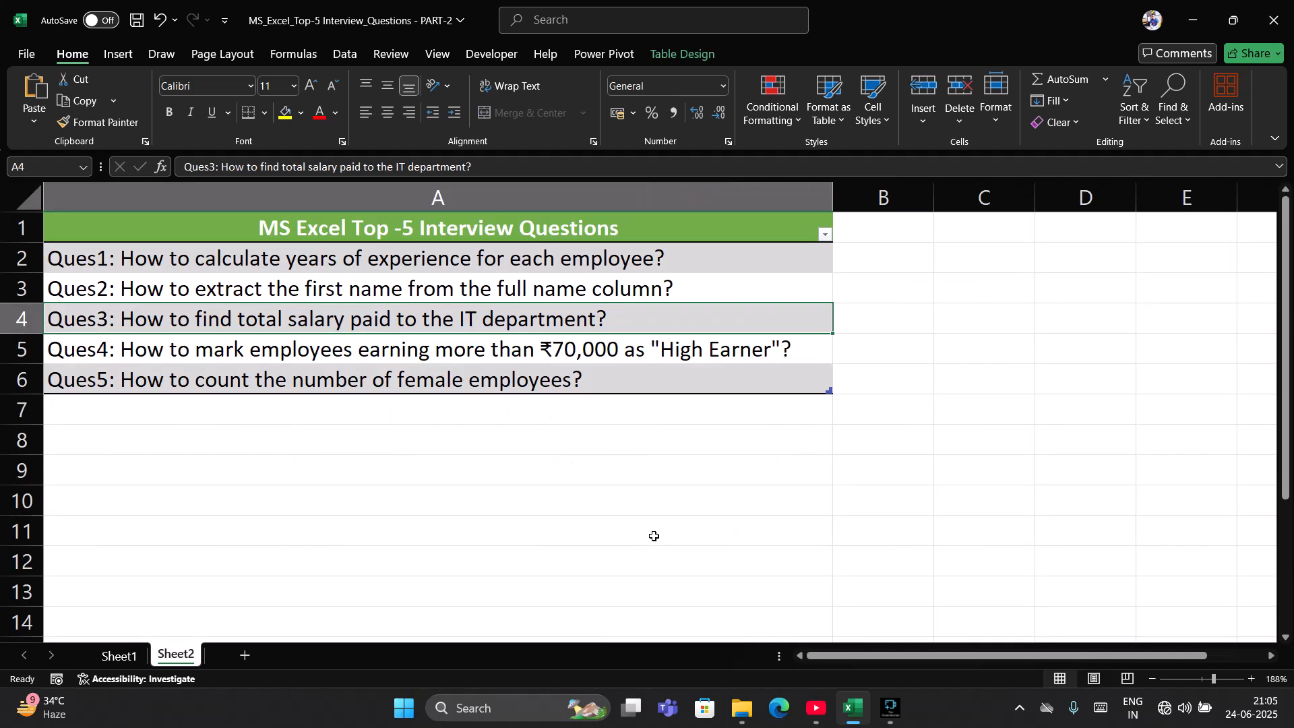
{"action": "left_click", "coordinate": [282, 344]}
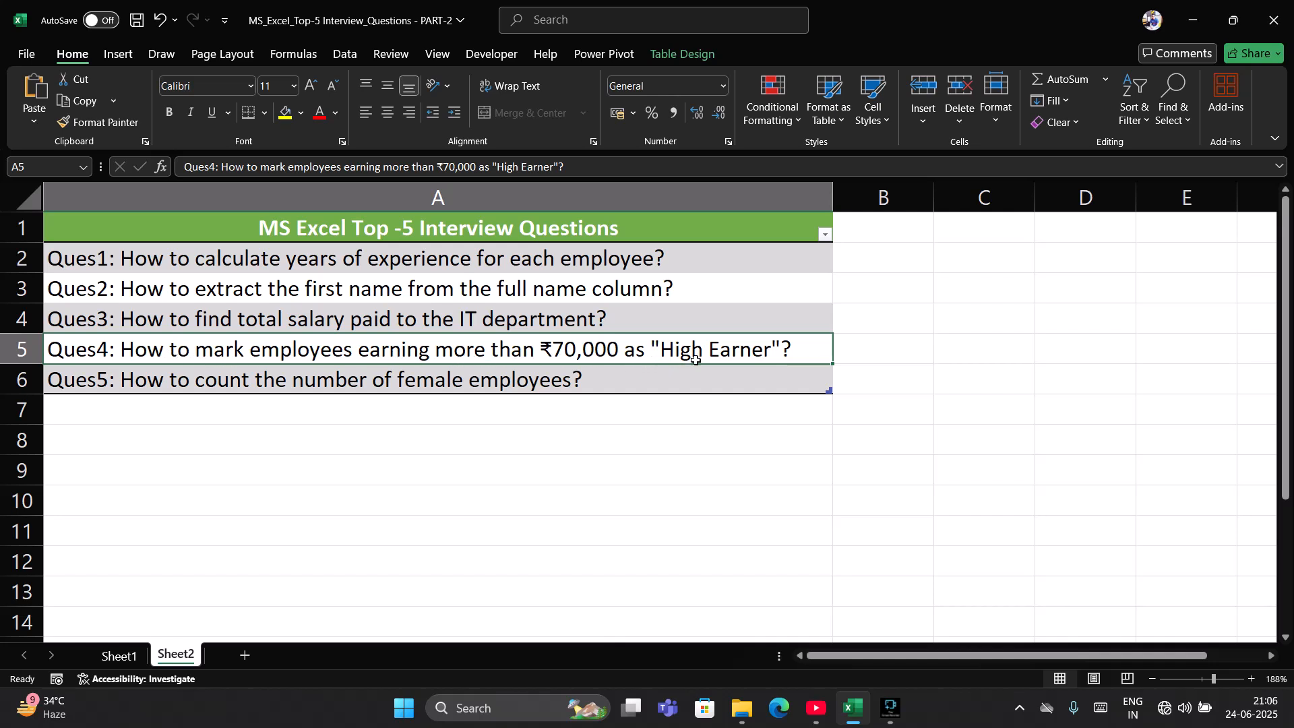
{"action": "left_click", "coordinate": [463, 379]}
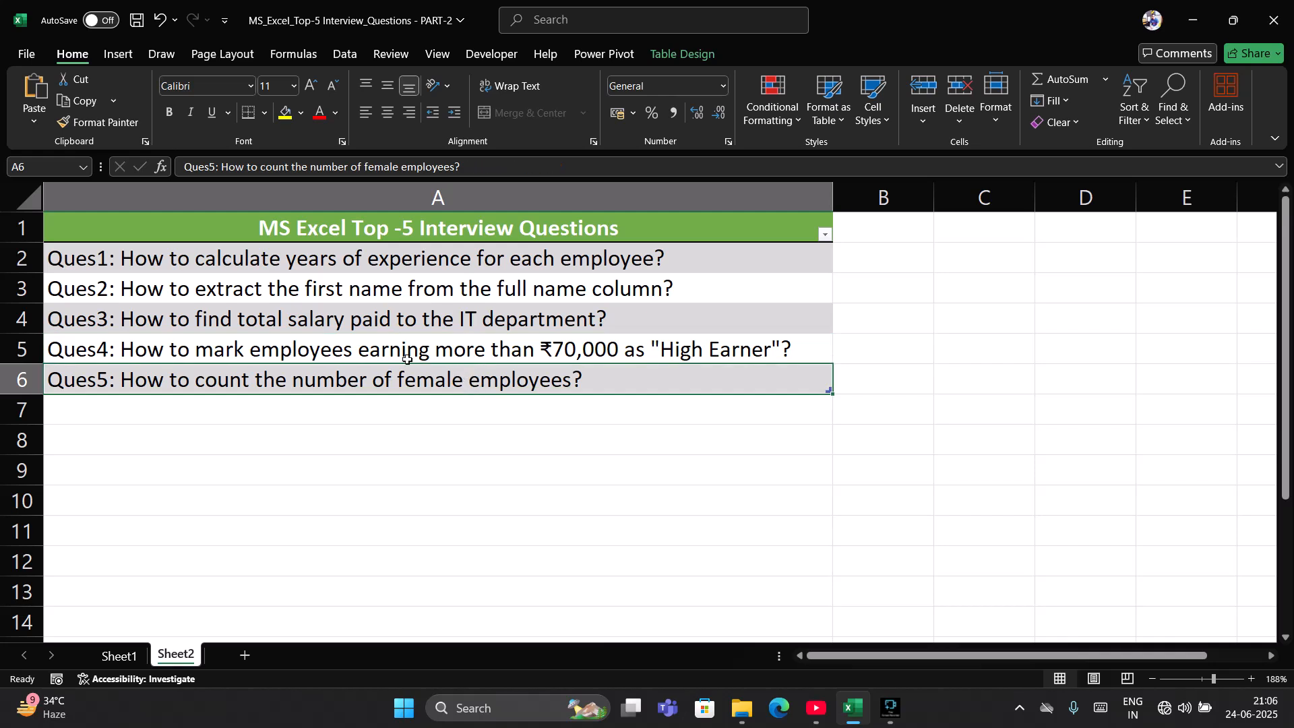
{"action": "left_click", "coordinate": [353, 345]}
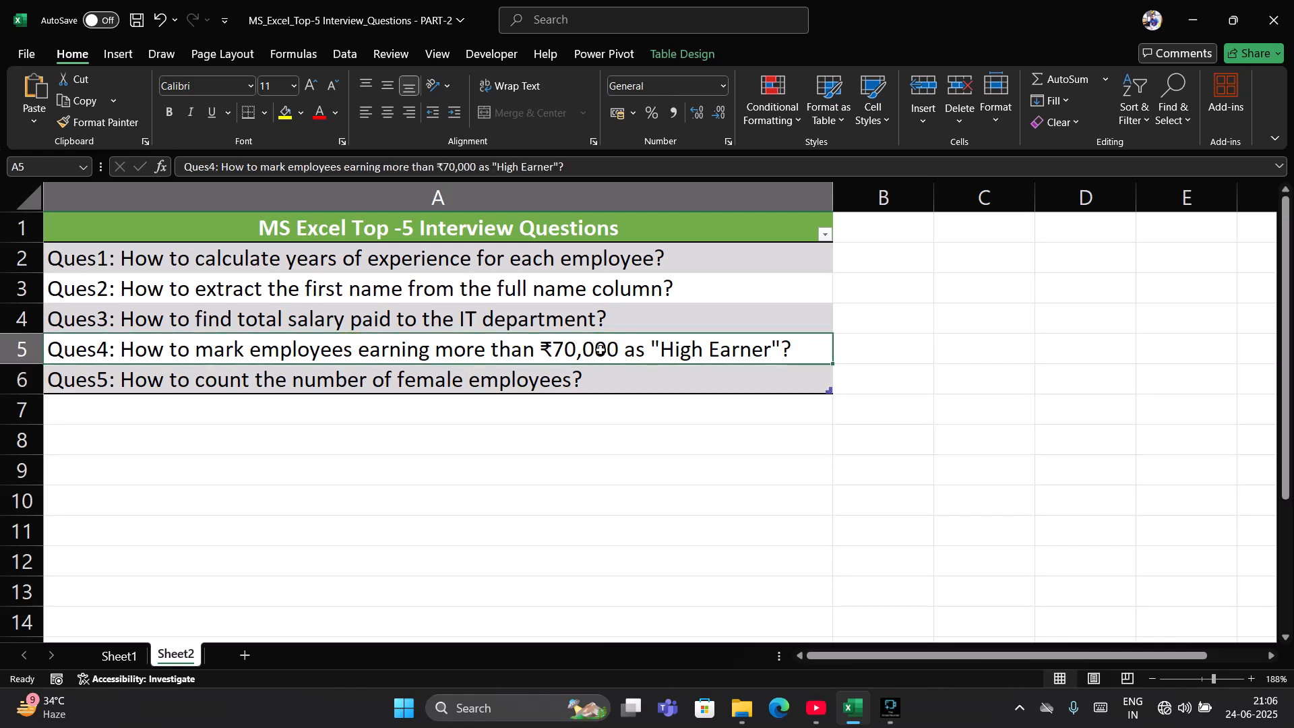
{"action": "left_click", "coordinate": [695, 350]}
Enter the column heading "Higer_Salary_Above_70k" in cell J1 of Sheet1.
{"action": "left_click", "coordinate": [119, 654]}
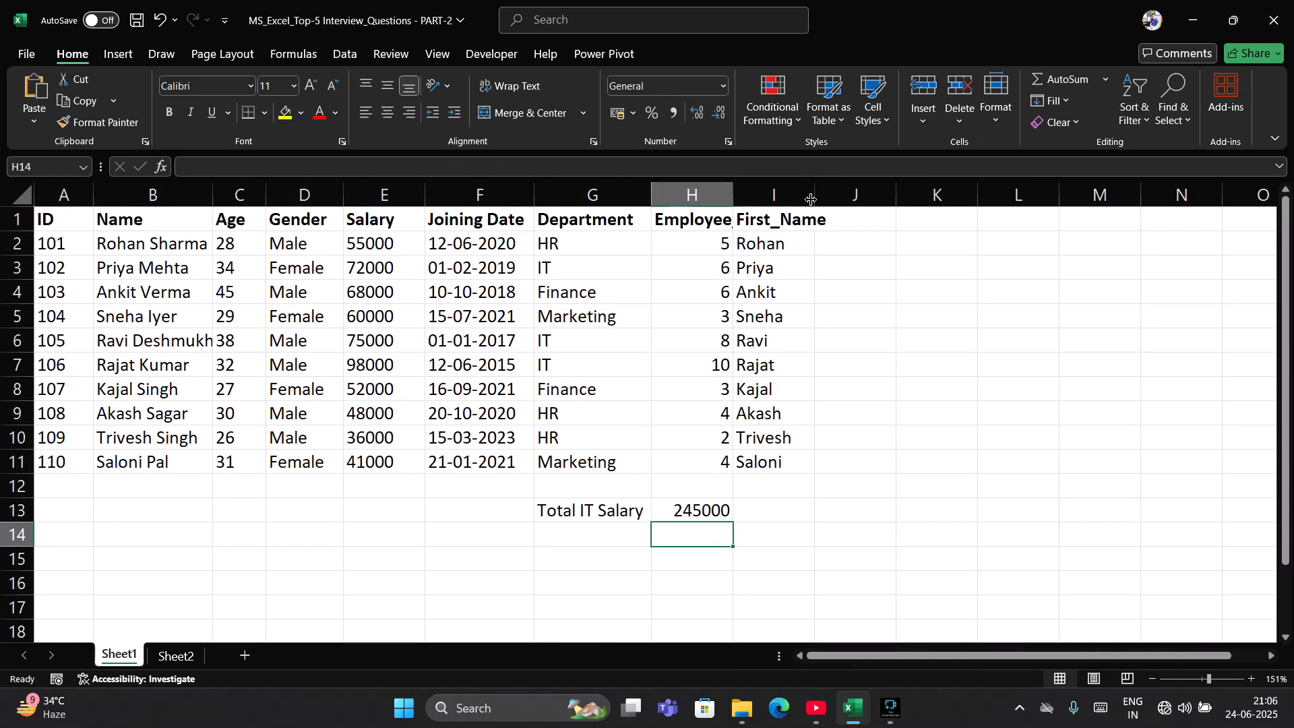
{"action": "left_click", "coordinate": [833, 213]}
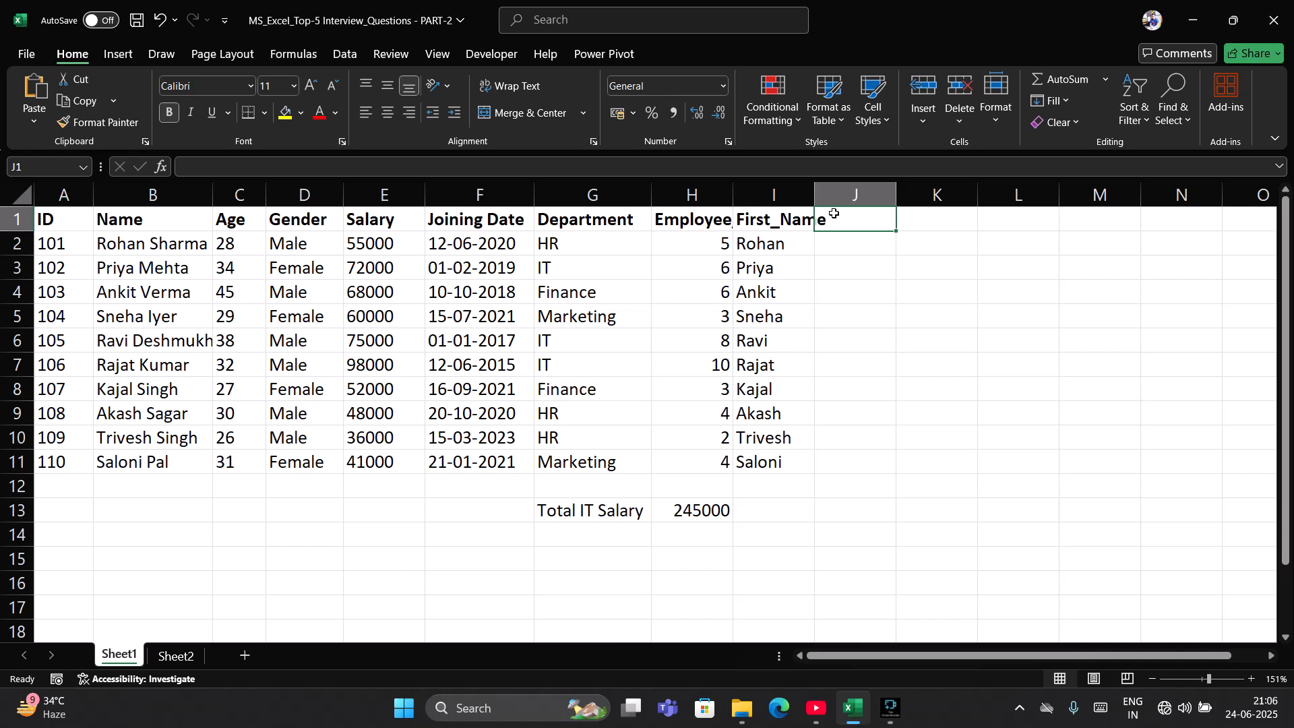
{"action": "left_click", "coordinate": [834, 213]}
{"action": "type", "text": "hlG"}
{"action": "key", "text": "BackSpace"}
{"action": "key", "text": "BackSpace"}
{"action": "key", "text": "BackSpace"}
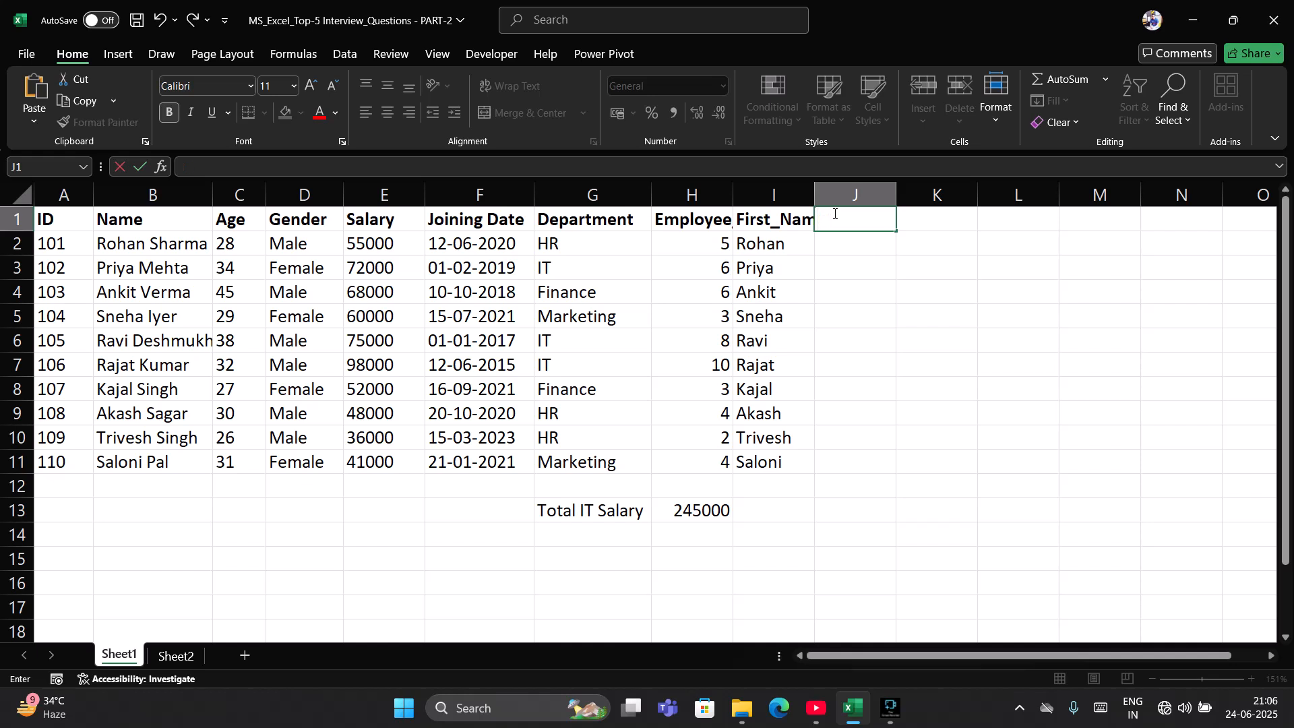
{"action": "type", "text": "Higer"}
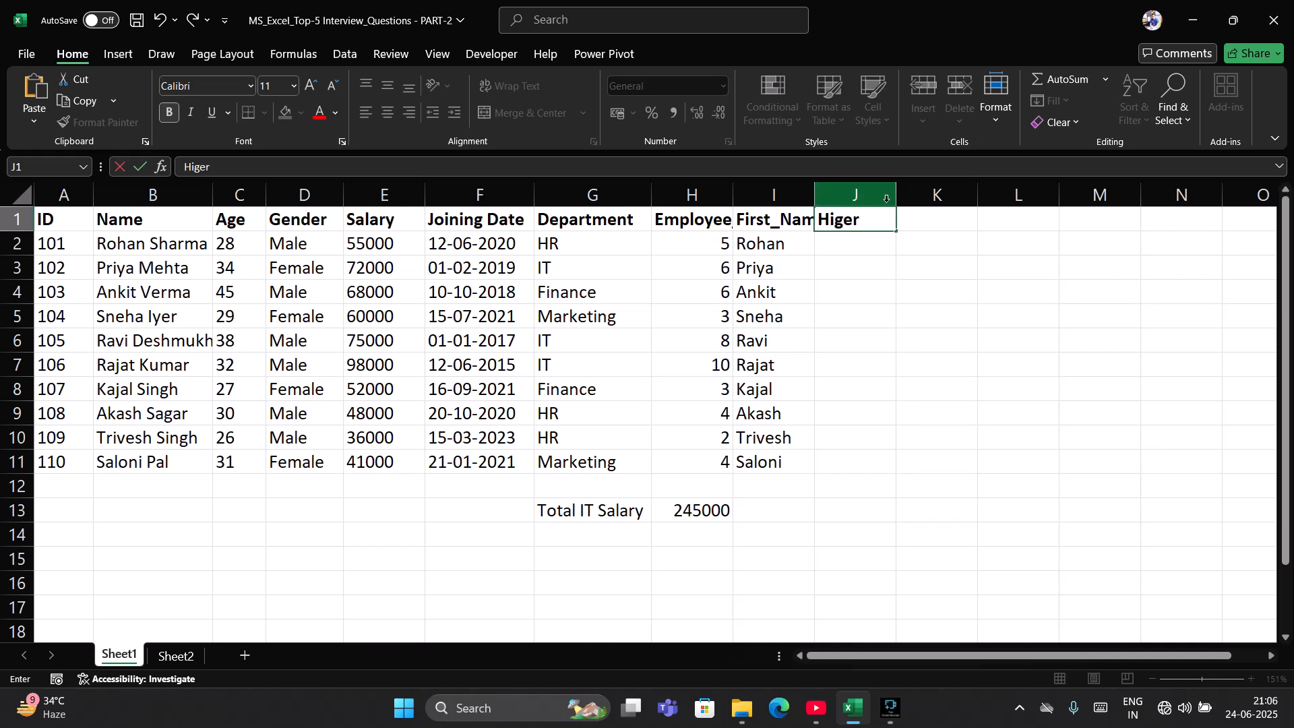
{"action": "type", "text": " Sa"}
{"action": "key", "text": "BackSpace"}
{"action": "key", "text": "BackSpace"}
{"action": "key", "text": "BackSpace"}
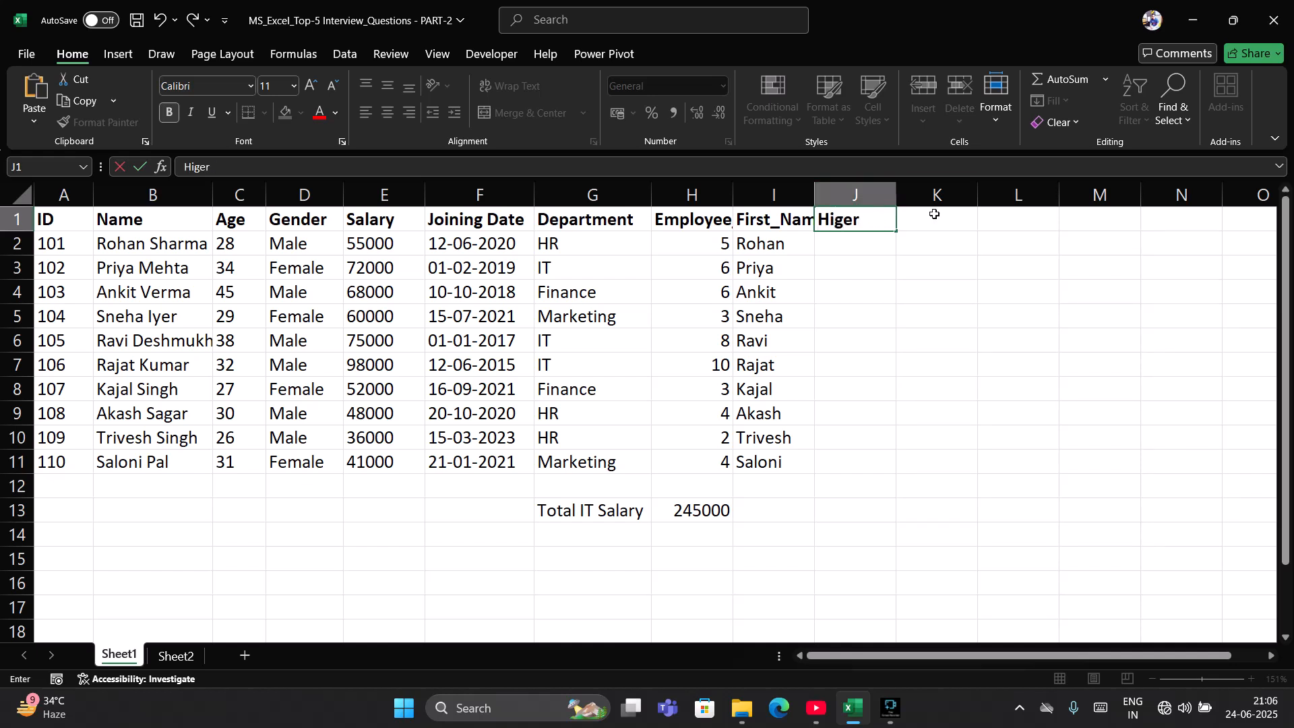
{"action": "type", "text": "_Salary_Ea"}
{"action": "key", "text": "BackSpace"}
{"action": "key", "text": "BackSpace"}
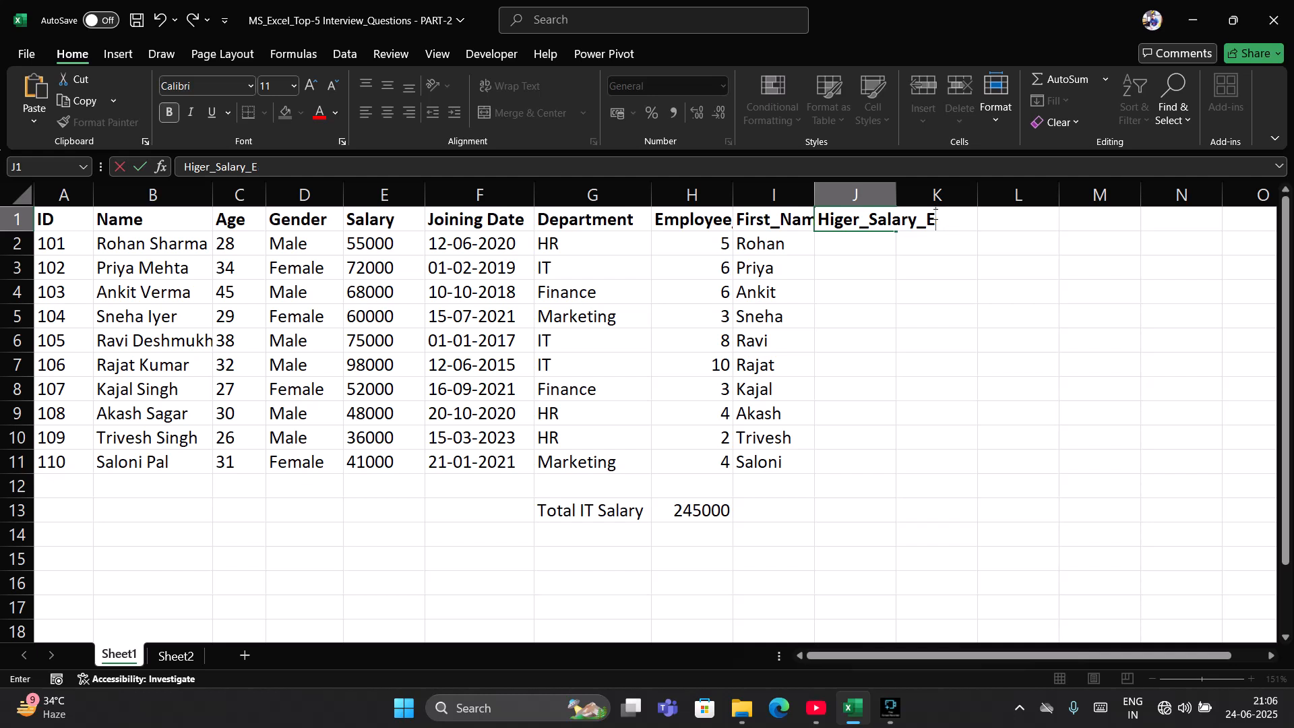
{"action": "type", "text": "Above_70k"}
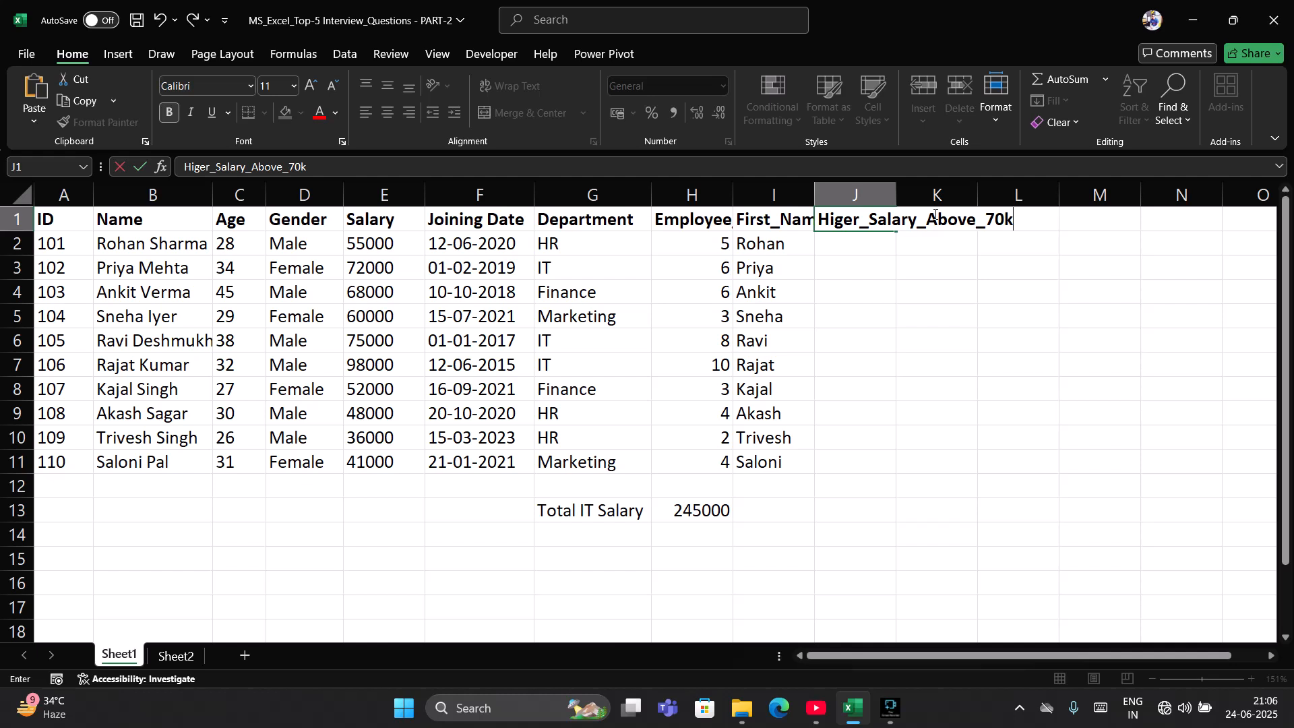
{"action": "key", "text": "Return"}
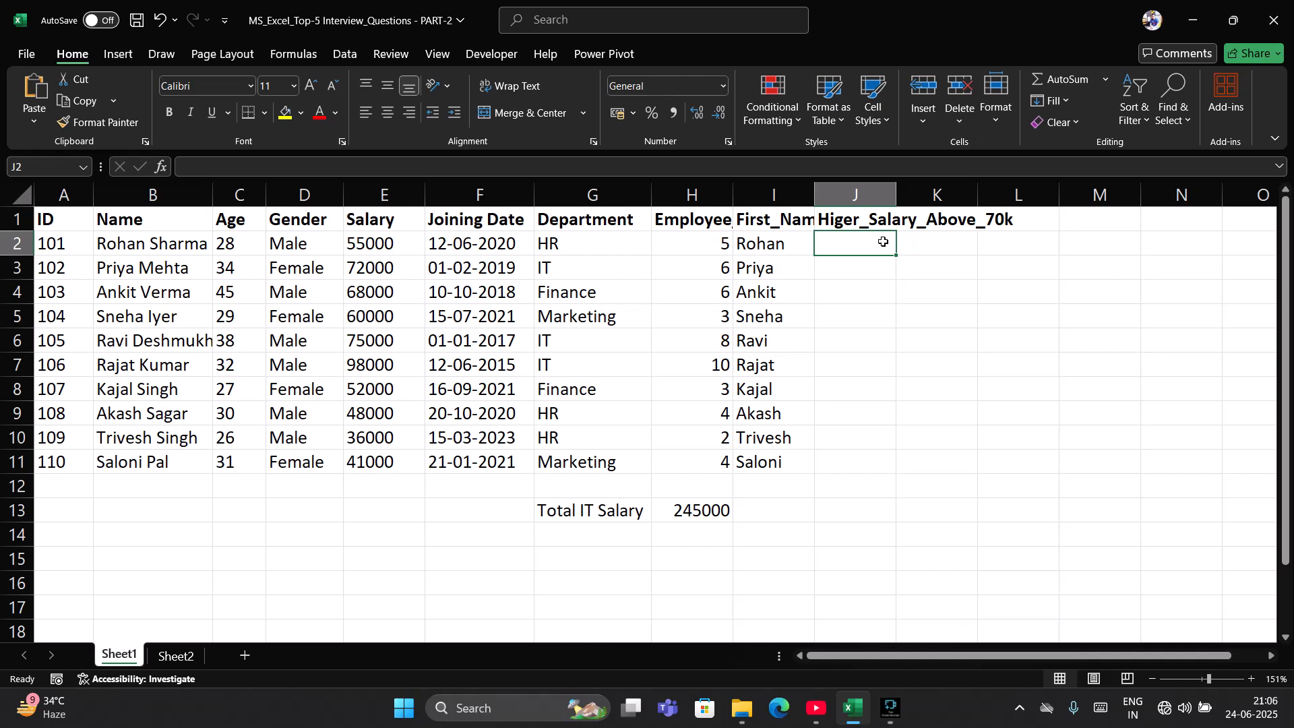
Recheck the fourth question on Sheet2 and start an IF formula in J2 of Sheet1 with the logical test E2 > 70000.
{"action": "left_click", "coordinate": [173, 654]}
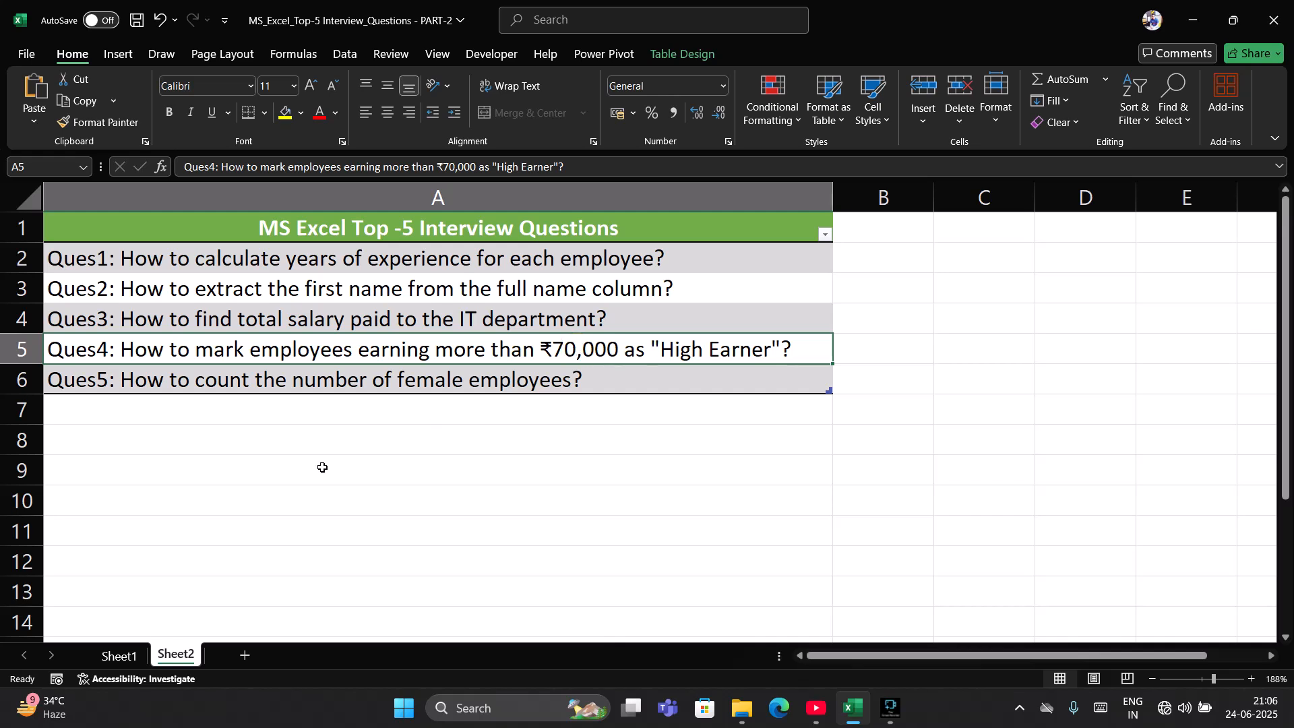
{"action": "left_click", "coordinate": [109, 657]}
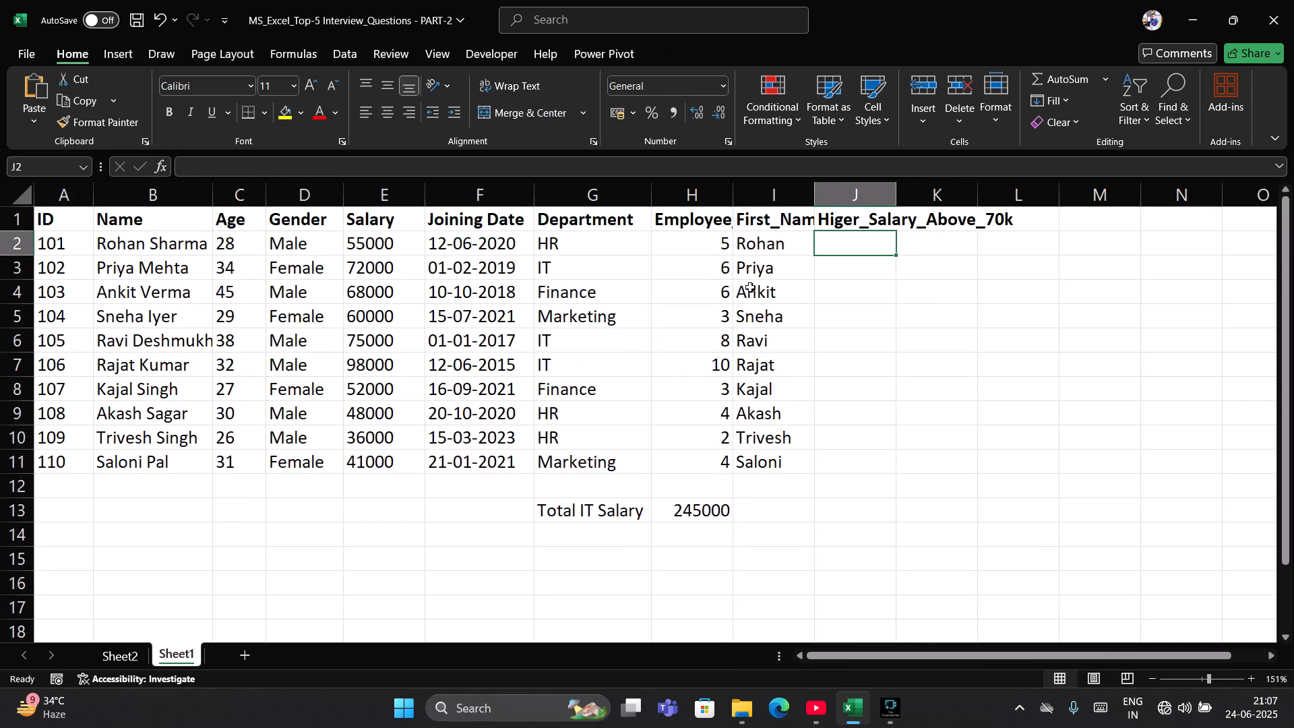
{"action": "left_click", "coordinate": [849, 245]}
{"action": "type", "text": "="}
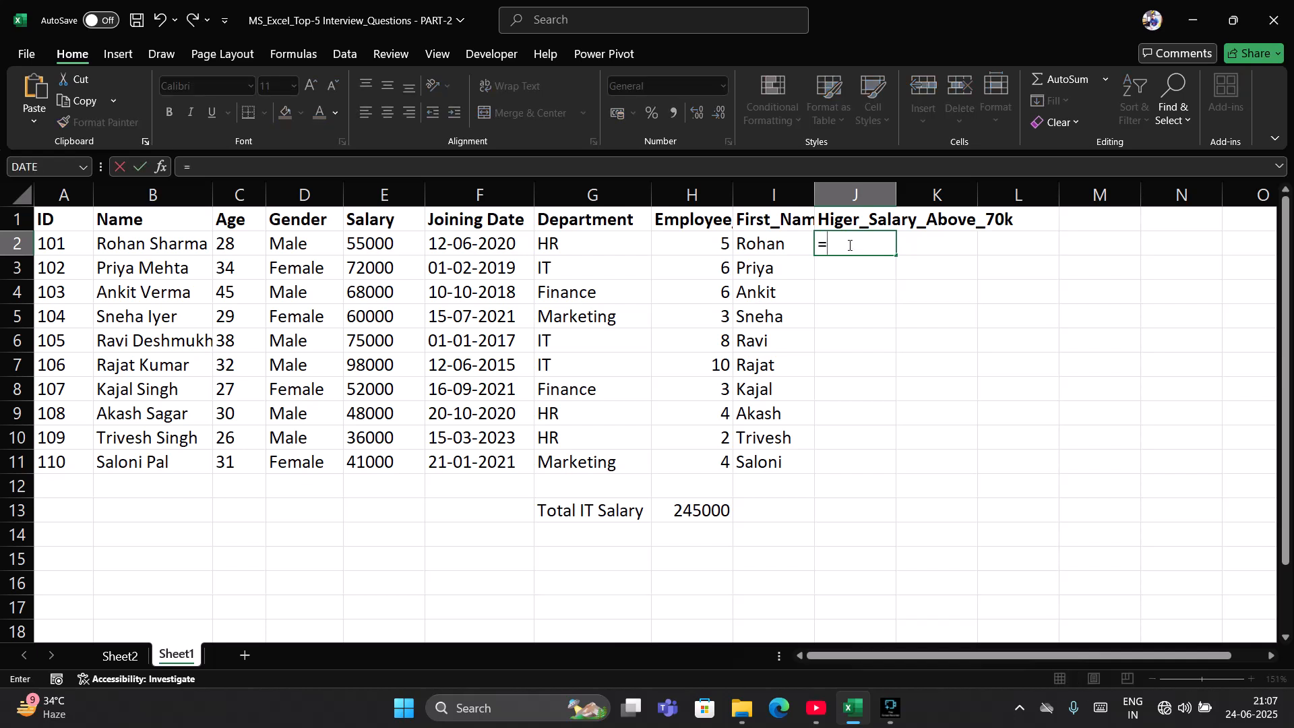
{"action": "key", "text": "Tab"}
{"action": "key", "text": "Left"}
{"action": "left_click", "coordinate": [849, 245]}
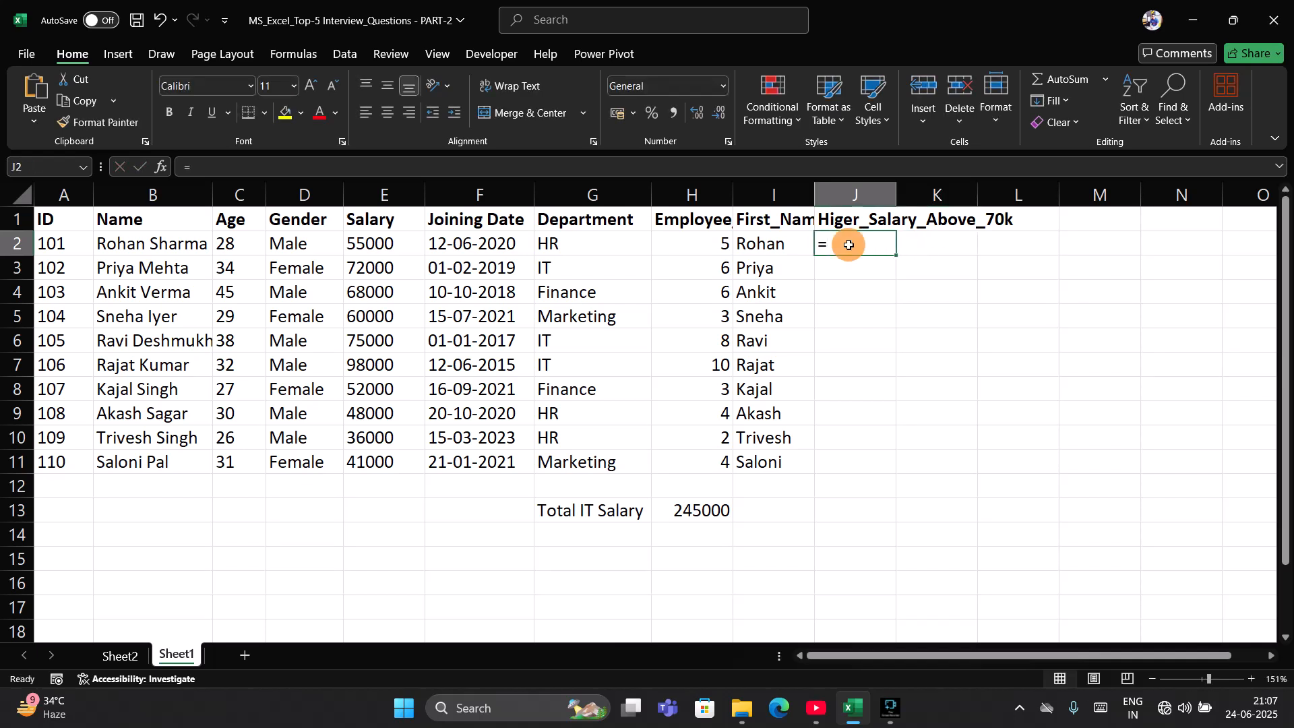
{"action": "left_click", "coordinate": [849, 245]}
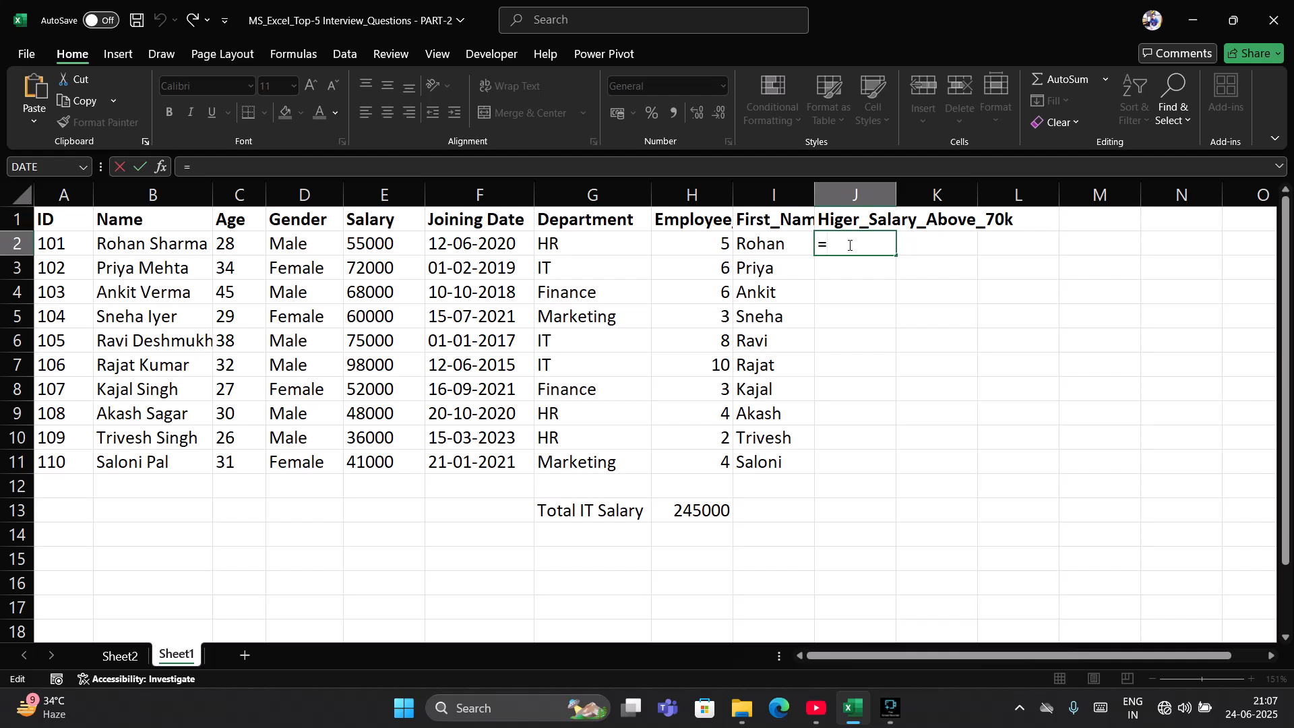
{"action": "type", "text": "if"}
{"action": "key", "text": "Tab"}
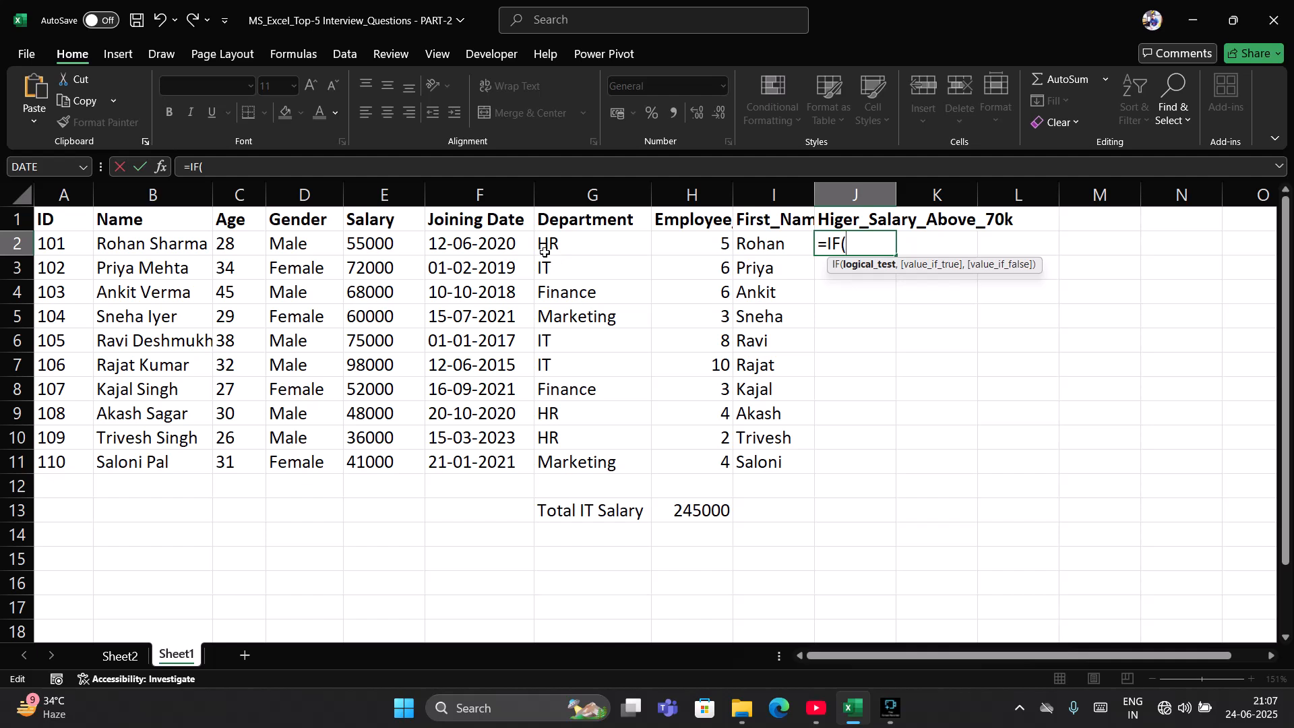
{"action": "left_click", "coordinate": [374, 244]}
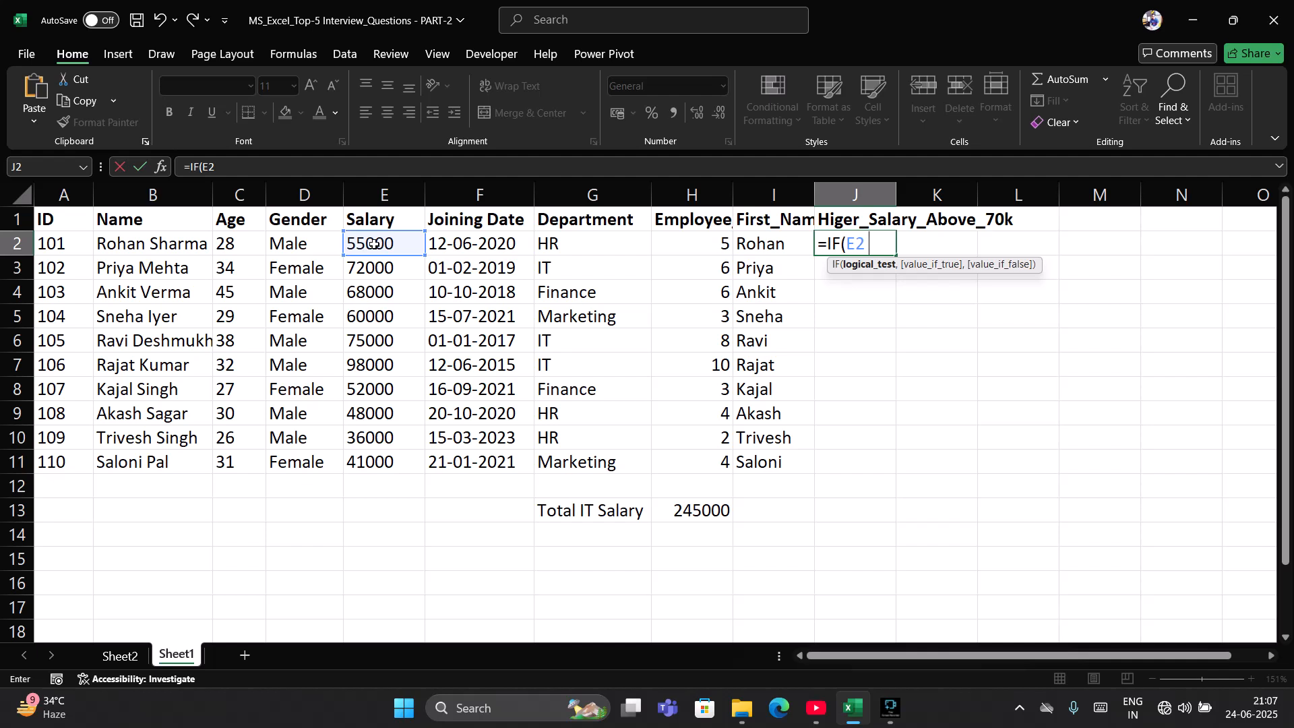
{"action": "type", "text": "> 7000"}
{"action": "type", "text": "0"}
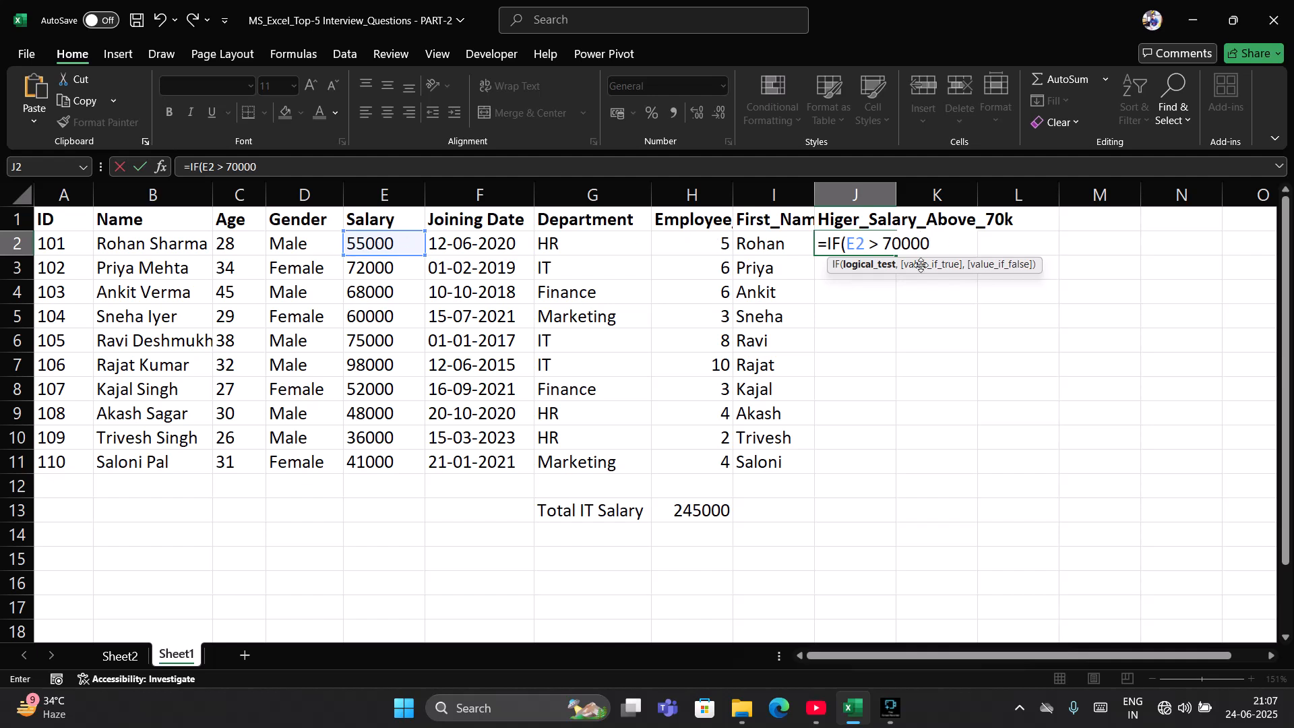
{"action": "type", "text": ","}
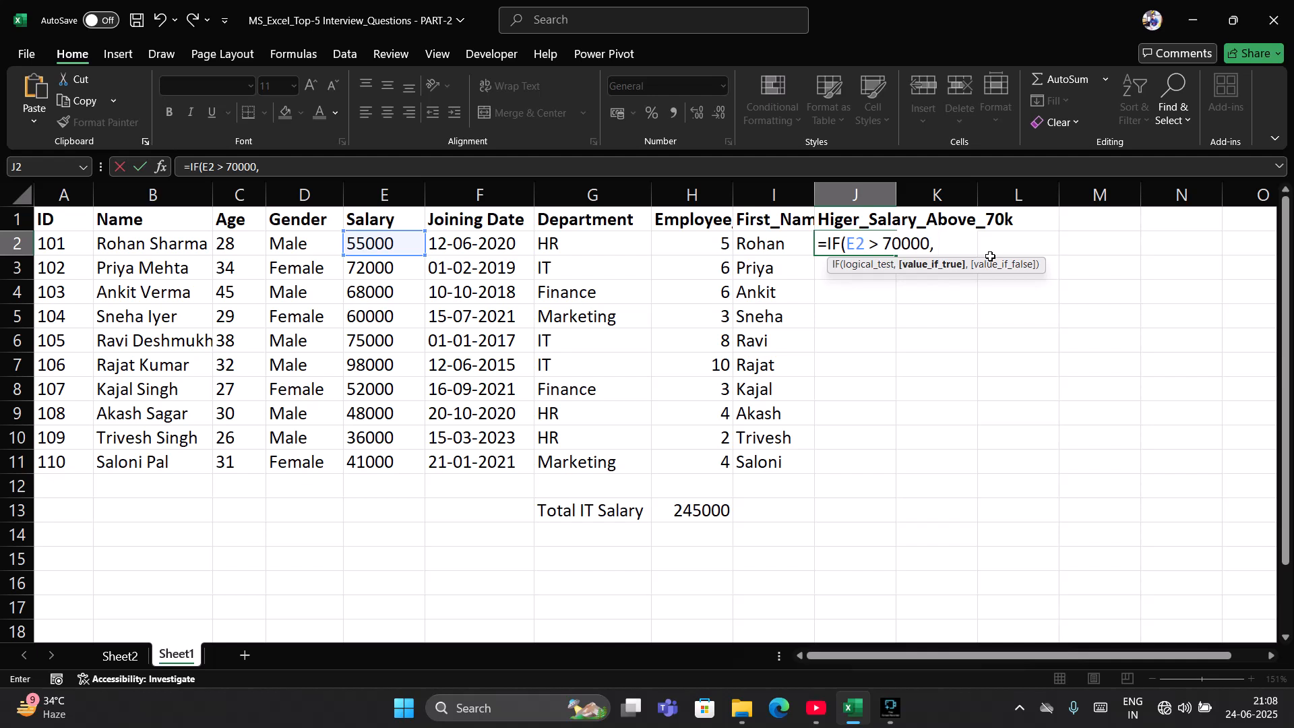
Complete the IF formula in J2 with "High_Earner" if true and "Regular" if false, and fill it down to J11.
{"action": "type", "text": "\"High_Earner"}
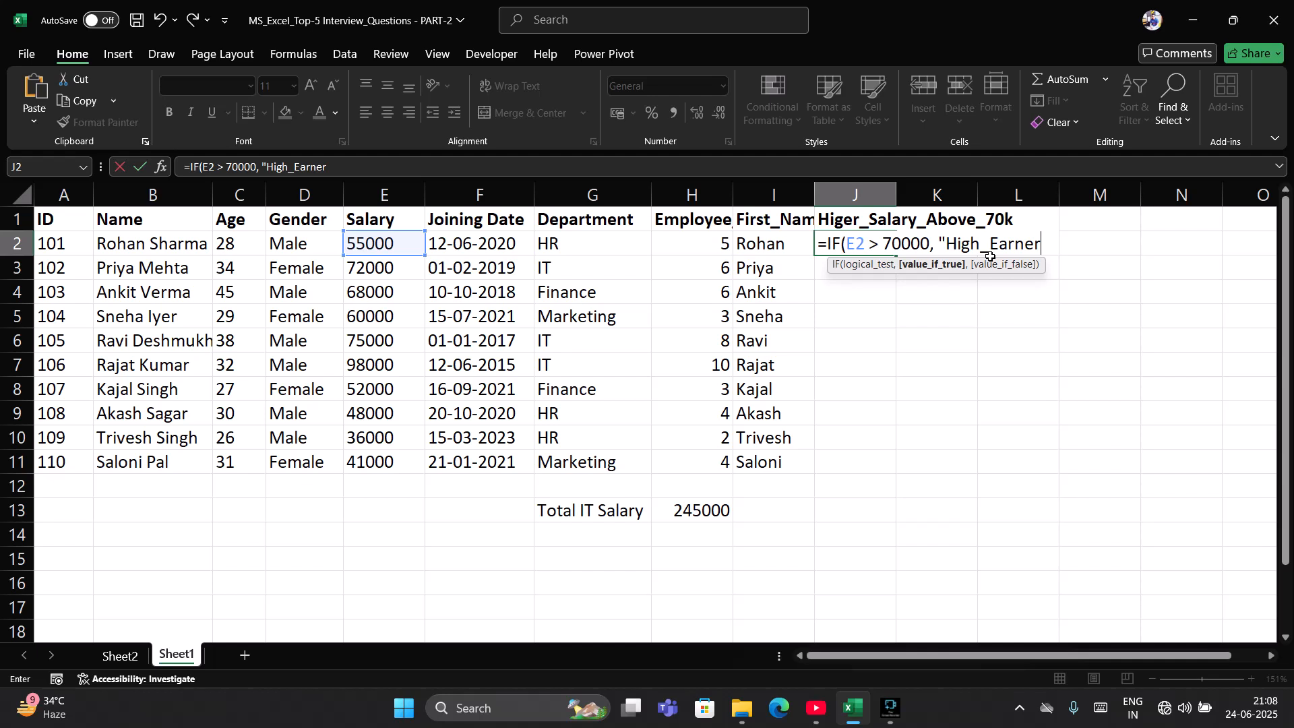
{"action": "type", "text": "\","}
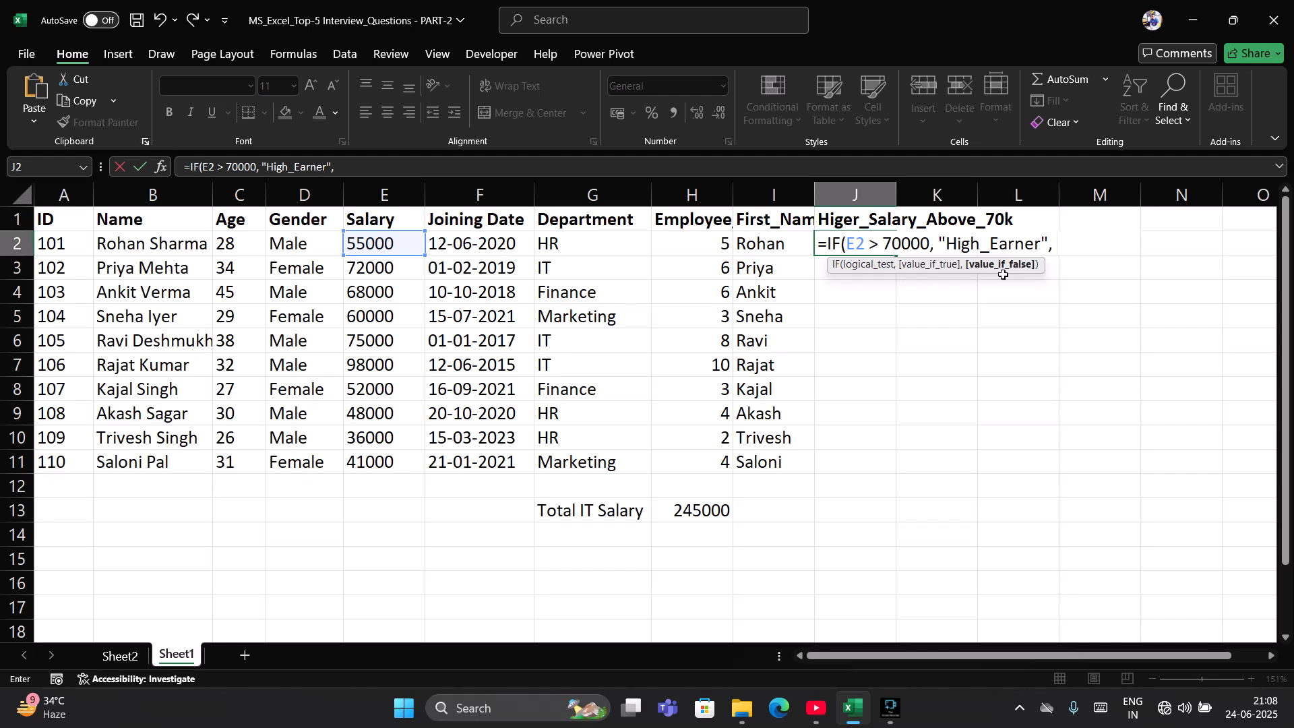
{"action": "type", "text": "\"\""}
{"action": "key", "text": "BackSpace"}
{"action": "type", "text": "\"Regular\""}
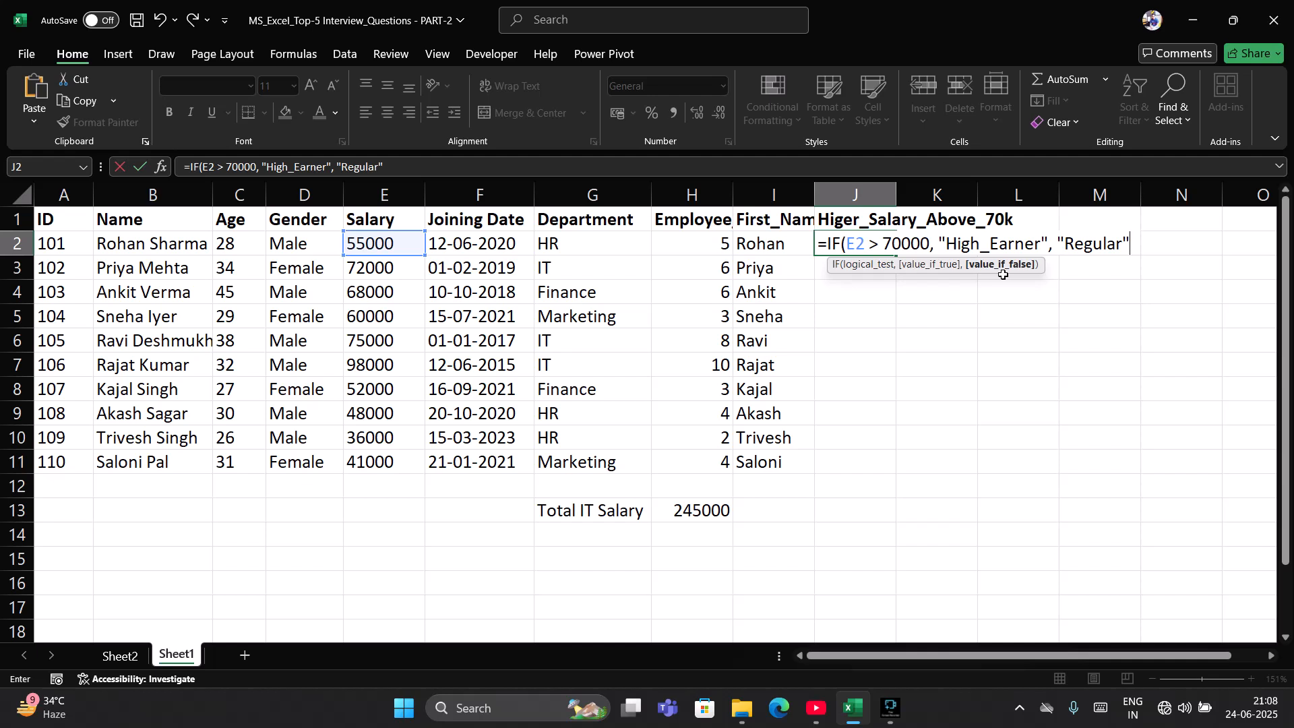
{"action": "type", "text": ")"}
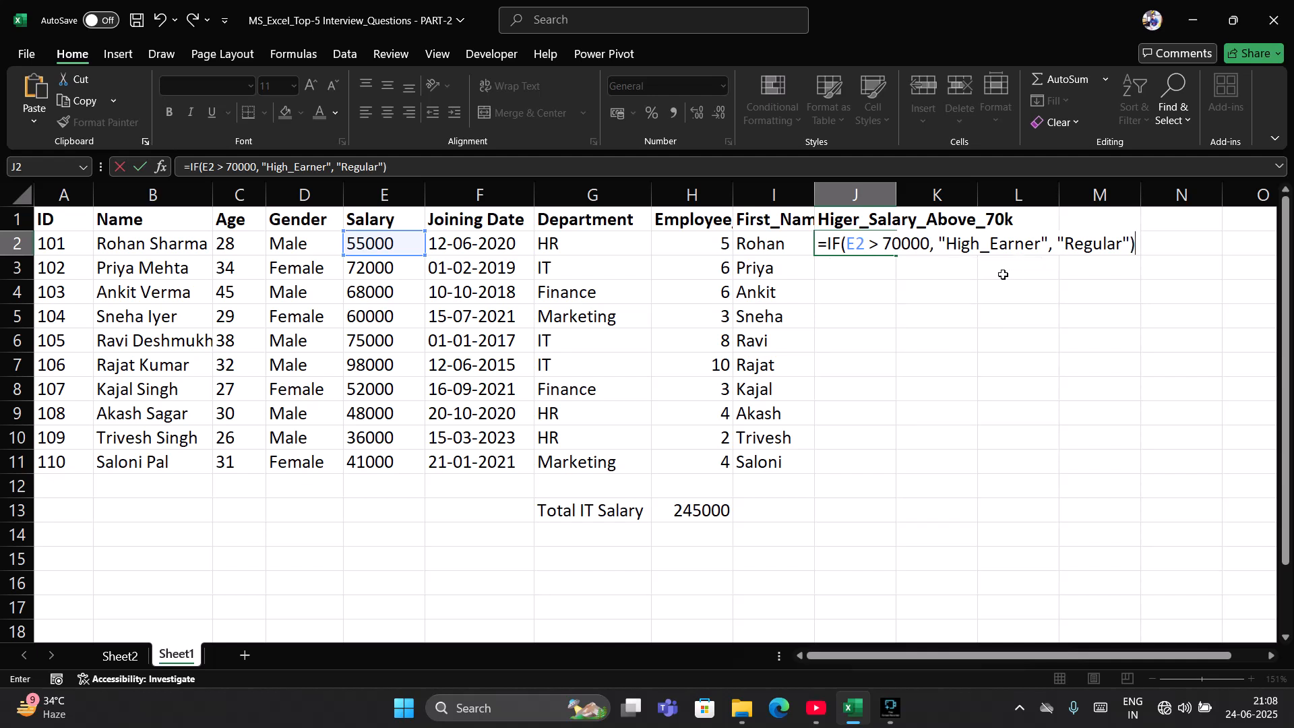
{"action": "key", "text": "Return"}
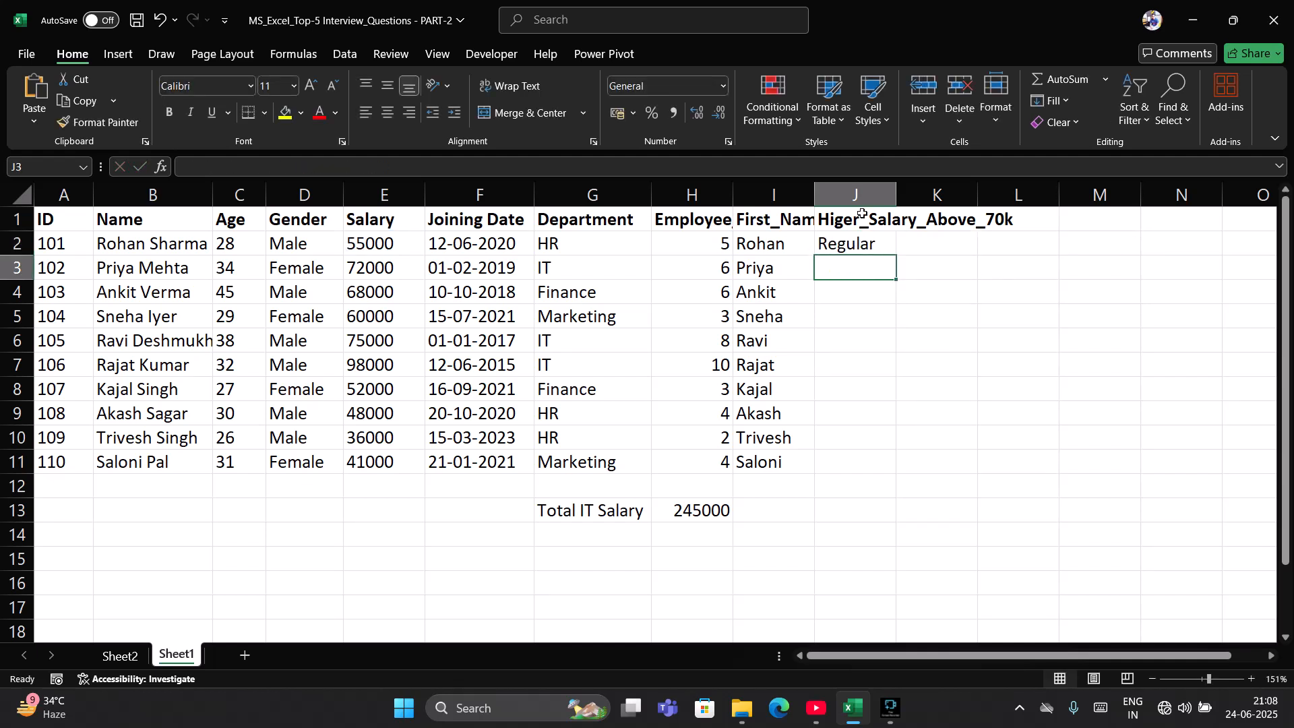
{"action": "left_click", "coordinate": [852, 246]}
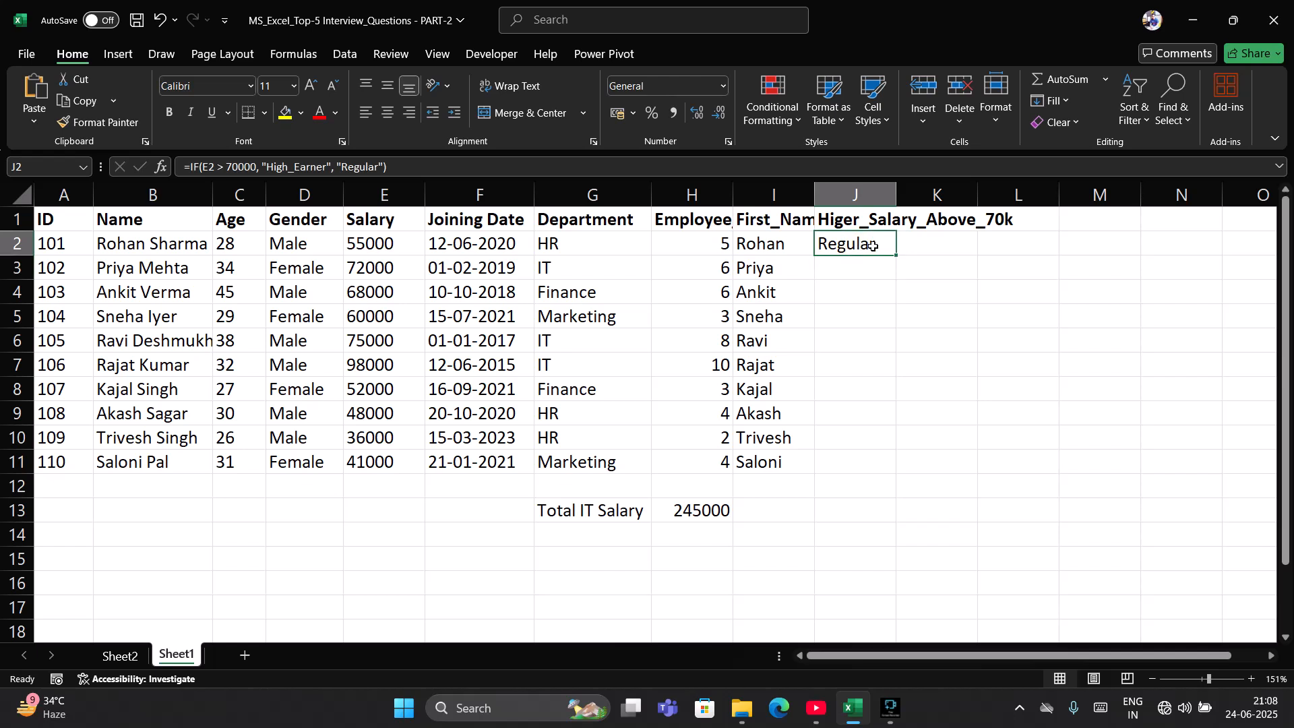
{"action": "double_click", "coordinate": [895, 256]}
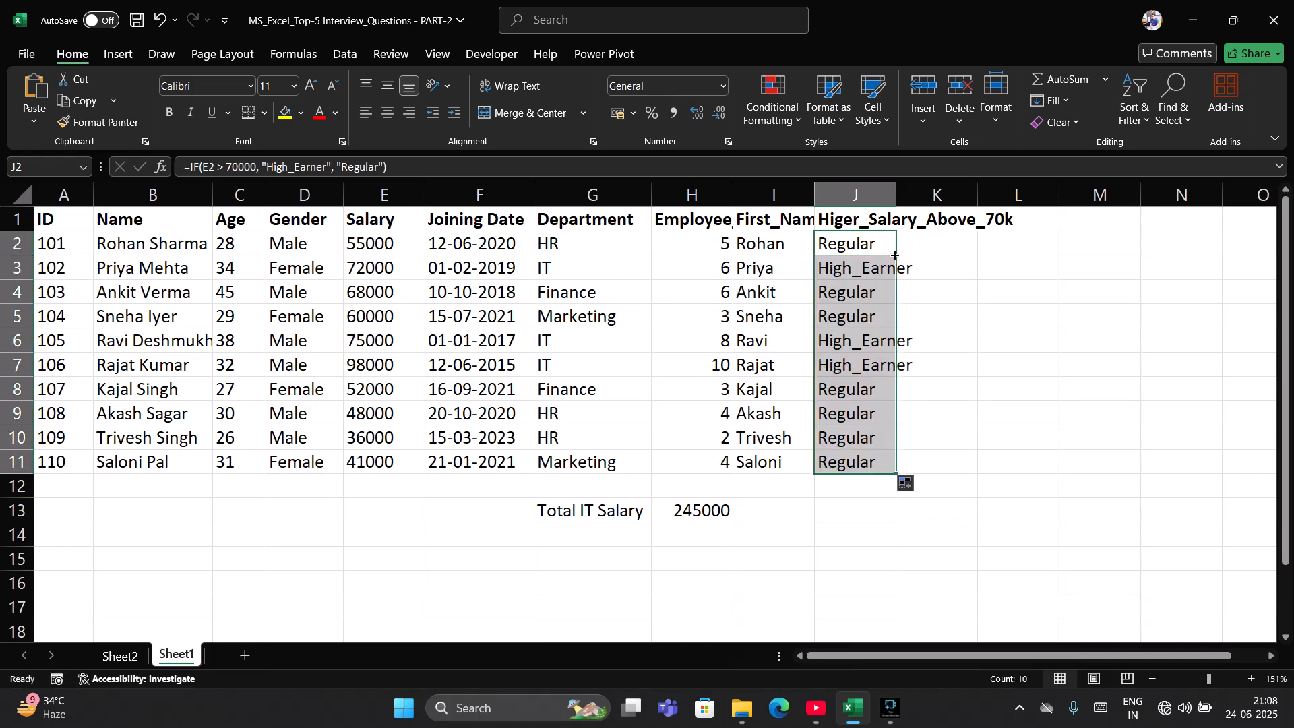
Compare the labels in column J with the matching salaries in column E.
{"action": "left_click", "coordinate": [838, 272]}
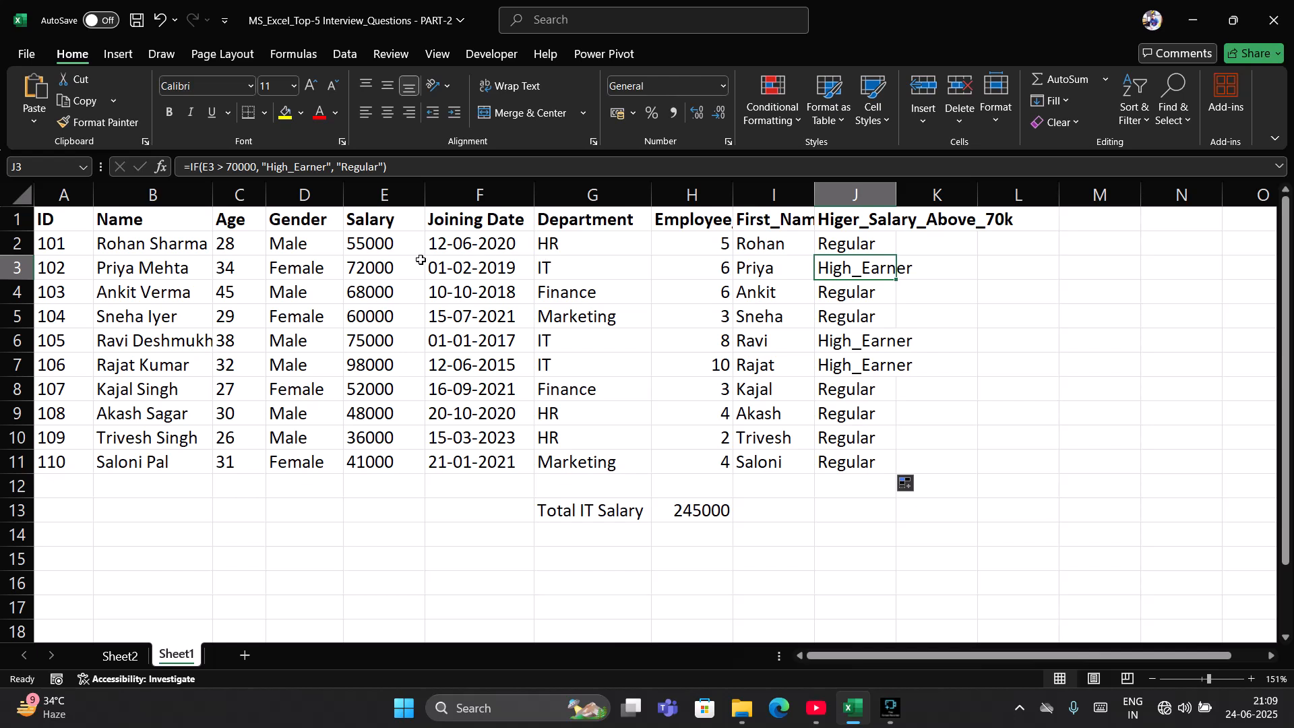
{"action": "left_click", "coordinate": [399, 269]}
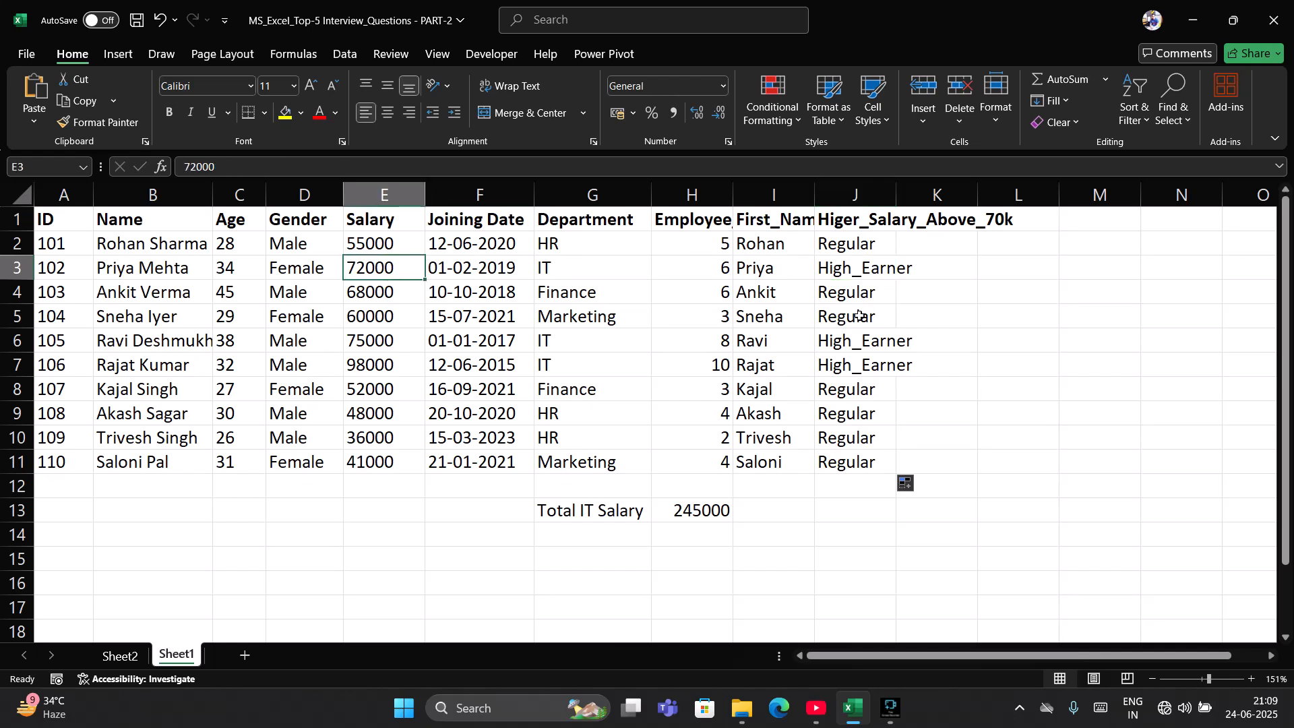
{"action": "left_click_drag", "start_coordinate": [836, 340], "coordinate": [391, 372]}
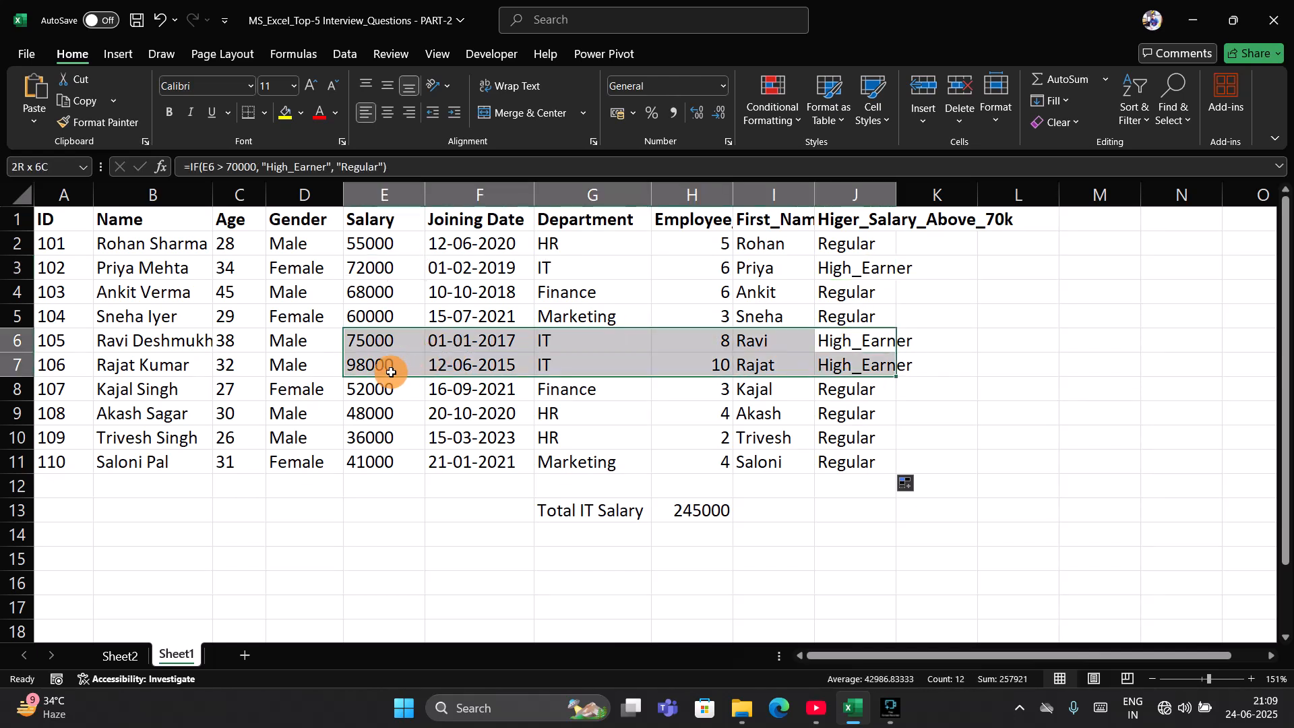
{"action": "left_click", "coordinate": [828, 440]}
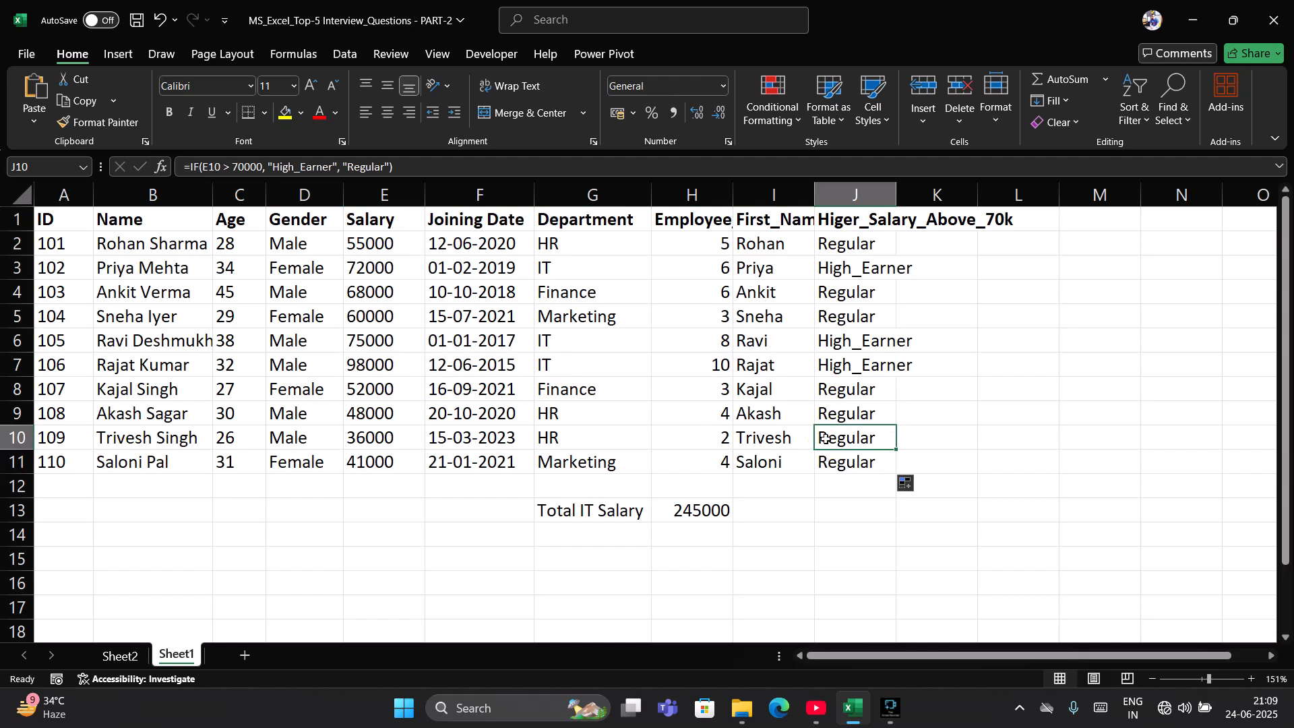
{"action": "left_click_drag", "start_coordinate": [846, 343], "coordinate": [825, 464]}
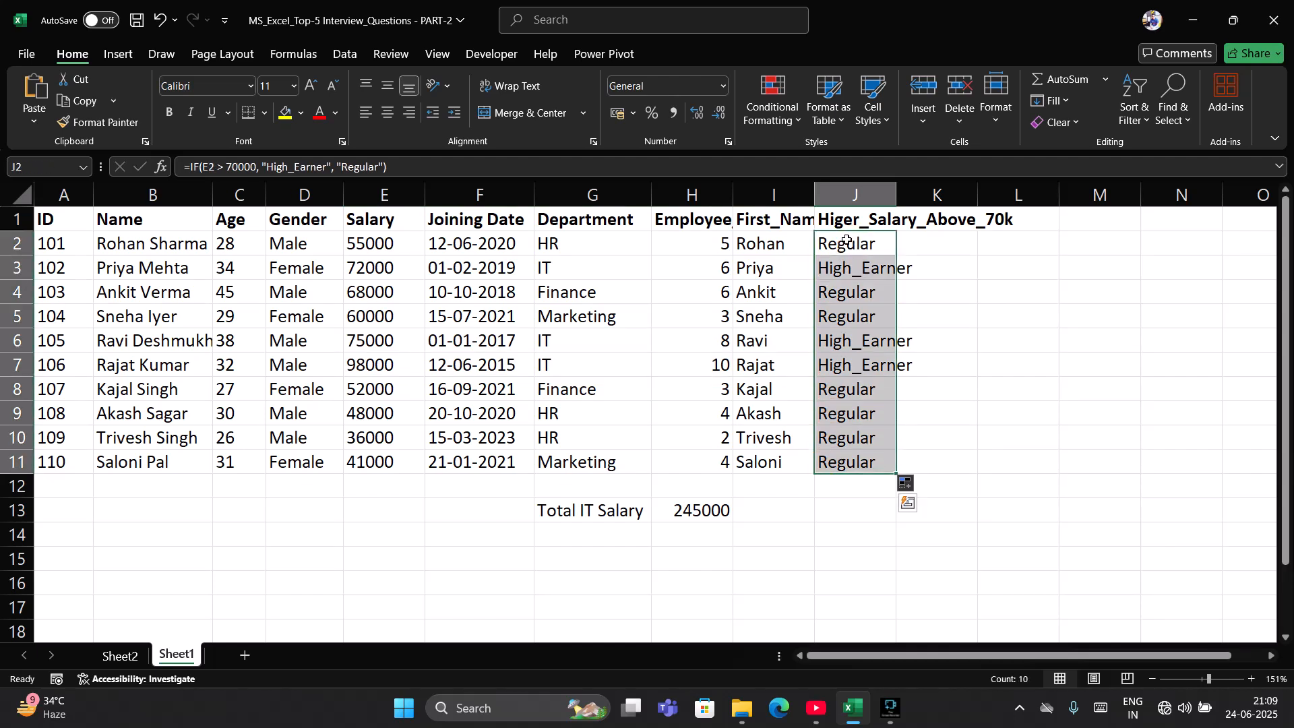
{"action": "left_click", "coordinate": [846, 242]}
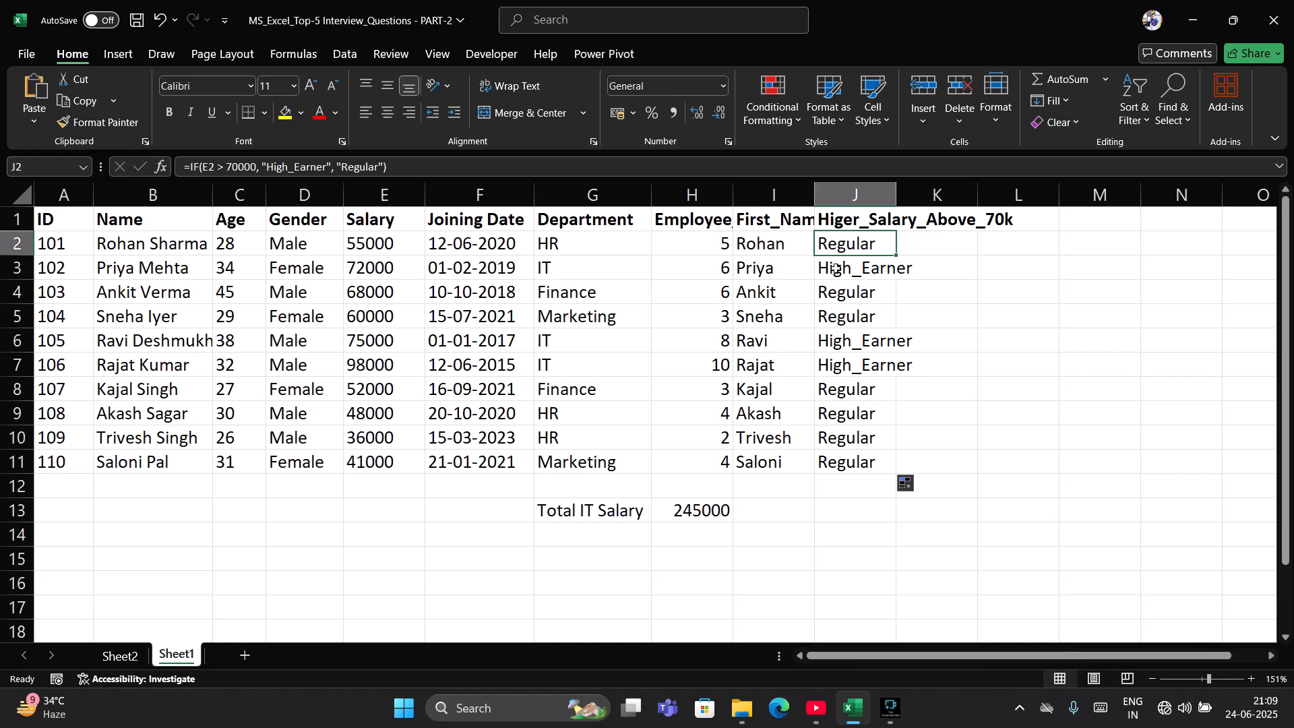
{"action": "left_click", "coordinate": [838, 271]}
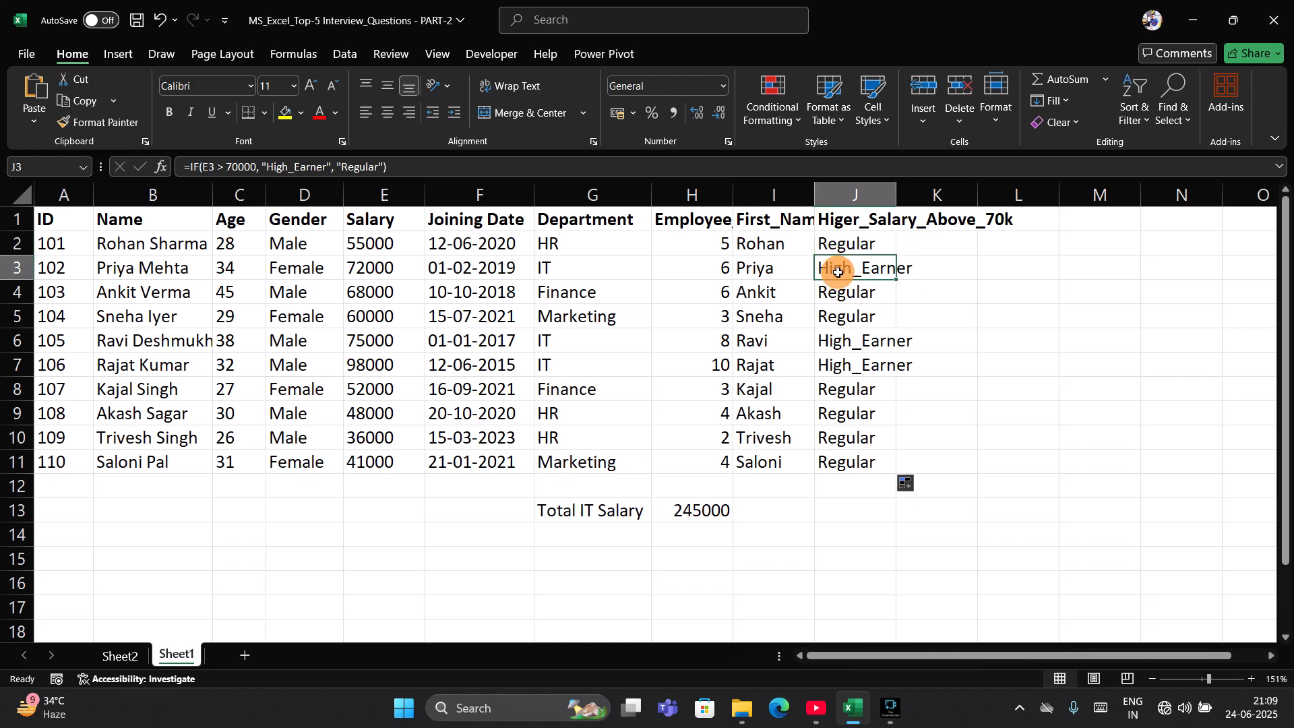
Apply an Equal To conditional formatting rule to J2:J11 that highlights "High_Earner" with Green Fill with Dark Green Text.
{"action": "left_click", "coordinate": [848, 241]}
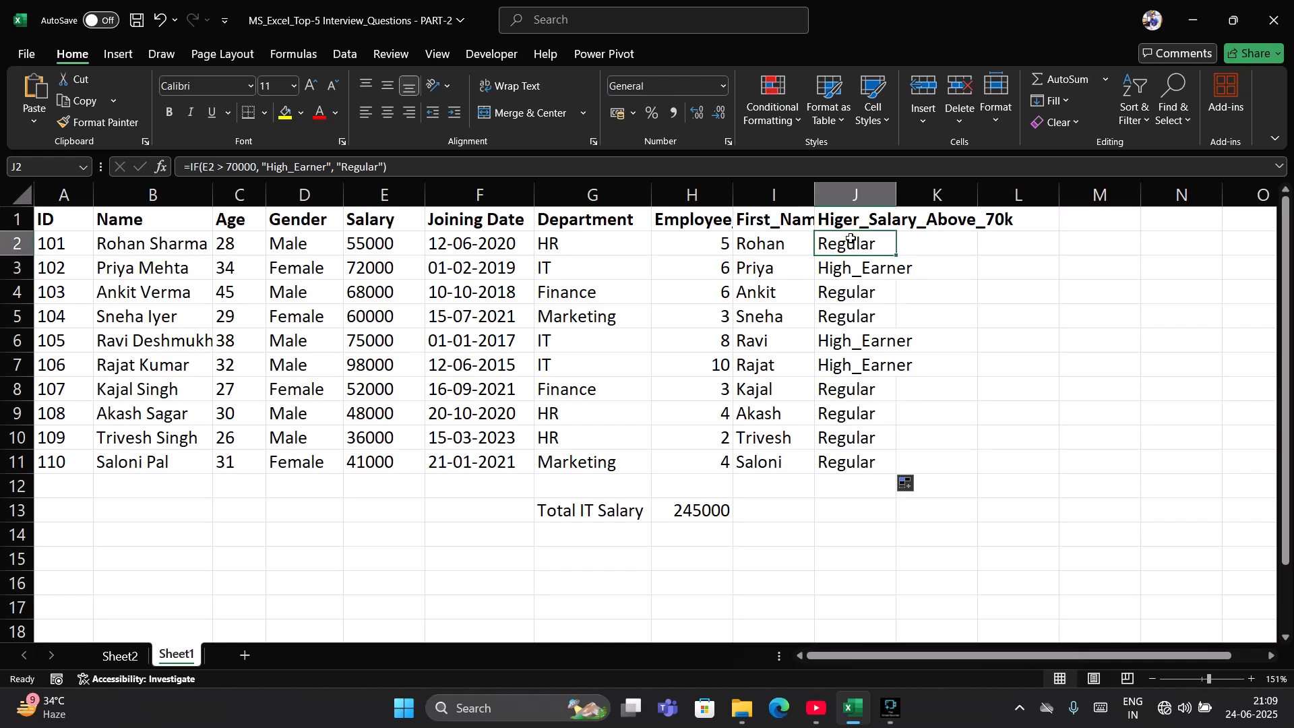
{"action": "key", "text": "ctrl+shift+Down"}
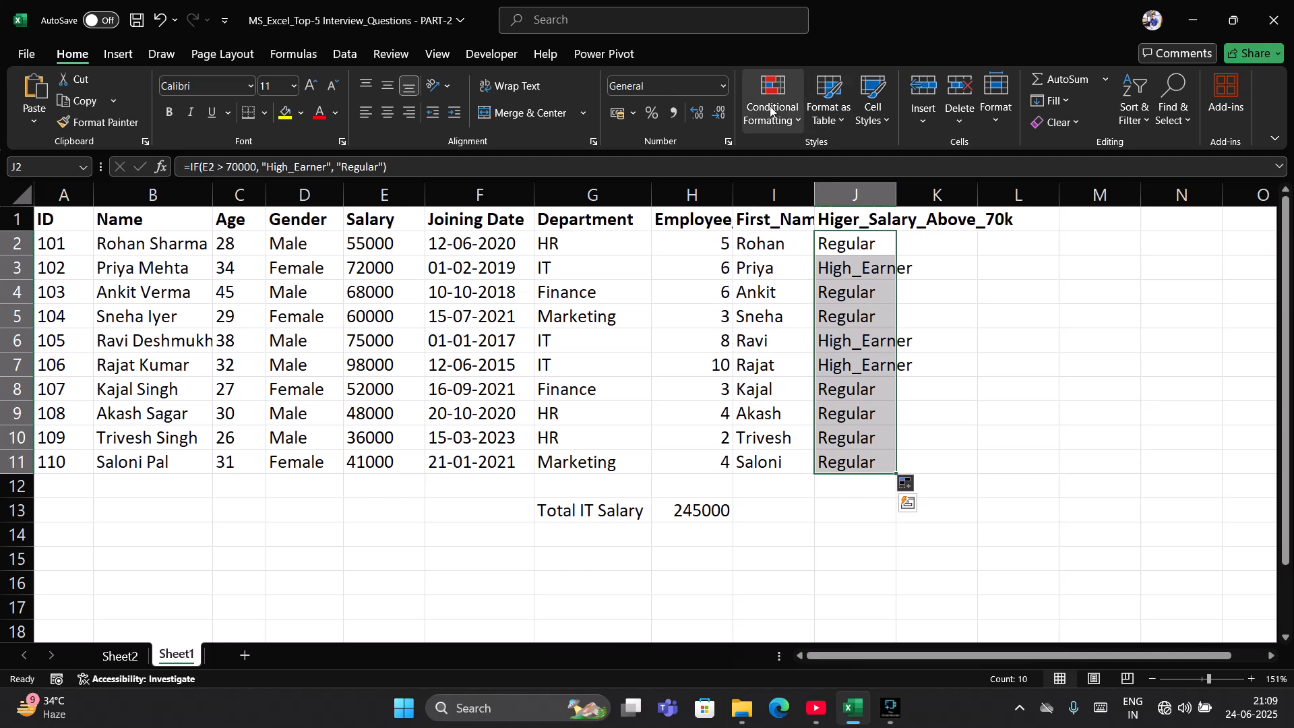
{"action": "left_click", "coordinate": [769, 110]}
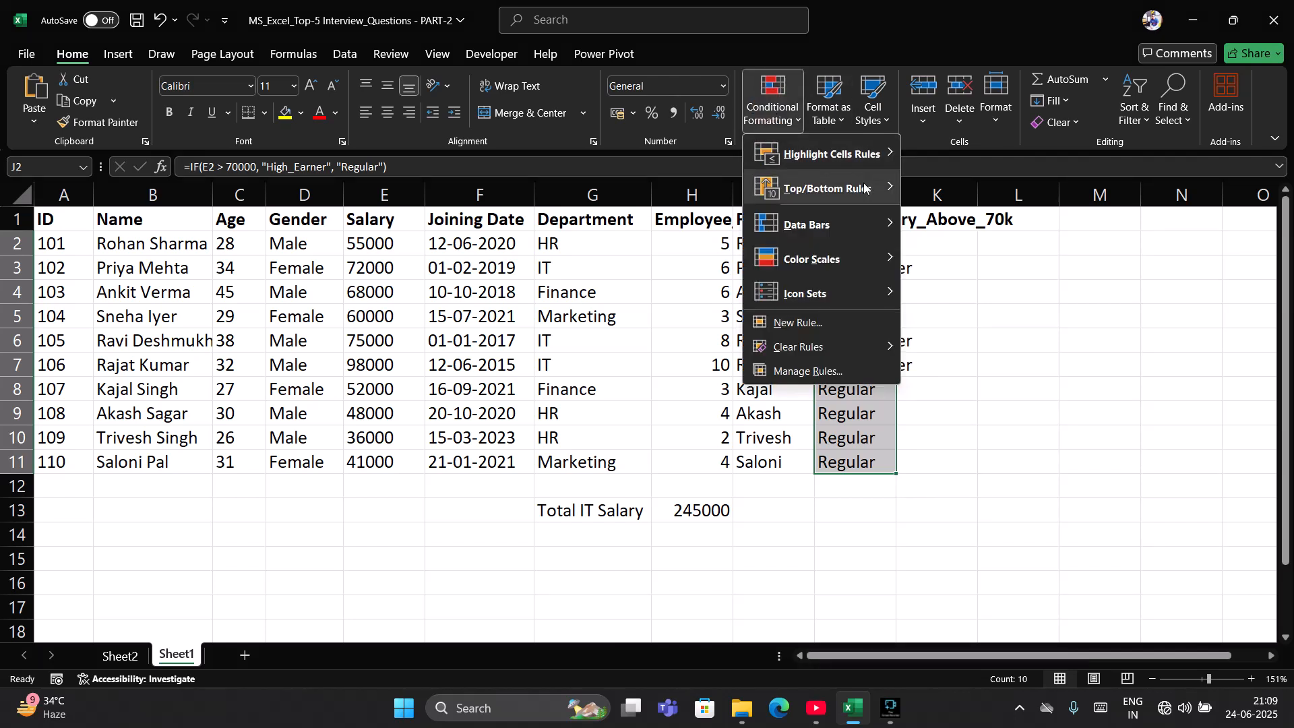
{"action": "mouse_move", "coordinate": [871, 174]}
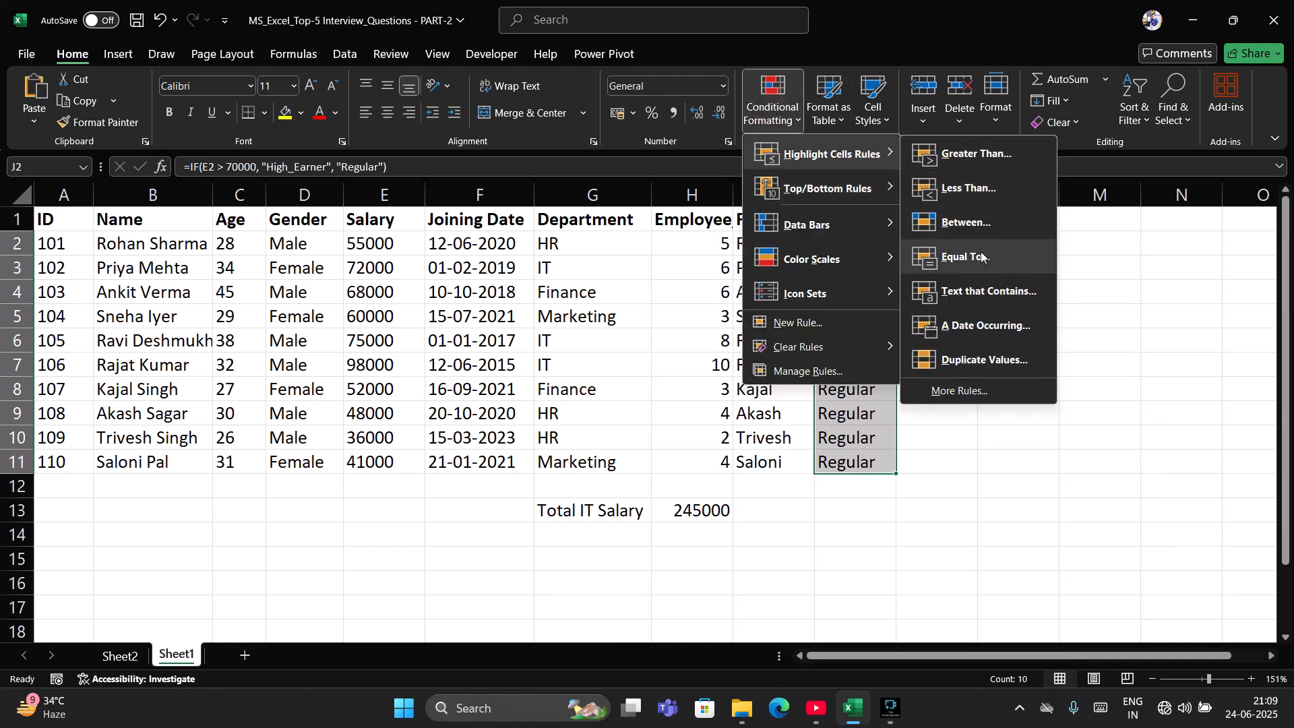
{"action": "left_click", "coordinate": [982, 258]}
{"action": "left_click", "coordinate": [611, 378]}
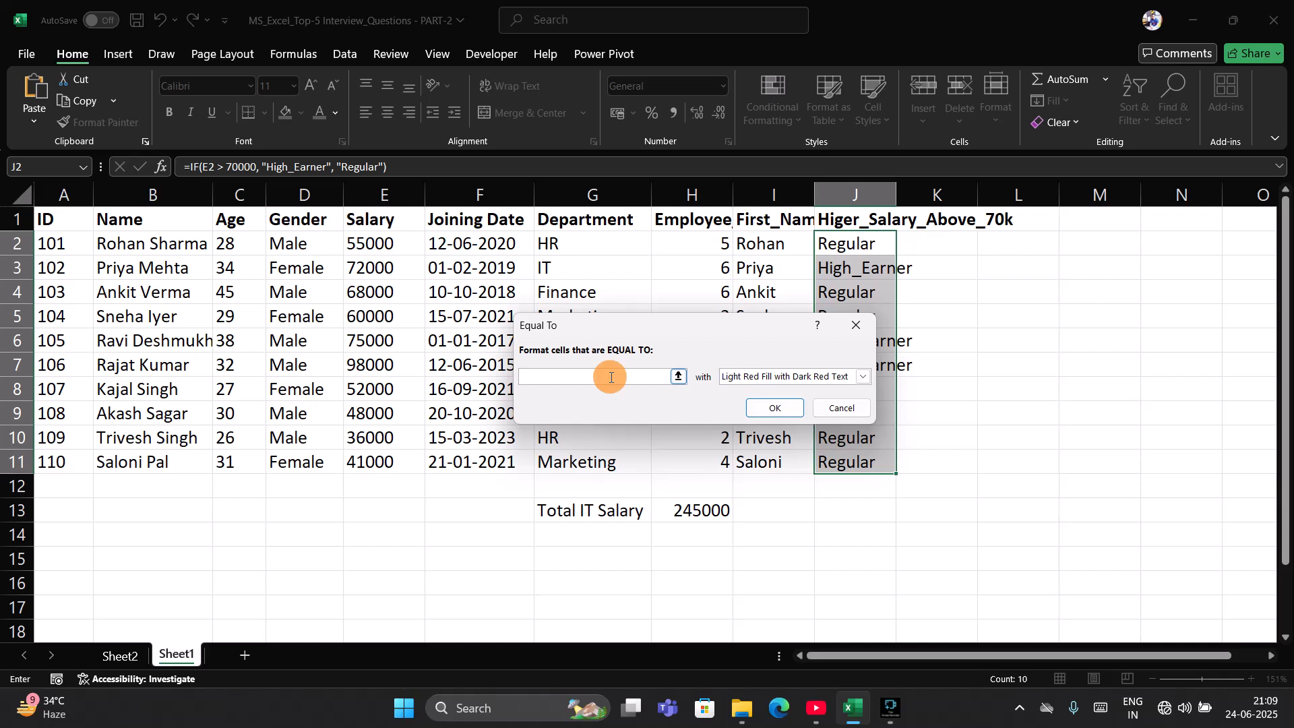
{"action": "type", "text": "Hi"}
{"action": "type", "text": "gh_Earner"}
{"action": "left_click", "coordinate": [863, 376]}
{"action": "left_click", "coordinate": [809, 415]}
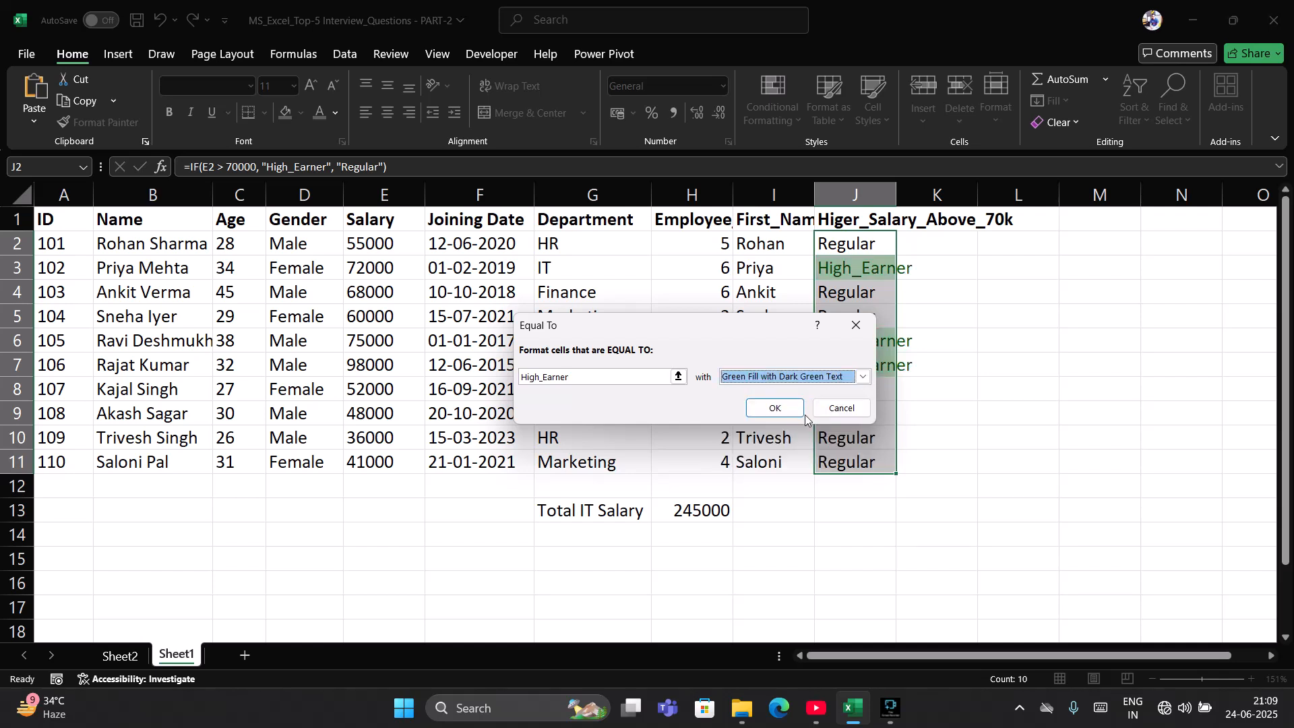
{"action": "left_click", "coordinate": [766, 408]}
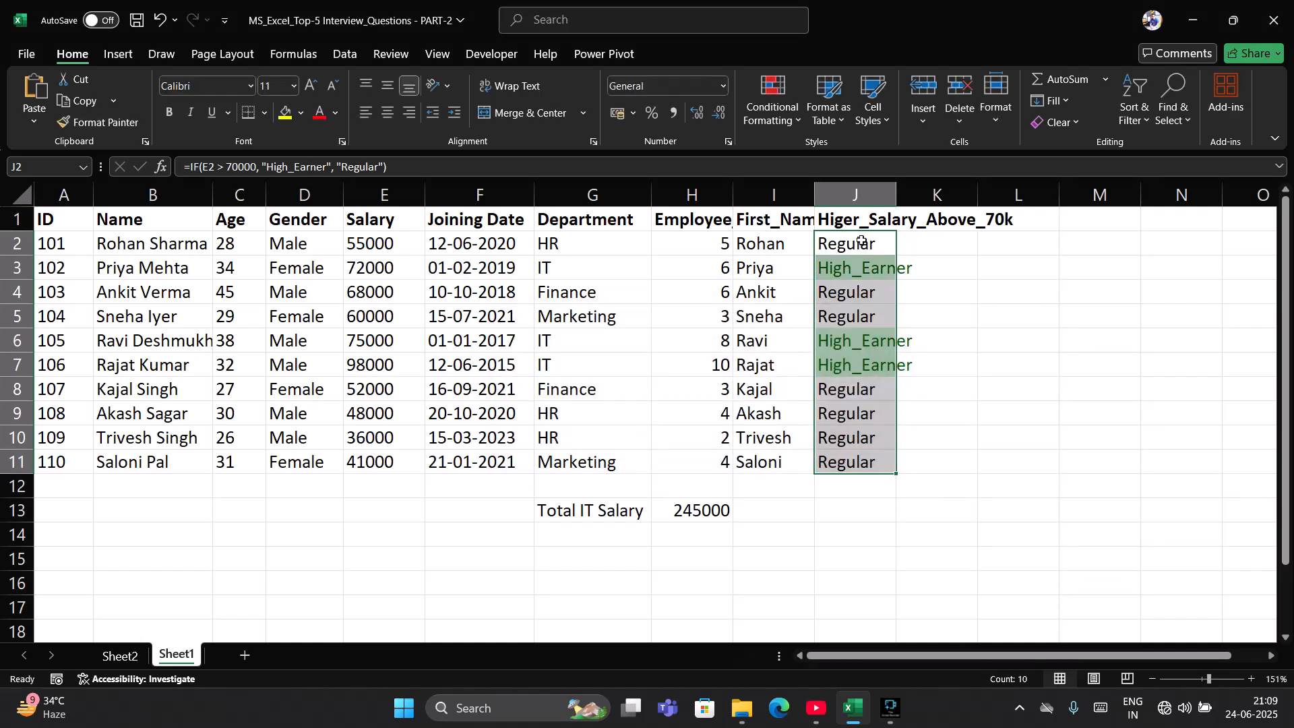
Add a second Equal To conditional formatting rule to J2:J11 that highlights "Regular" with Light Red Fill with Dark Red Text.
{"action": "key", "text": "ctrl+q"}
{"action": "key", "text": "Escape"}
{"action": "left_click", "coordinate": [865, 235]}
{"action": "key", "text": "ctrl+shift+Down"}
{"action": "left_click", "coordinate": [790, 115]}
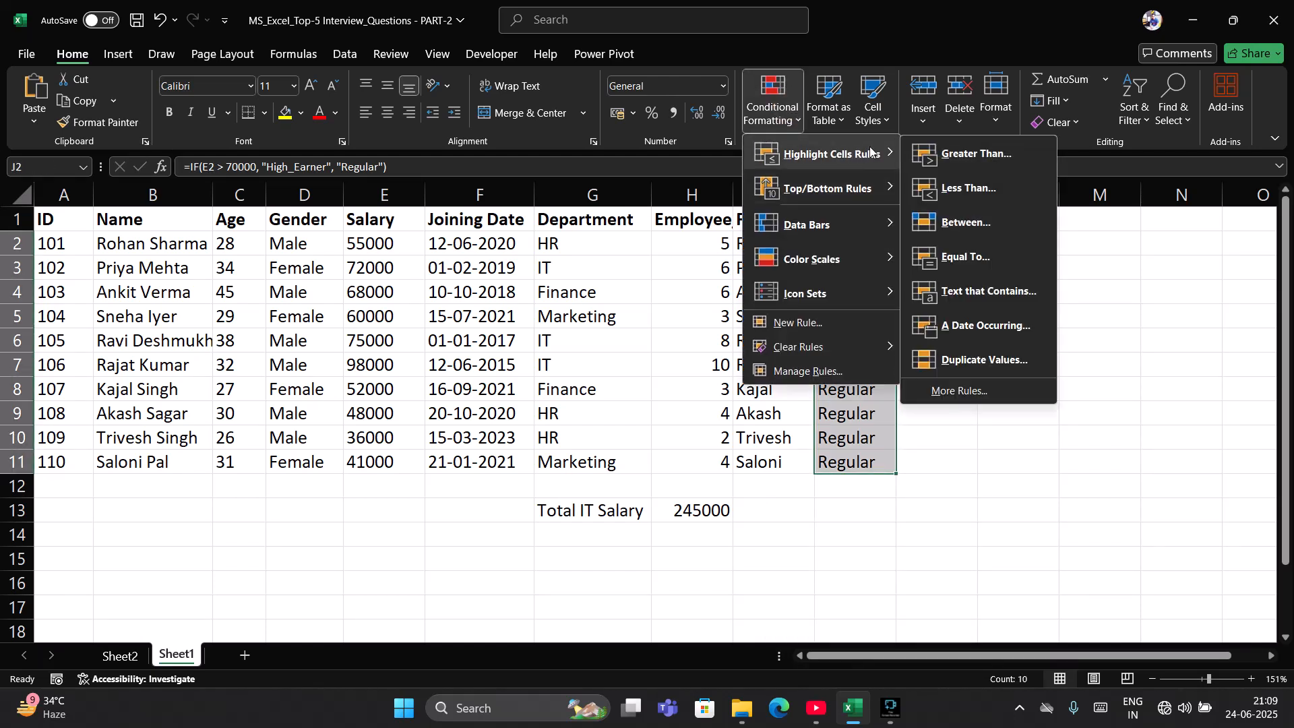
{"action": "left_click", "coordinate": [958, 244]}
{"action": "left_click", "coordinate": [957, 244]}
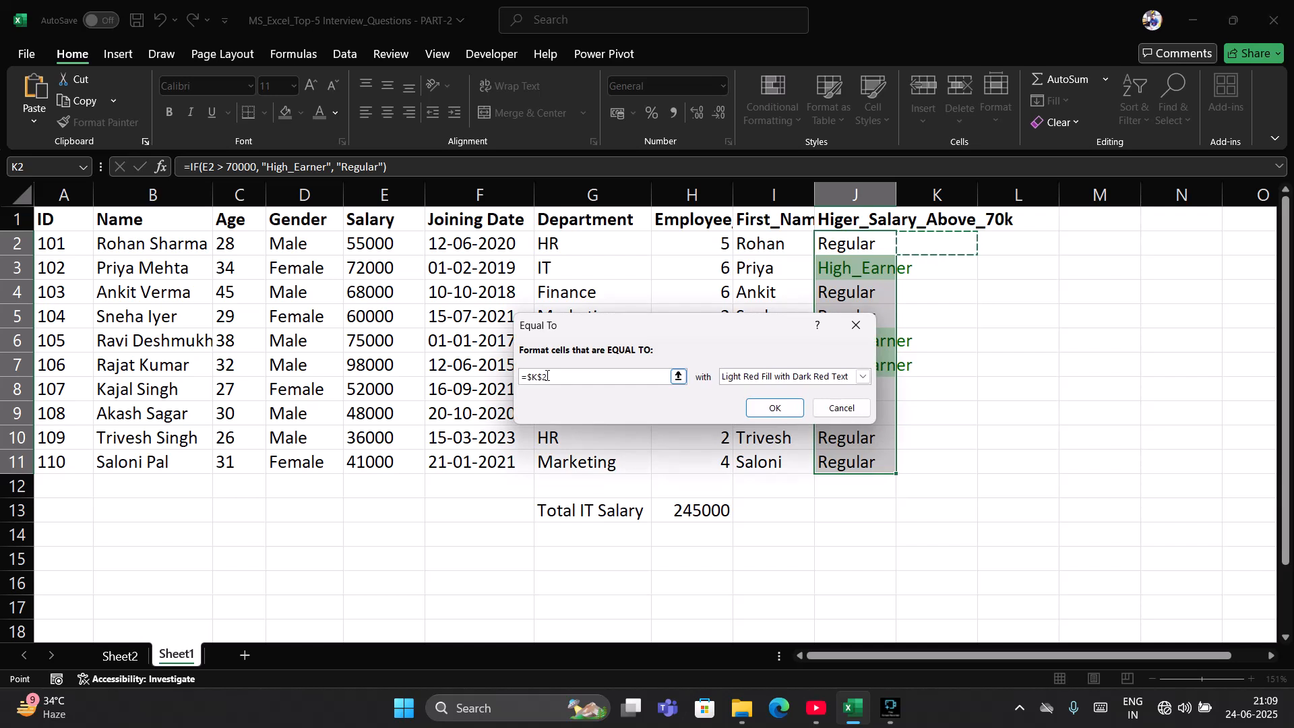
{"action": "key", "text": "BackSpace"}
{"action": "key", "text": "BackSpace"}
{"action": "key", "text": "BackSpace"}
{"action": "key", "text": "BackSpace"}
{"action": "key", "text": "BackSpace"}
{"action": "type", "text": "Regular"}
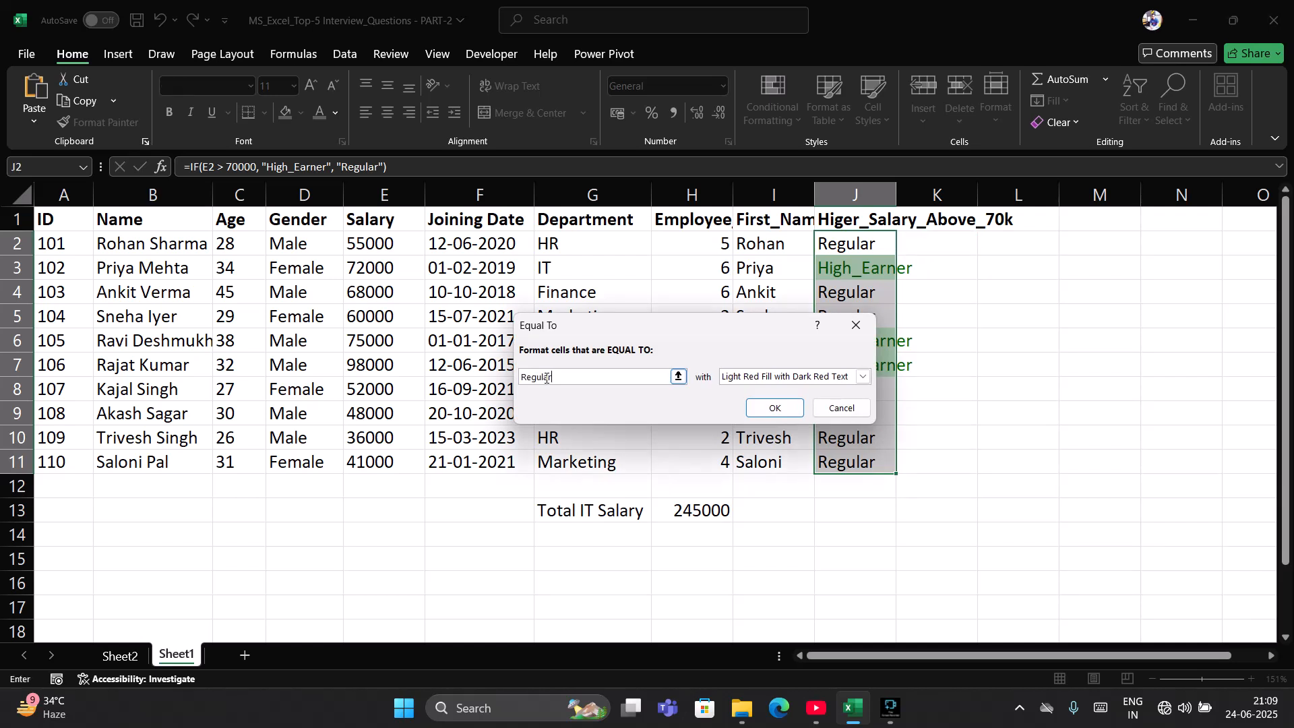
{"action": "left_click", "coordinate": [760, 406]}
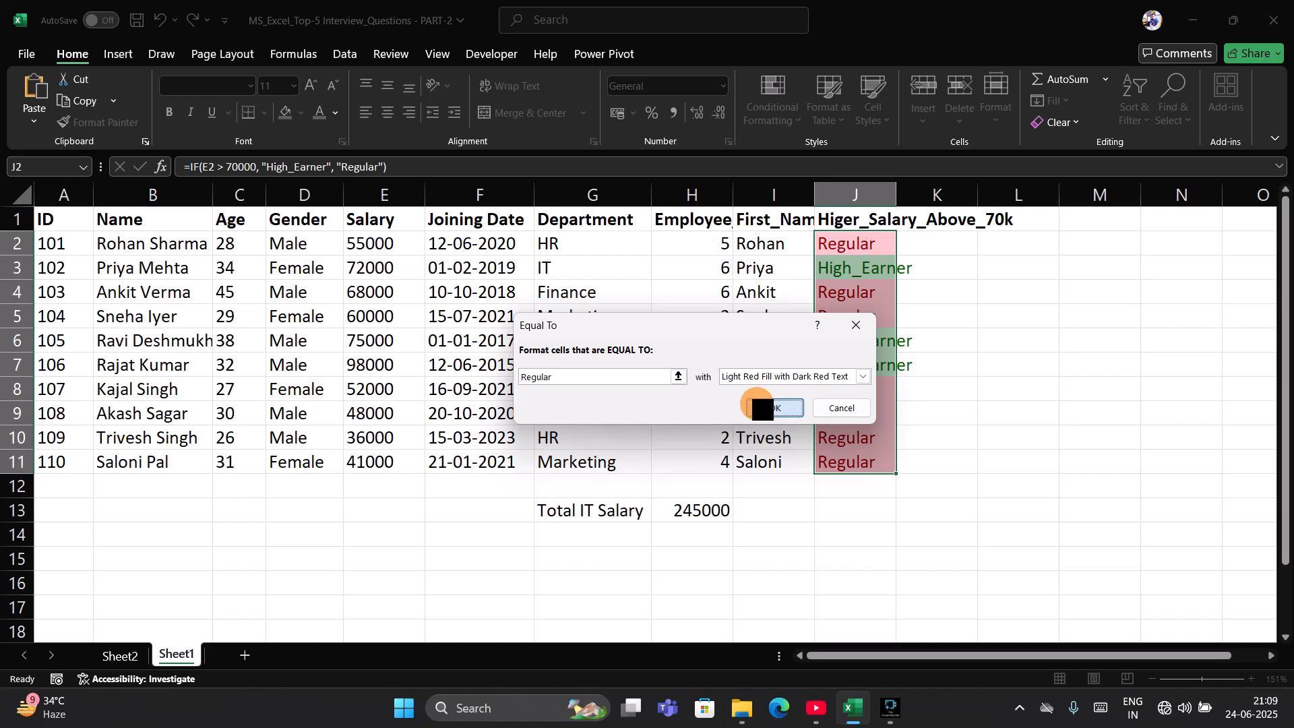
Compare the colour-highlighted labels in column J with the employees' salaries in column E.
{"action": "left_click", "coordinate": [824, 341]}
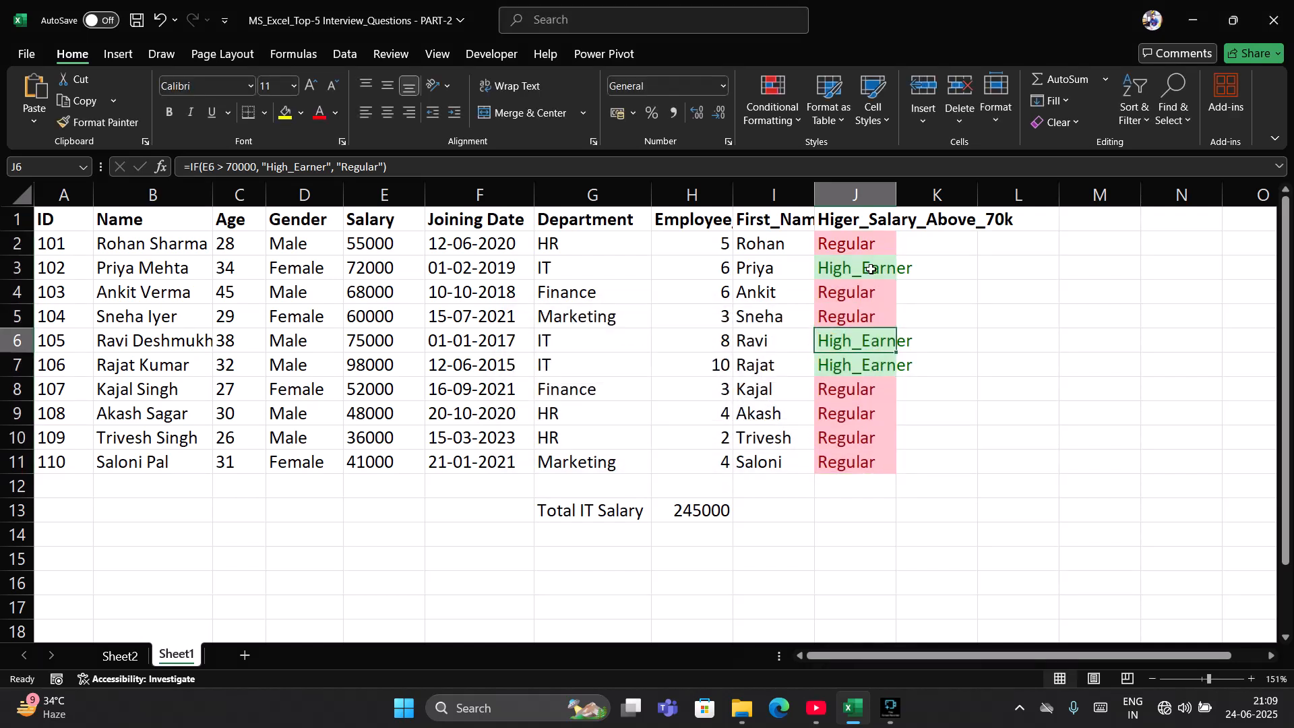
{"action": "left_click_drag", "start_coordinate": [868, 272], "coordinate": [413, 269]}
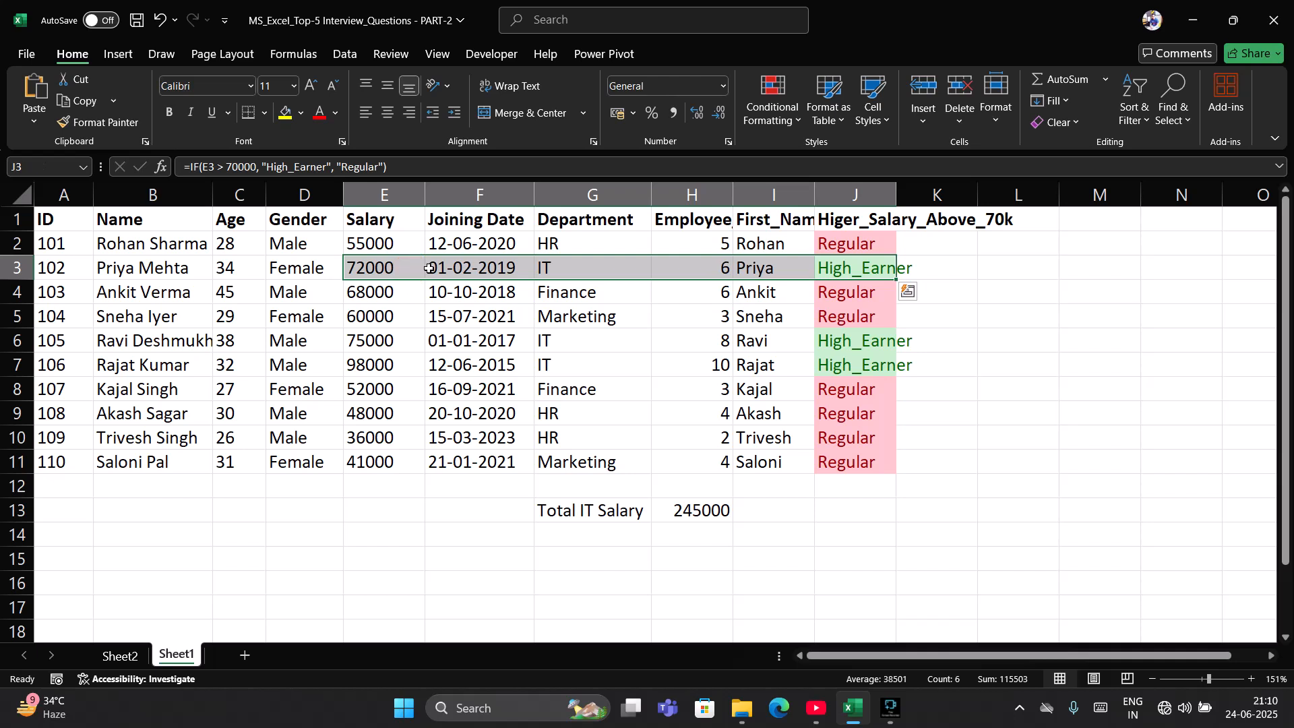
{"action": "left_click", "coordinate": [851, 341]}
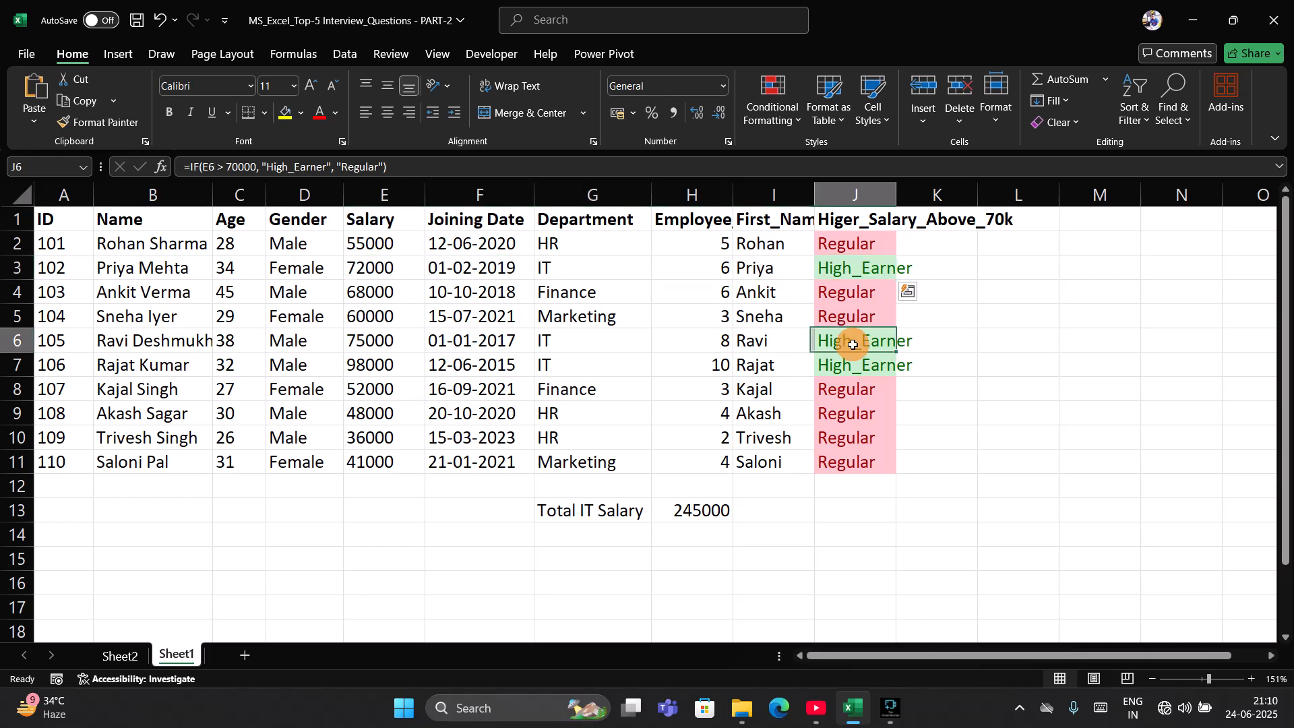
{"action": "left_click_drag", "start_coordinate": [855, 294], "coordinate": [854, 316]}
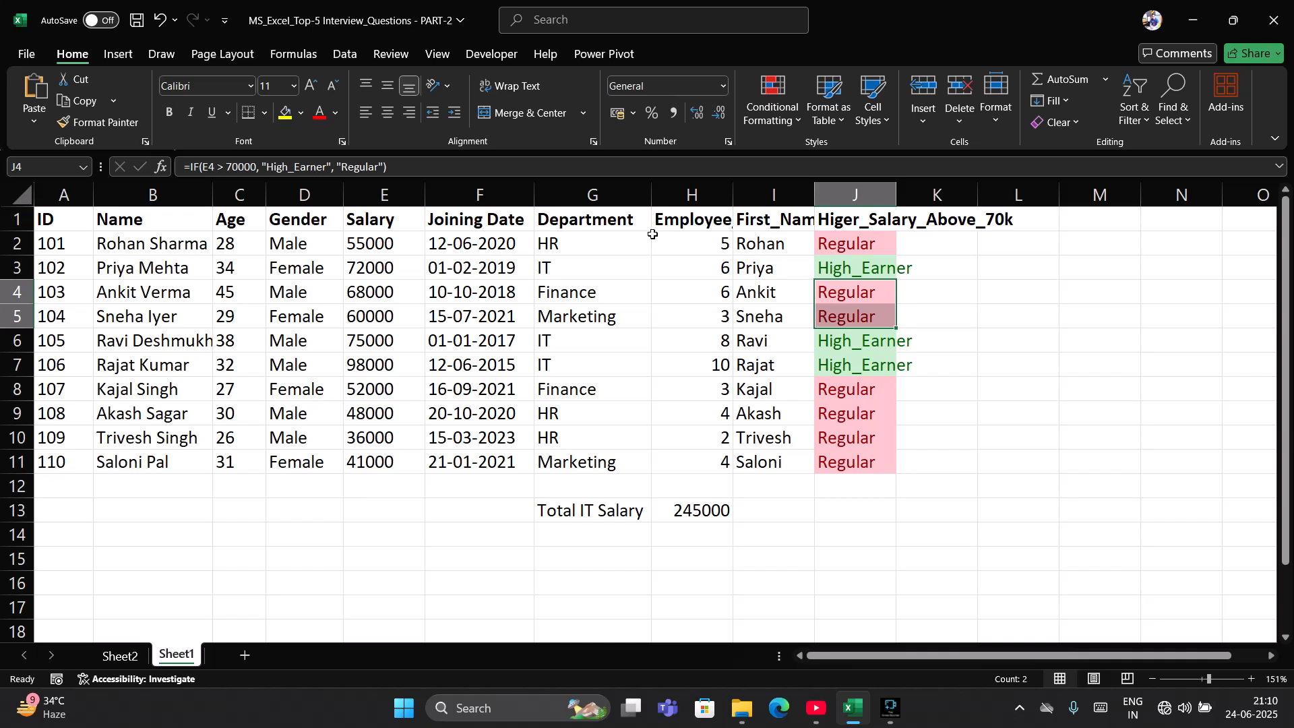
{"action": "left_click", "coordinate": [616, 289]}
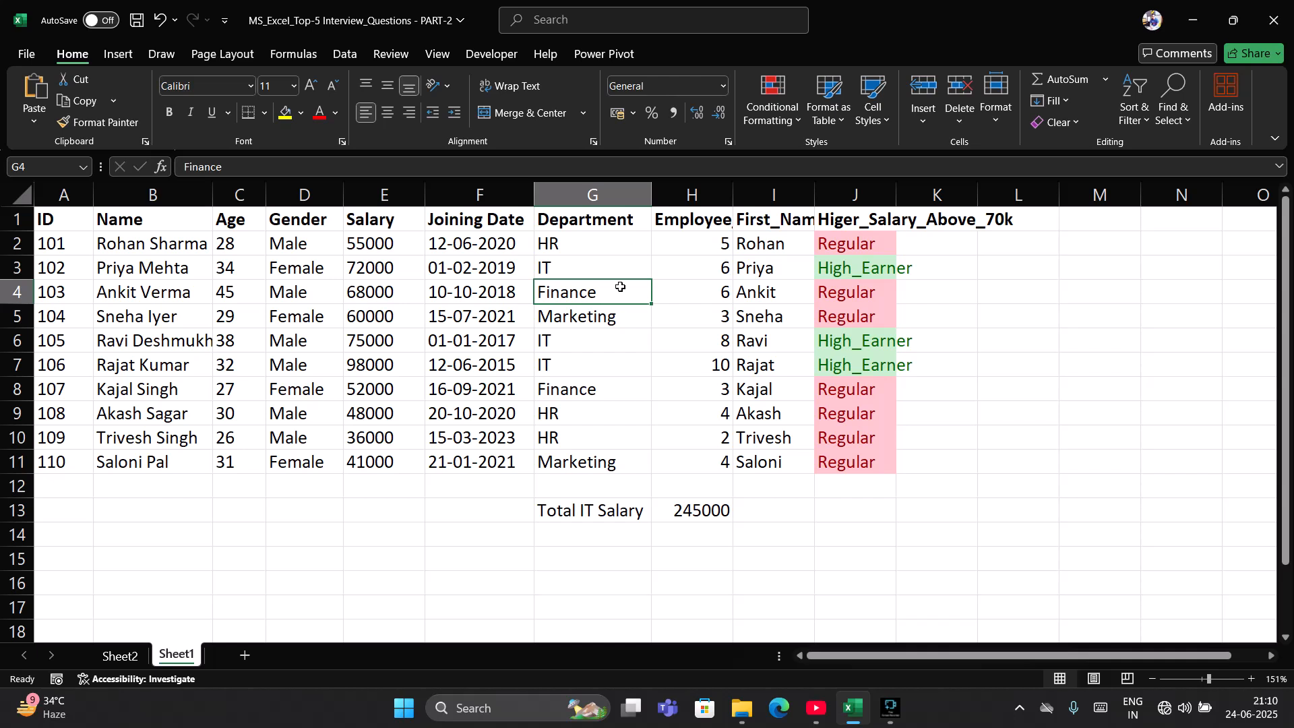
Read the fifth interview question on Sheet2, about counting the female employees.
{"action": "left_click", "coordinate": [132, 656]}
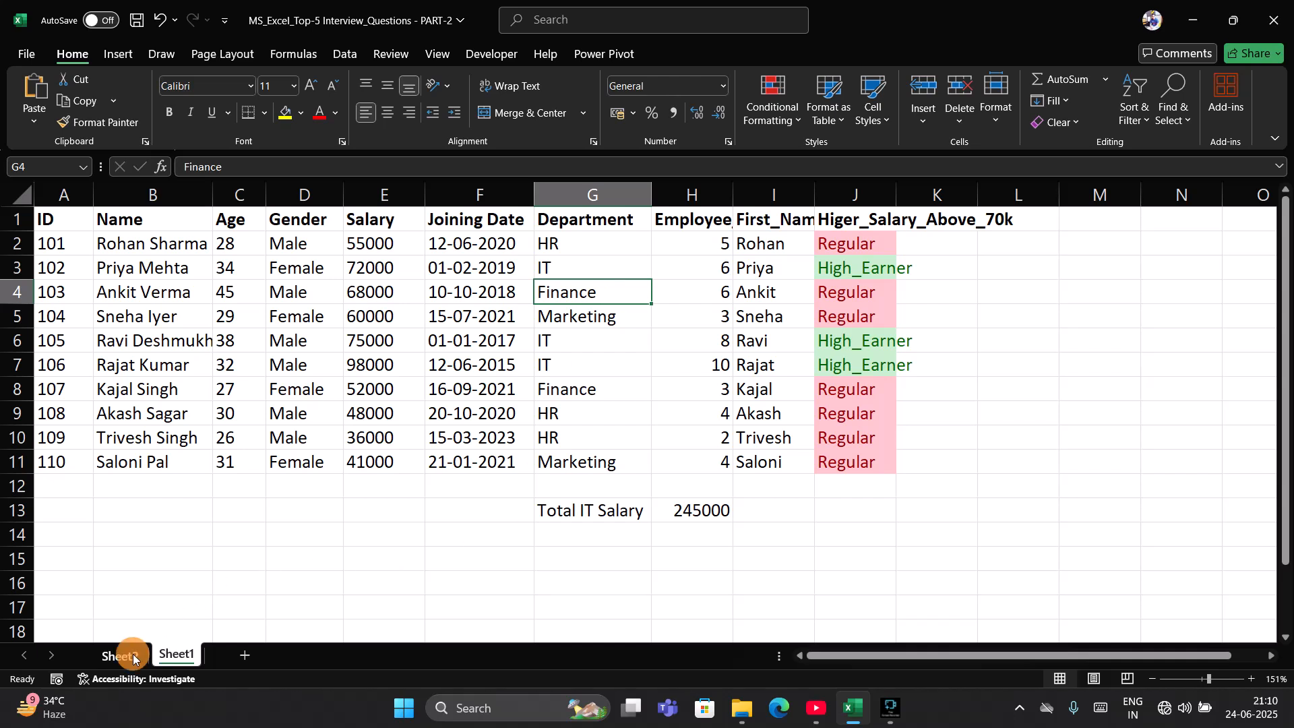
{"action": "left_click", "coordinate": [358, 479]}
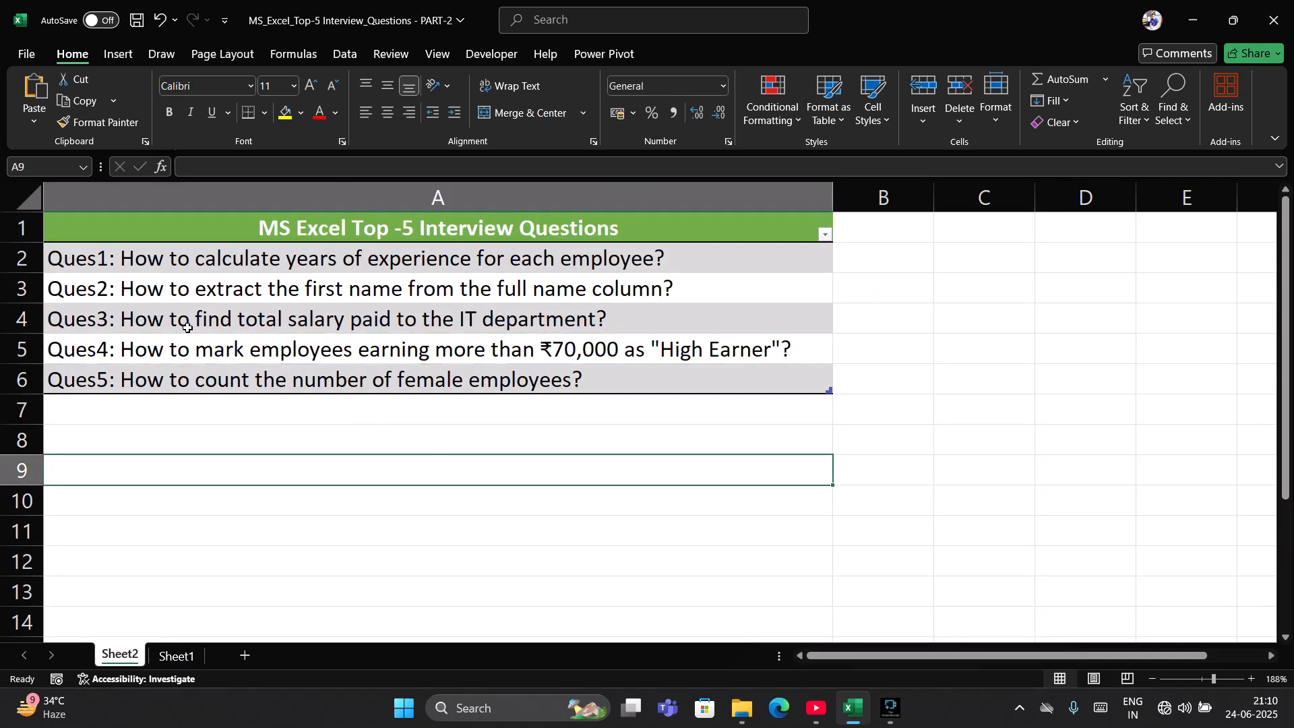
{"action": "left_click", "coordinate": [151, 375]}
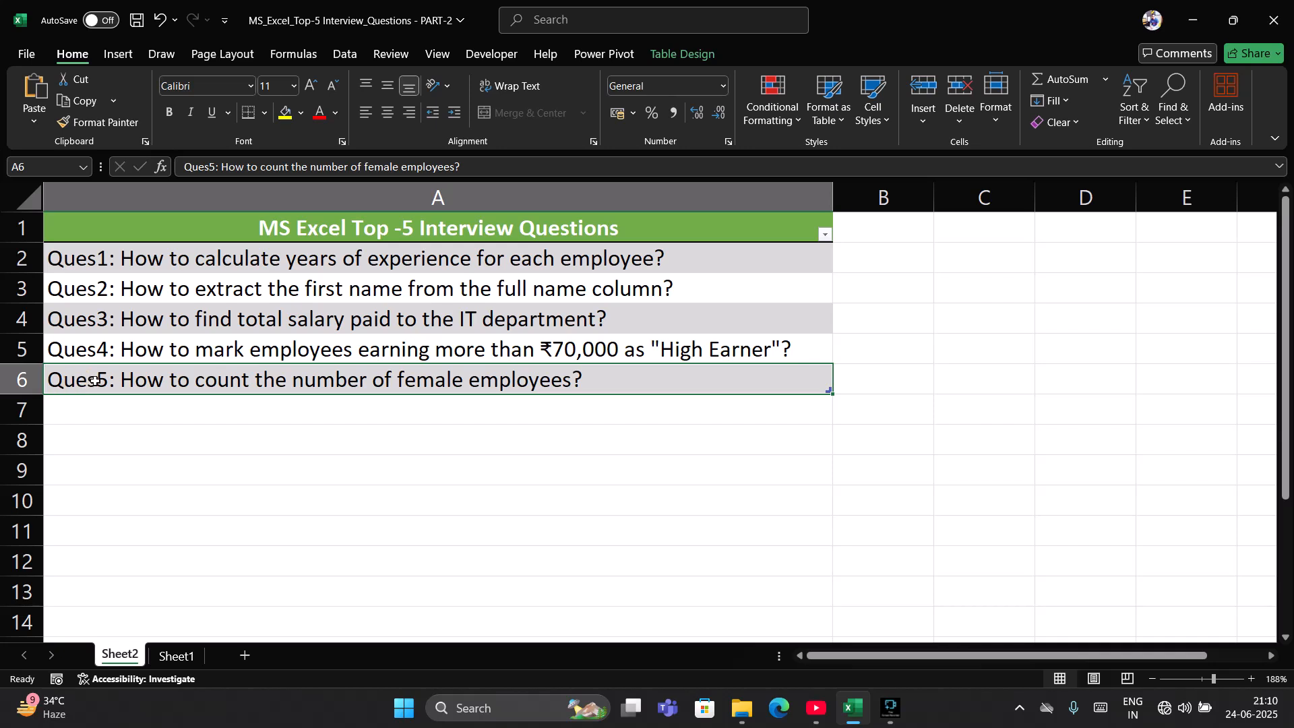
{"action": "left_click_drag", "start_coordinate": [189, 438], "coordinate": [203, 382]}
{"action": "left_click", "coordinate": [206, 381]}
Enter the label "Total Female Emp" in G14 of Sheet1 and widen column G to fit it.
{"action": "left_click", "coordinate": [181, 658]}
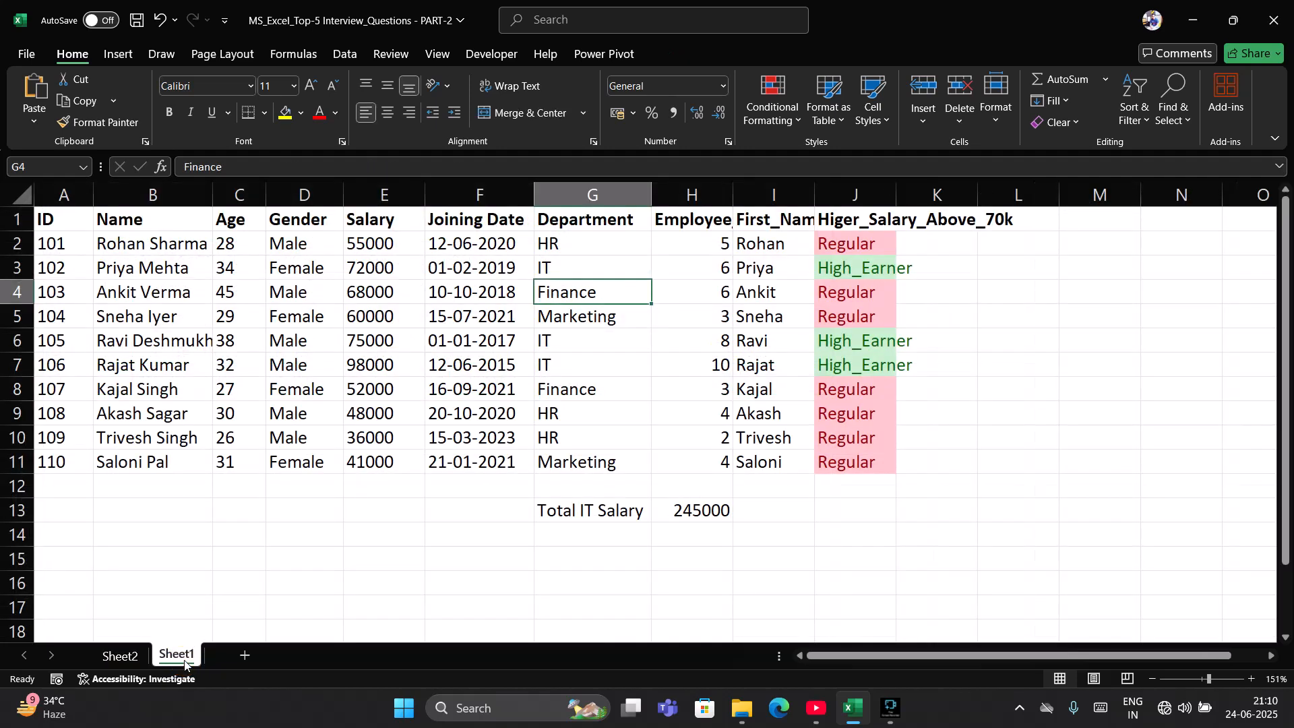
{"action": "left_click", "coordinate": [281, 532]}
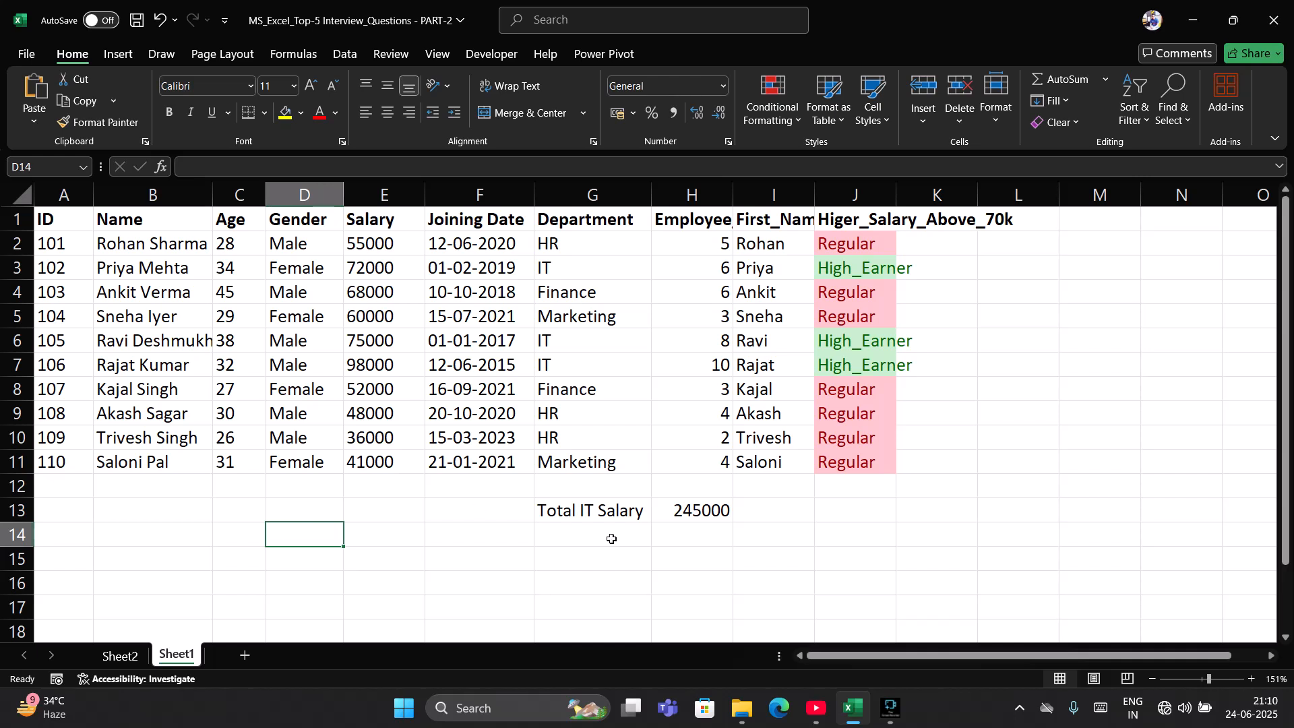
{"action": "left_click", "coordinate": [590, 532]}
{"action": "type", "text": "Total "}
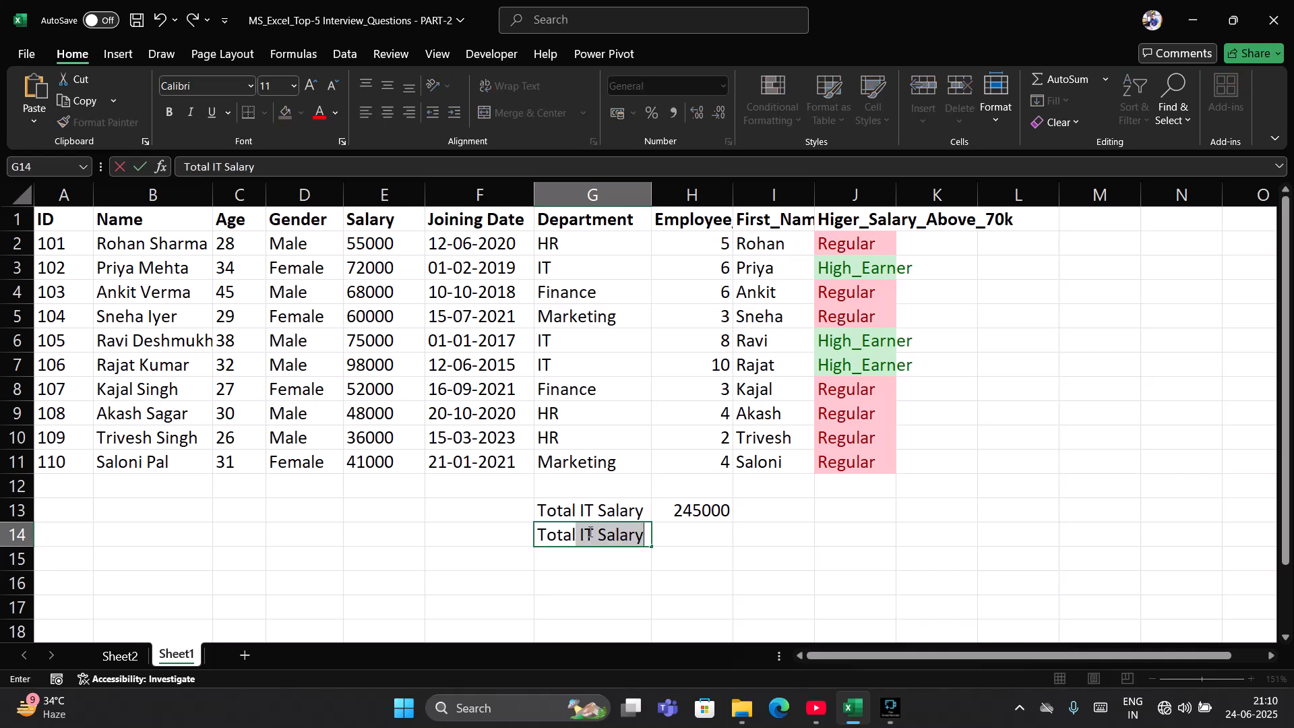
{"action": "type", "text": "Female"}
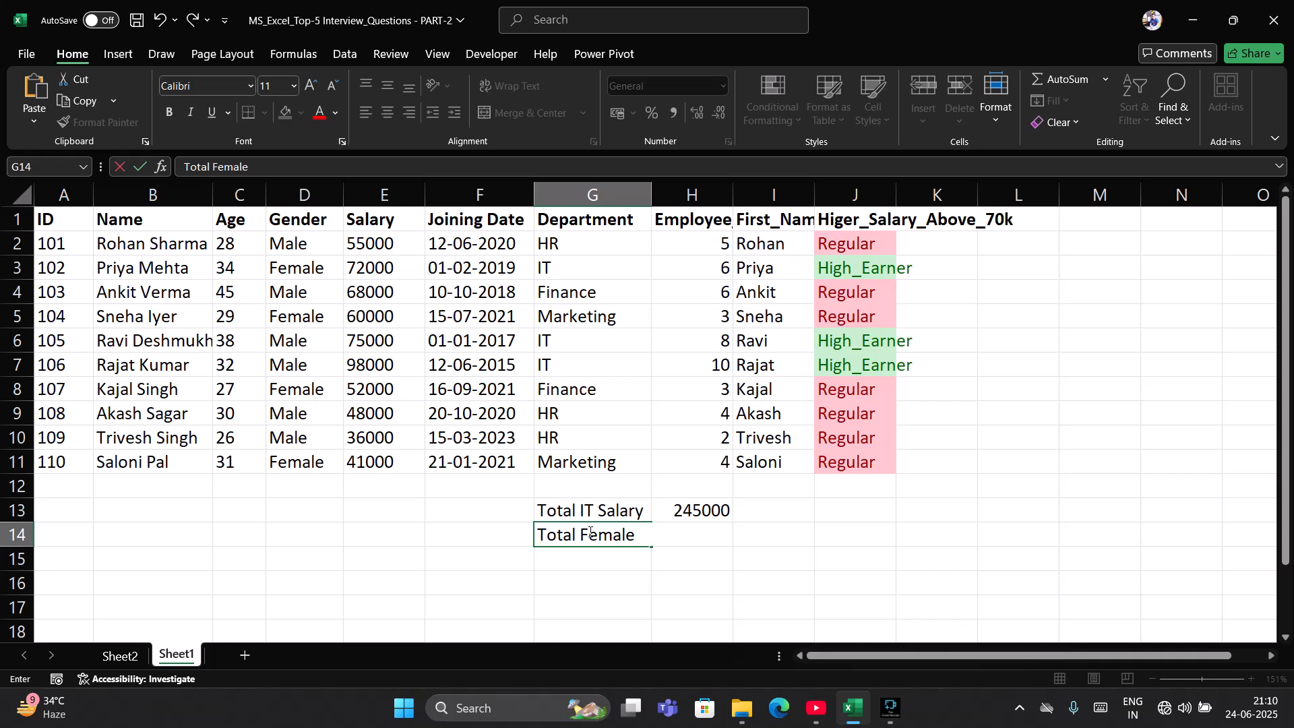
{"action": "type", "text": " Emp"}
{"action": "key", "text": "Return"}
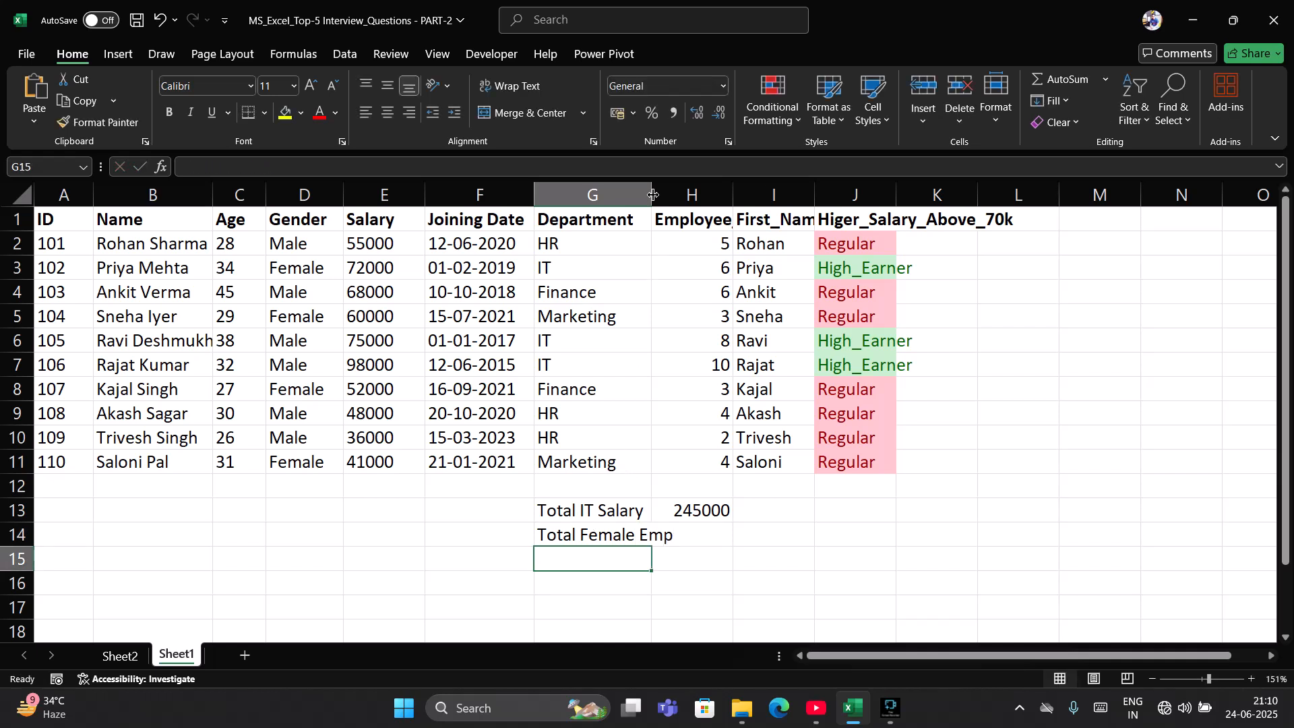
{"action": "left_click_drag", "start_coordinate": [653, 195], "coordinate": [681, 194]}
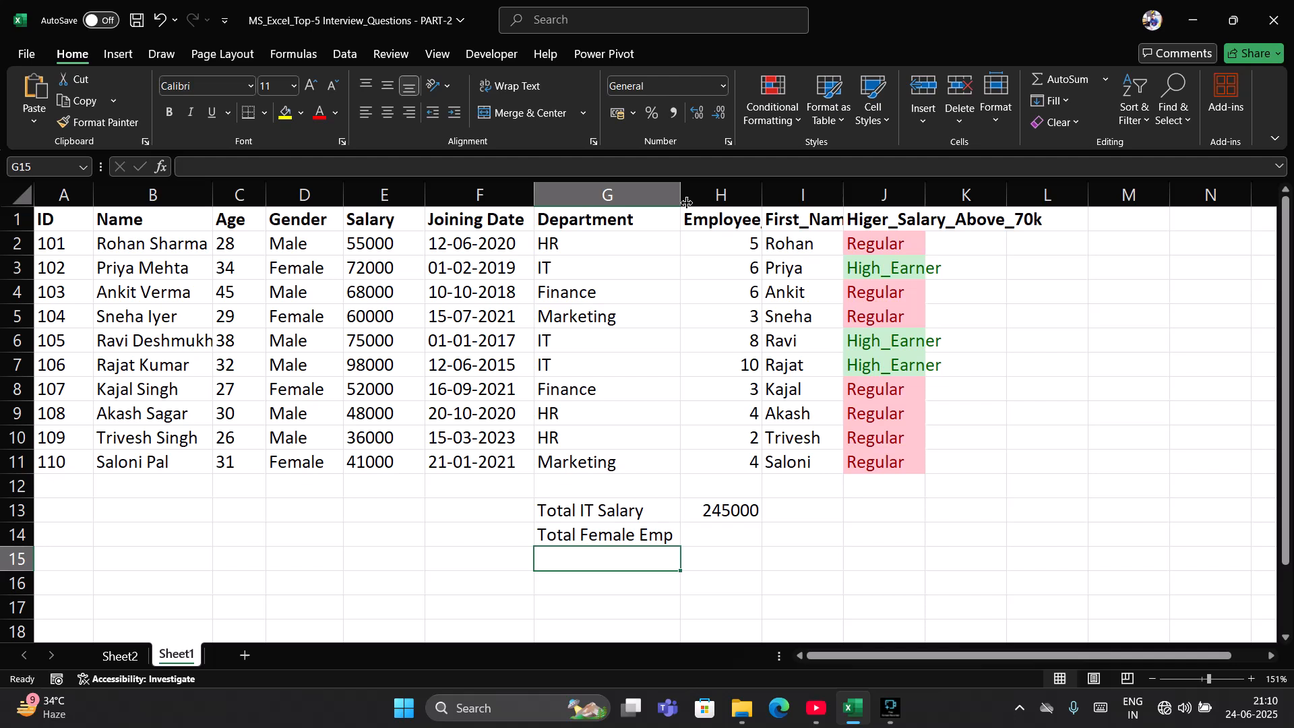
Count the female employees in H14 with a COUNTIF formula over D2:D11 and the criterion "Female".
{"action": "left_click", "coordinate": [704, 526]}
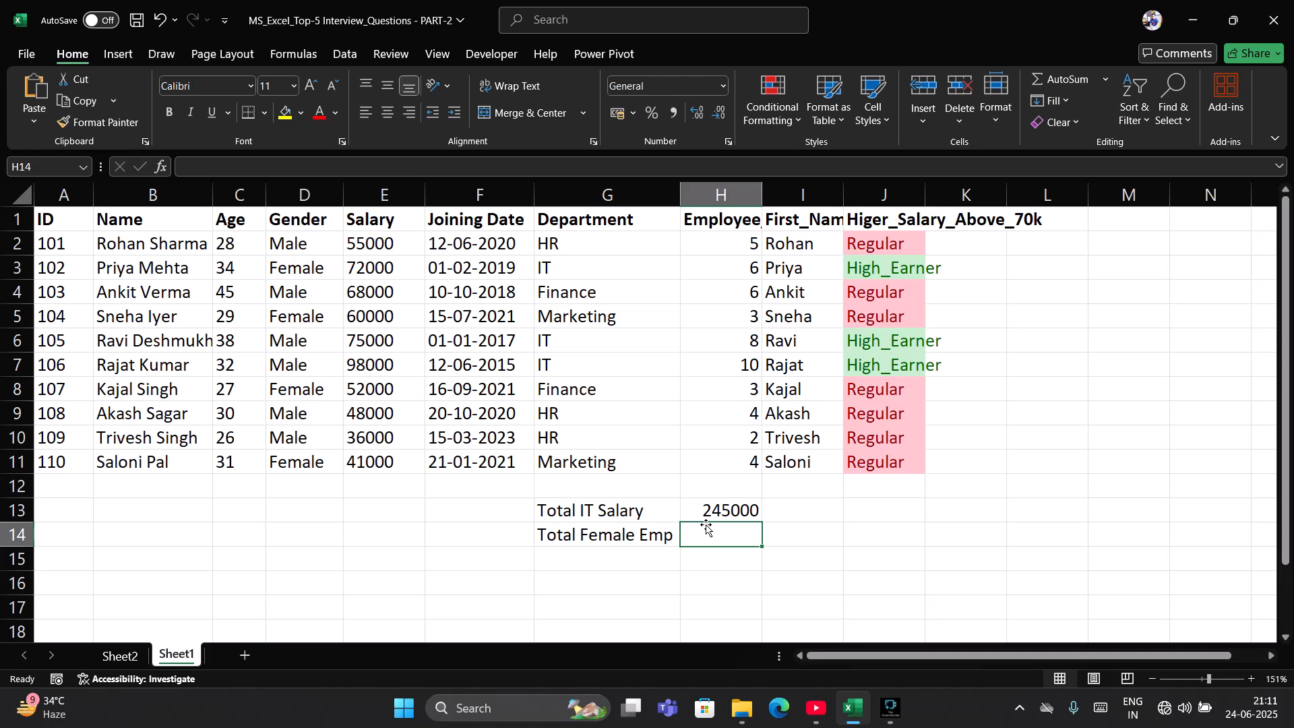
{"action": "type", "text": "="}
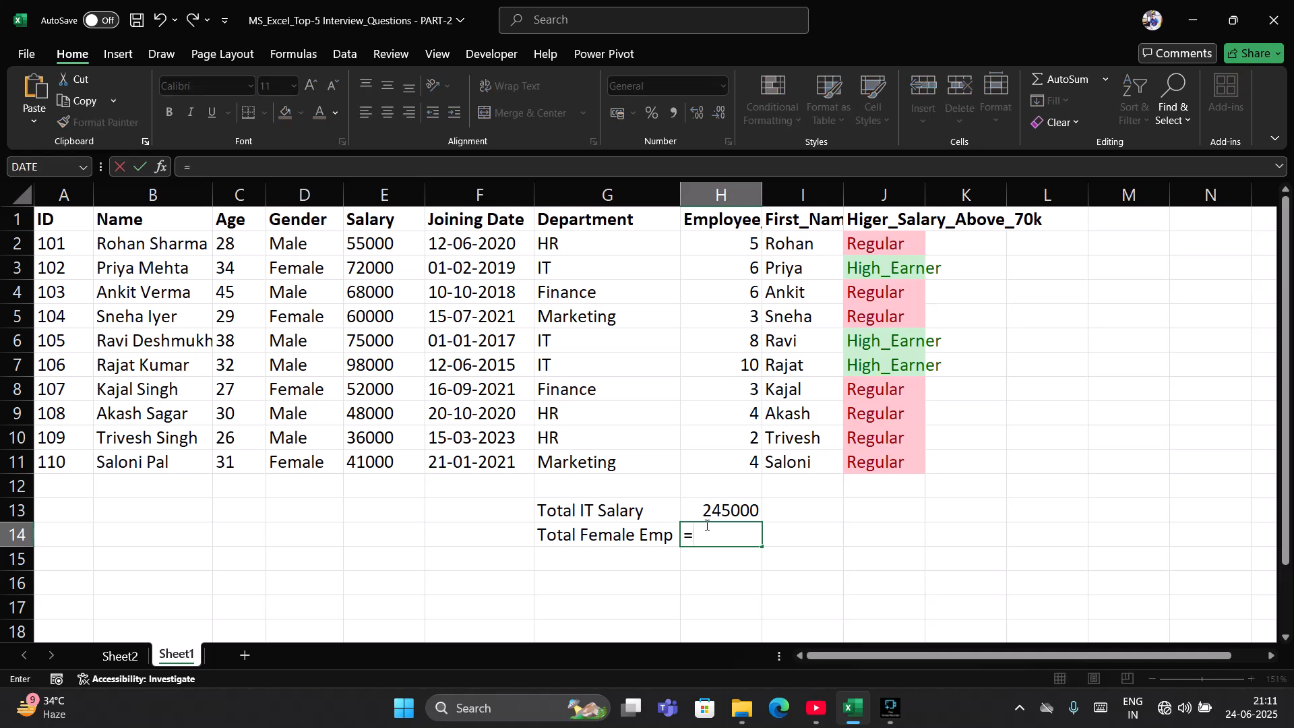
{"action": "type", "text": "coun"}
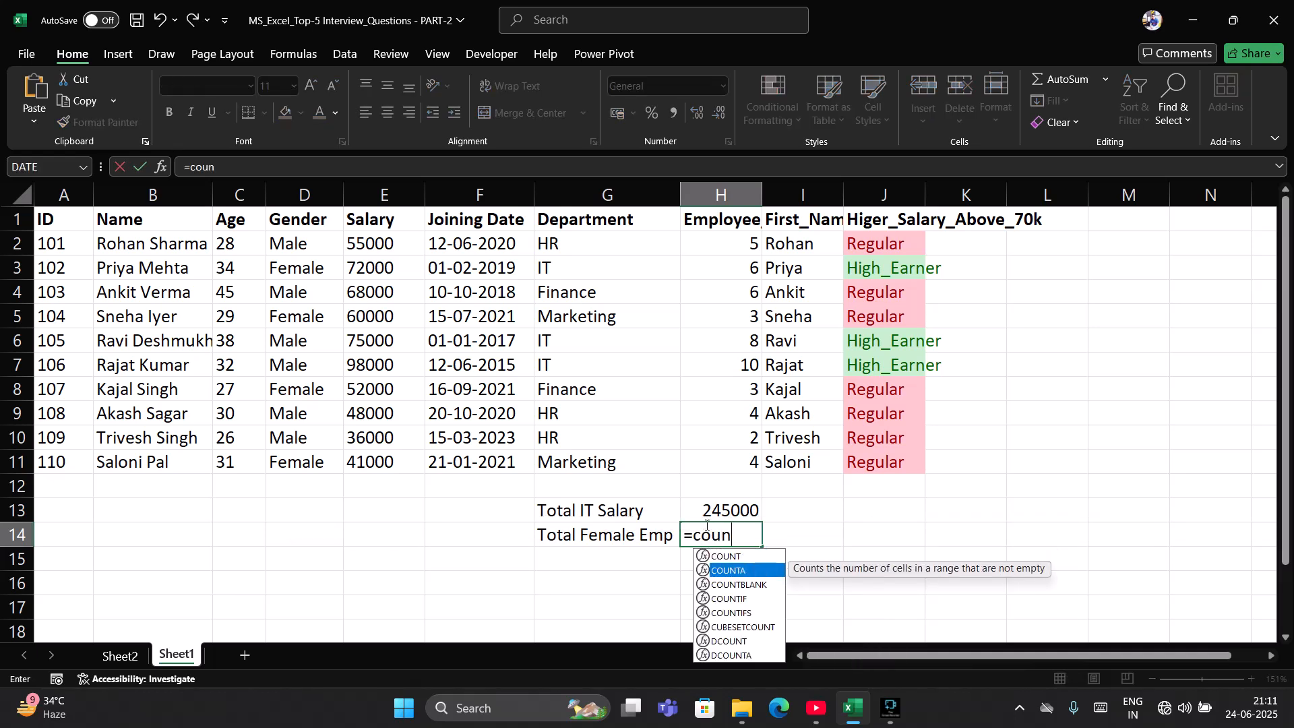
{"action": "key", "text": "Down"}
{"action": "key", "text": "Down"}
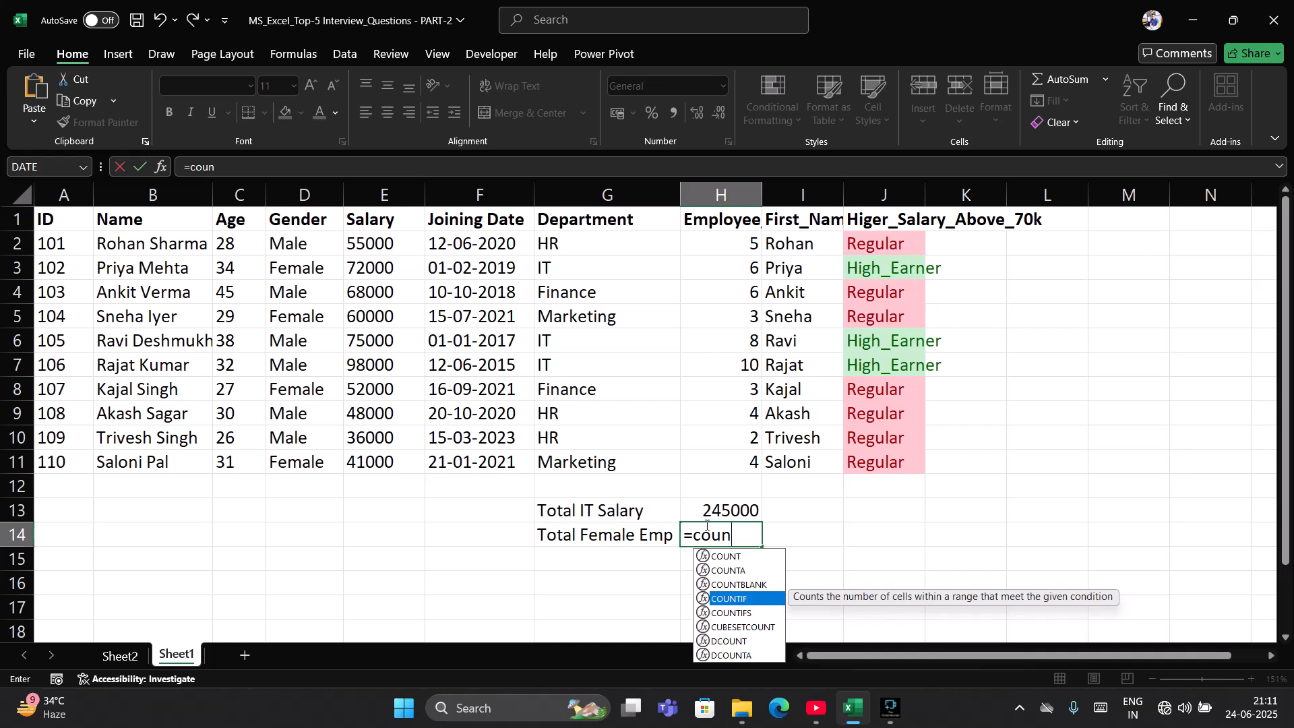
{"action": "key", "text": "Tab"}
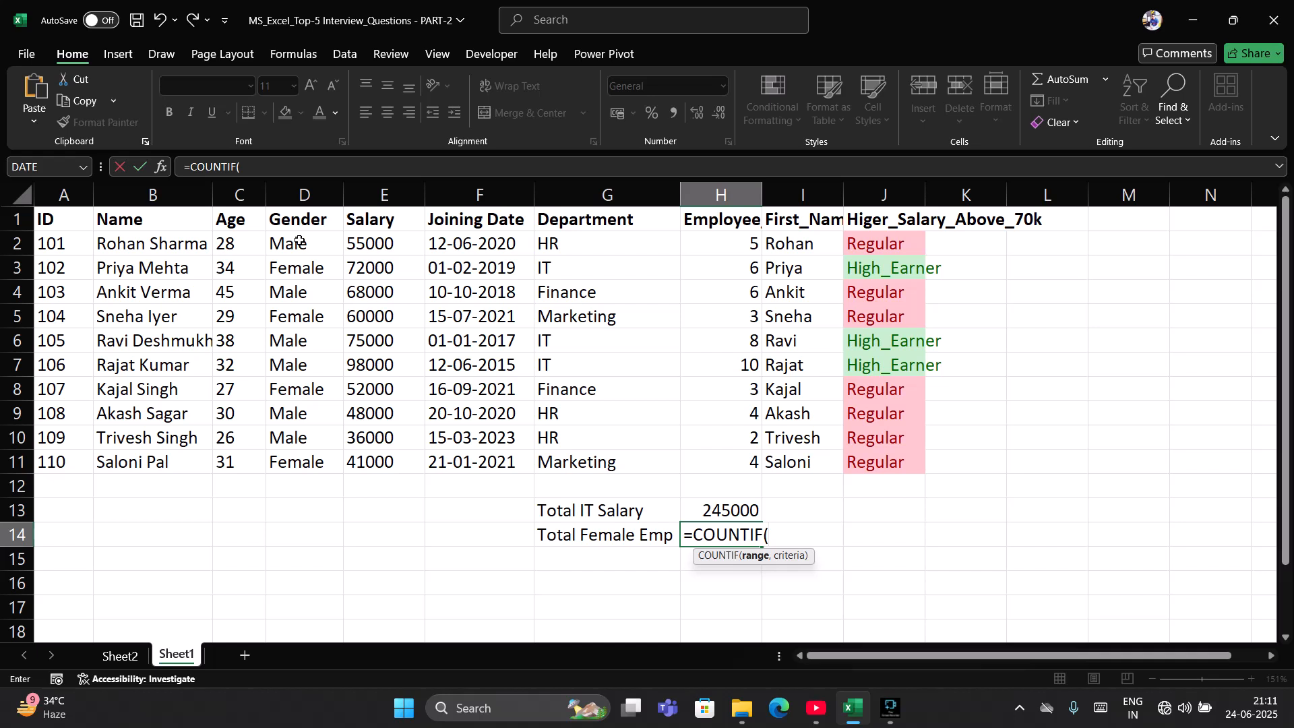
{"action": "left_click_drag", "start_coordinate": [300, 240], "coordinate": [307, 472]}
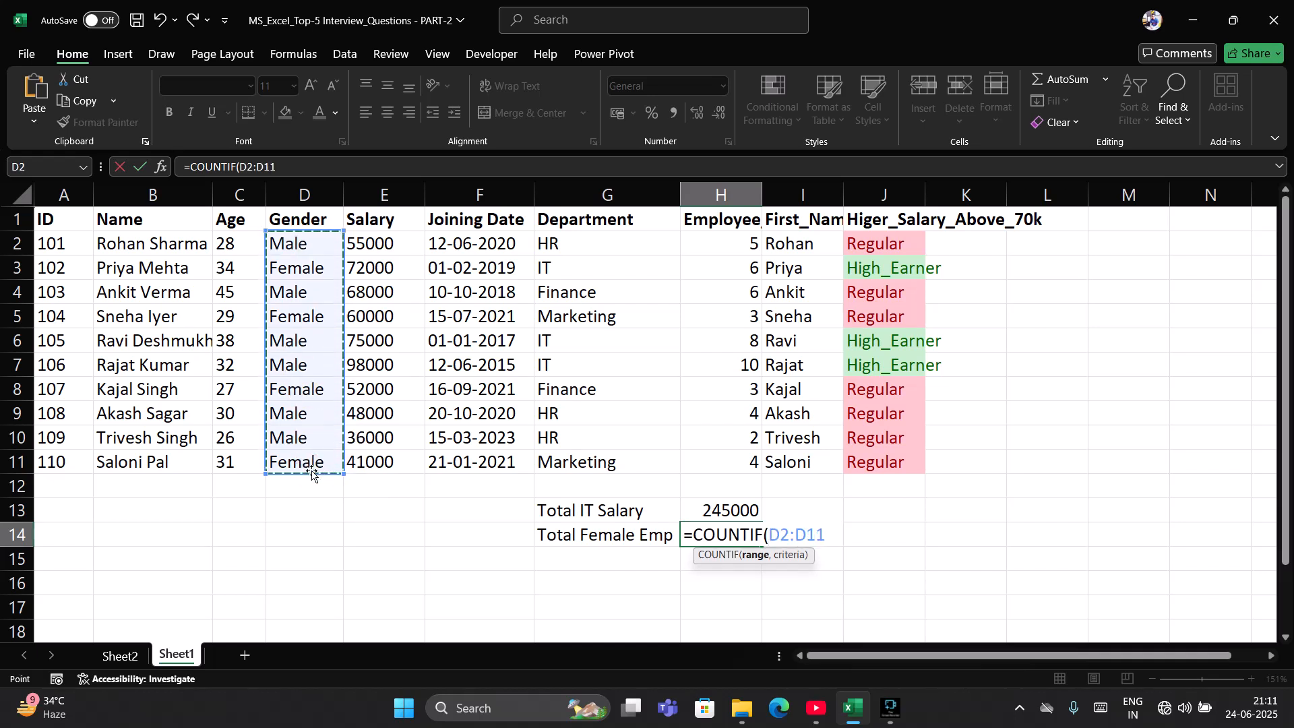
{"action": "type", "text": ", "}
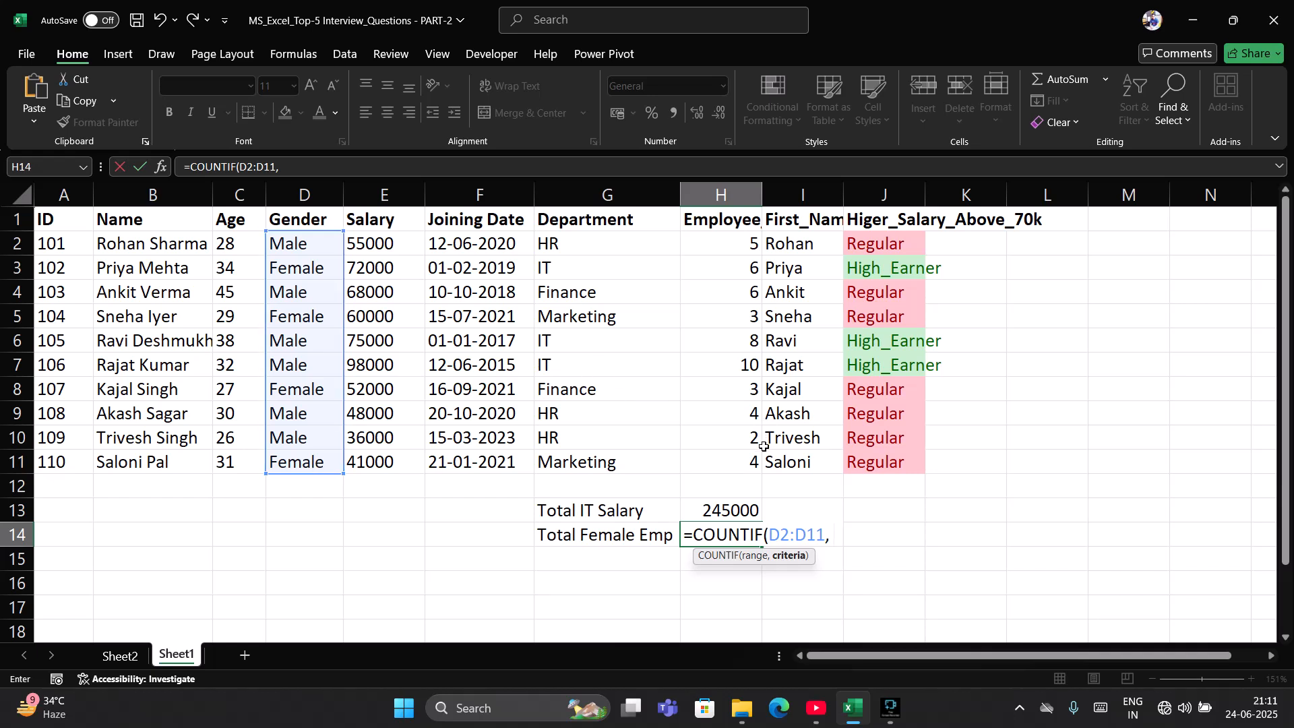
{"action": "type", "text": "\"Female"}
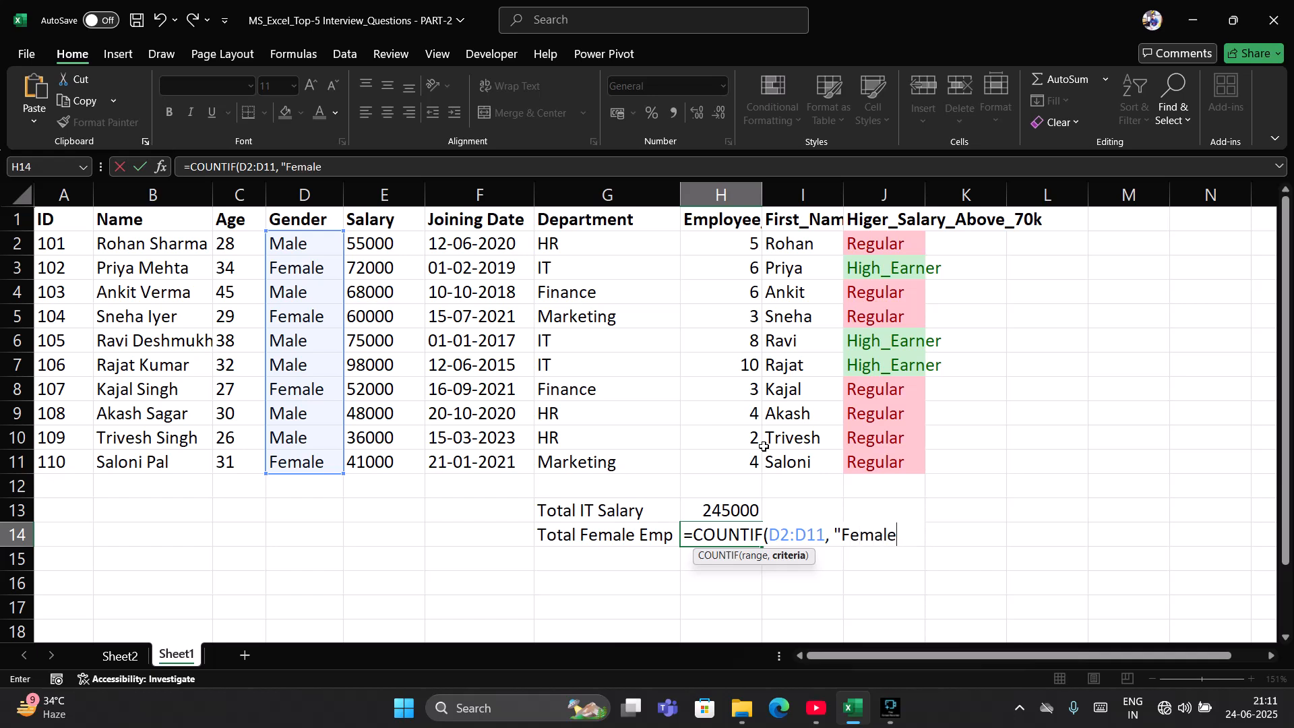
{"action": "type", "text": "\")"}
{"action": "key", "text": "Return"}
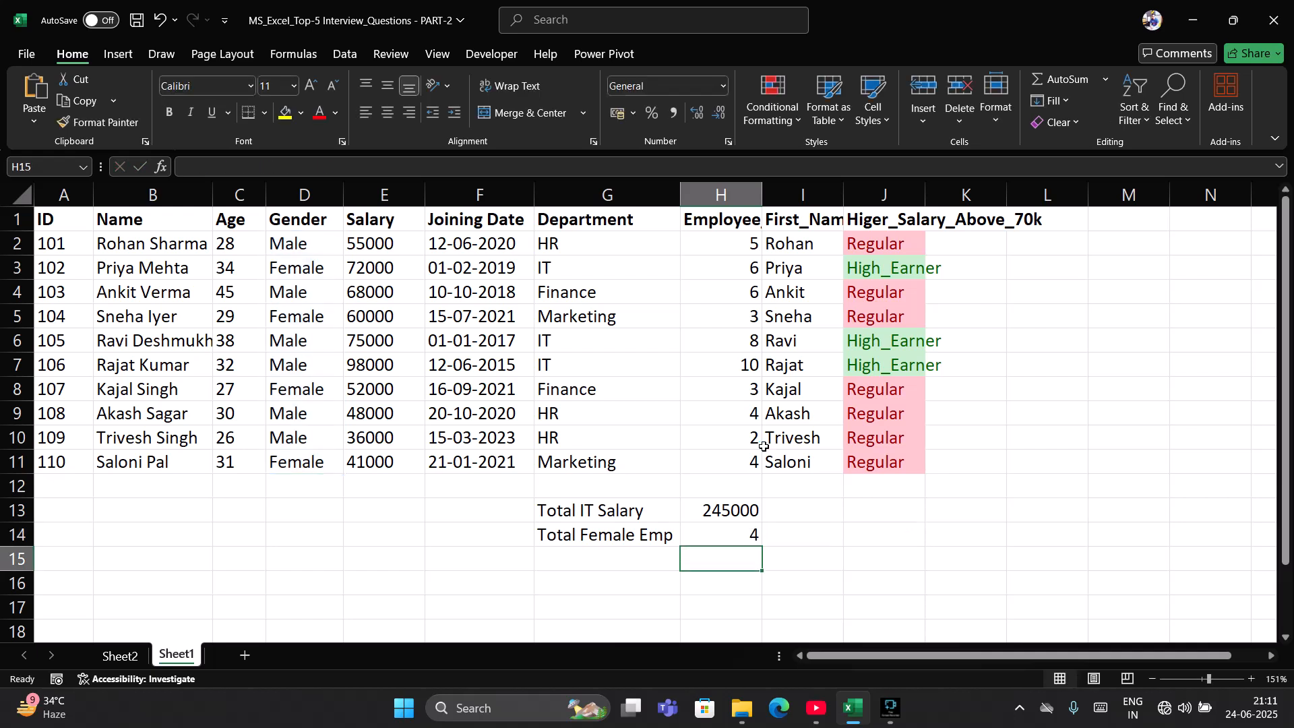
{"action": "left_click", "coordinate": [729, 538]}
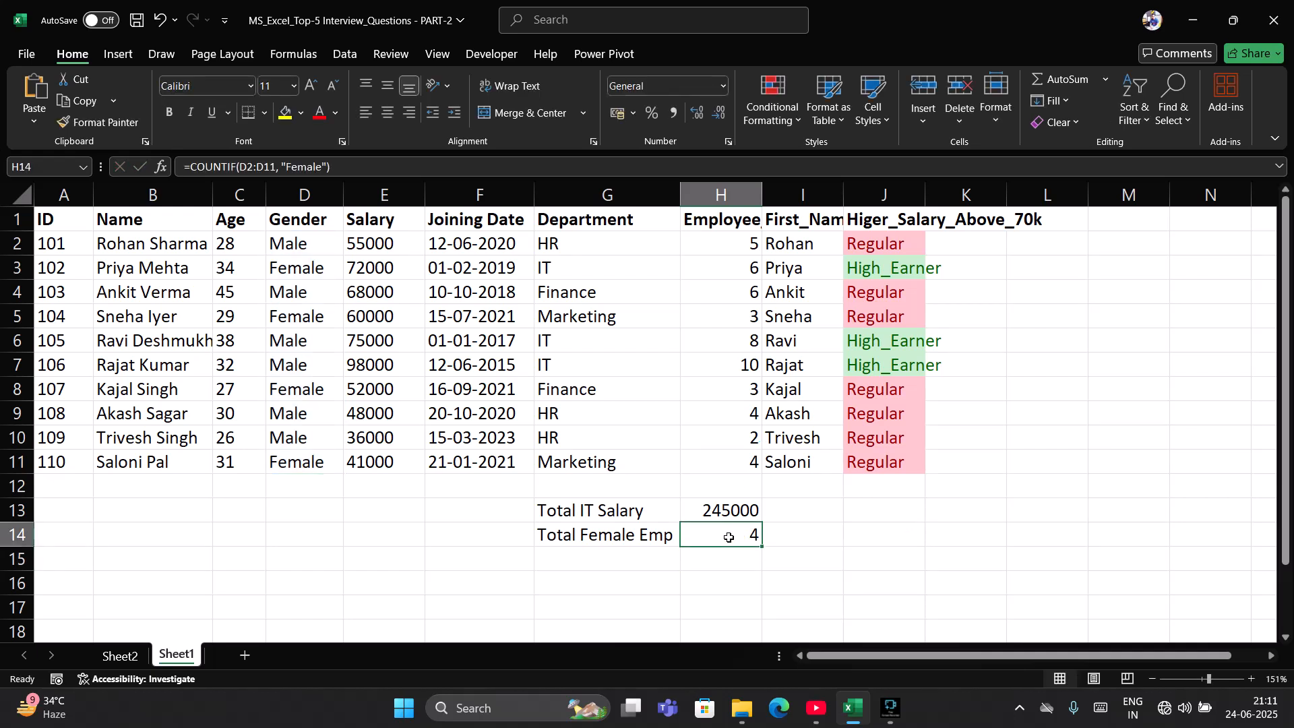
Check the count in H14 against the Female entries in the Gender column.
{"action": "left_click", "coordinate": [317, 270]}
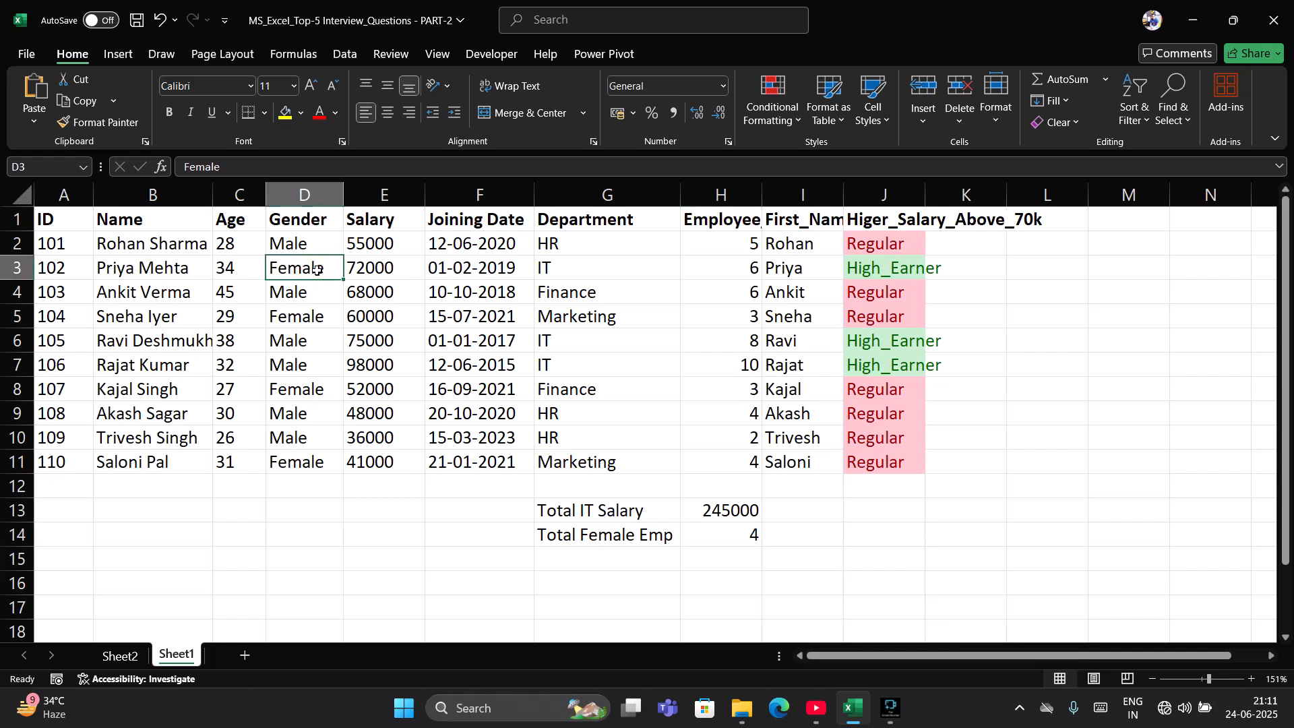
{"action": "left_click_drag", "start_coordinate": [311, 317], "coordinate": [300, 395]}
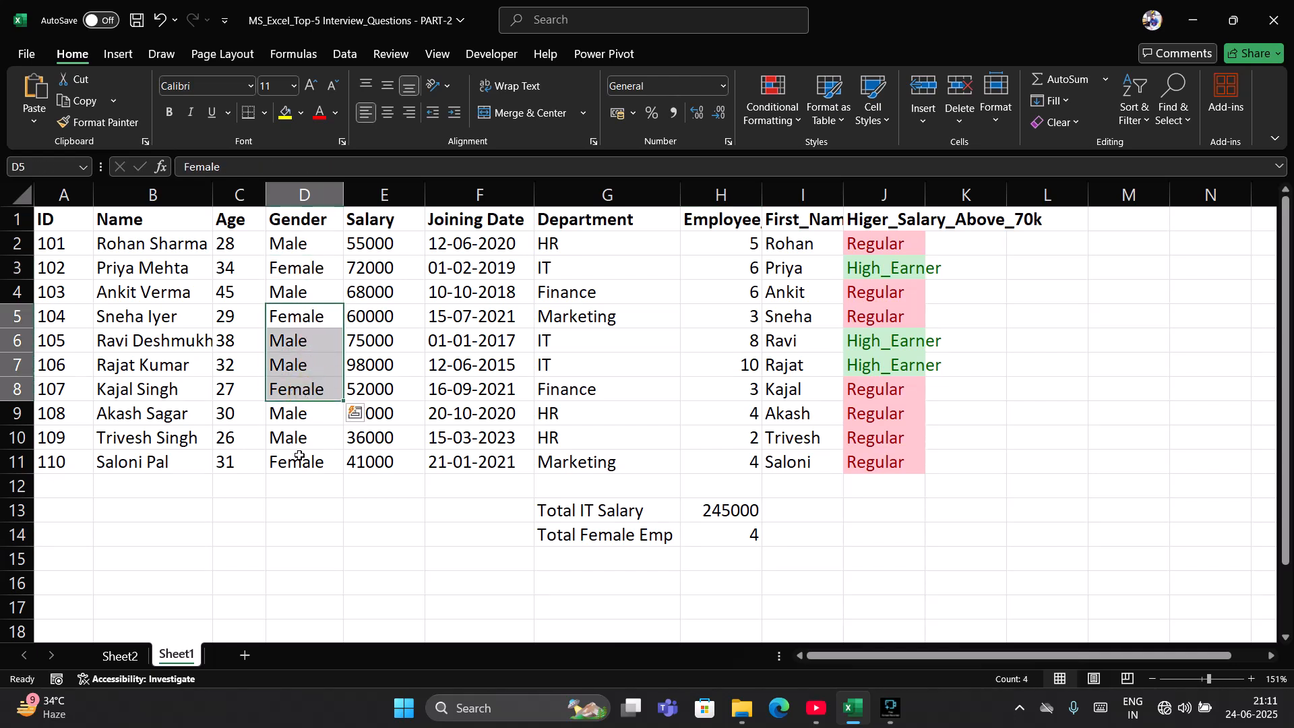
{"action": "left_click", "coordinate": [298, 460]}
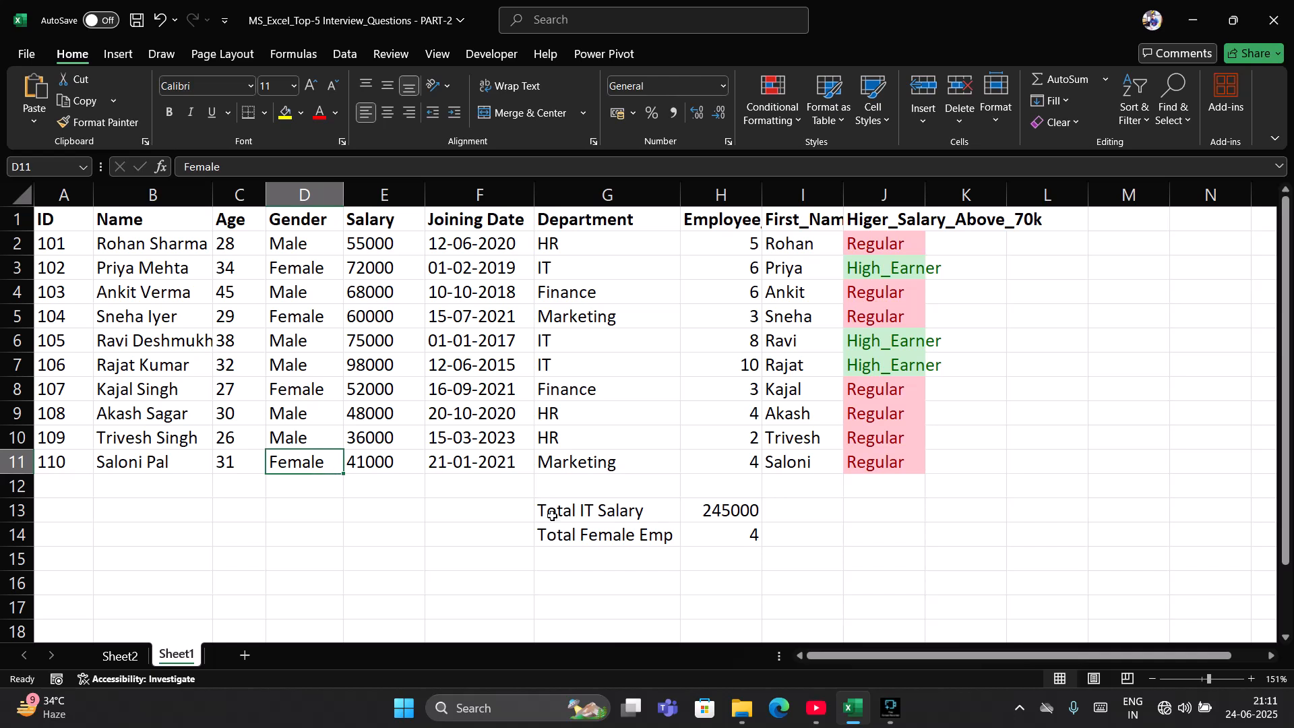
{"action": "left_click_drag", "start_coordinate": [558, 540], "coordinate": [835, 537]}
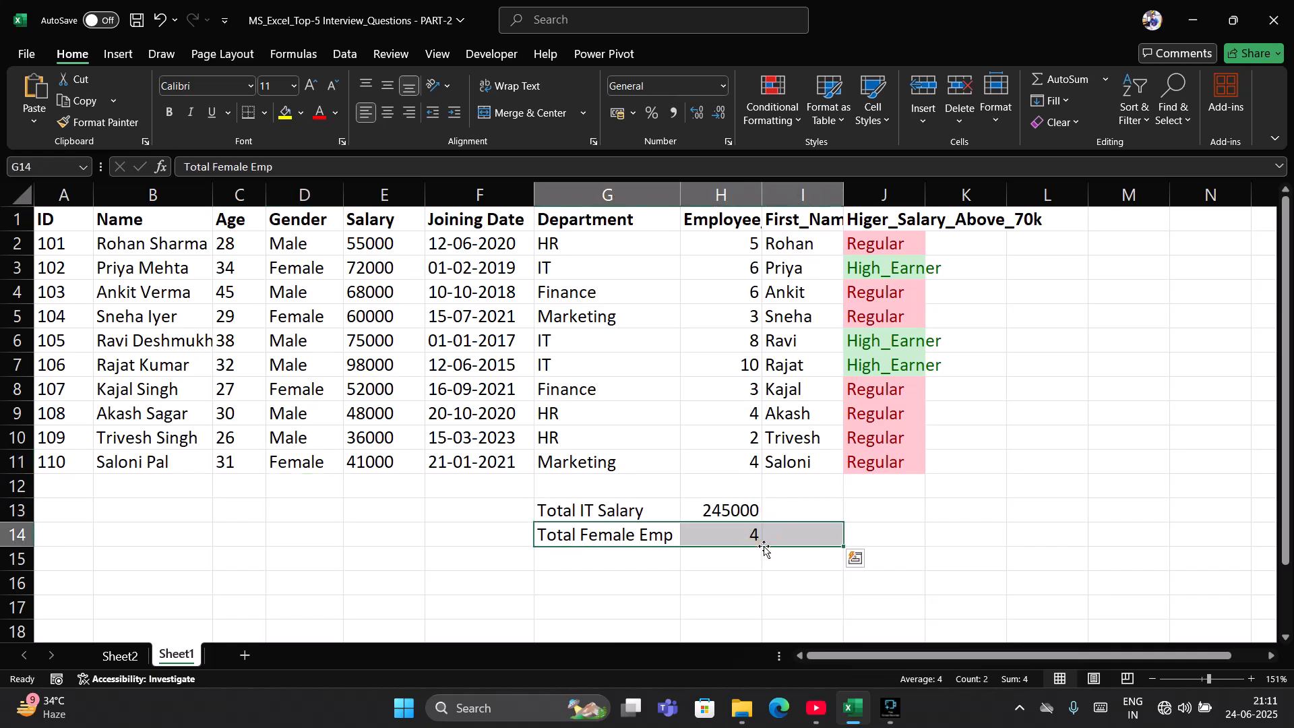
{"action": "left_click", "coordinate": [728, 437]}
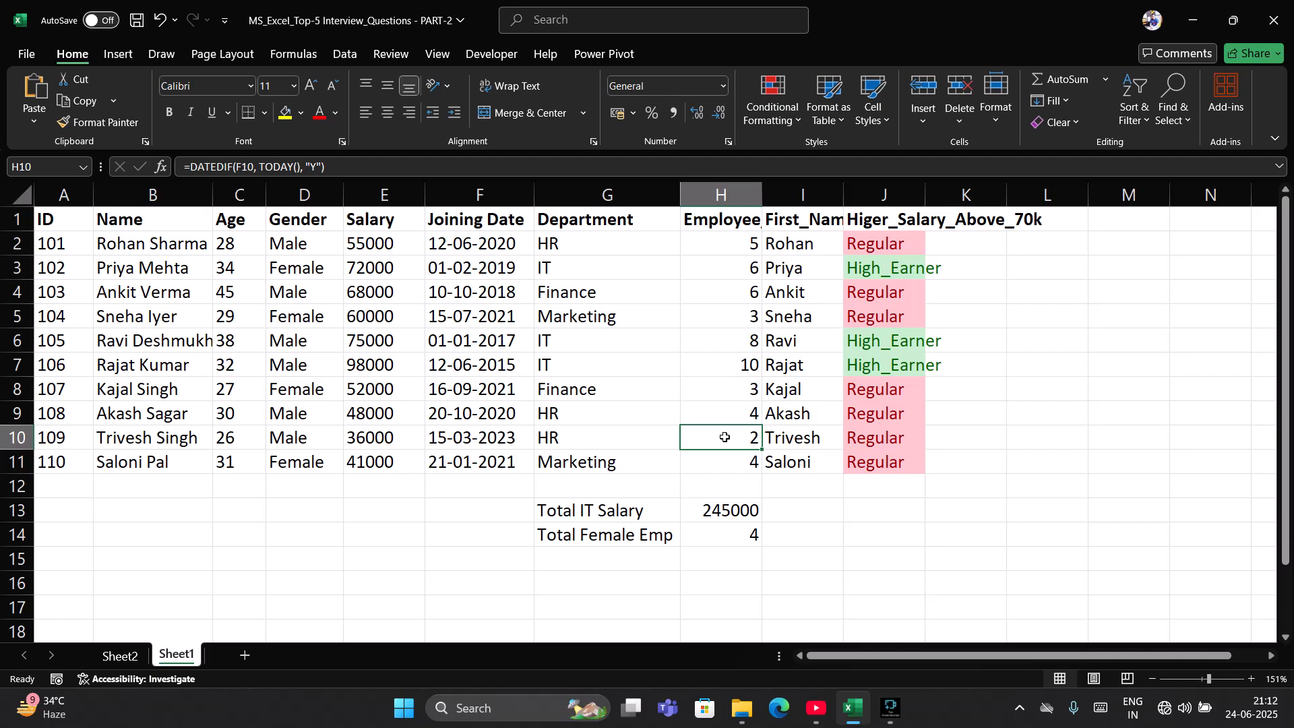
{"action": "left_click", "coordinate": [596, 530]}
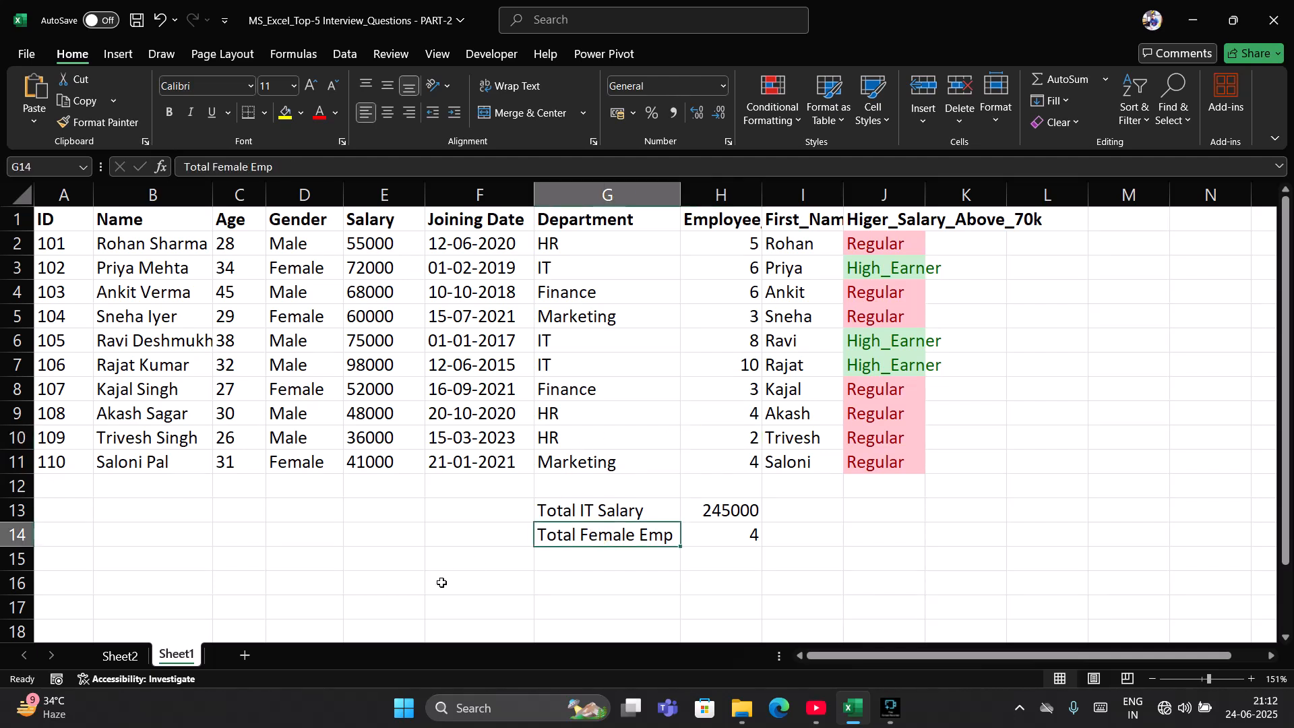
Reread the fifth interview question on Sheet2 and return to the employee table on Sheet1.
{"action": "key", "text": "ctrl+Page_Up"}
{"action": "left_click", "coordinate": [586, 380]}
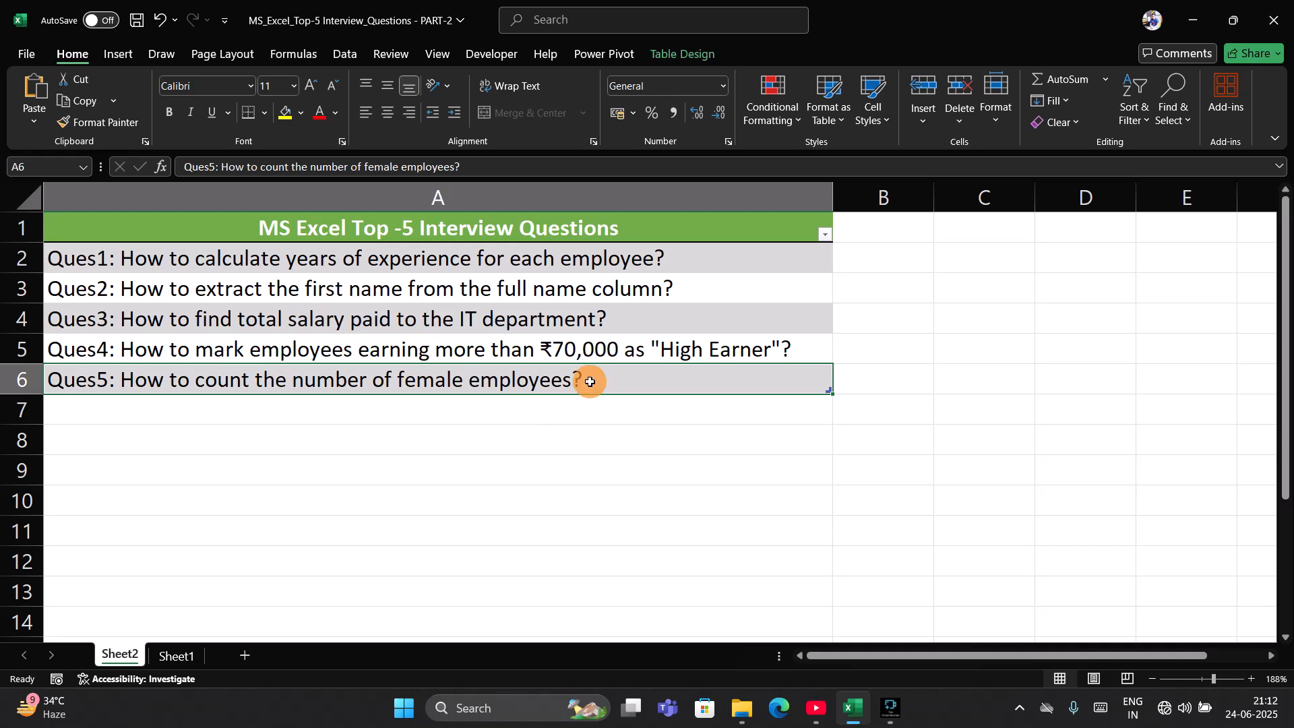
{"action": "left_click", "coordinate": [591, 382]}
{"action": "key", "text": "ctrl+Page_Down"}
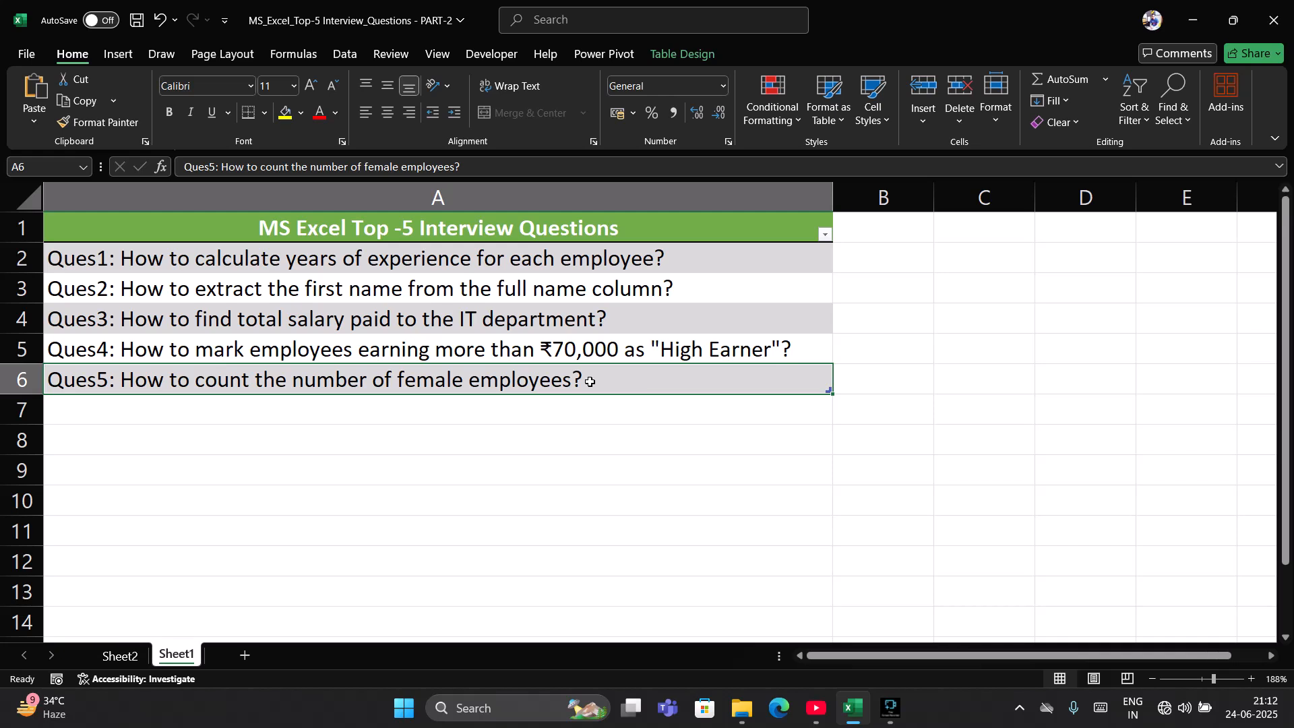
{"action": "left_click", "coordinate": [718, 536]}
{"action": "key", "text": "shift+Left"}
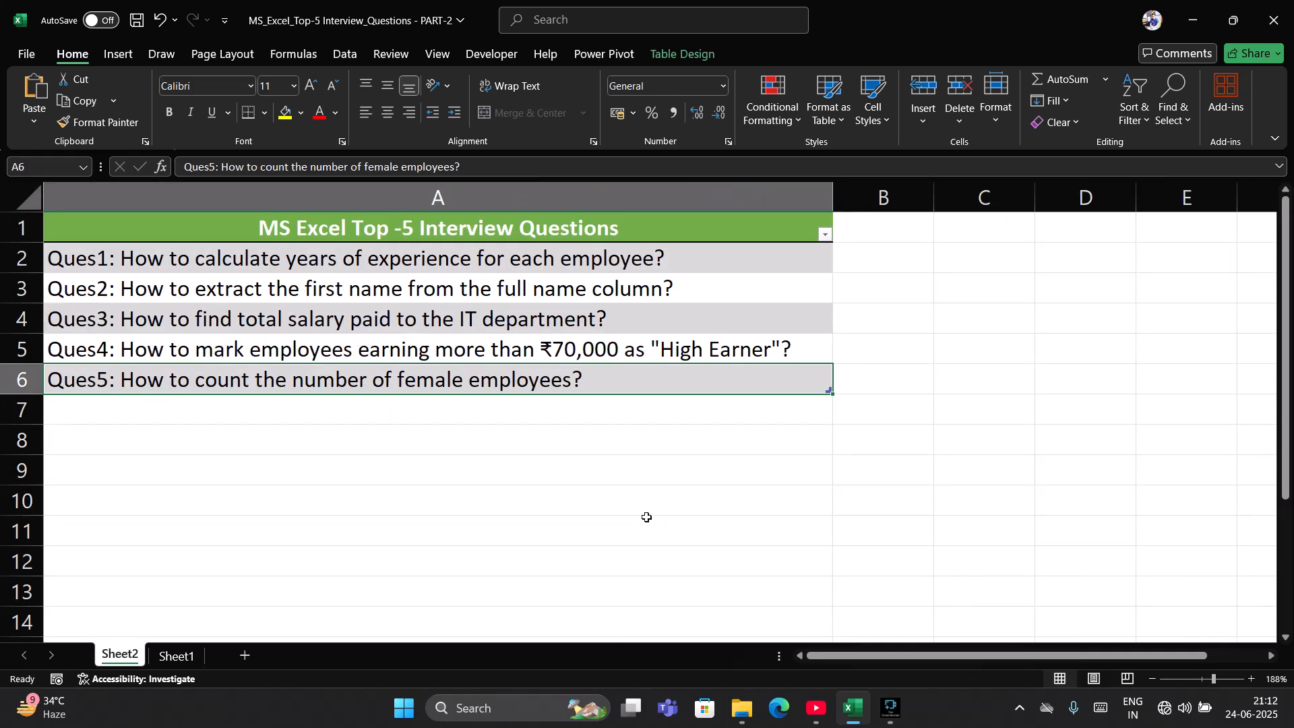
{"action": "left_click", "coordinate": [636, 394]}
{"action": "key", "text": "ctrl+Page_Down"}
Review the Gender column and the High_Earner and Regular labels in column J beside the empty column K.
{"action": "left_click", "coordinate": [1077, 222]}
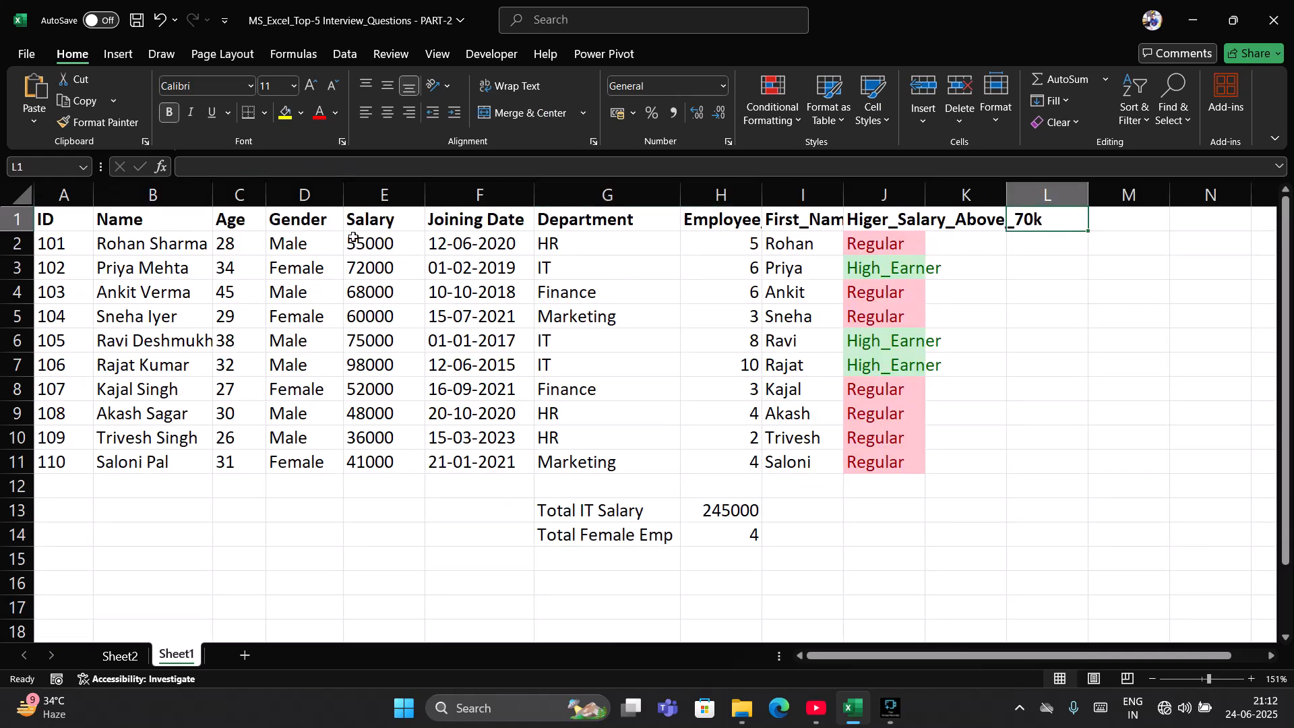
{"action": "left_click_drag", "start_coordinate": [326, 223], "coordinate": [327, 443]}
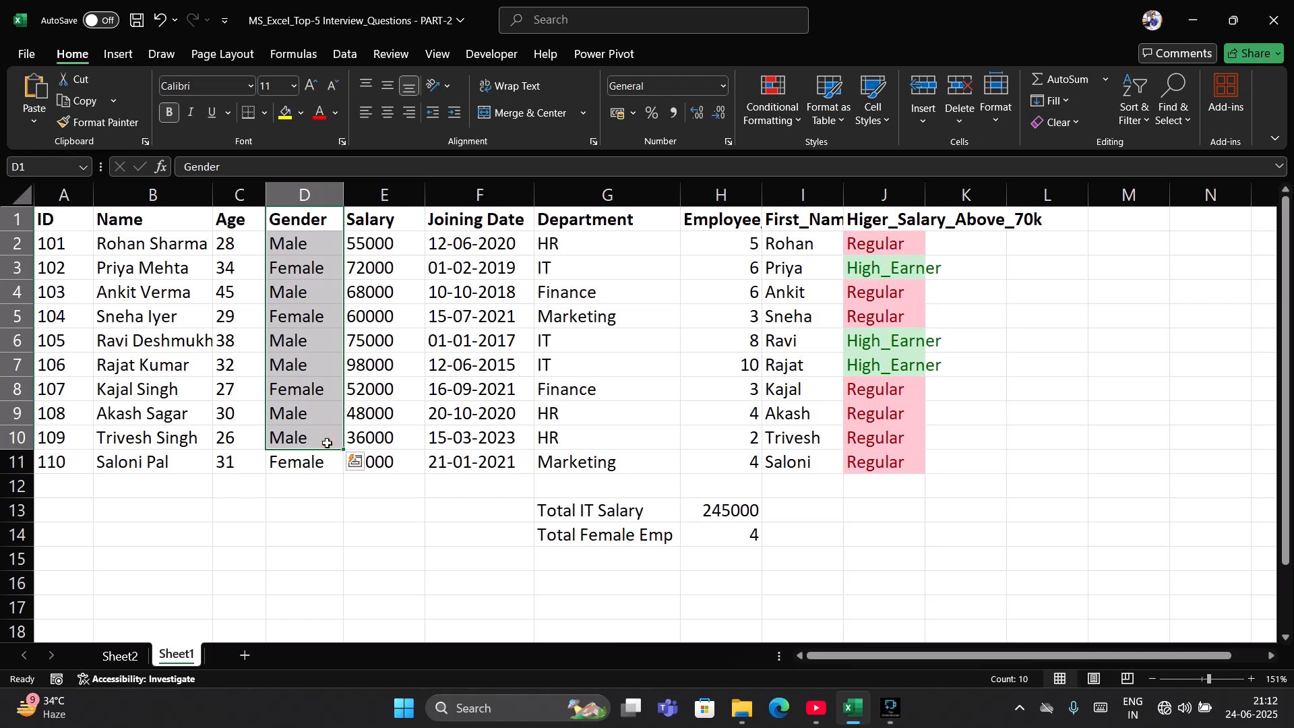
{"action": "left_click", "coordinate": [318, 254]}
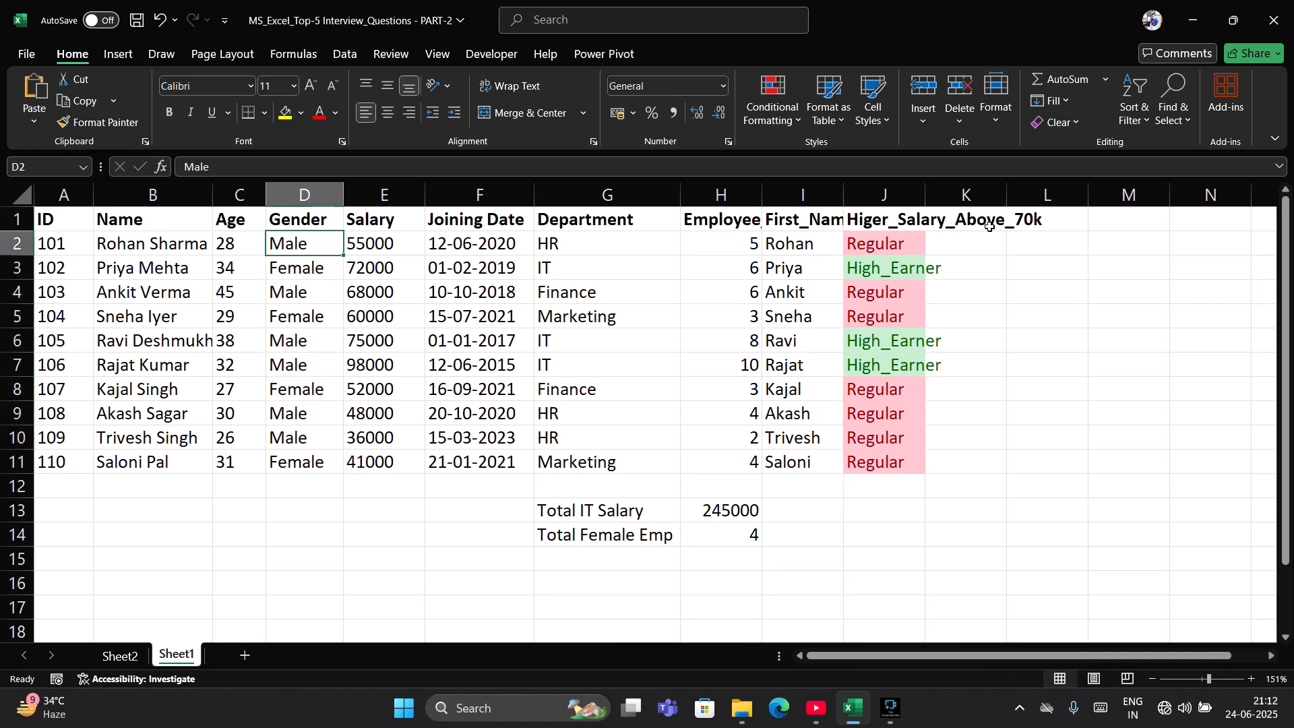
{"action": "left_click", "coordinate": [971, 250]}
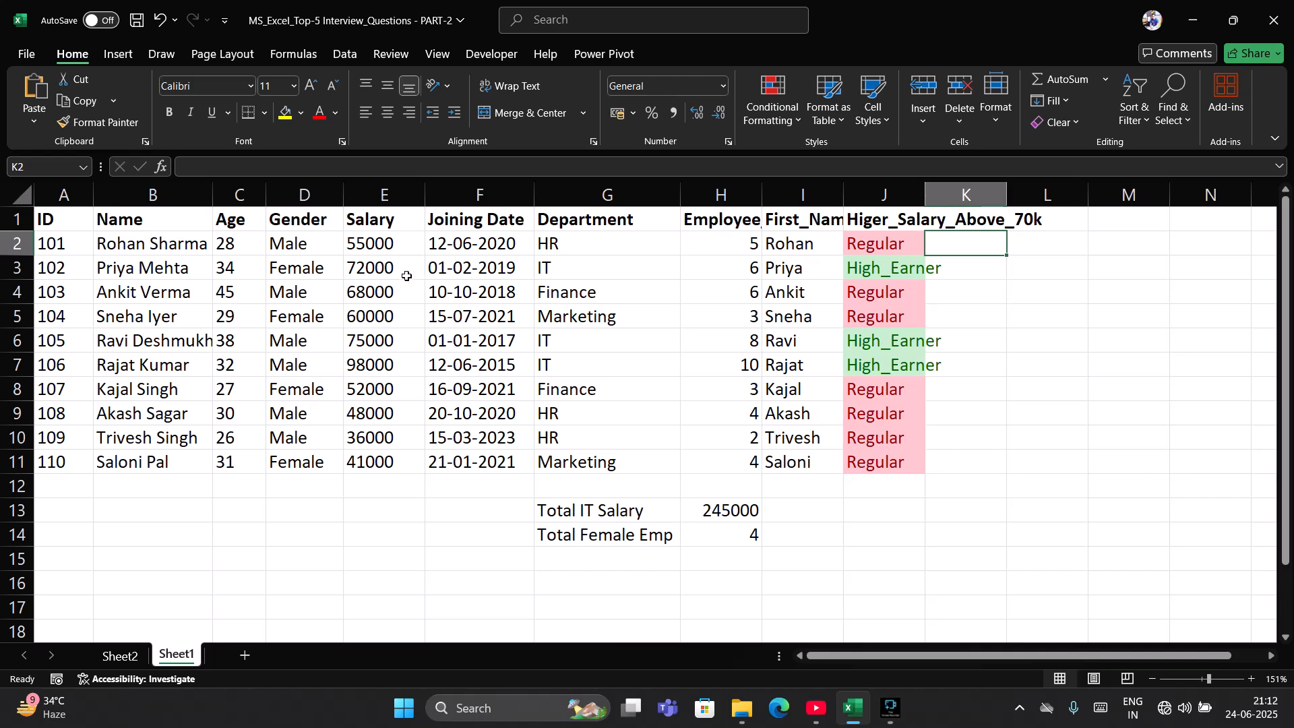
{"action": "left_click", "coordinate": [981, 267]}
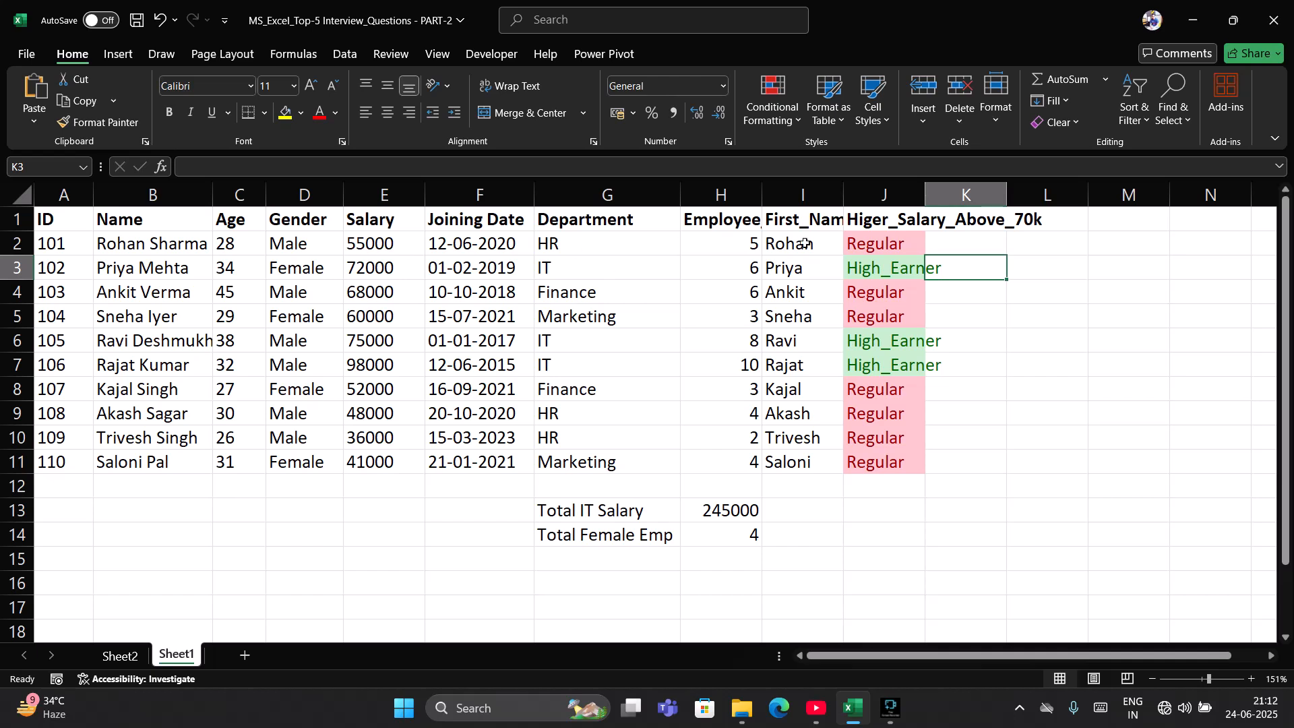
{"action": "left_click_drag", "start_coordinate": [879, 244], "coordinate": [885, 463]}
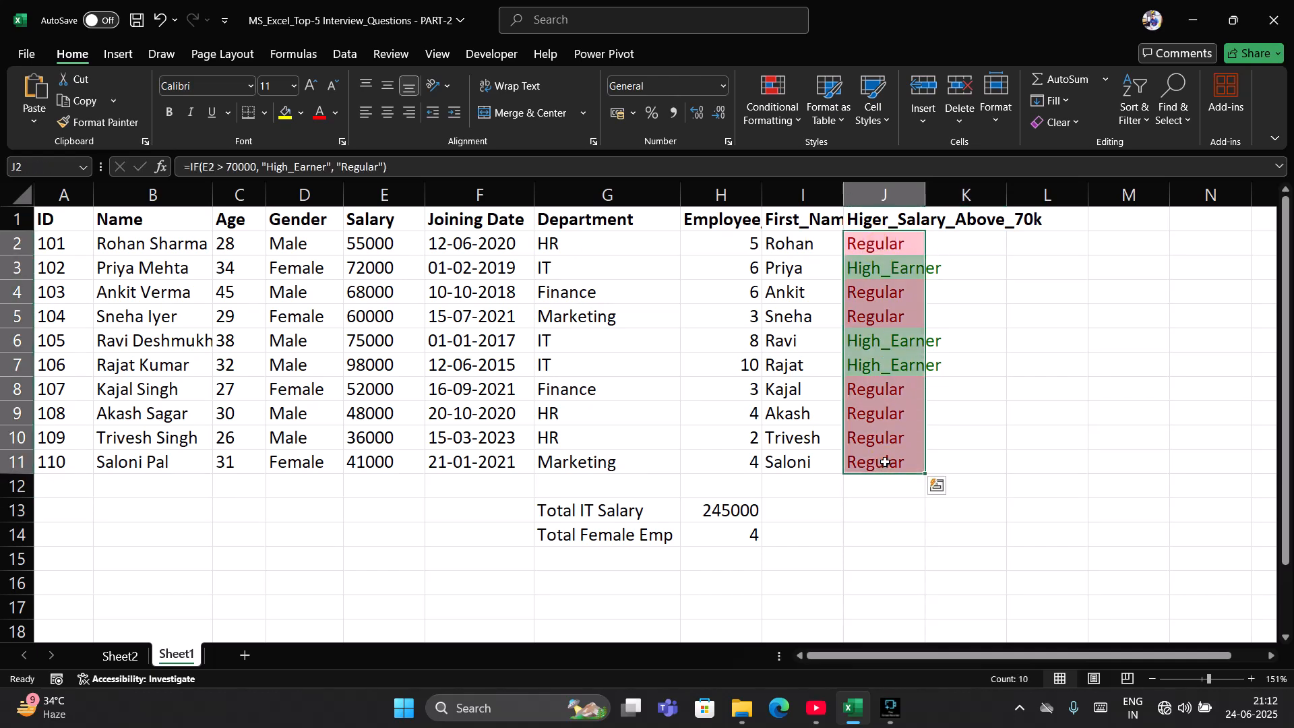
{"action": "left_click", "coordinate": [955, 263]}
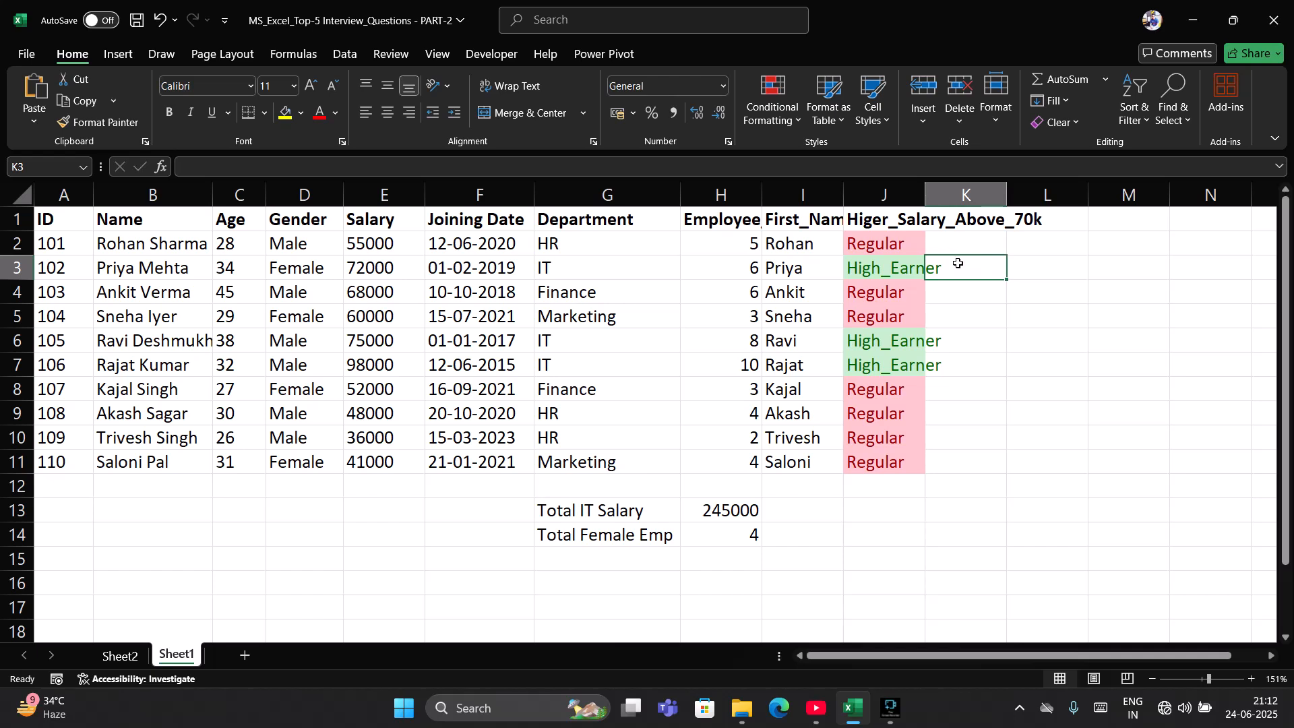
{"action": "left_click", "coordinate": [970, 240]}
{"action": "key", "text": "Up"}
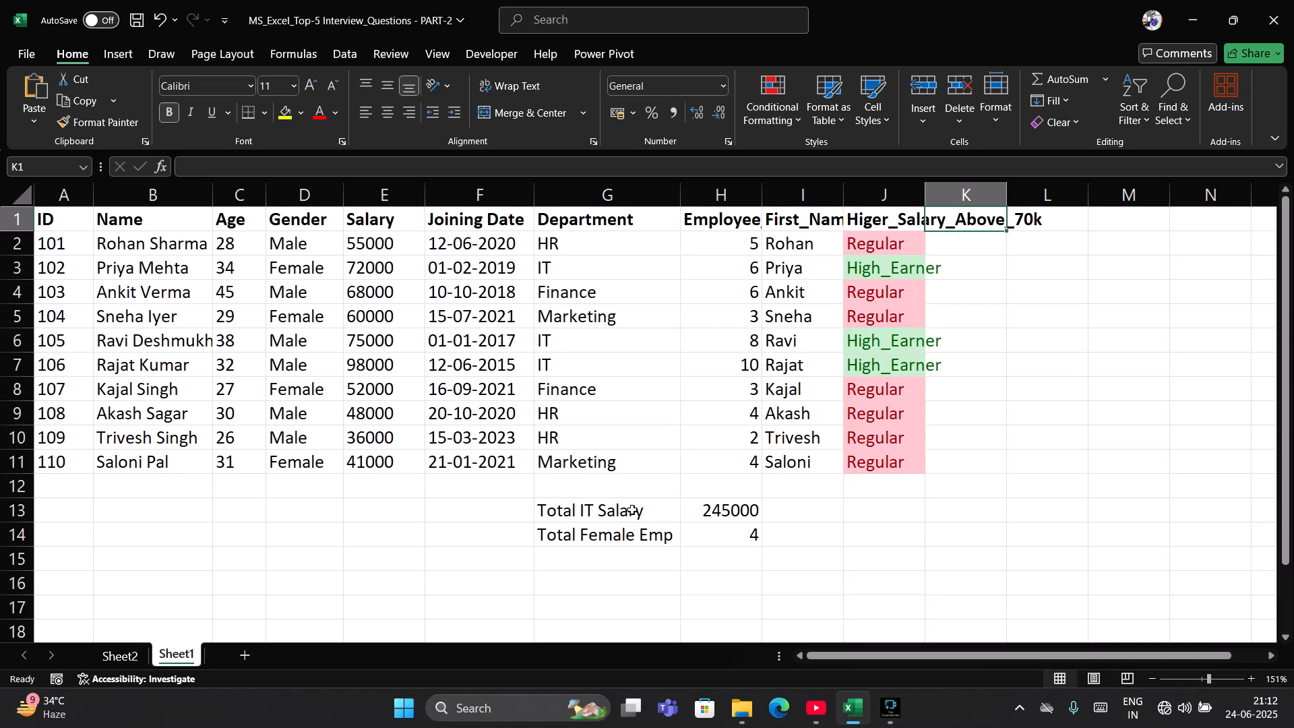
Enter the column header "Total_Female Emp" in K1.
{"action": "left_click", "coordinate": [978, 261]}
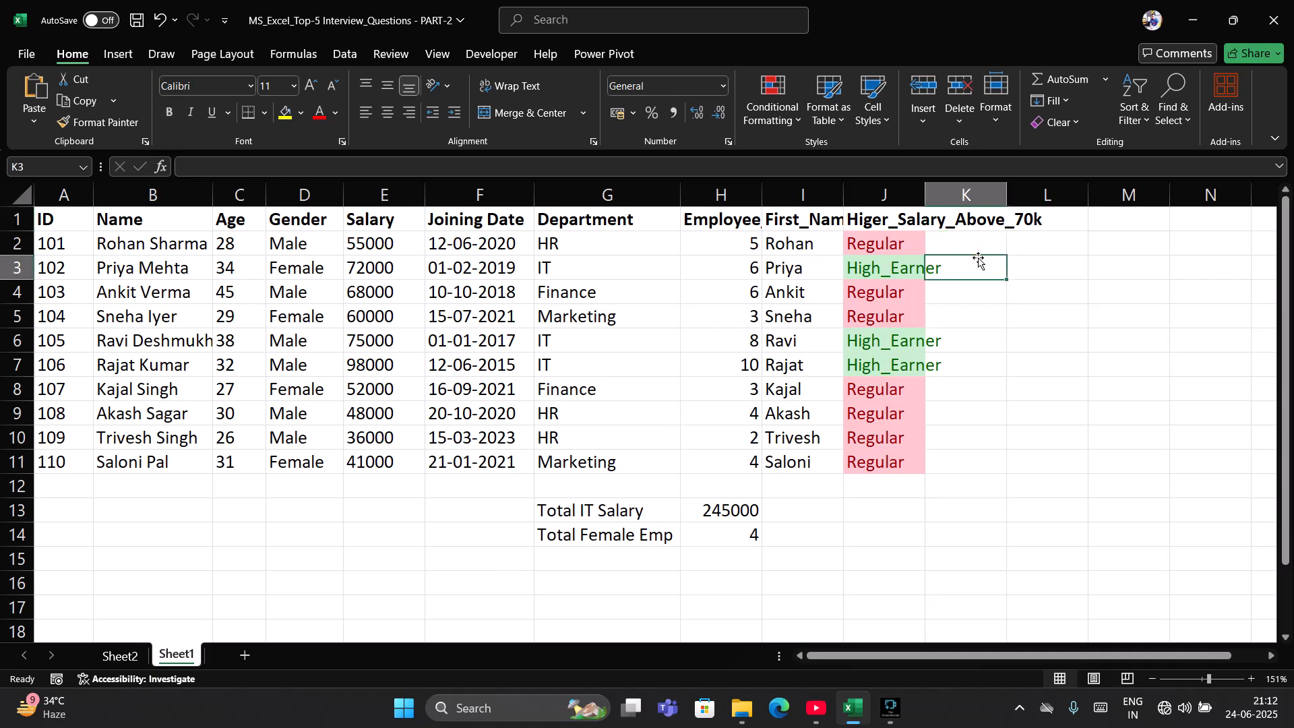
{"action": "key", "text": "Up"}
{"action": "key", "text": "Up"}
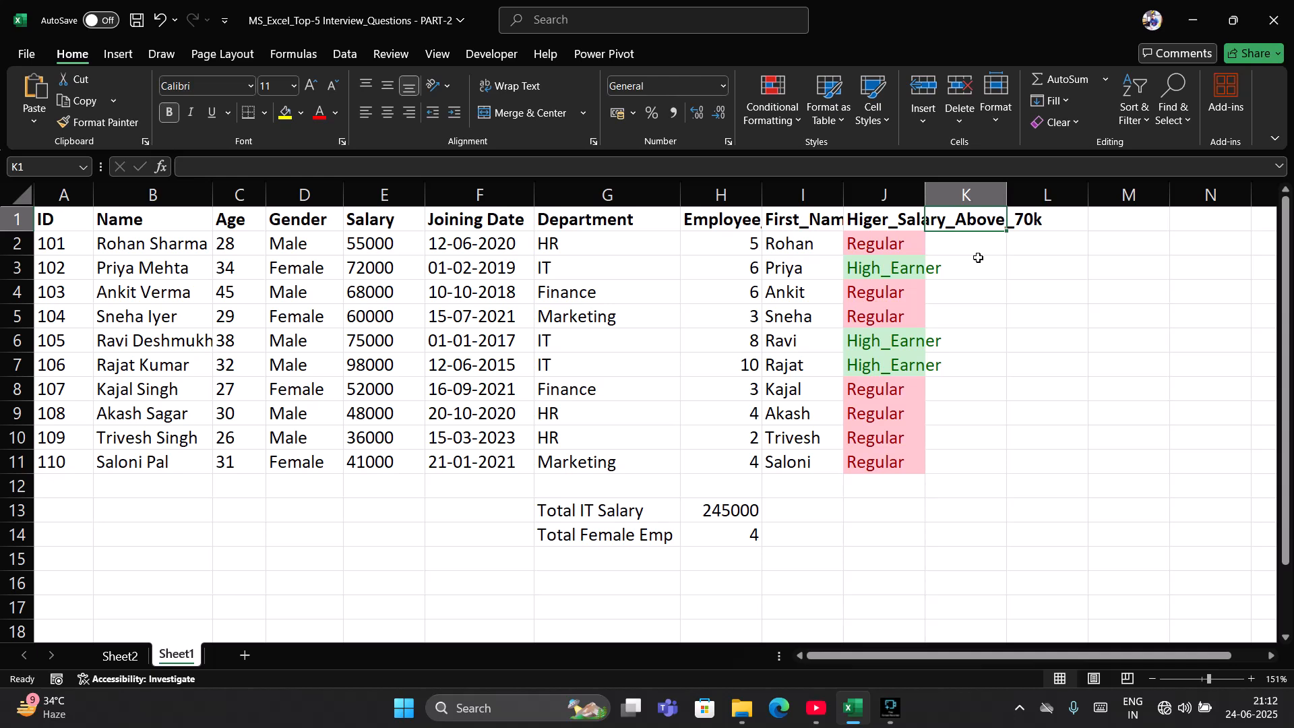
{"action": "type", "text": "Tota"}
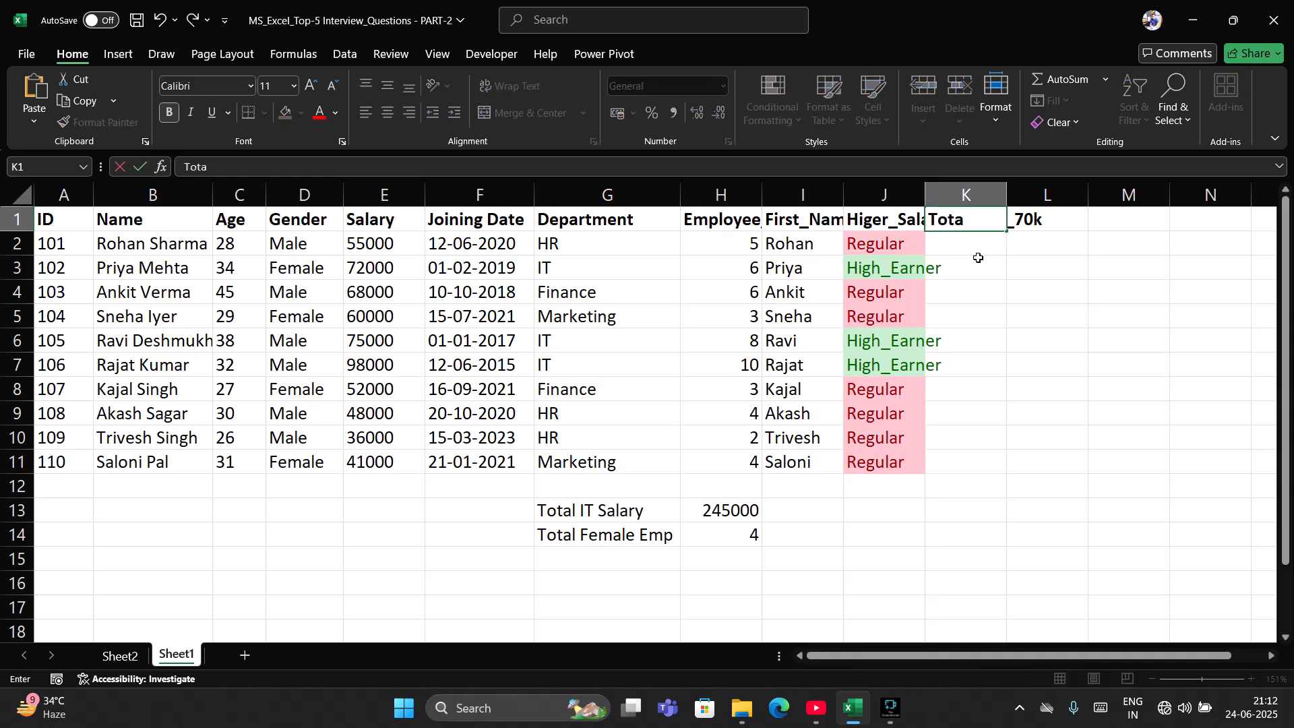
{"action": "type", "text": "l_Fema"}
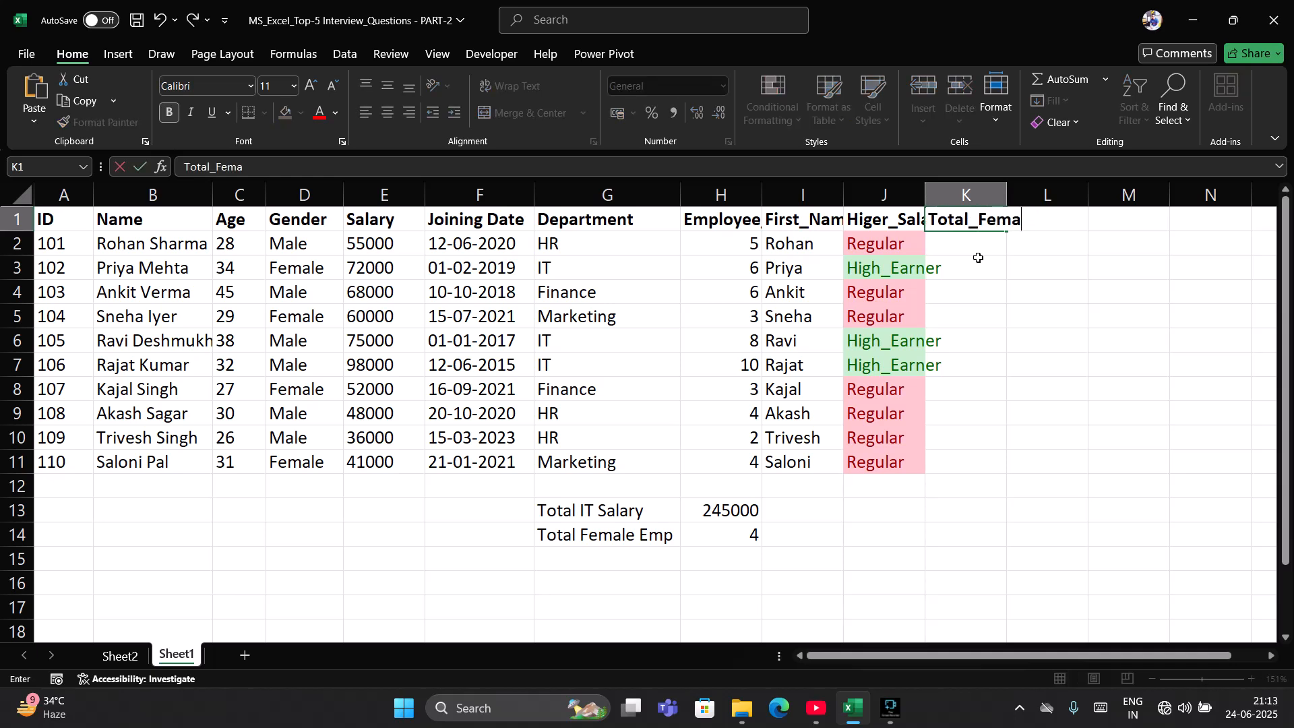
{"action": "type", "text": "le Emp"}
{"action": "key", "text": "Return"}
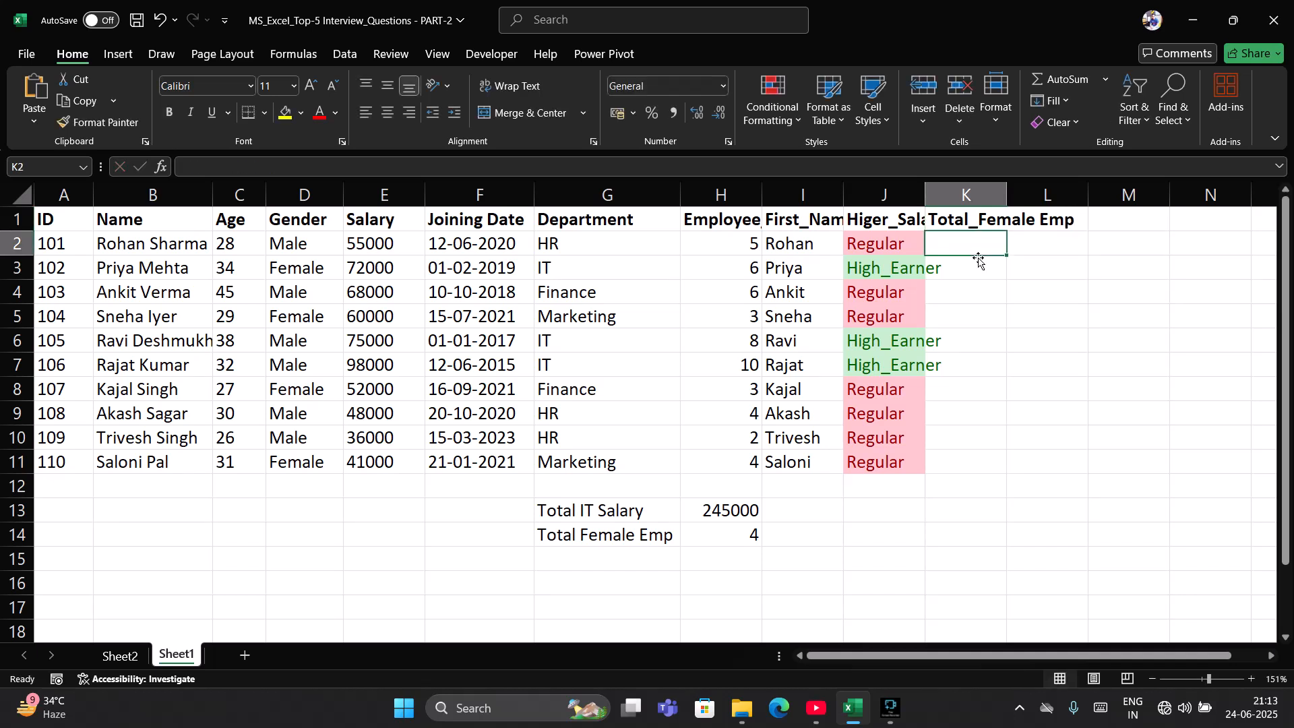
Flag female employees in K2 with the formula =COUNTIF(D2, "Female") and fill it down to K11.
{"action": "type", "text": "="}
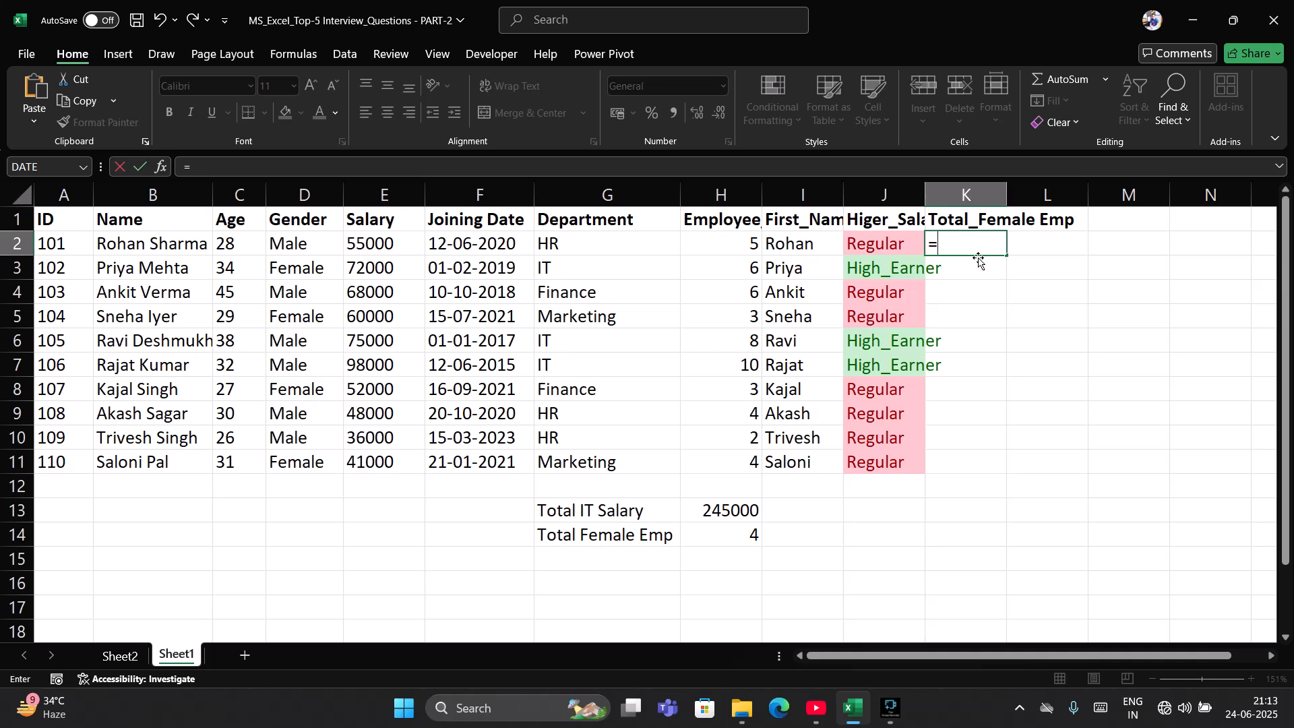
{"action": "type", "text": "COU"}
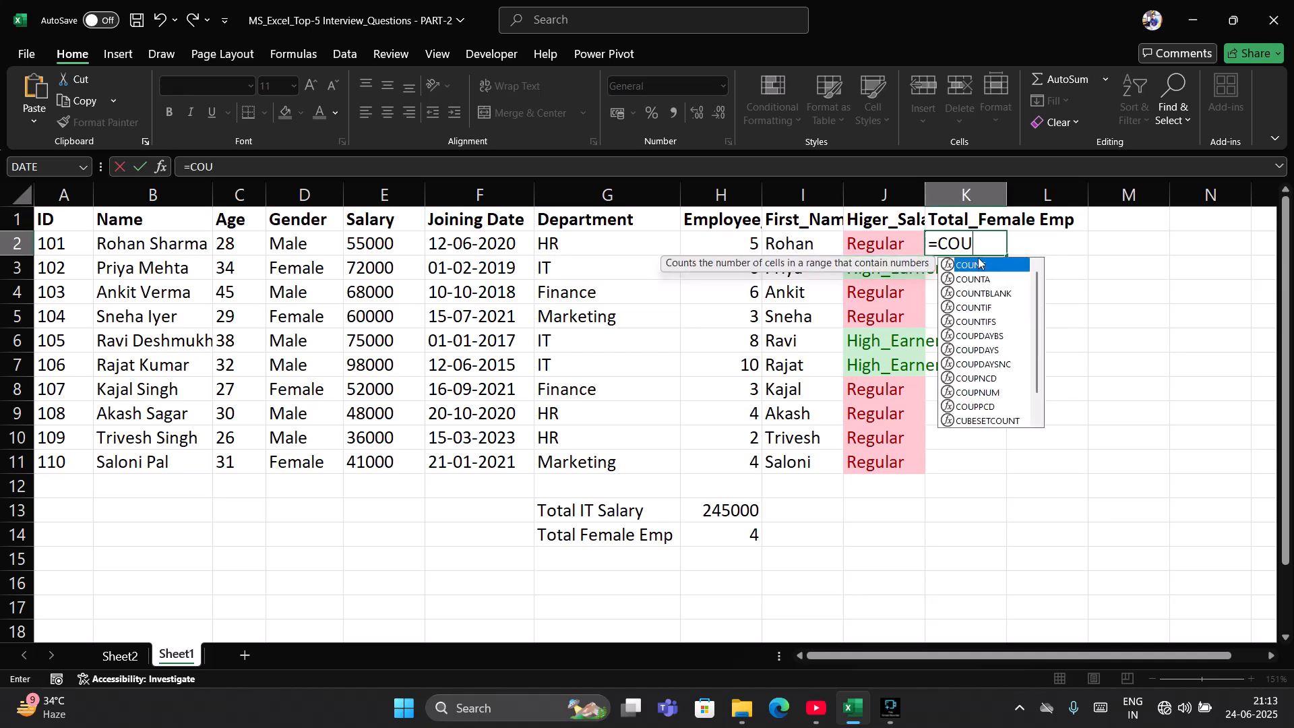
{"action": "key", "text": "Down"}
{"action": "key", "text": "Down"}
{"action": "key", "text": "Down"}
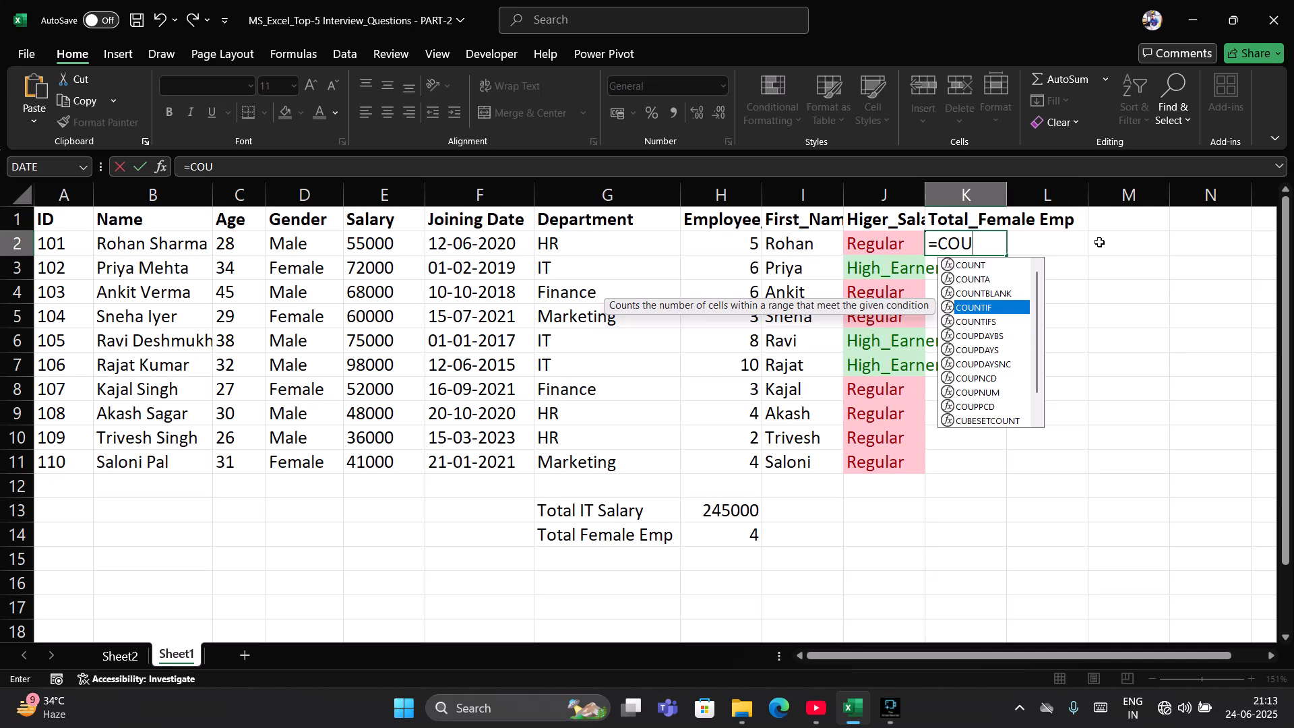
{"action": "key", "text": "Tab"}
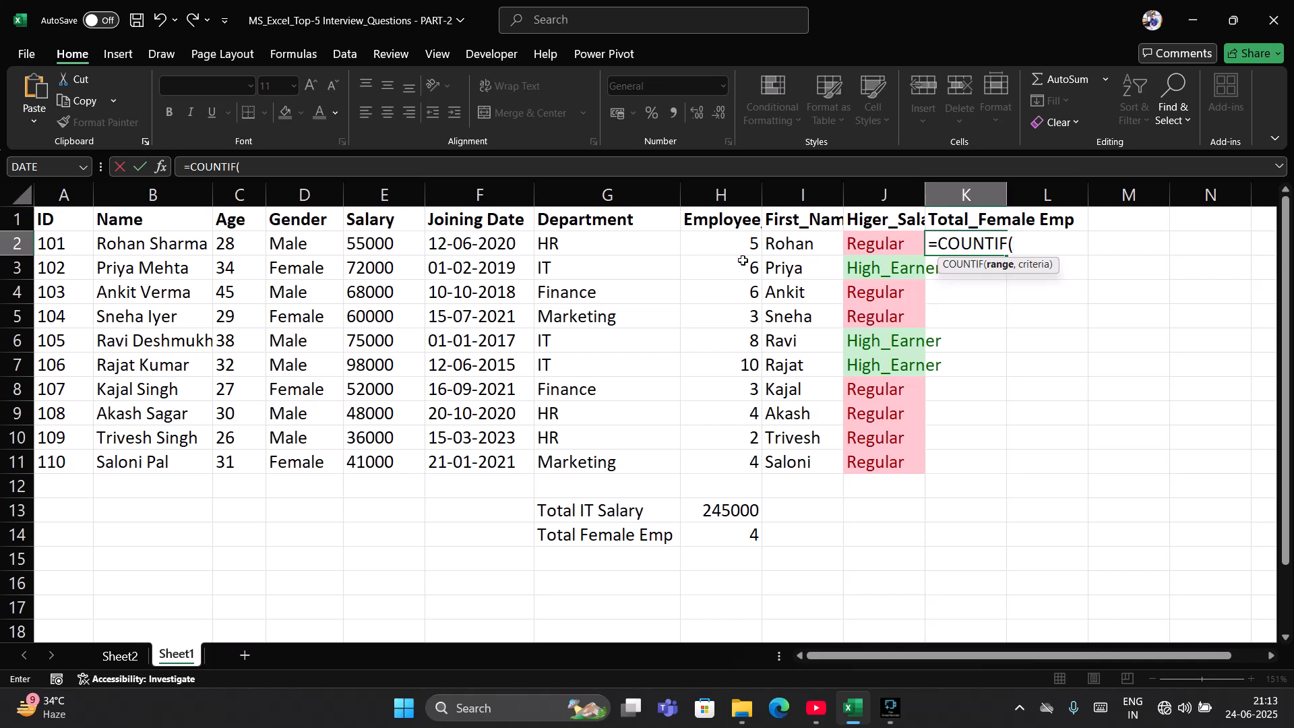
{"action": "left_click", "coordinate": [1122, 243]}
{"action": "left_click", "coordinate": [321, 244]}
{"action": "mouse_move", "coordinate": [319, 244]}
{"action": "left_mouse_down"}
{"action": "mouse_move", "coordinate": [306, 451]}
{"action": "mouse_move", "coordinate": [324, 251]}
{"action": "left_mouse_up"}
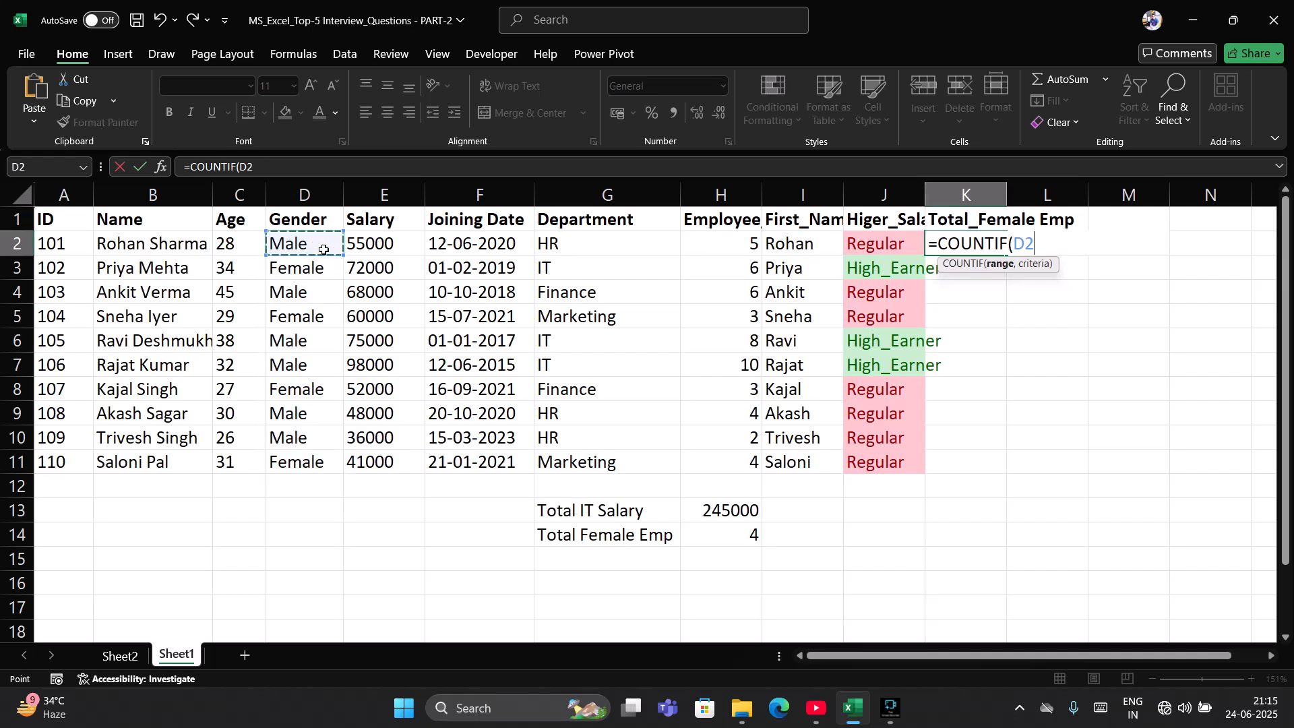
{"action": "type", "text": ","}
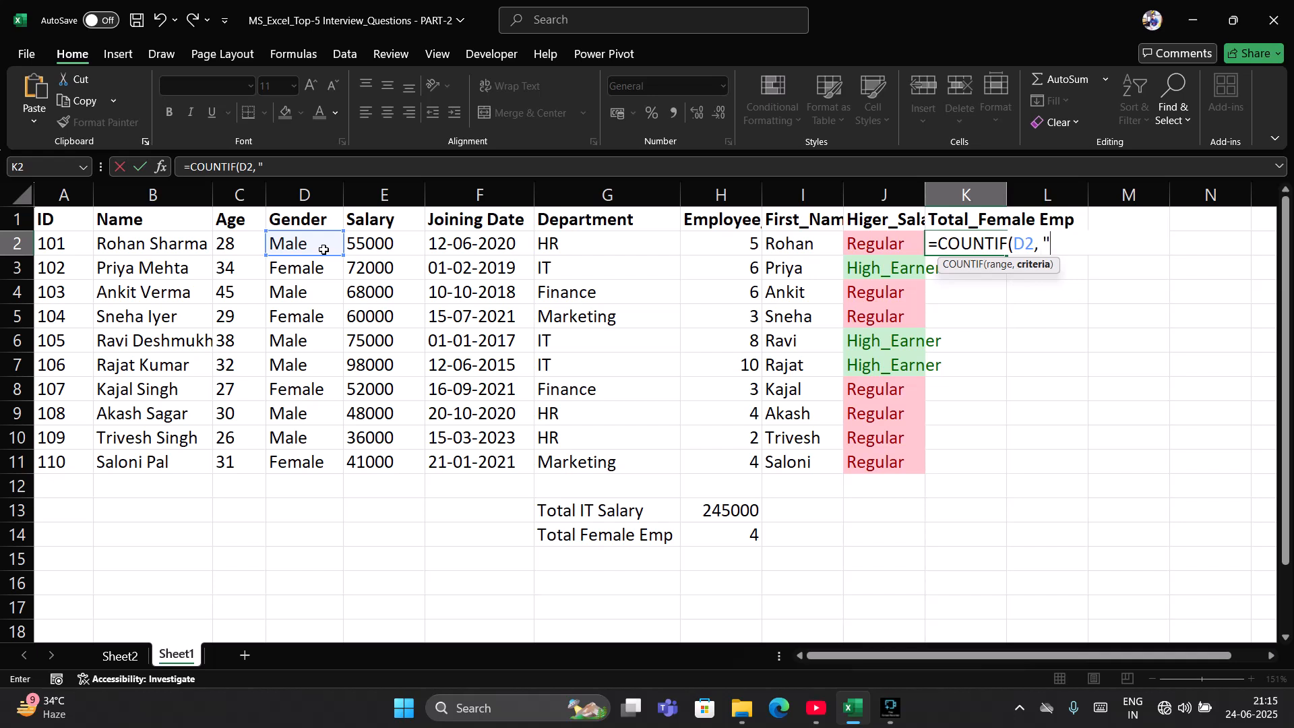
{"action": "type", "text": " \"Female\")"}
{"action": "key", "text": "Return"}
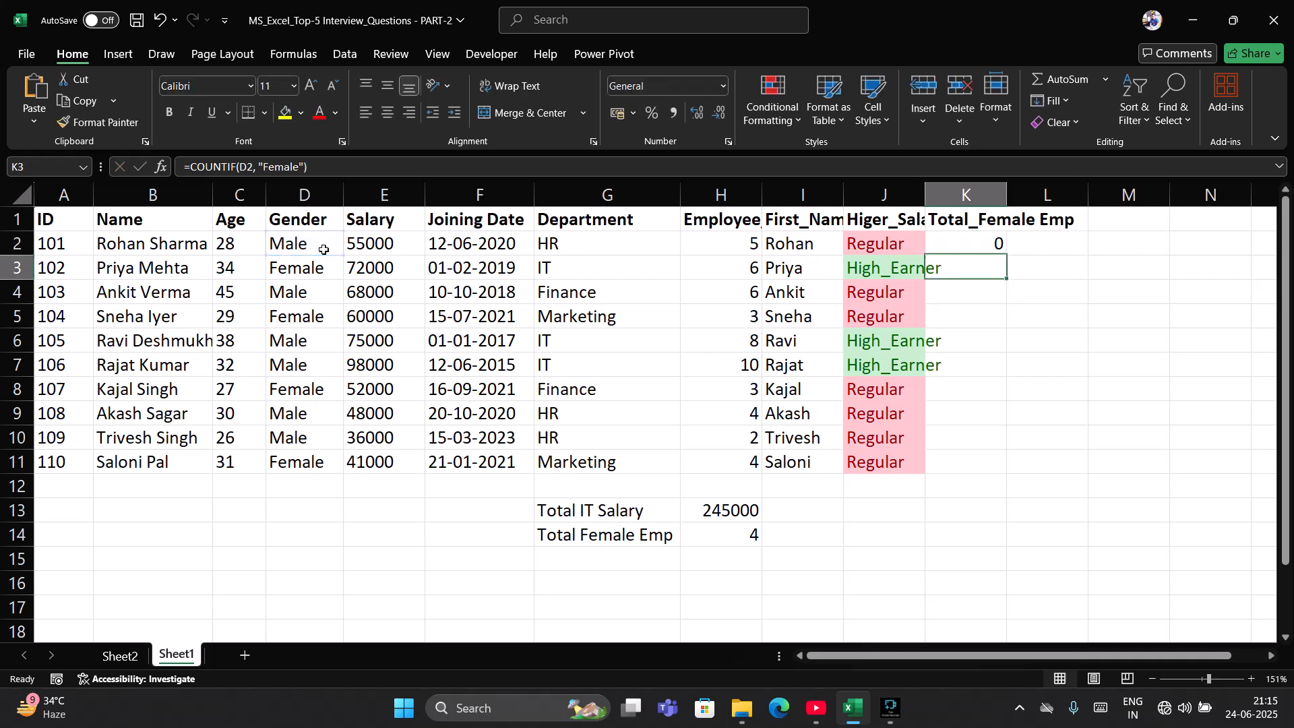
{"action": "left_click", "coordinate": [970, 244]}
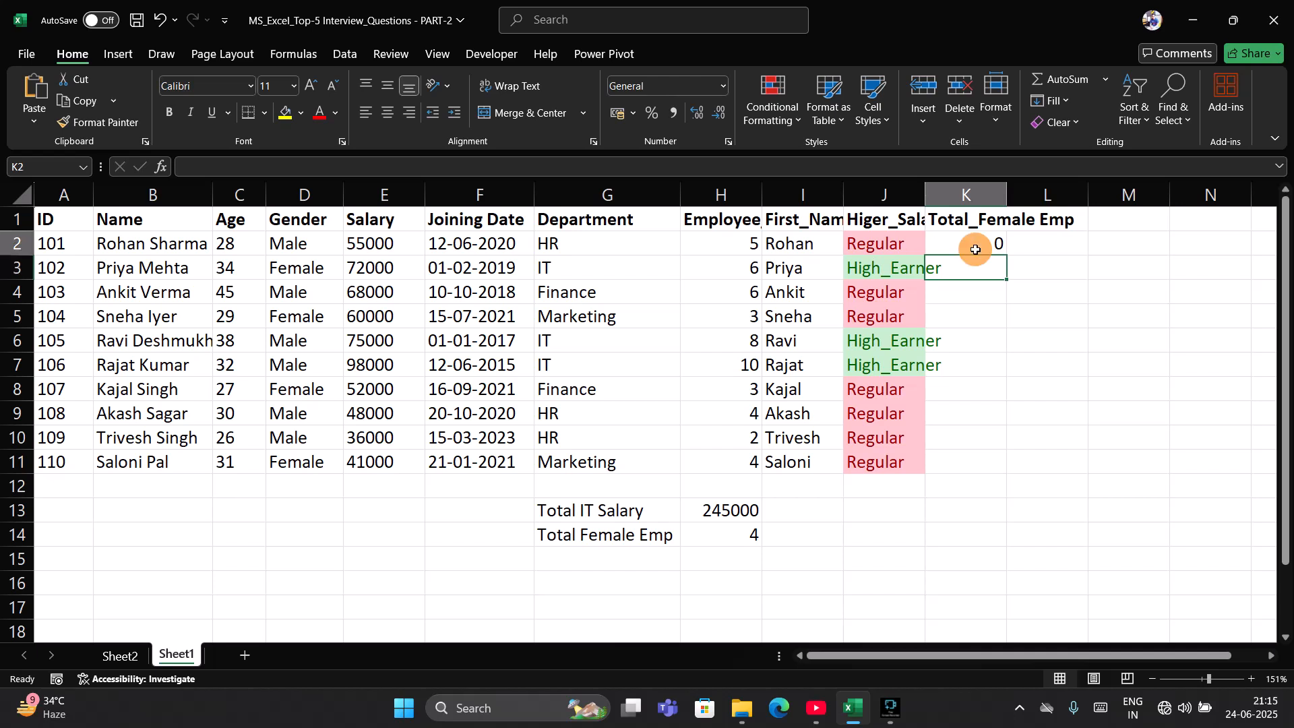
{"action": "double_click", "coordinate": [1007, 255]}
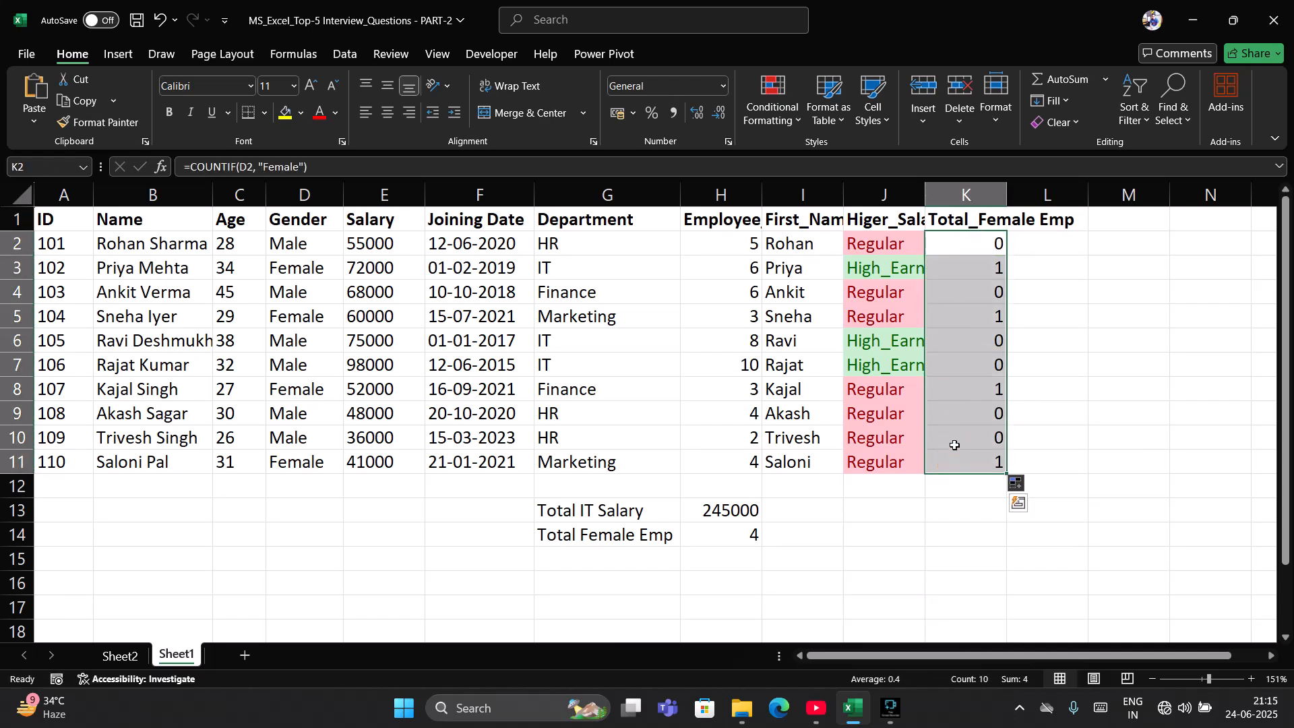
Compare the flags in K2 and K3 with the gender of the employees in those rows.
{"action": "left_click", "coordinate": [977, 244]}
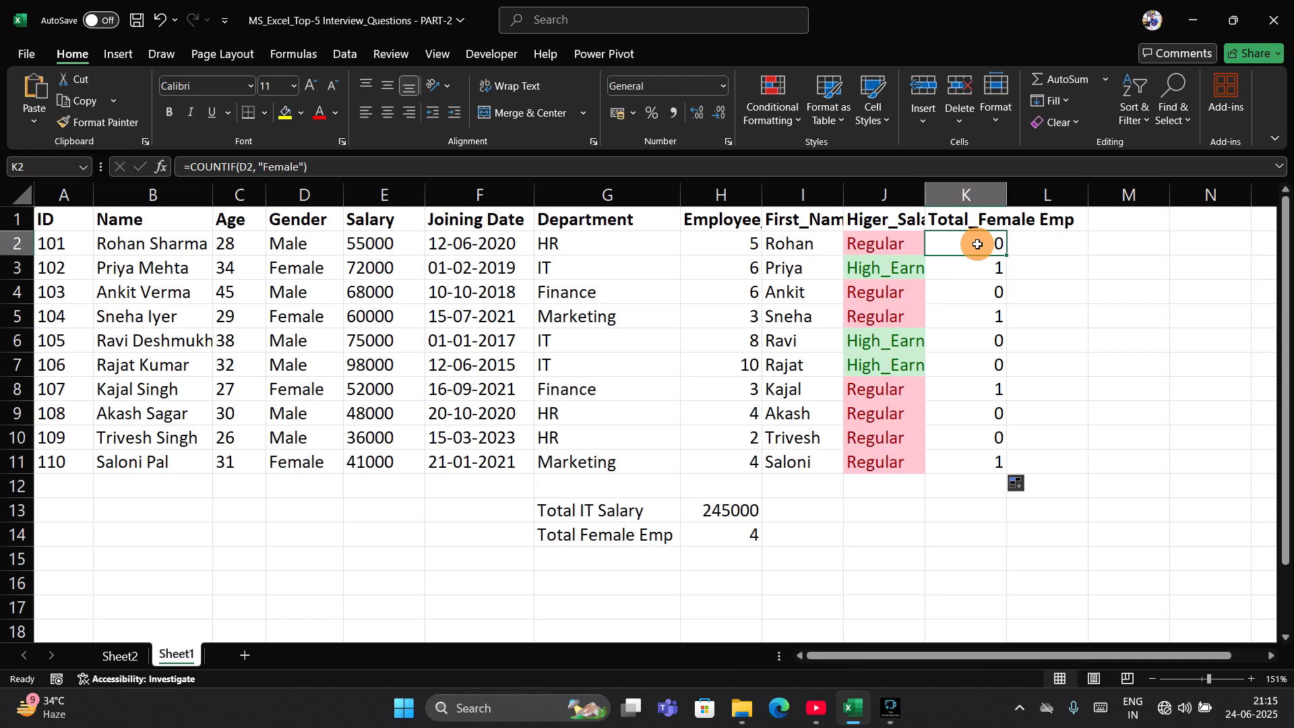
{"action": "left_click_drag", "start_coordinate": [977, 244], "coordinate": [337, 244]}
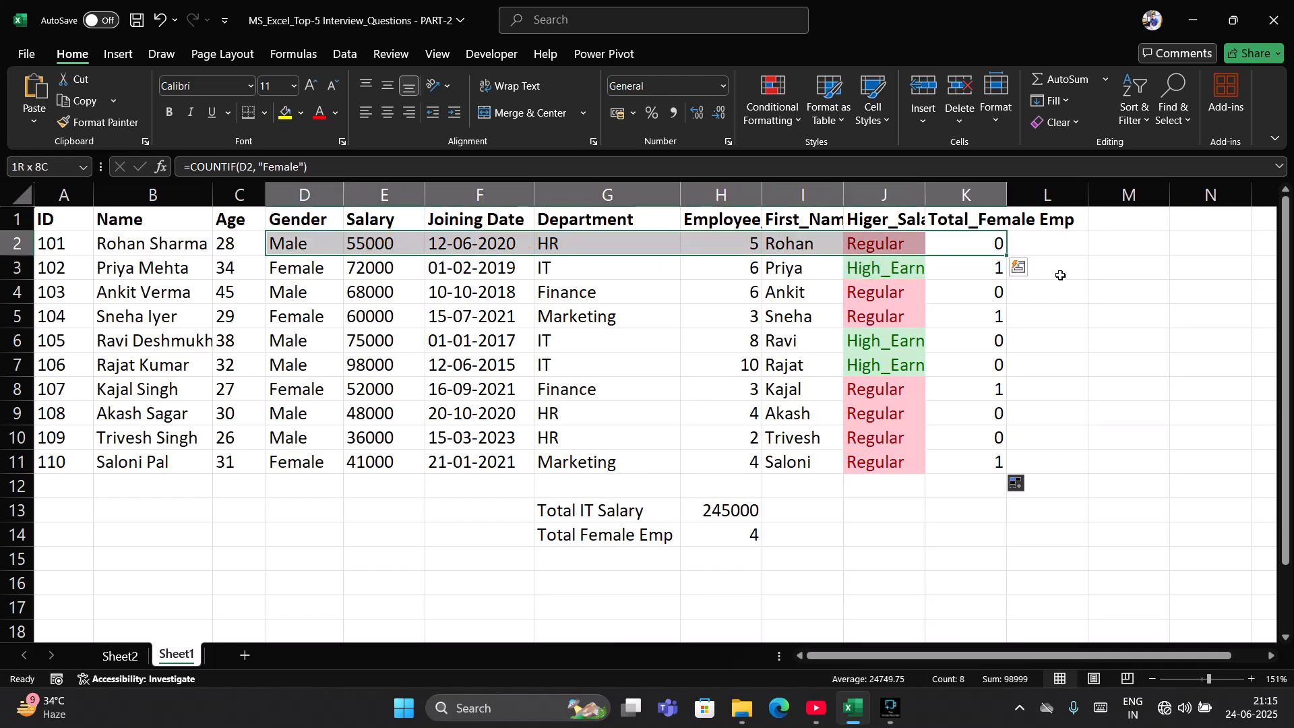
{"action": "left_click_drag", "start_coordinate": [980, 268], "coordinate": [54, 267]}
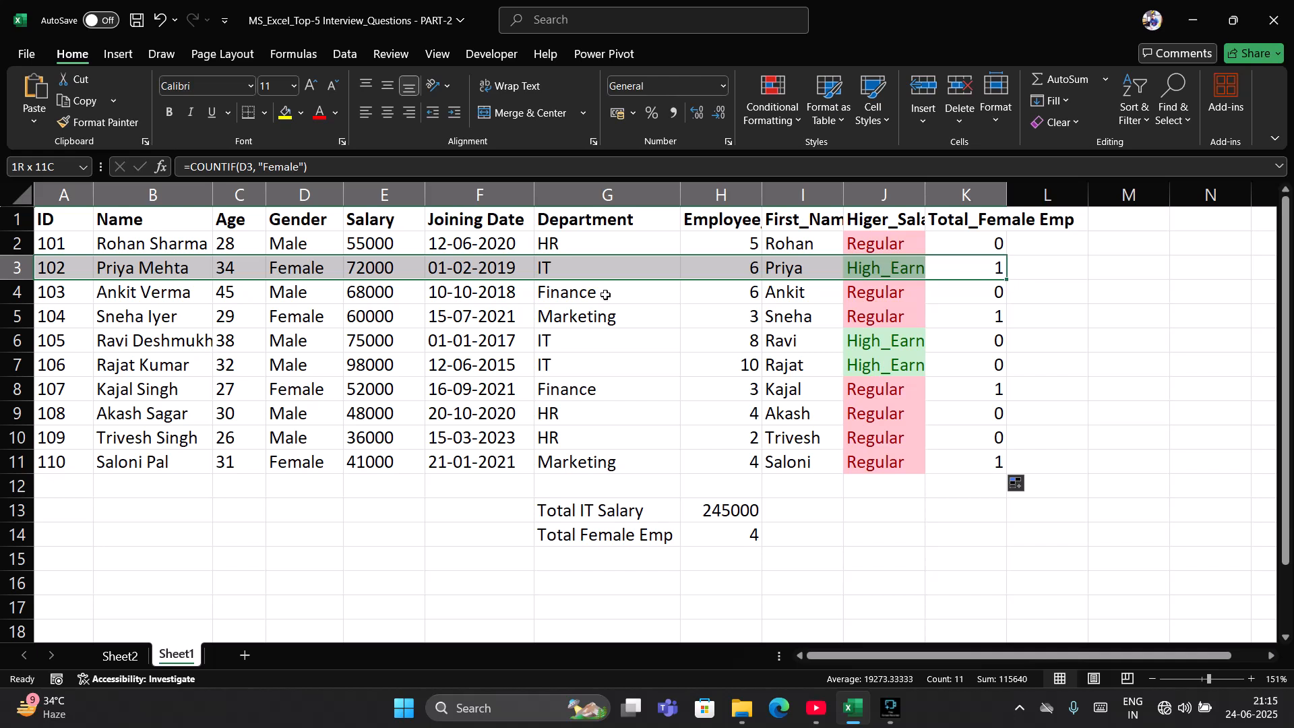
Highlight the cells equal to 0 in K2:K11 using conditional formatting with Light Red Fill with Dark Red Text.
{"action": "left_click", "coordinate": [933, 234]}
{"action": "key", "text": "ctrl+shift+Down"}
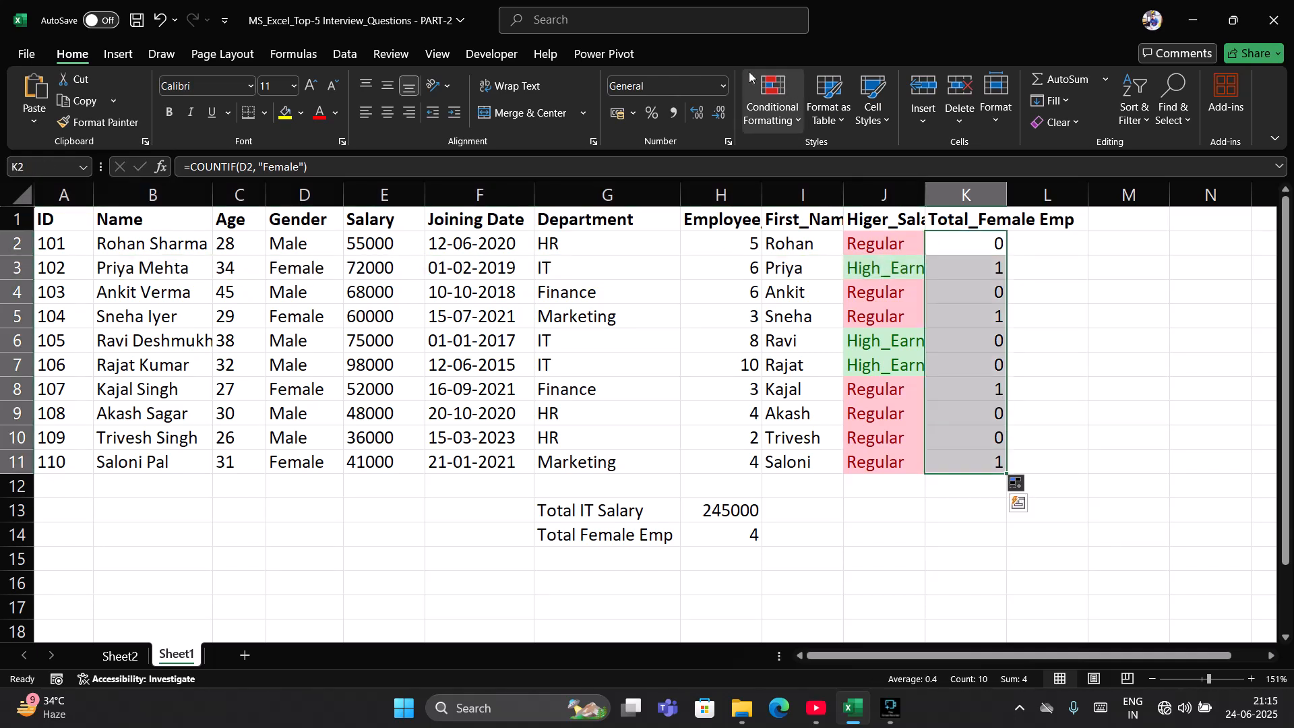
{"action": "left_click", "coordinate": [772, 101]}
{"action": "mouse_move", "coordinate": [875, 150]}
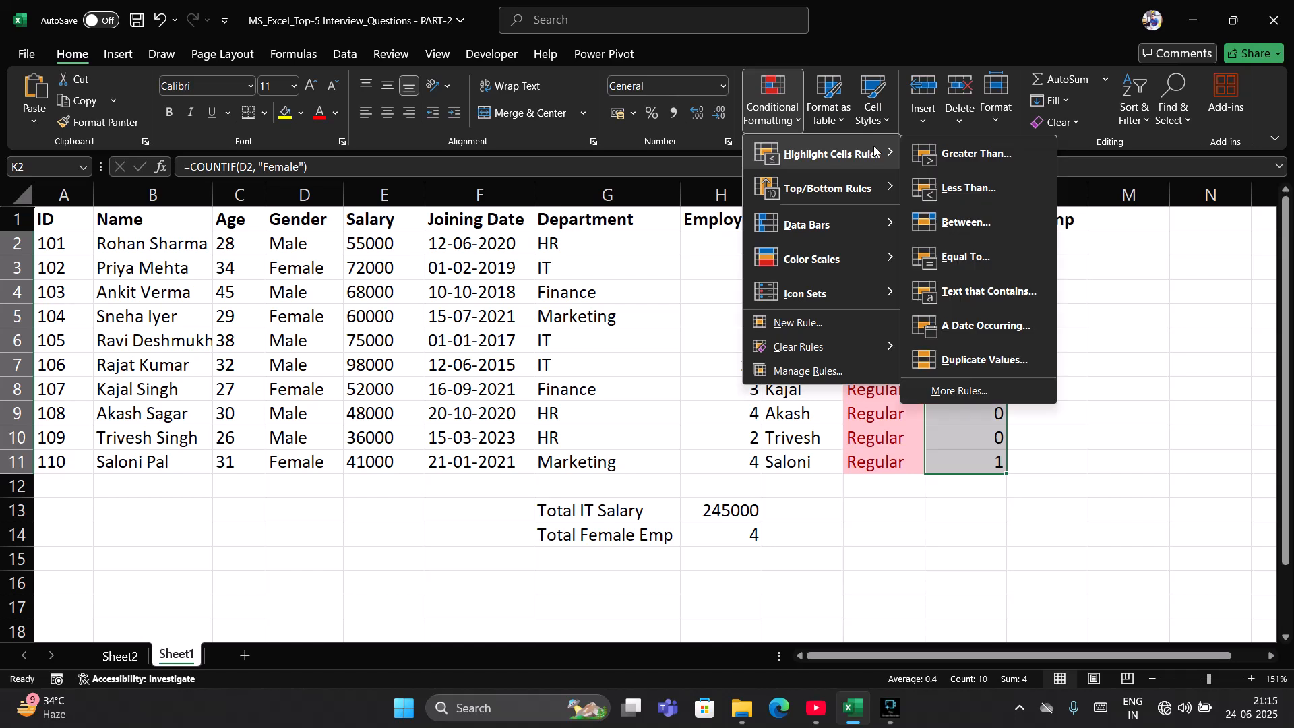
{"action": "left_click", "coordinate": [964, 252]}
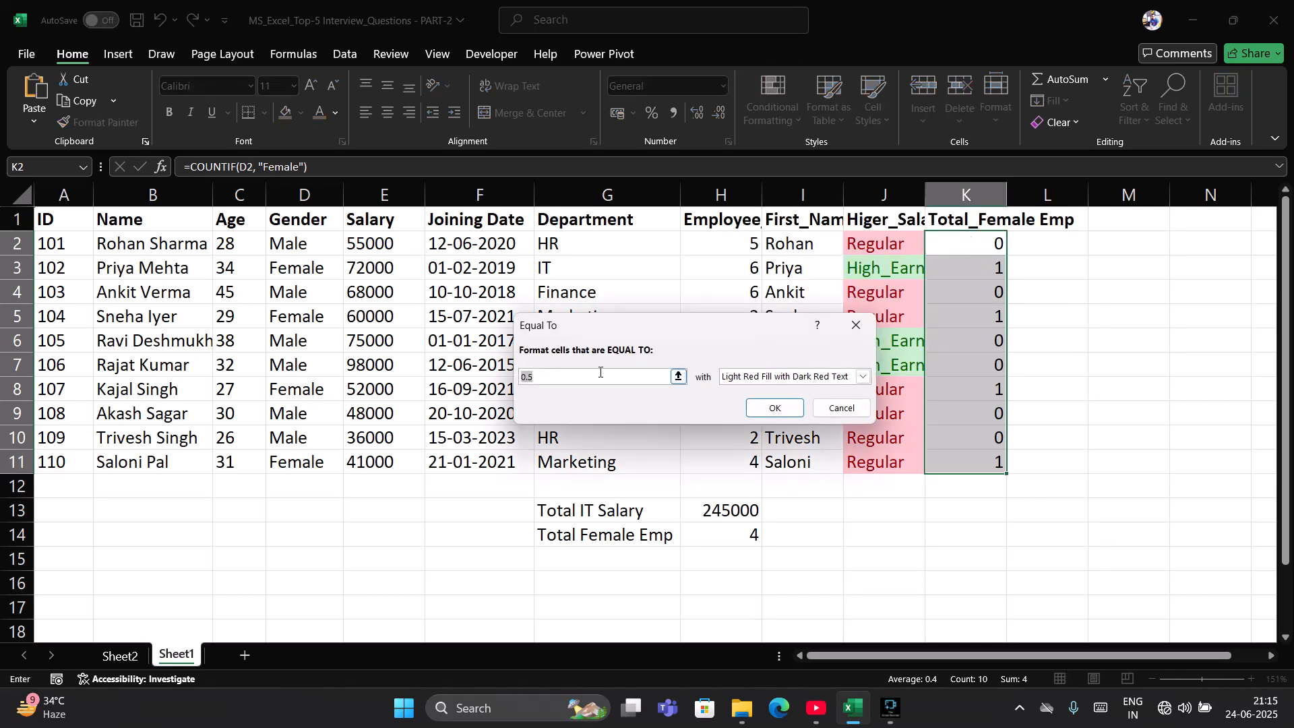
{"action": "type", "text": "0"}
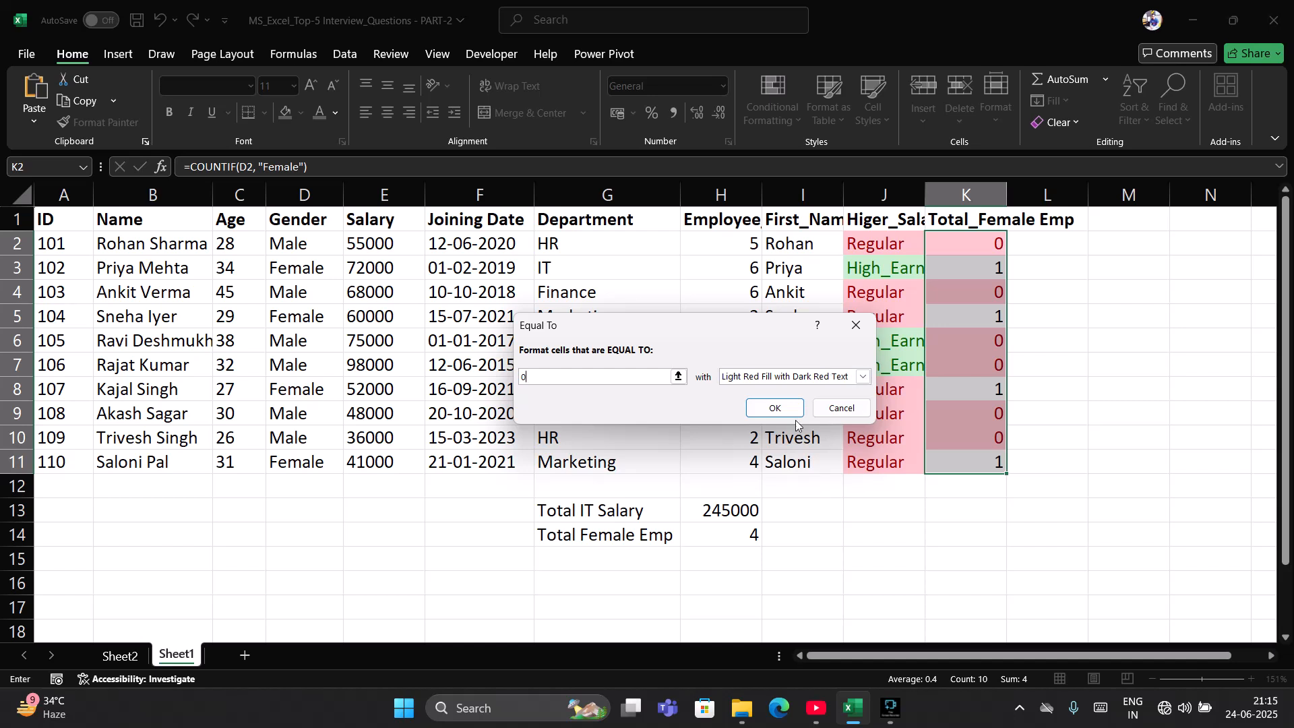
{"action": "left_click", "coordinate": [775, 409]}
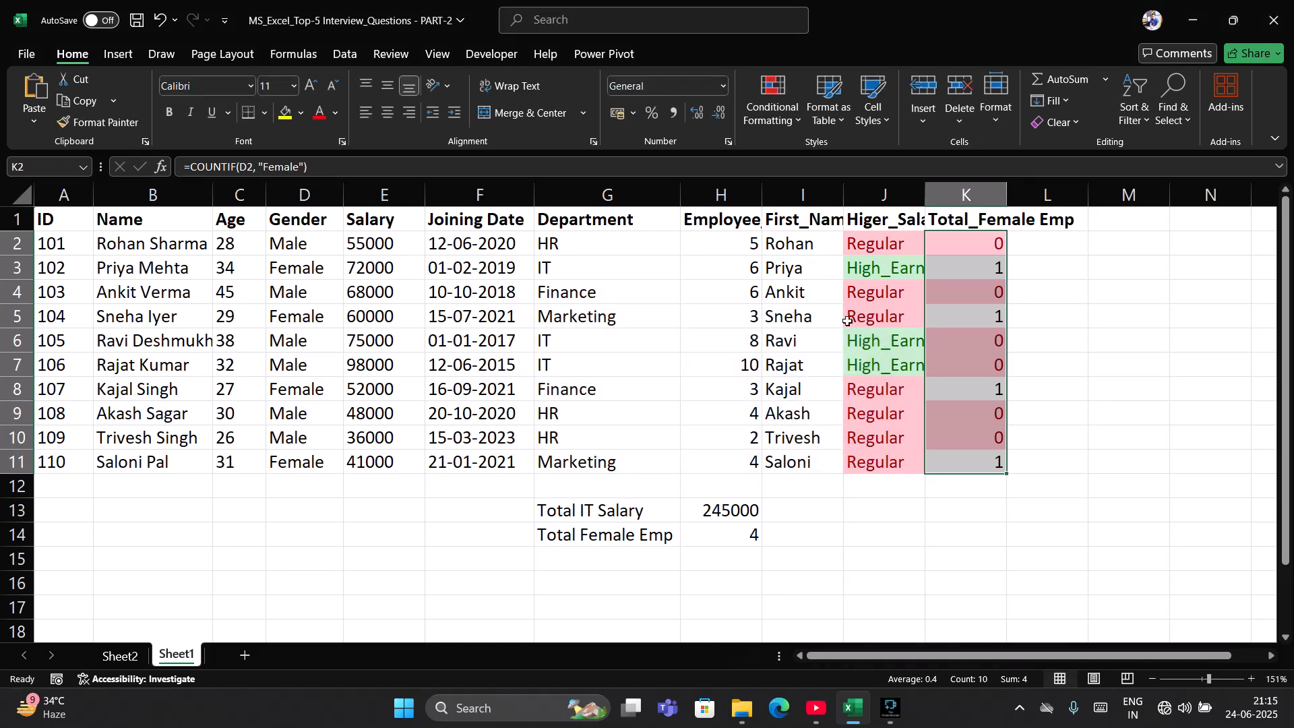
Add a conditional formatting rule to K2:K11 that gives cells equal to 1 Green Fill with Dark Green Text.
{"action": "left_click", "coordinate": [779, 123]}
{"action": "mouse_move", "coordinate": [863, 153]}
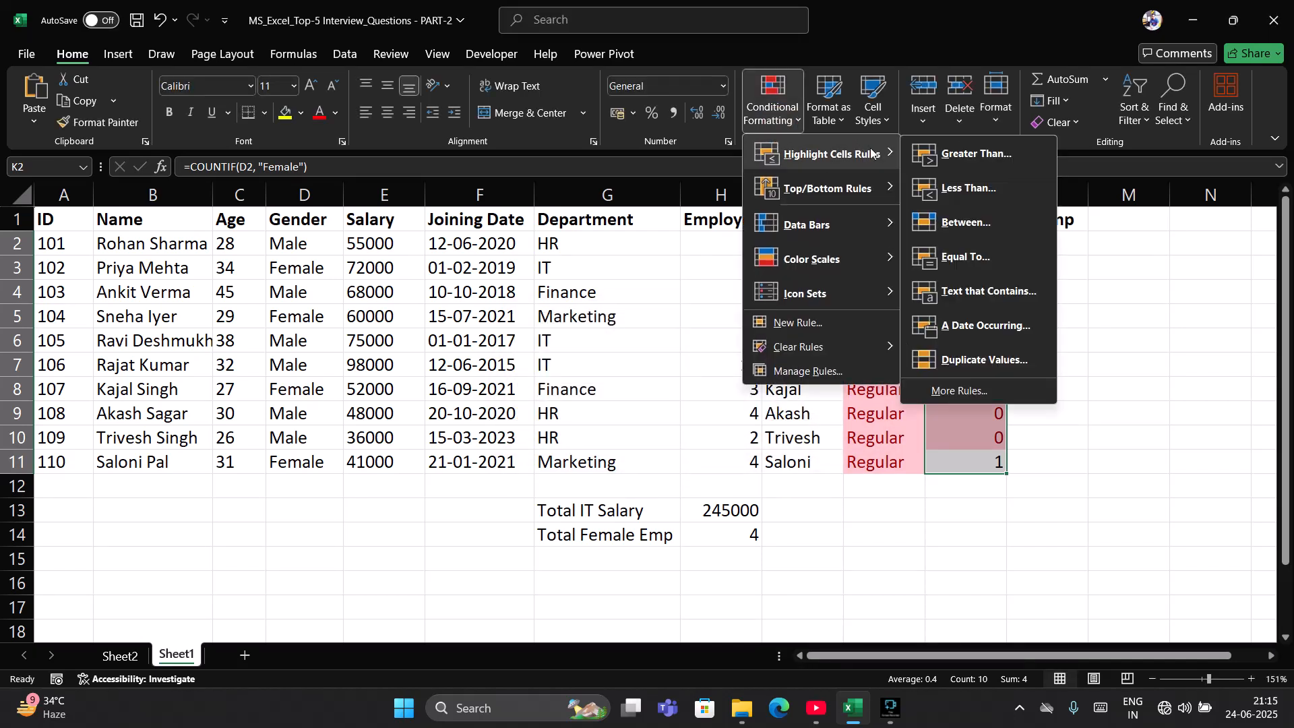
{"action": "left_click", "coordinate": [957, 249]}
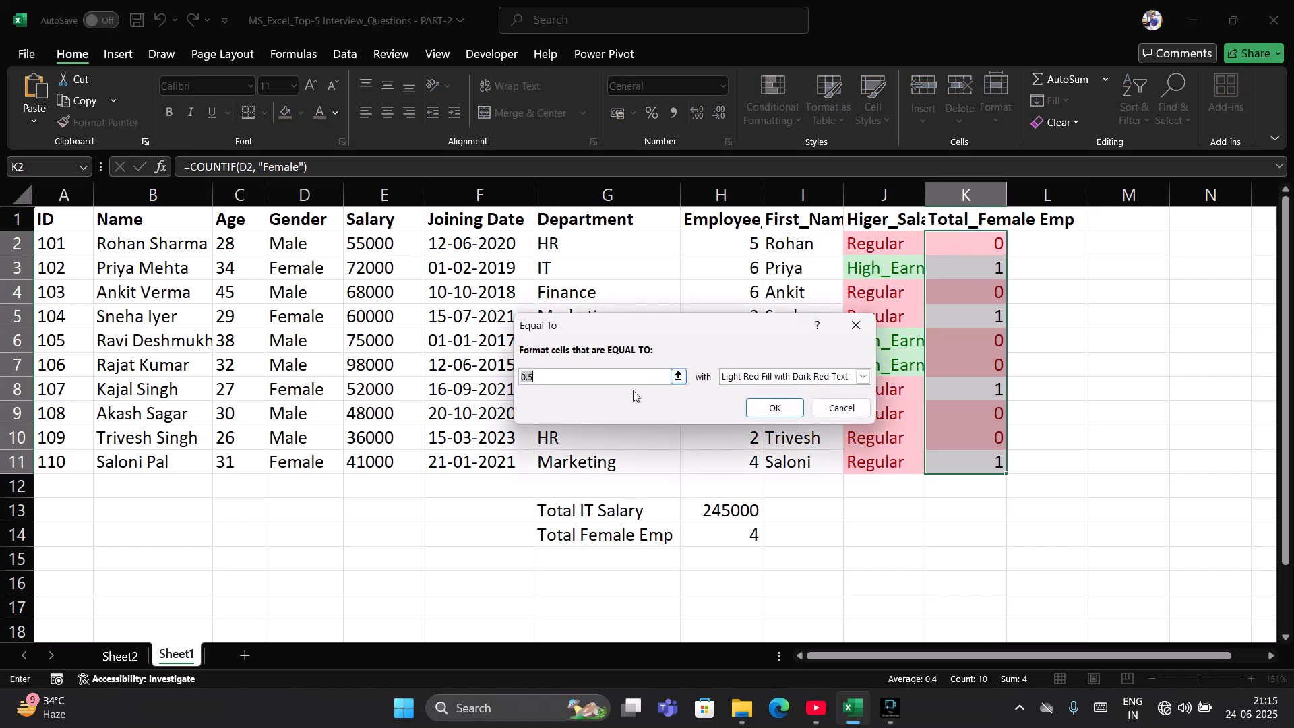
{"action": "key", "text": "BackSpace"}
{"action": "type", "text": "1"}
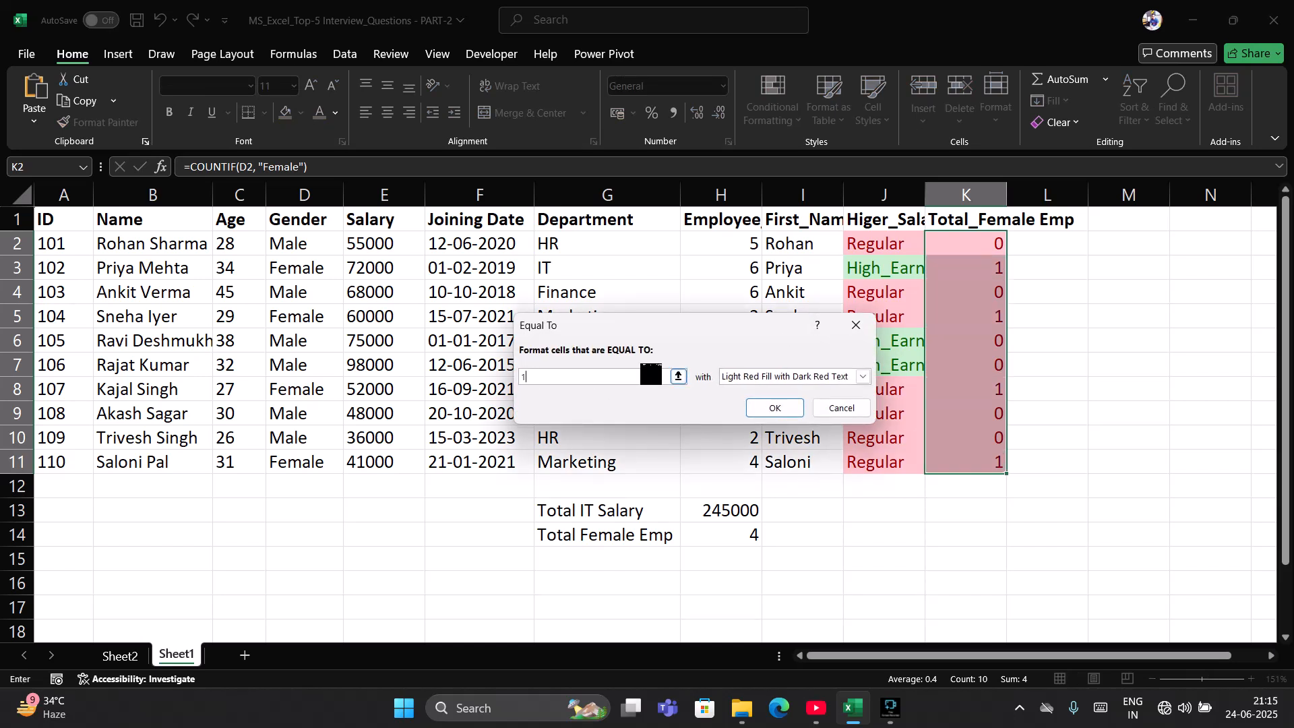
{"action": "left_click", "coordinate": [864, 377]}
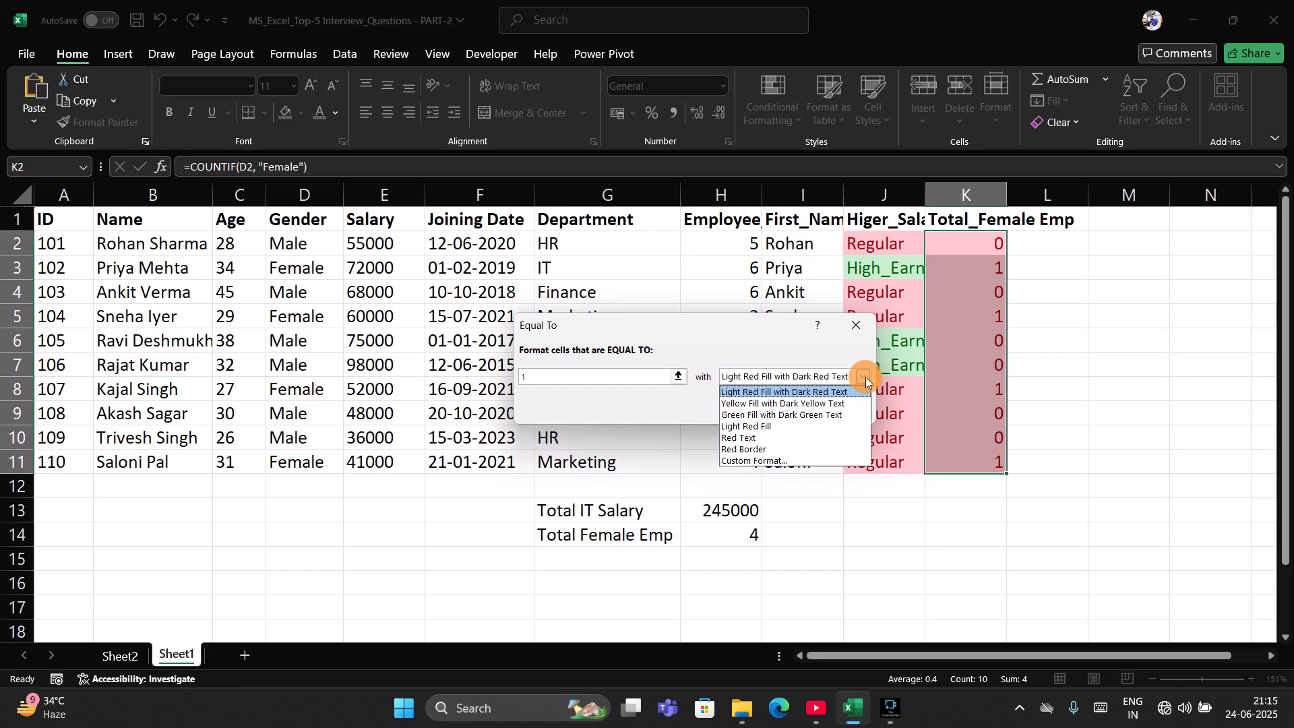
{"action": "left_click", "coordinate": [782, 416]}
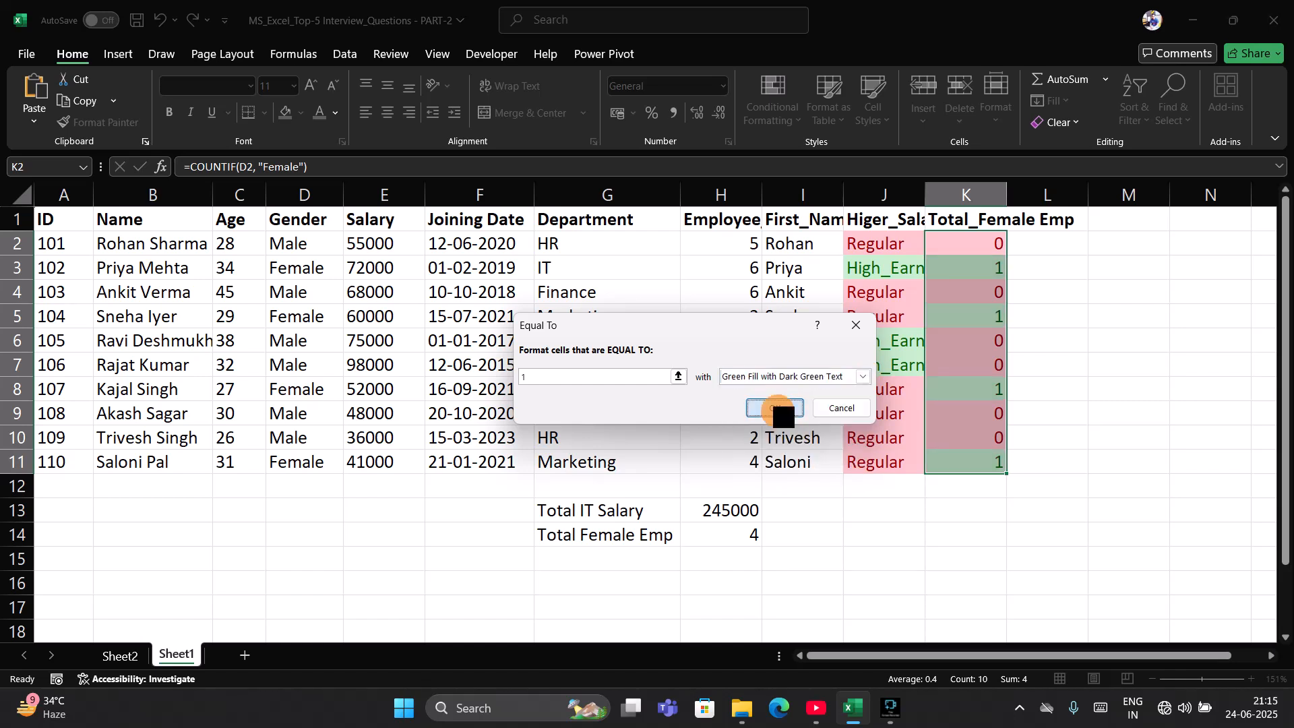
{"action": "left_click", "coordinate": [777, 410]}
{"action": "left_click", "coordinate": [1024, 380]}
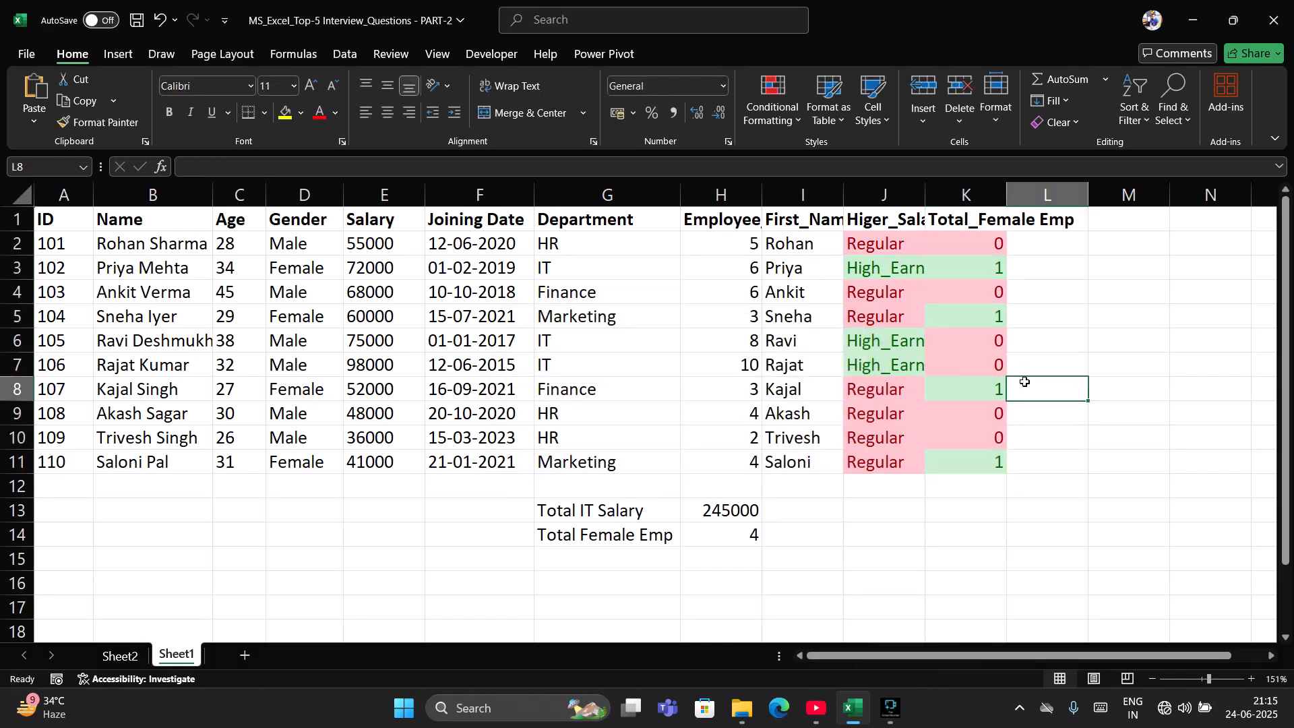
Check the coloured flags in K2, K3, K5 and K8, comparing row 8's flag with that employee's gender.
{"action": "left_click", "coordinate": [966, 248]}
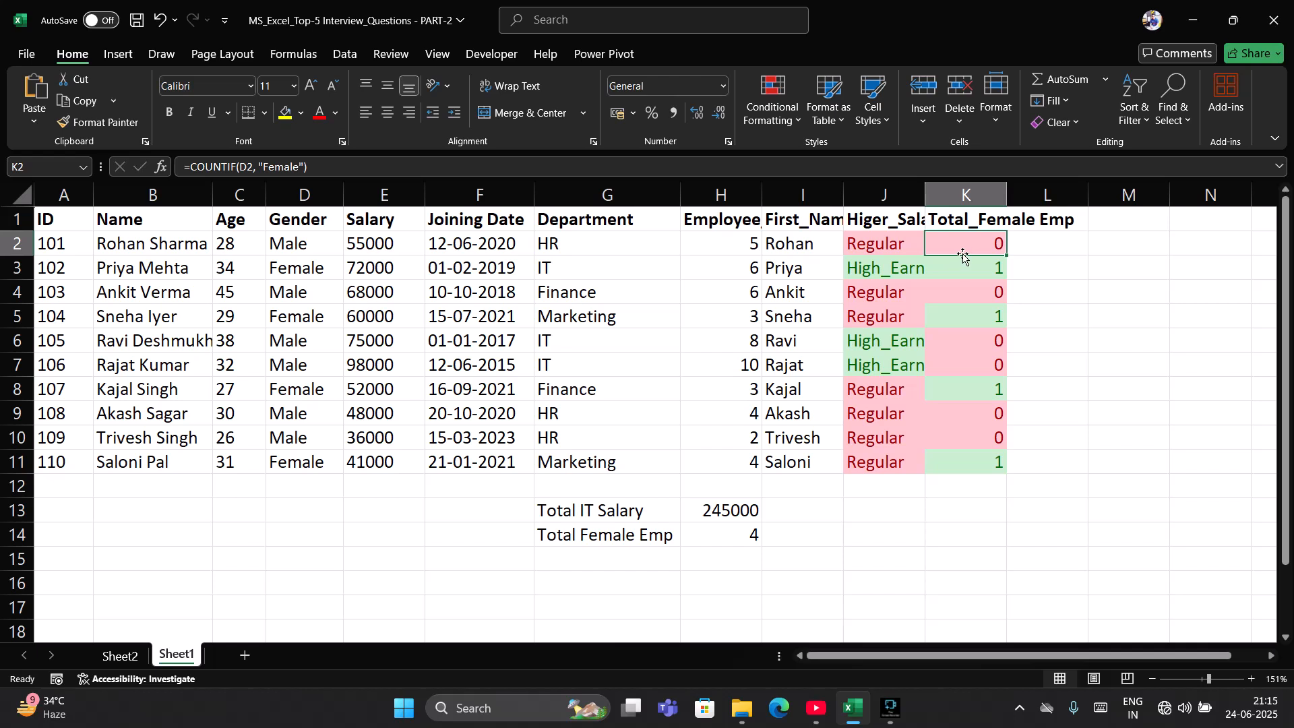
{"action": "left_click_drag", "start_coordinate": [966, 249], "coordinate": [880, 249]}
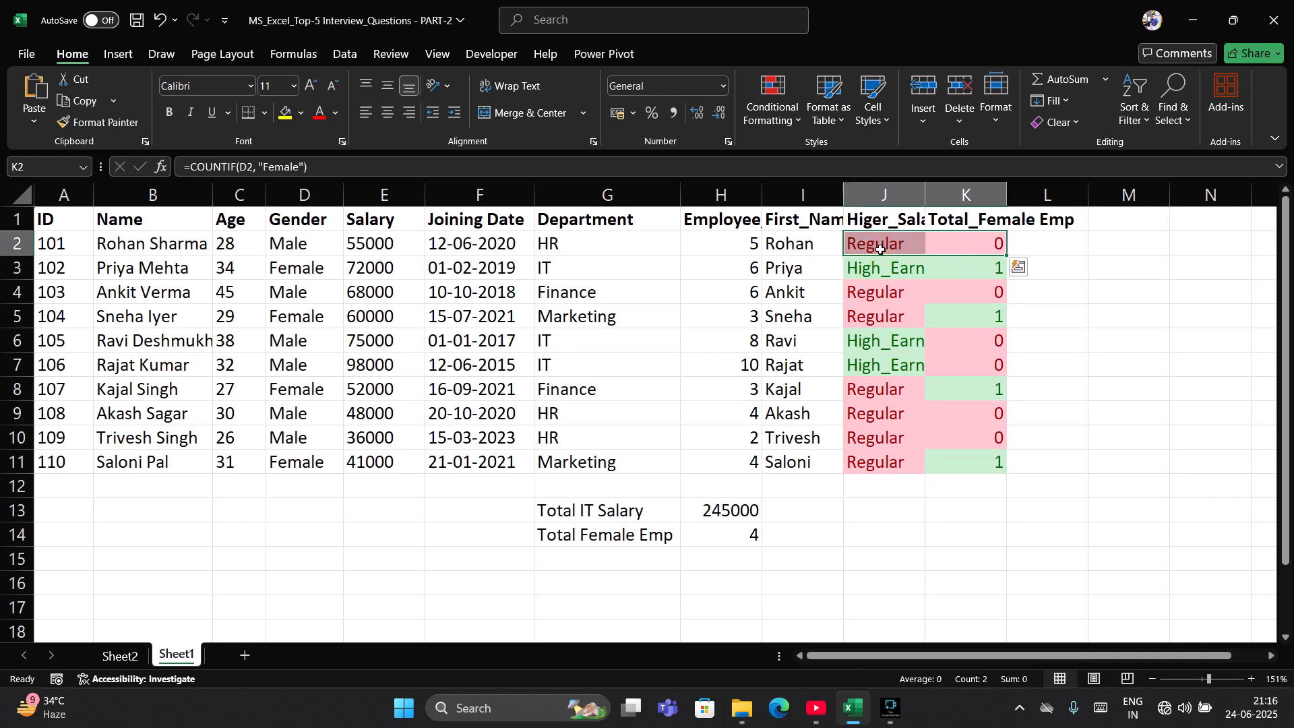
{"action": "left_click", "coordinate": [976, 265]}
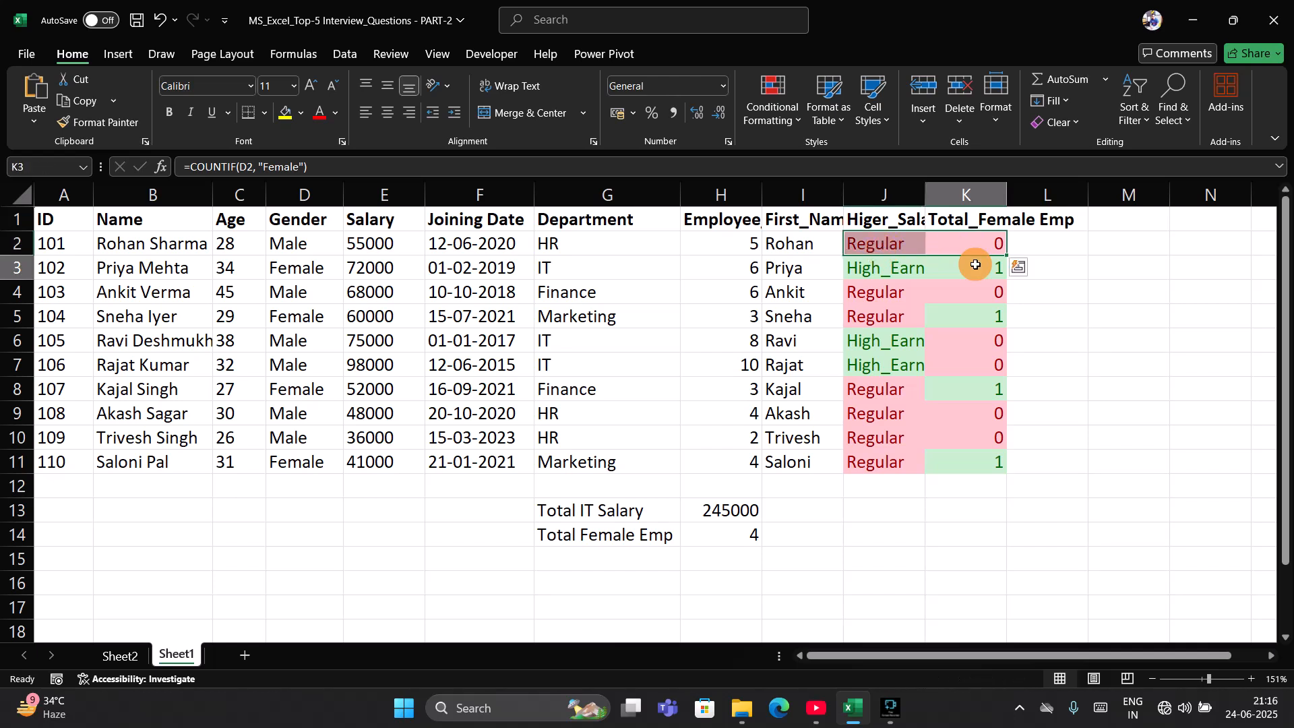
{"action": "left_click", "coordinate": [974, 312]}
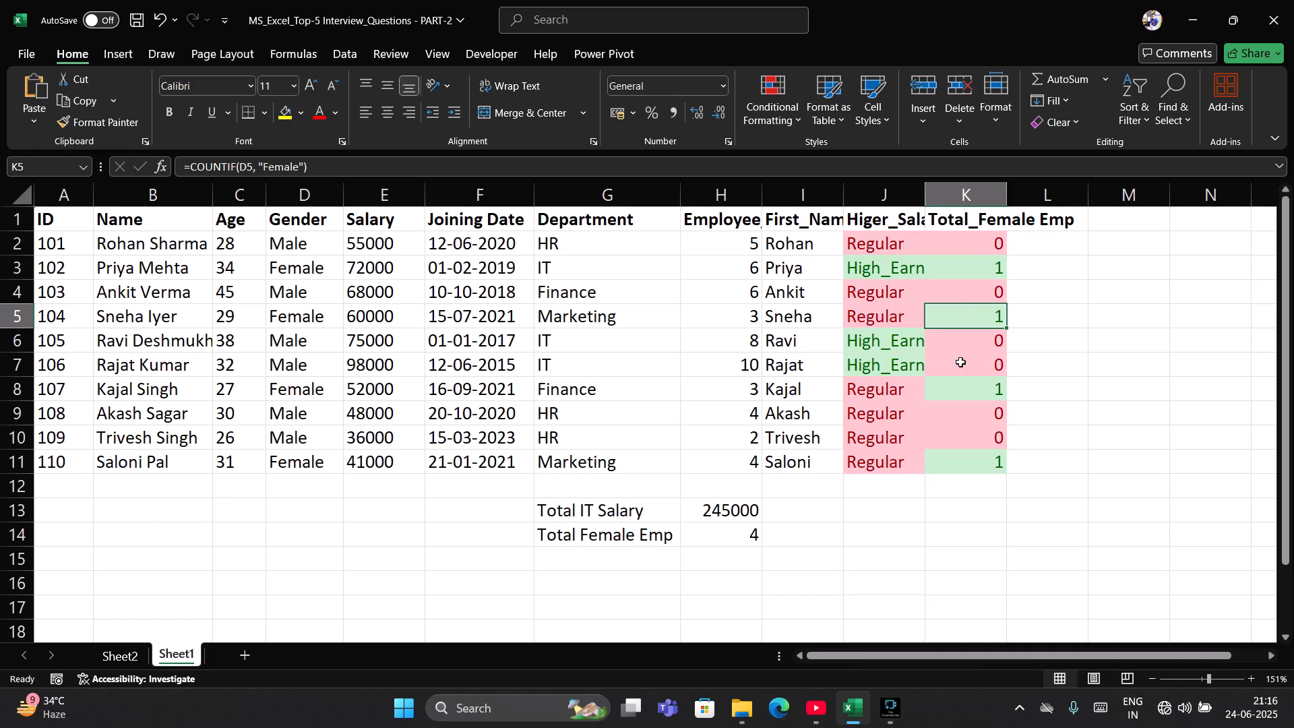
{"action": "left_click", "coordinate": [944, 389]}
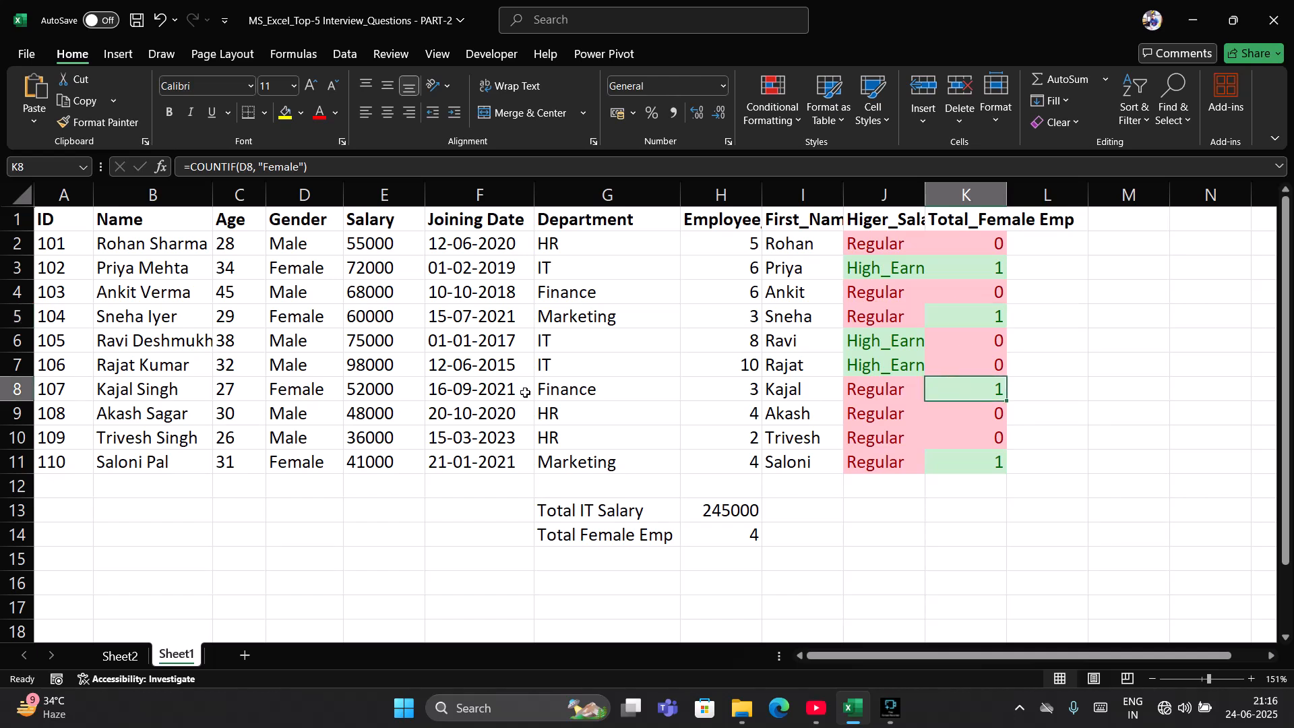
{"action": "key", "text": "shift+Left"}
{"action": "key", "text": "shift+Left"}
{"action": "key", "text": "shift+Left"}
{"action": "key", "text": "shift+Left"}
{"action": "key", "text": "shift+Left"}
{"action": "key", "text": "shift+Left"}
{"action": "key", "text": "shift+Left"}
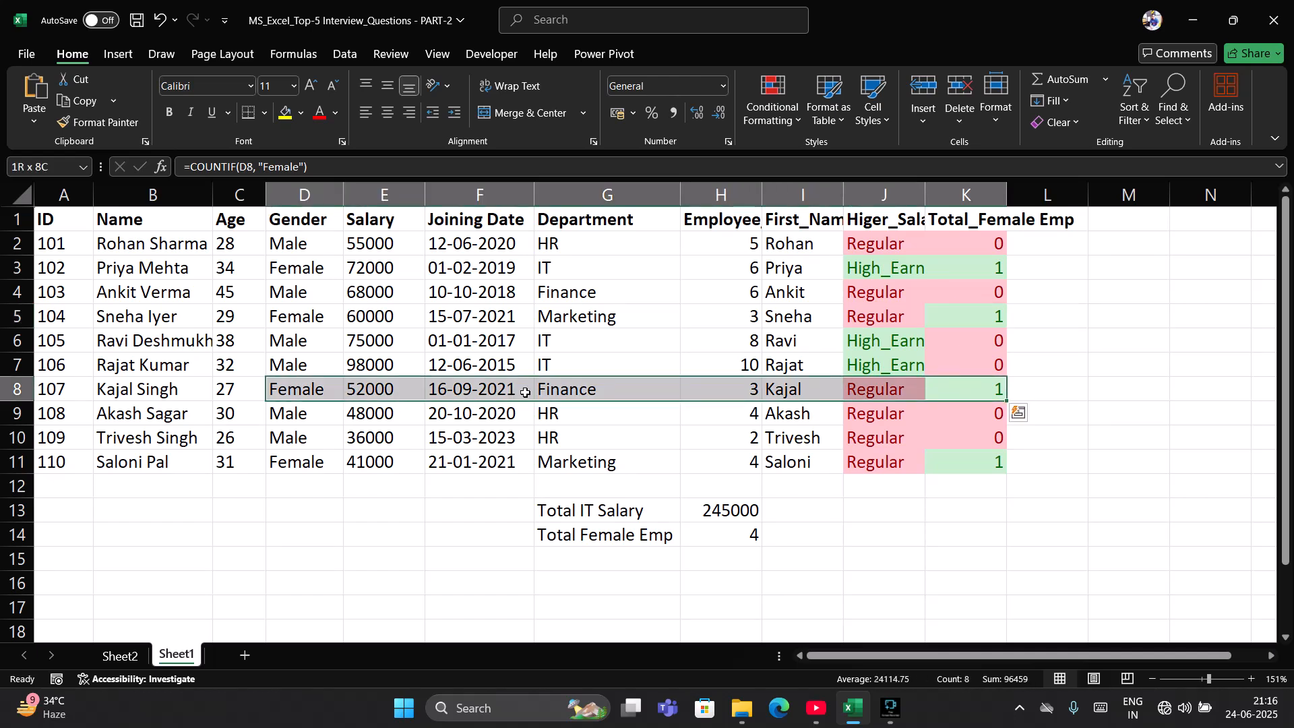
{"action": "left_click", "coordinate": [835, 527]}
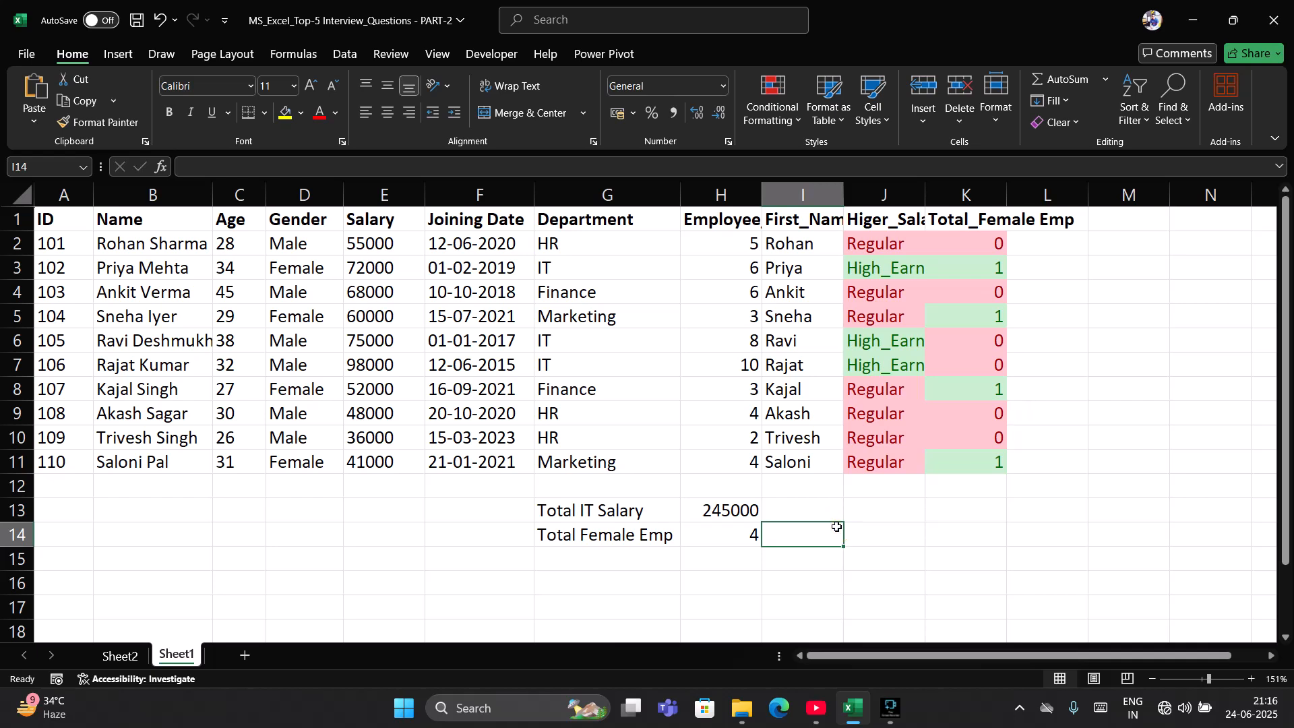
Review the five interview questions listed on Sheet2.
{"action": "left_click", "coordinate": [118, 656]}
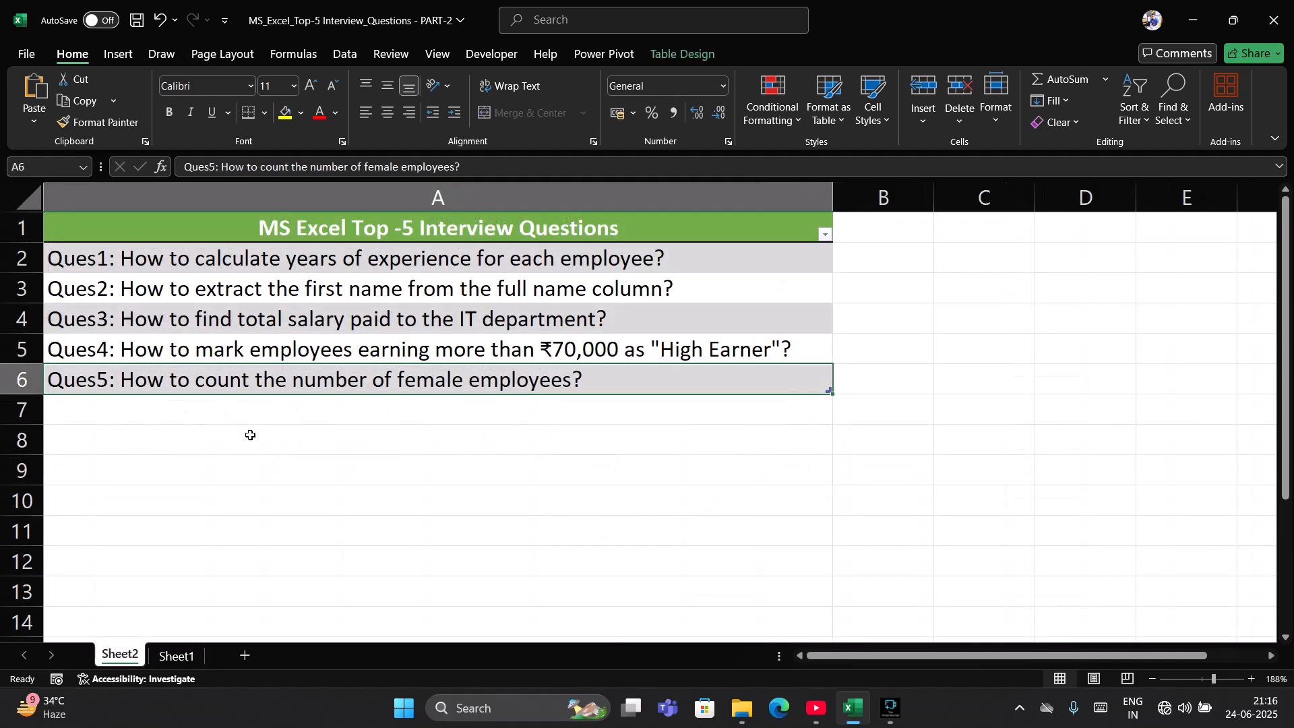
{"action": "left_click", "coordinate": [250, 434]}
{"action": "left_click", "coordinate": [330, 218]}
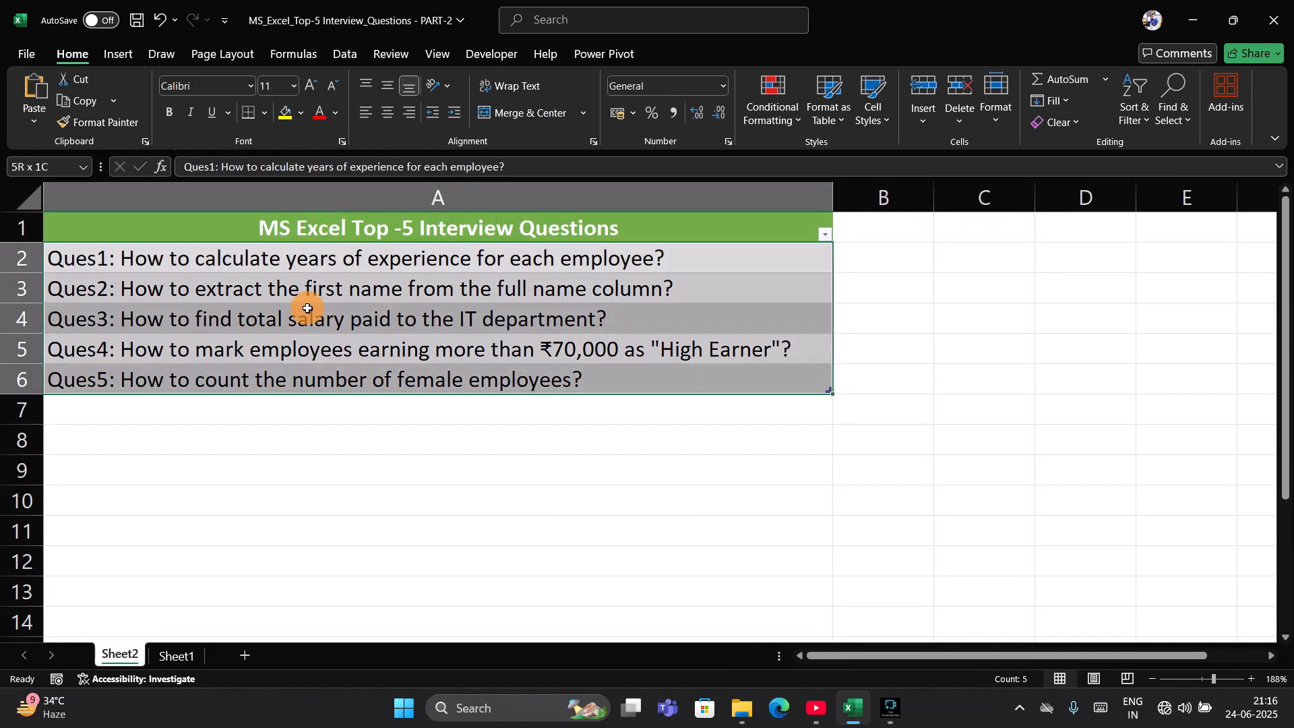
{"action": "left_click", "coordinate": [247, 438]}
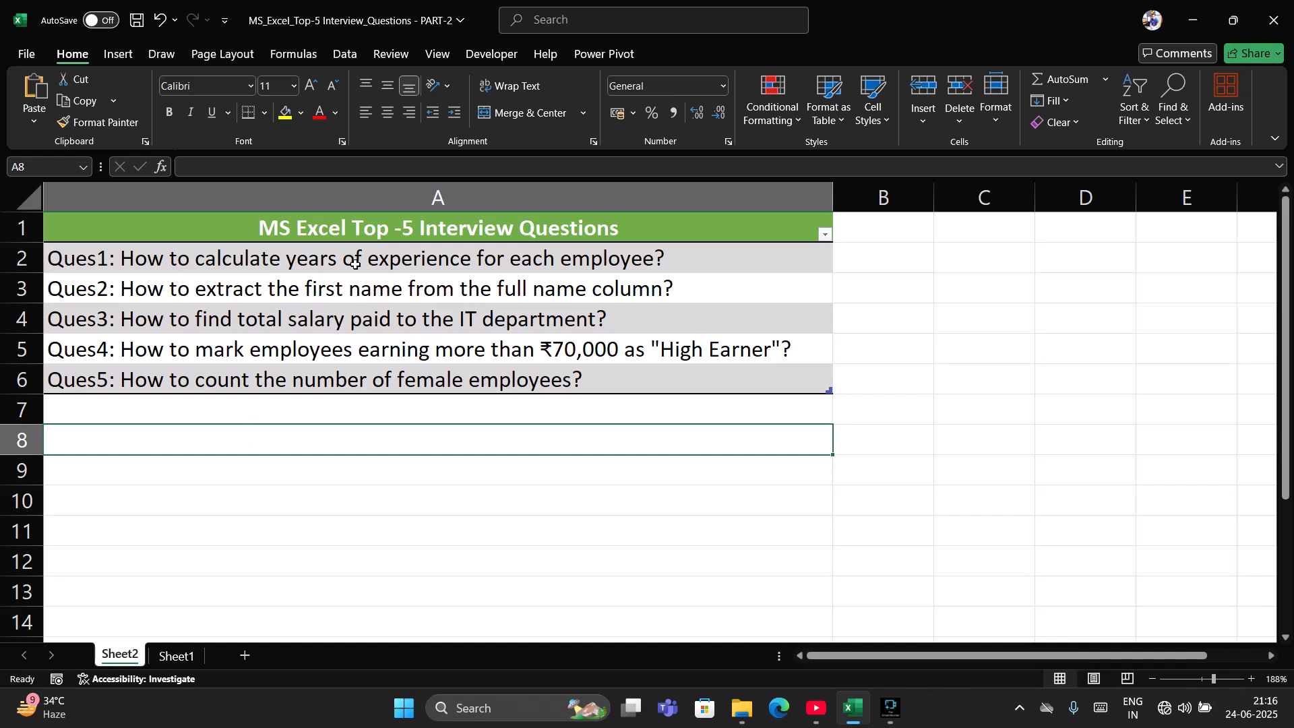
{"action": "left_click_drag", "start_coordinate": [351, 262], "coordinate": [300, 408]}
{"action": "left_click", "coordinate": [208, 510]}
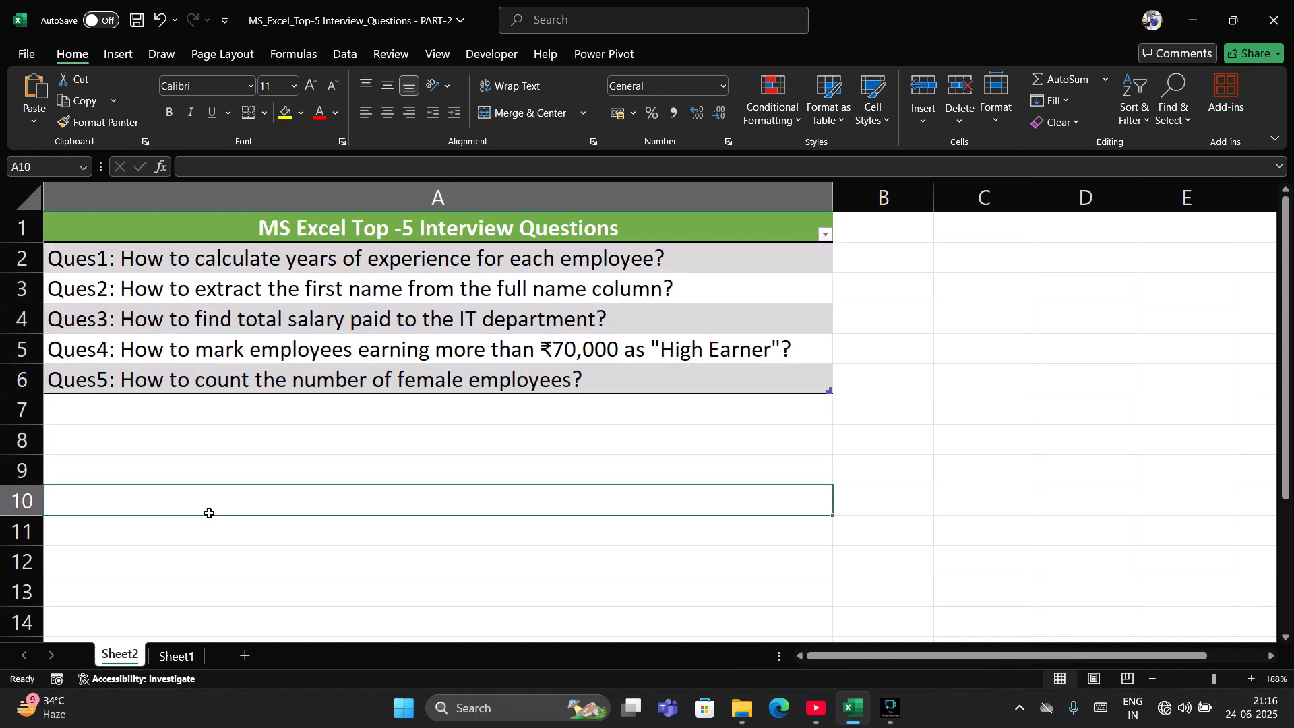
Return to Sheet1 to view the completed employee table.
{"action": "left_click", "coordinate": [181, 654]}
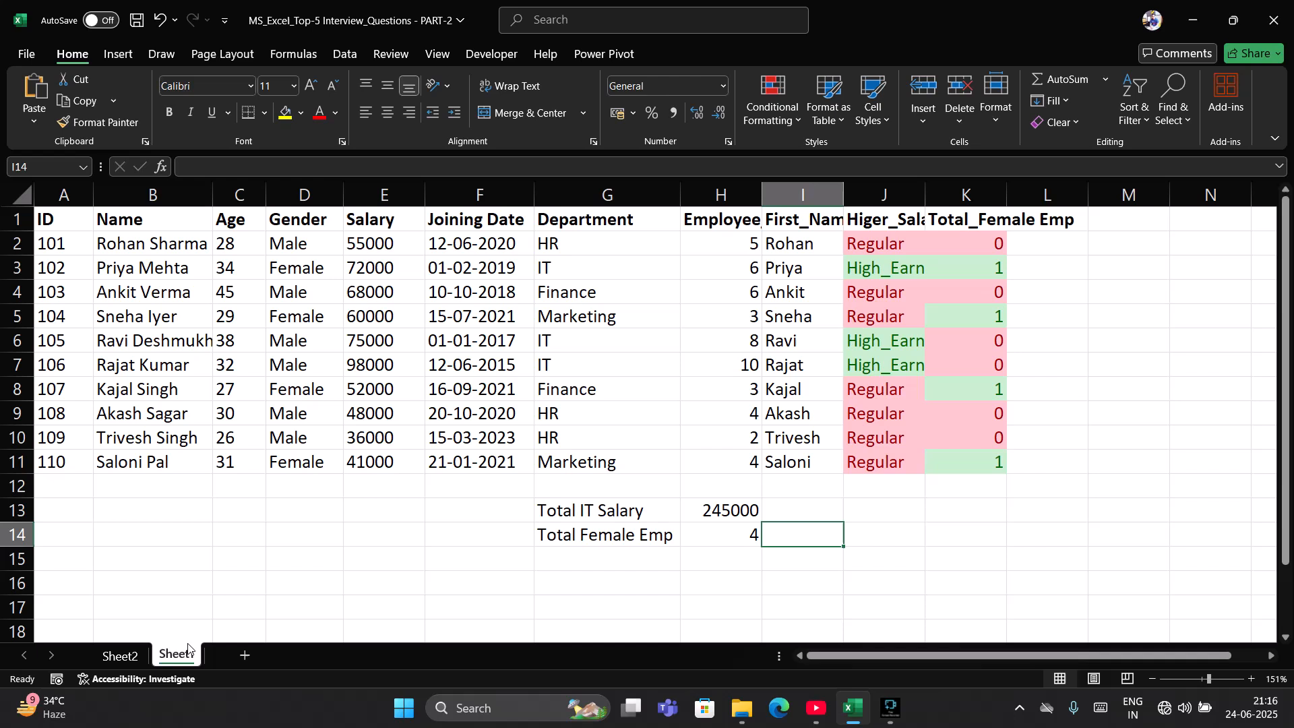
{"action": "left_click", "coordinate": [328, 496]}
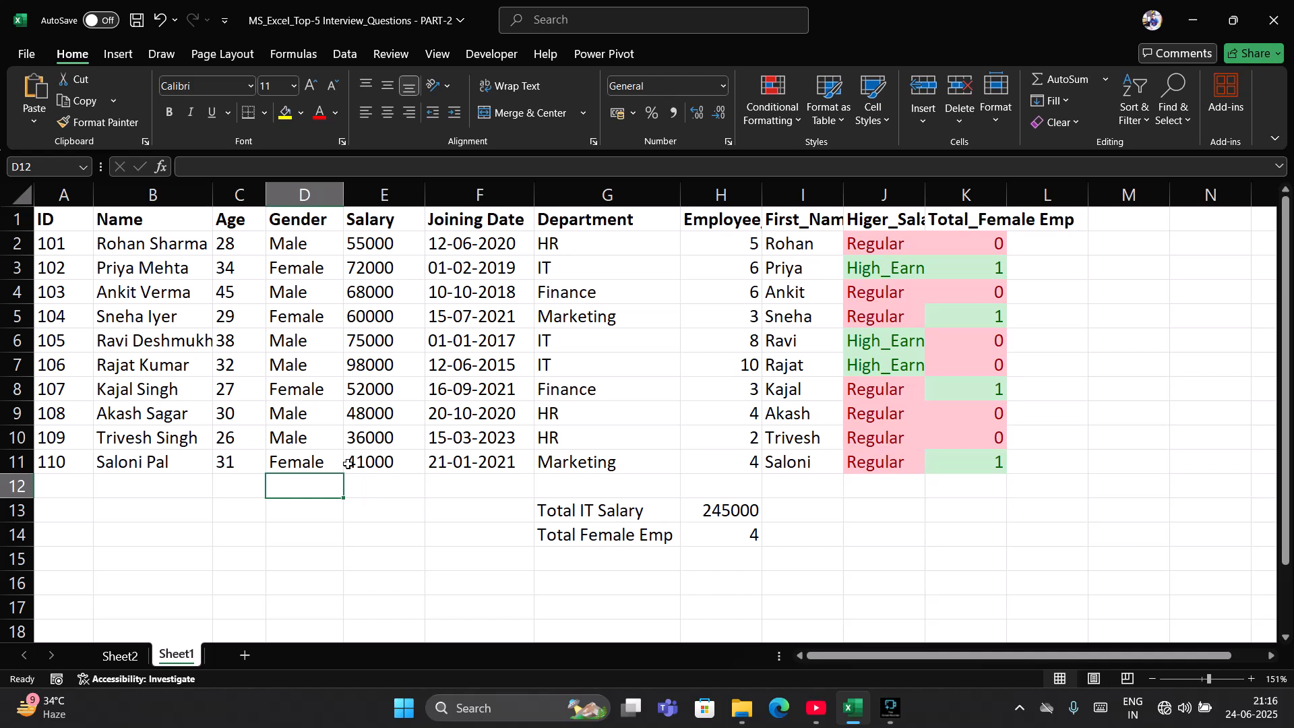
{"action": "left_click", "coordinate": [199, 514]}
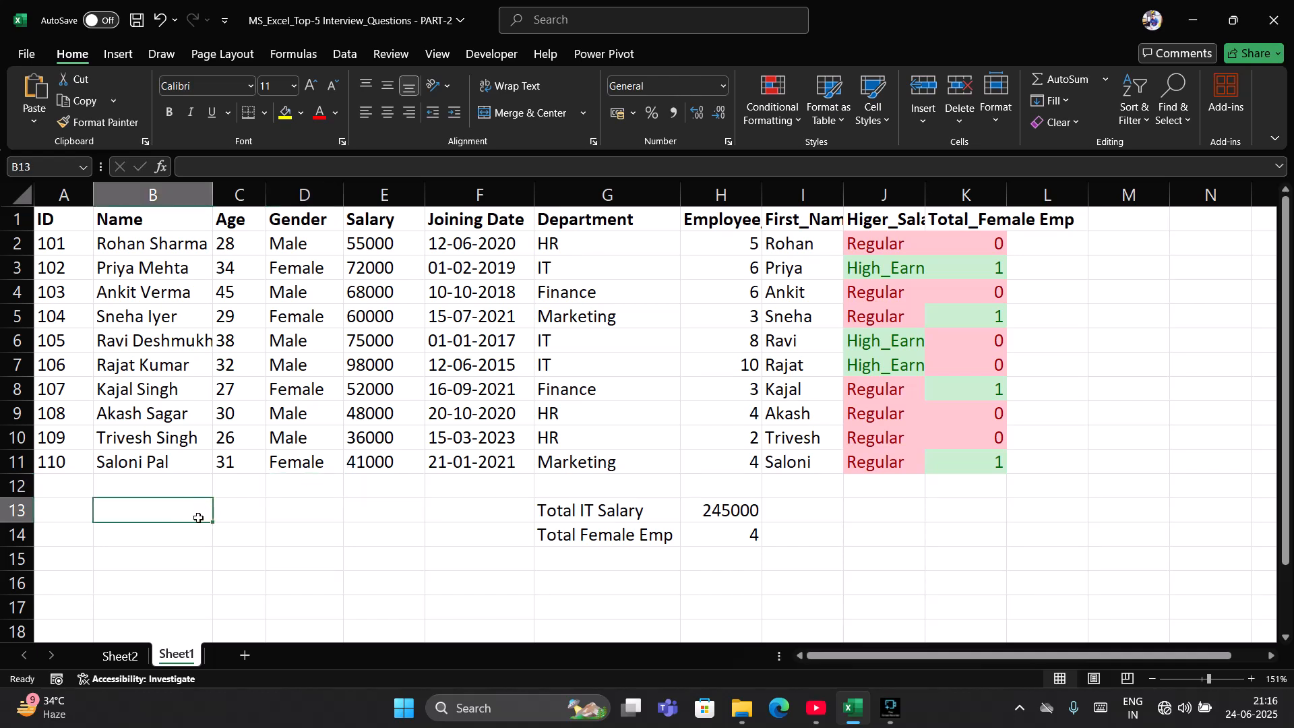
{"action": "left_click", "coordinate": [154, 486]}
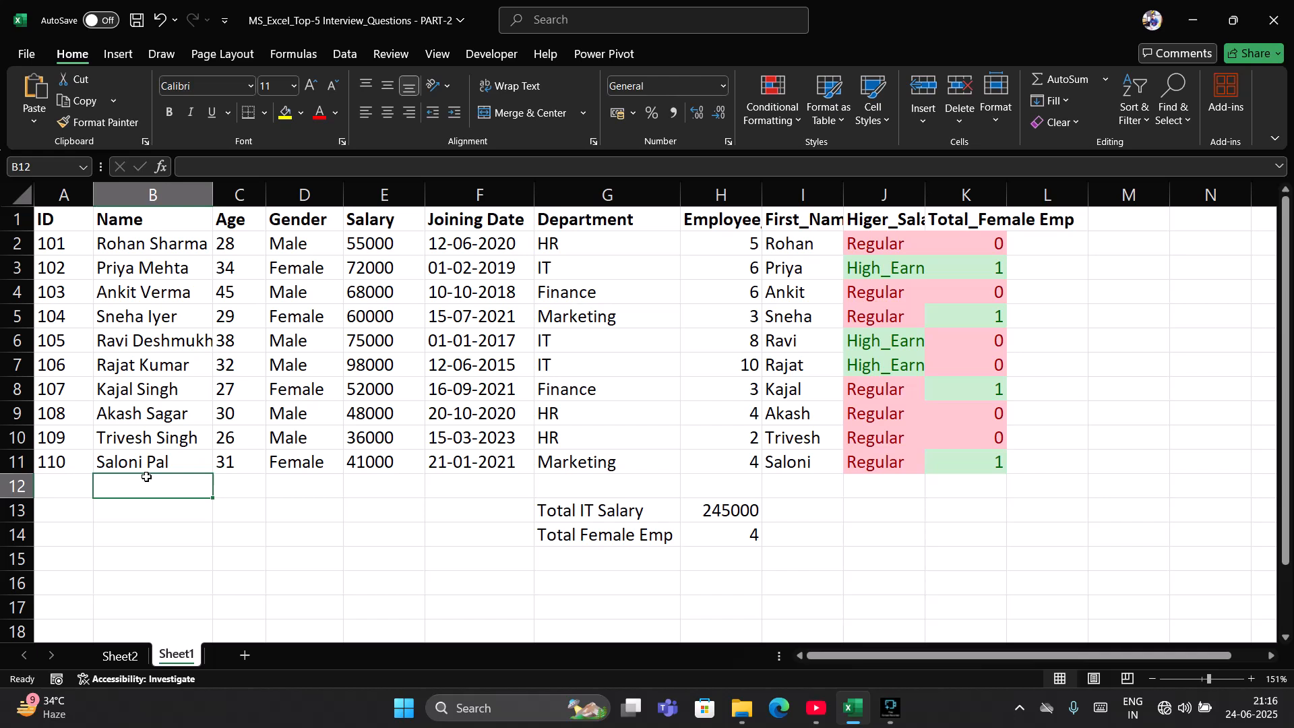